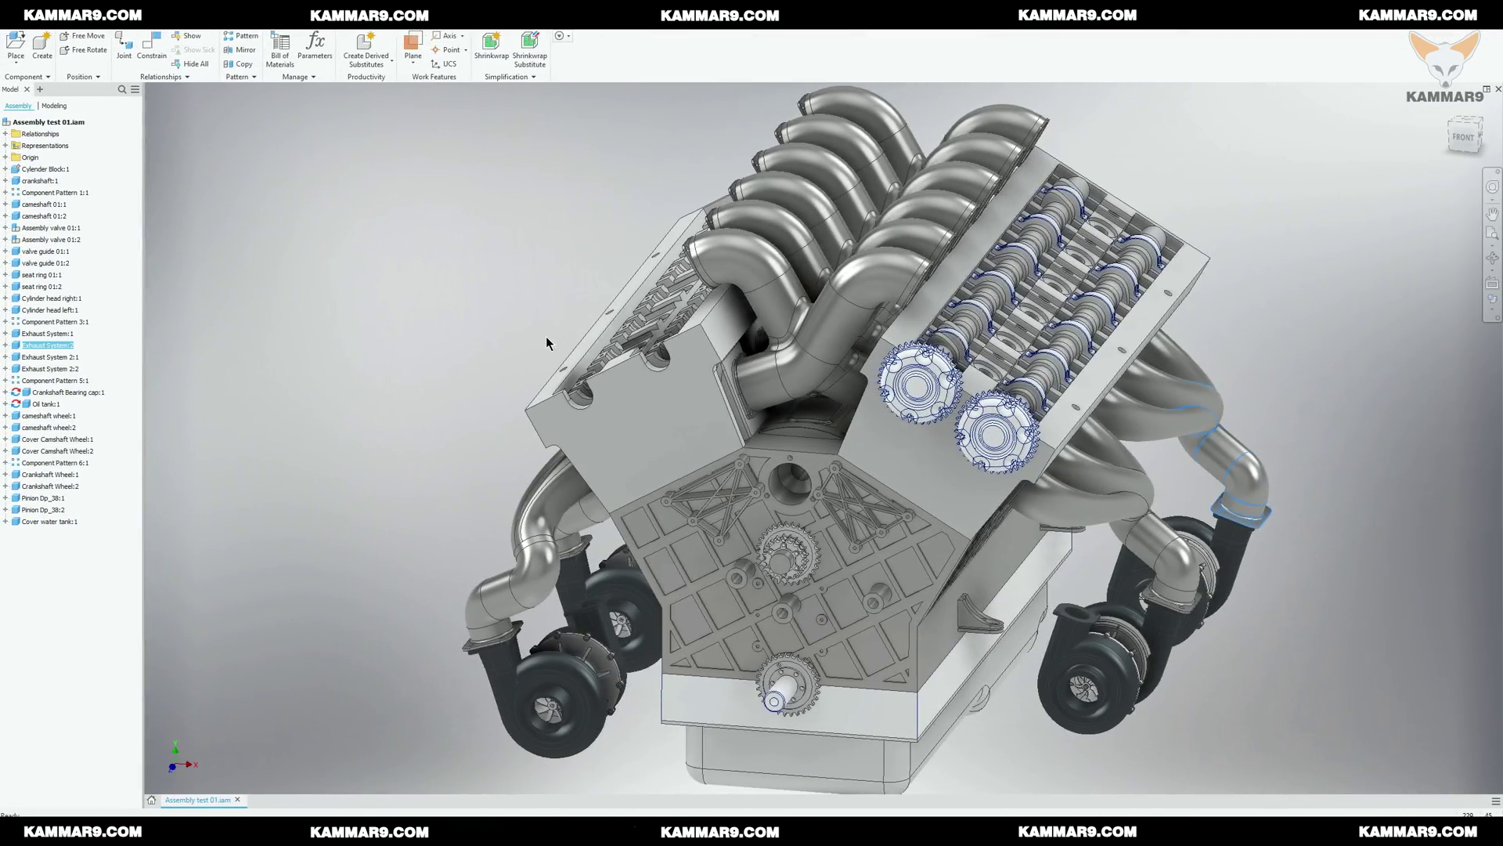
scroll(547, 338, "up", 2)
scroll(546, 338, "down", 4)
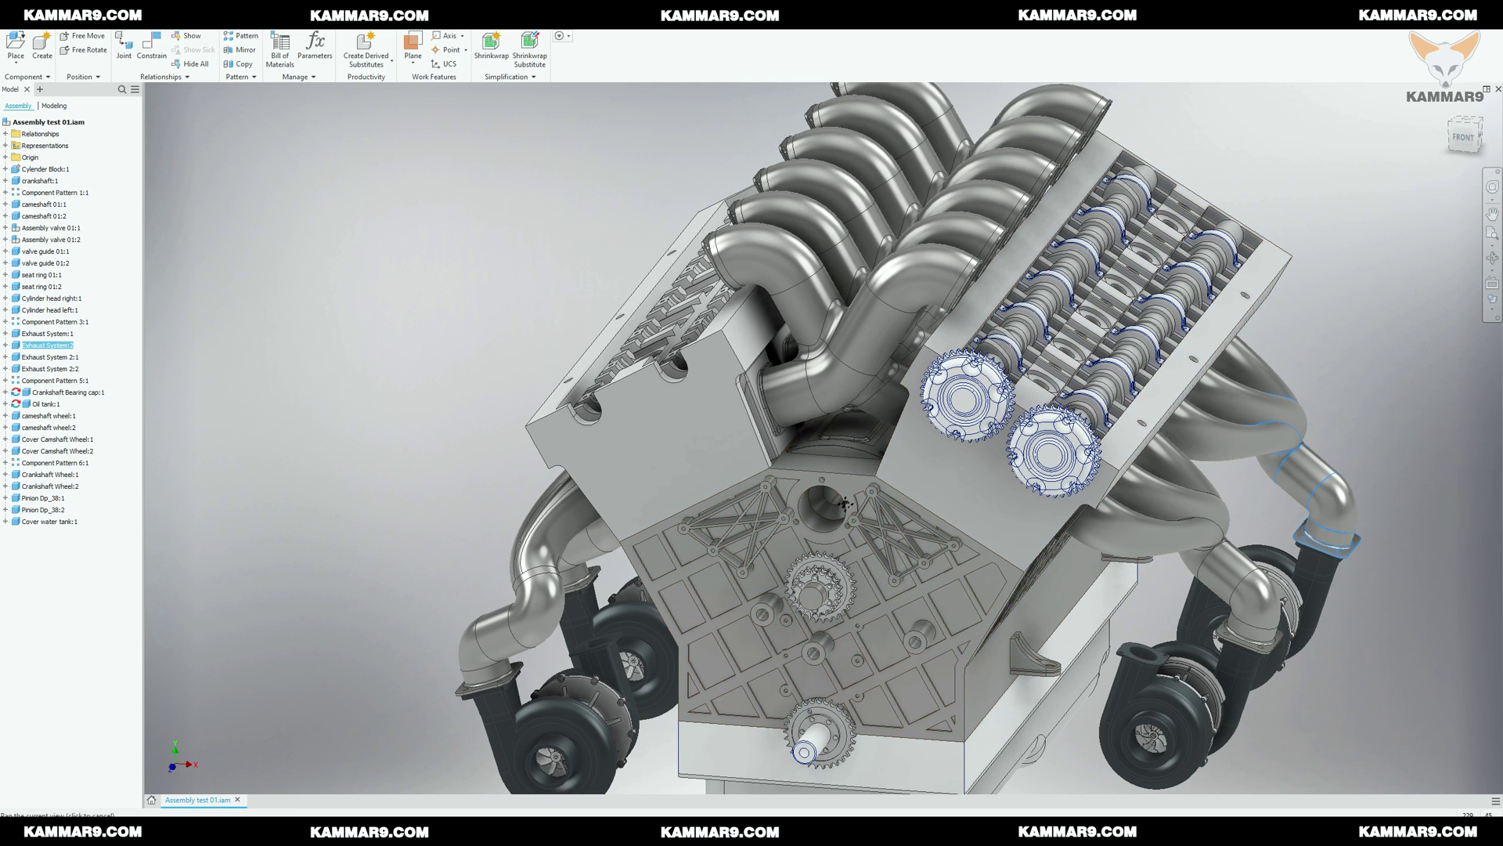
left_click(366, 252)
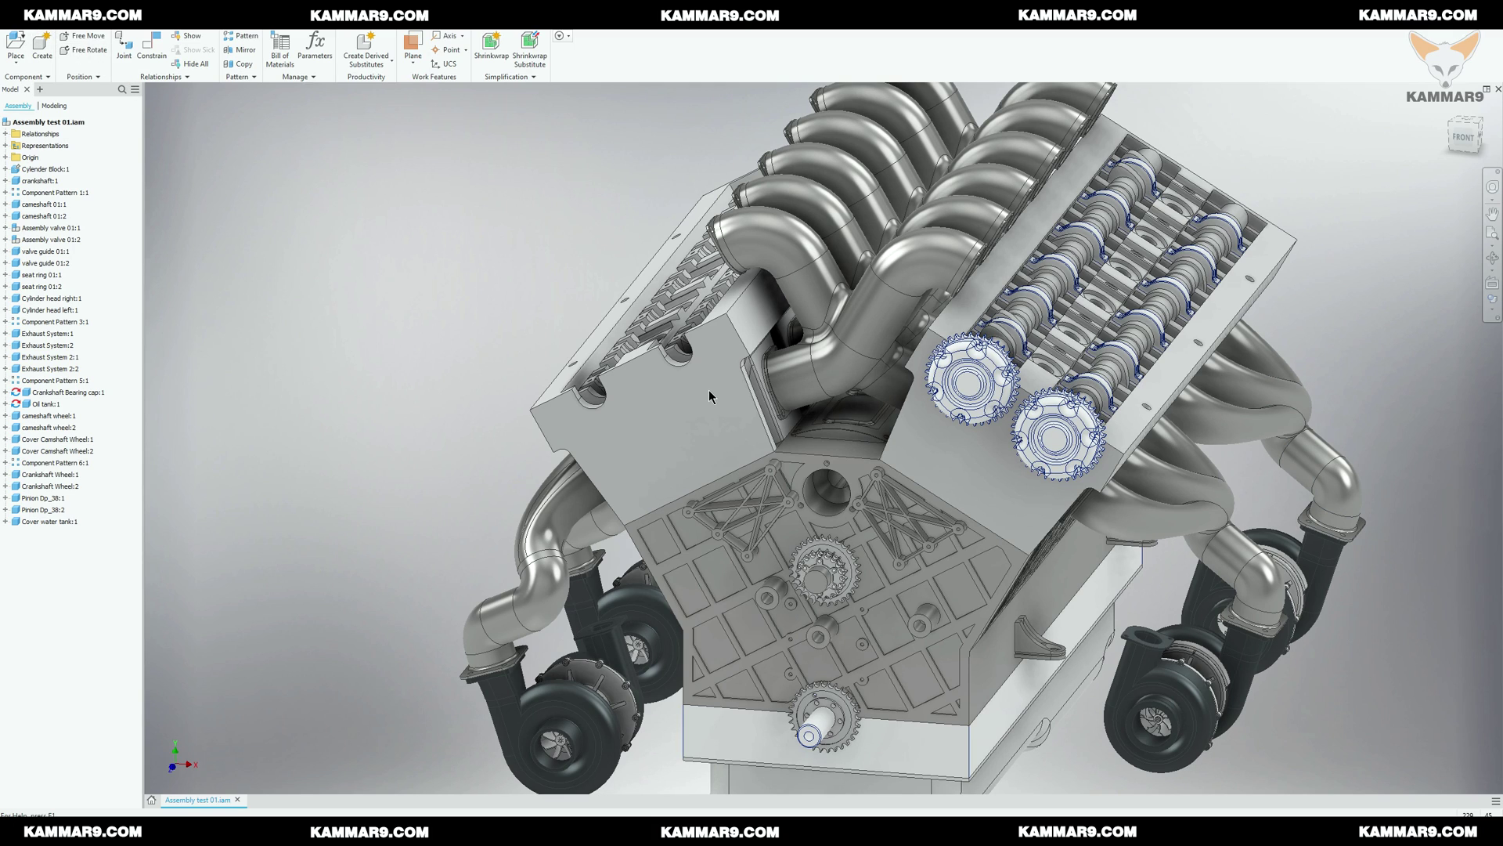
Step: Create a new part from the Standard.ipt template and start a 2D sketch on the front origin plane
key("ctrl+n")
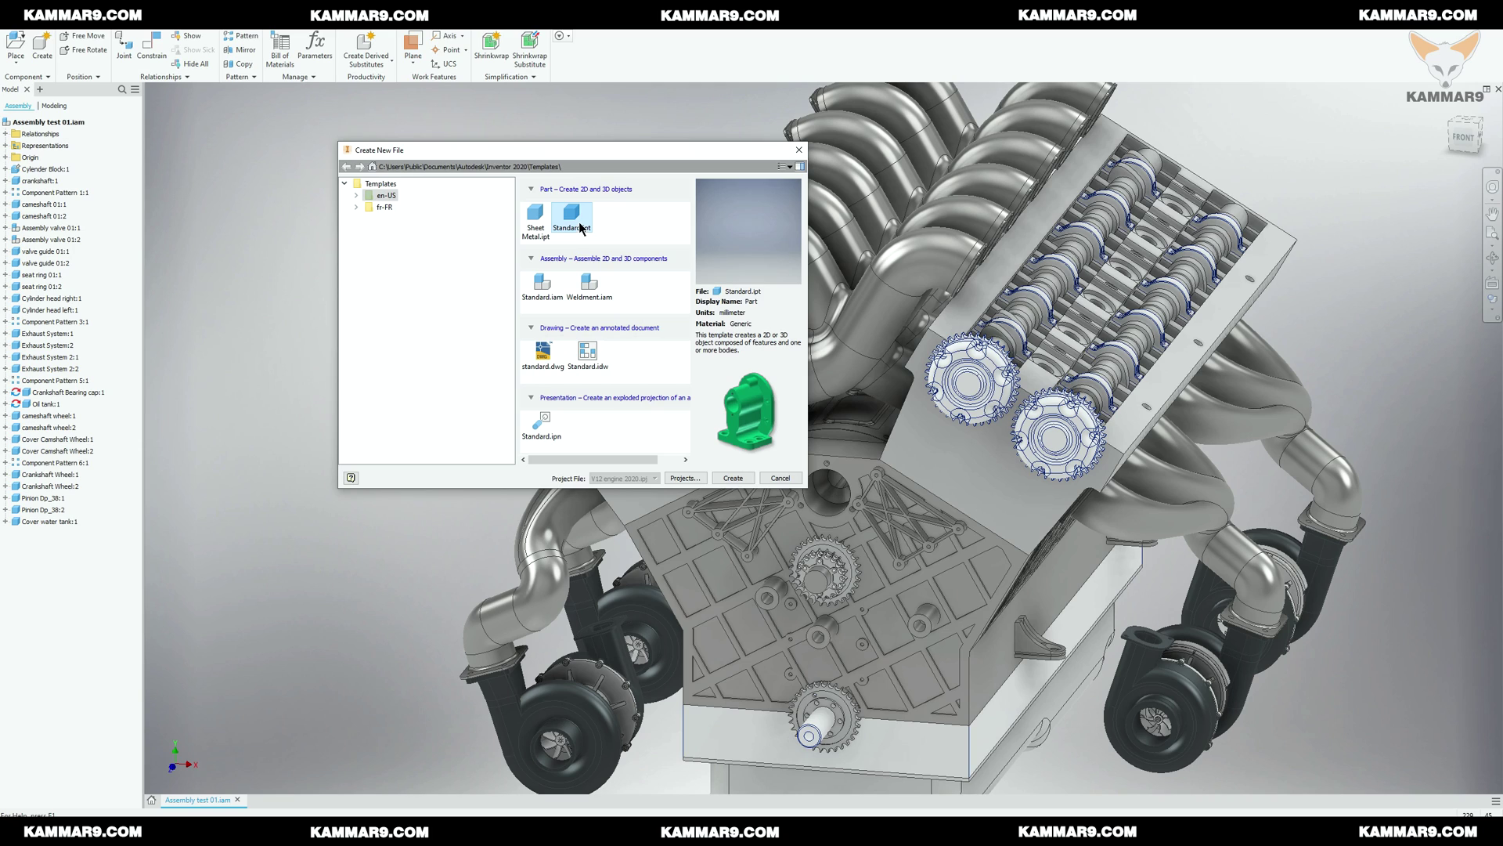
left_click(730, 478)
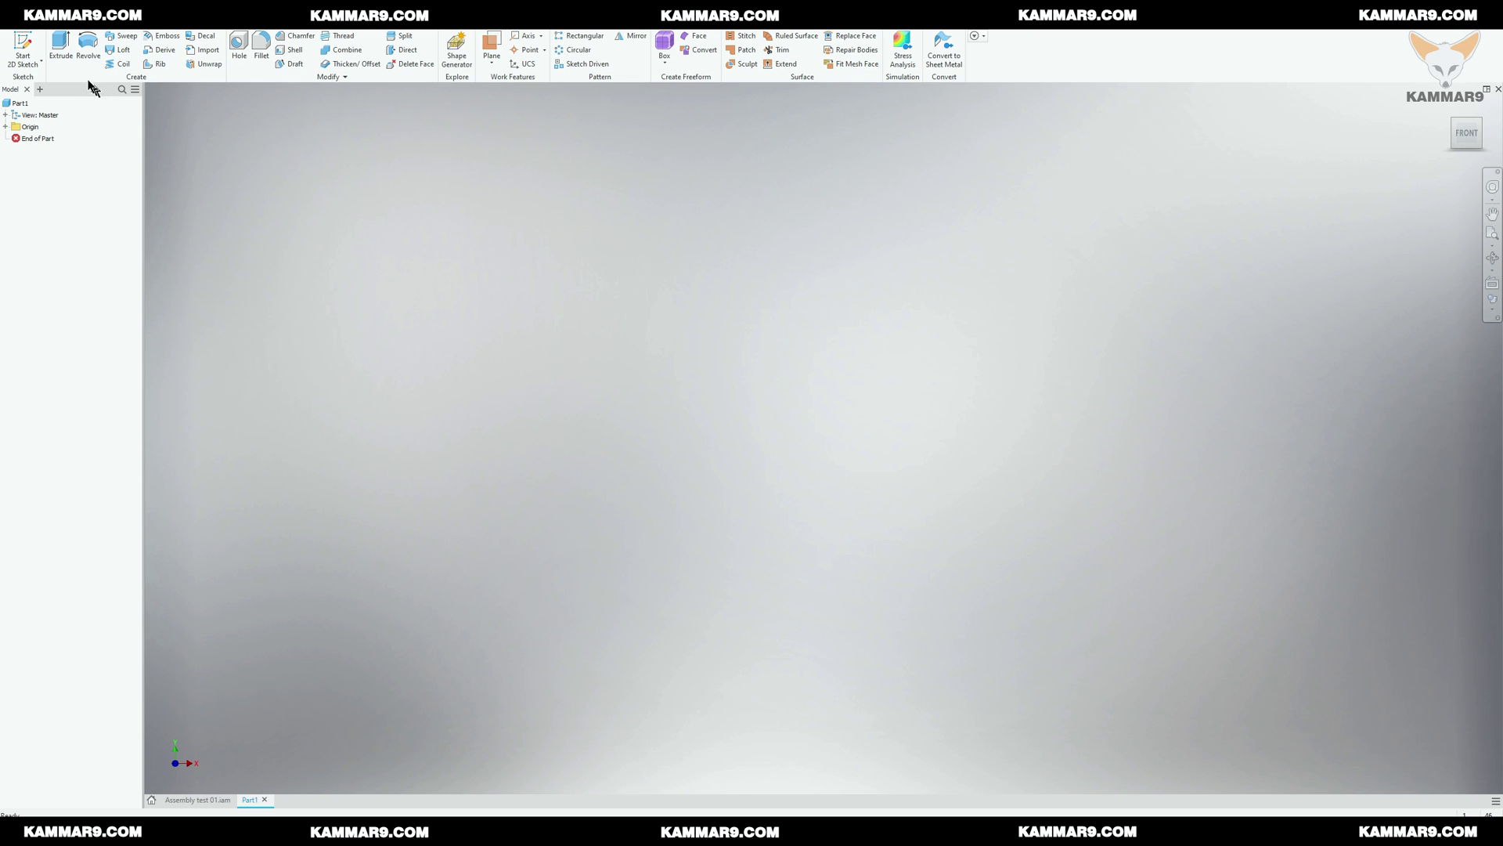
left_click(30, 52)
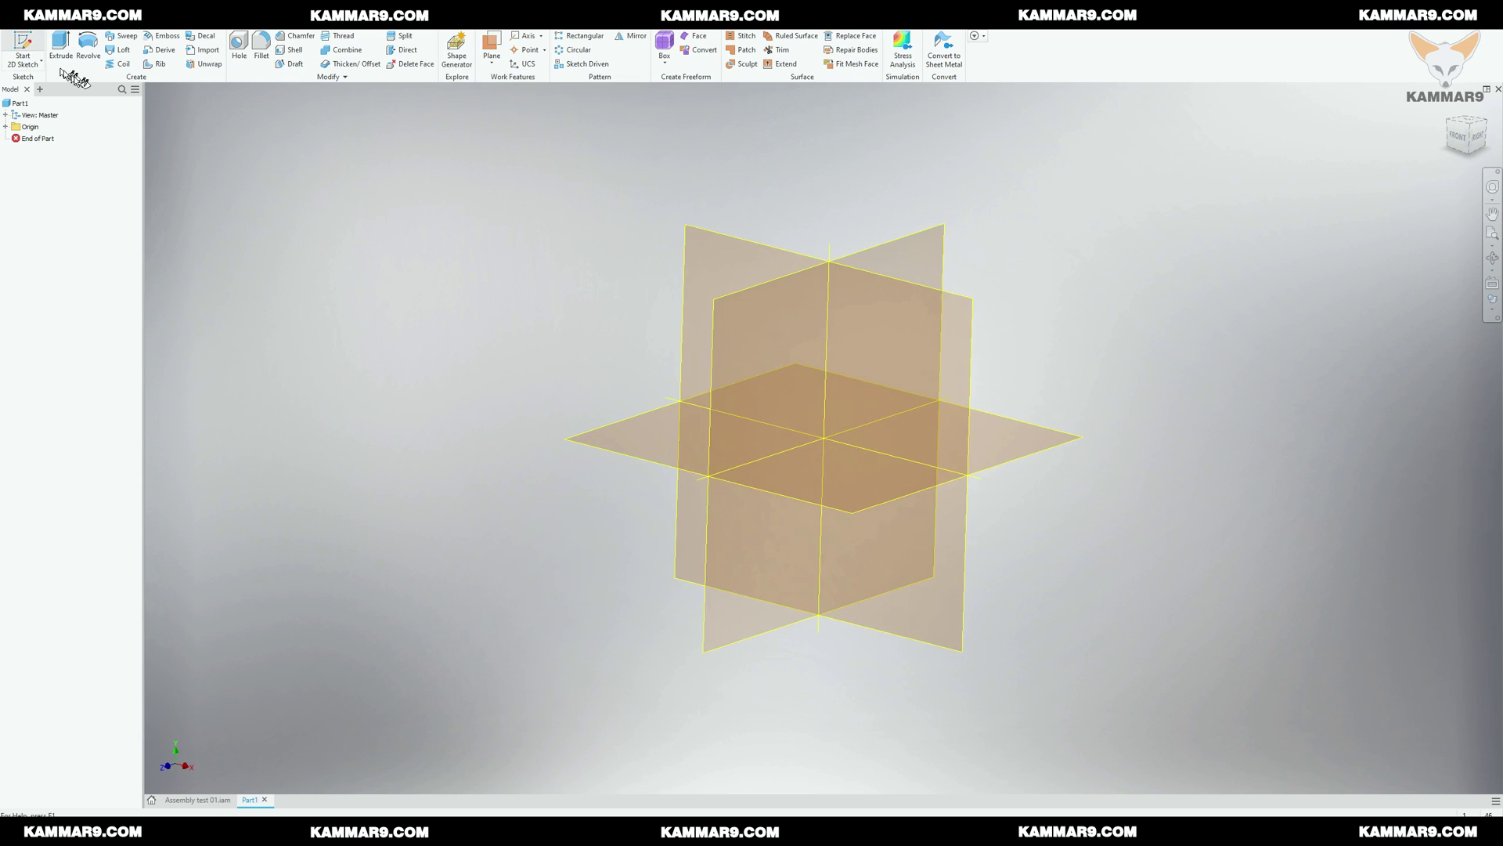
left_click(720, 235)
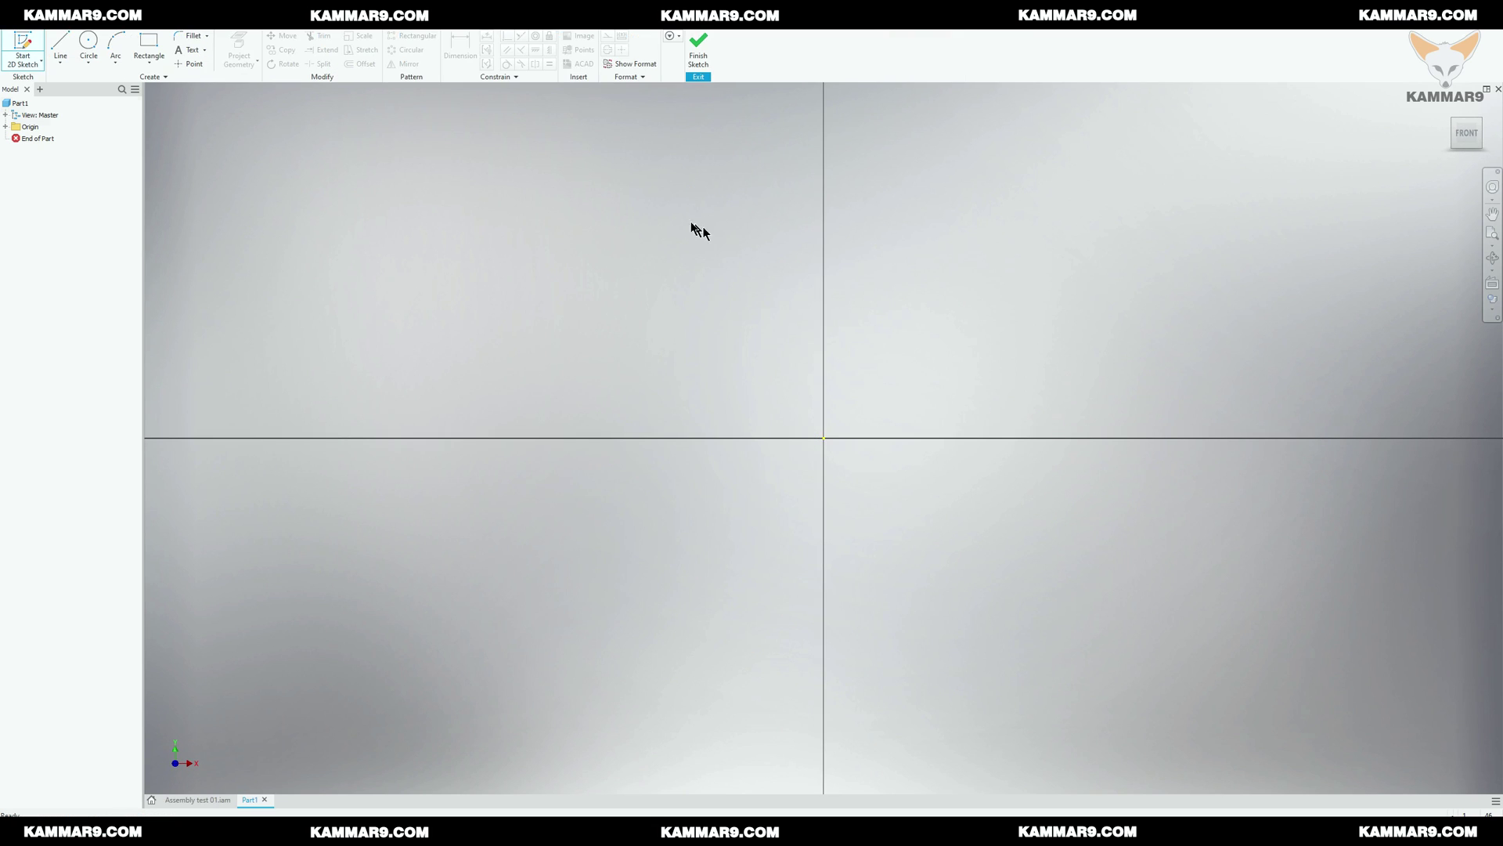
Step: Draw two concentric circles centred on the origin, the outer one about 26 mm in diameter and the other slightly smaller
left_click(88, 45)
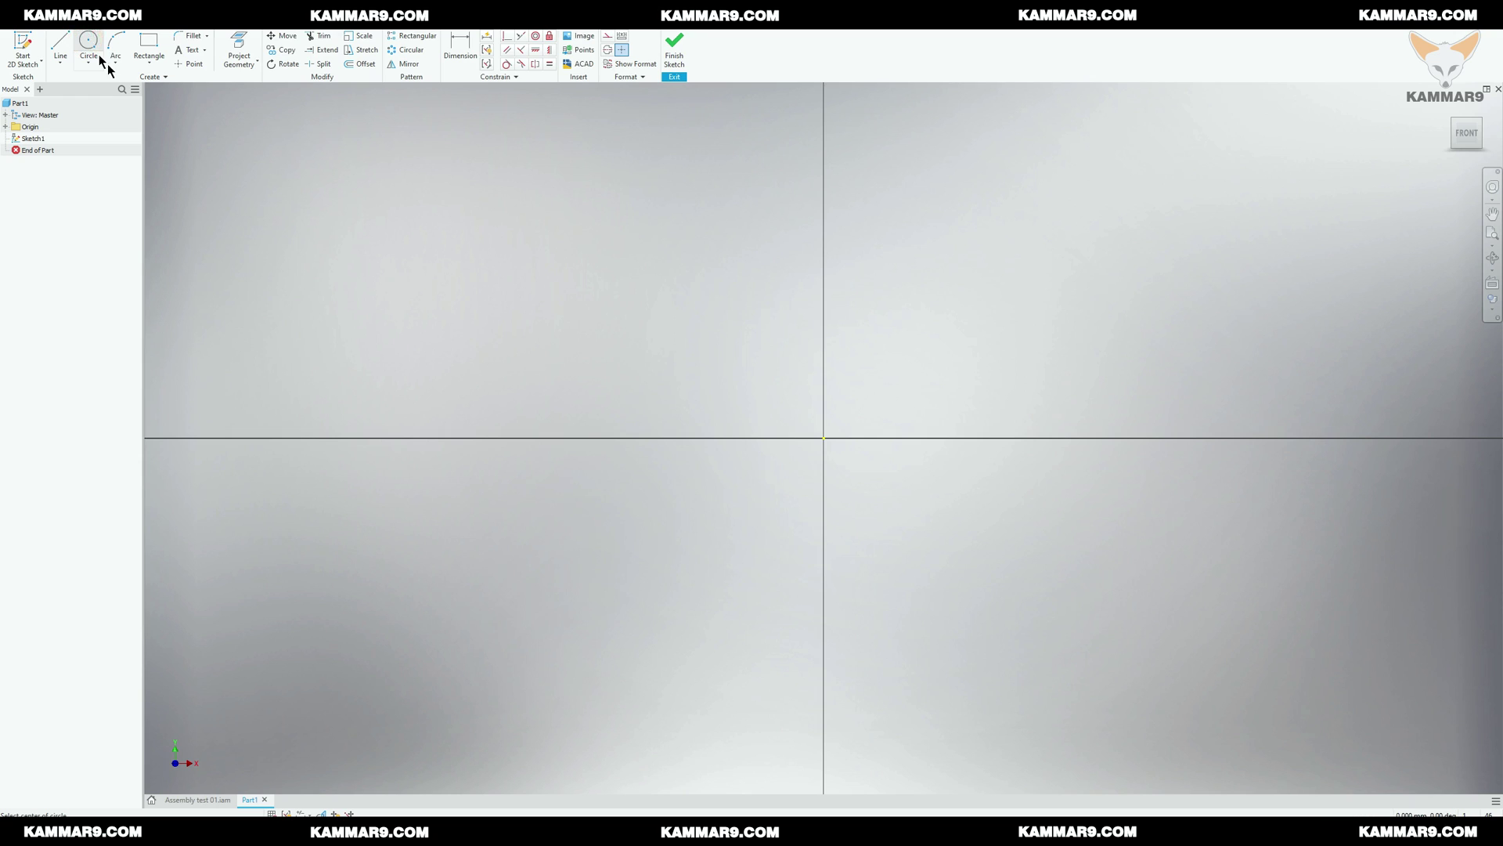
left_click(824, 439)
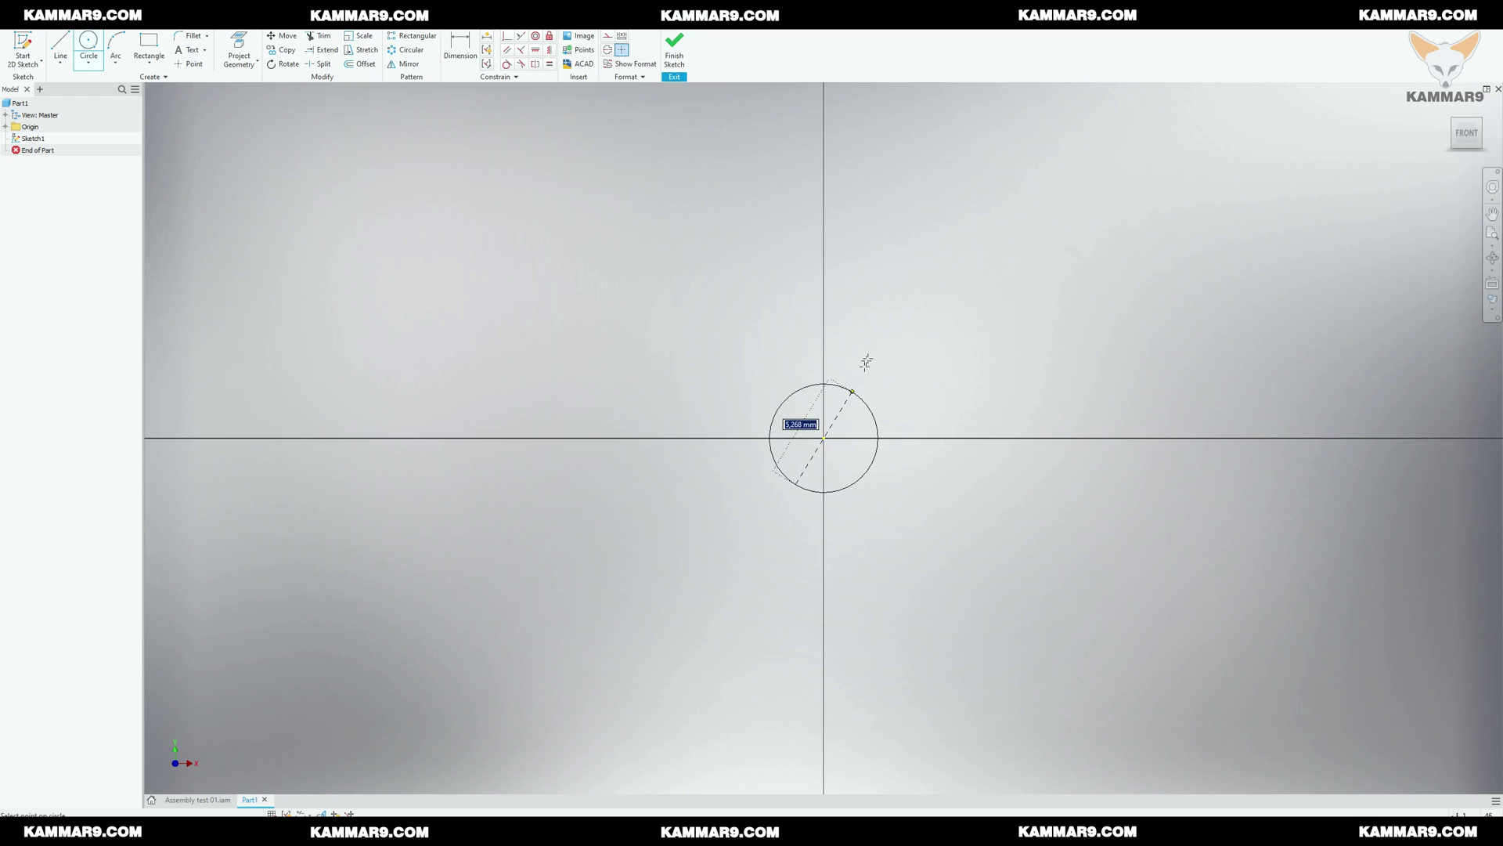
left_click(980, 211)
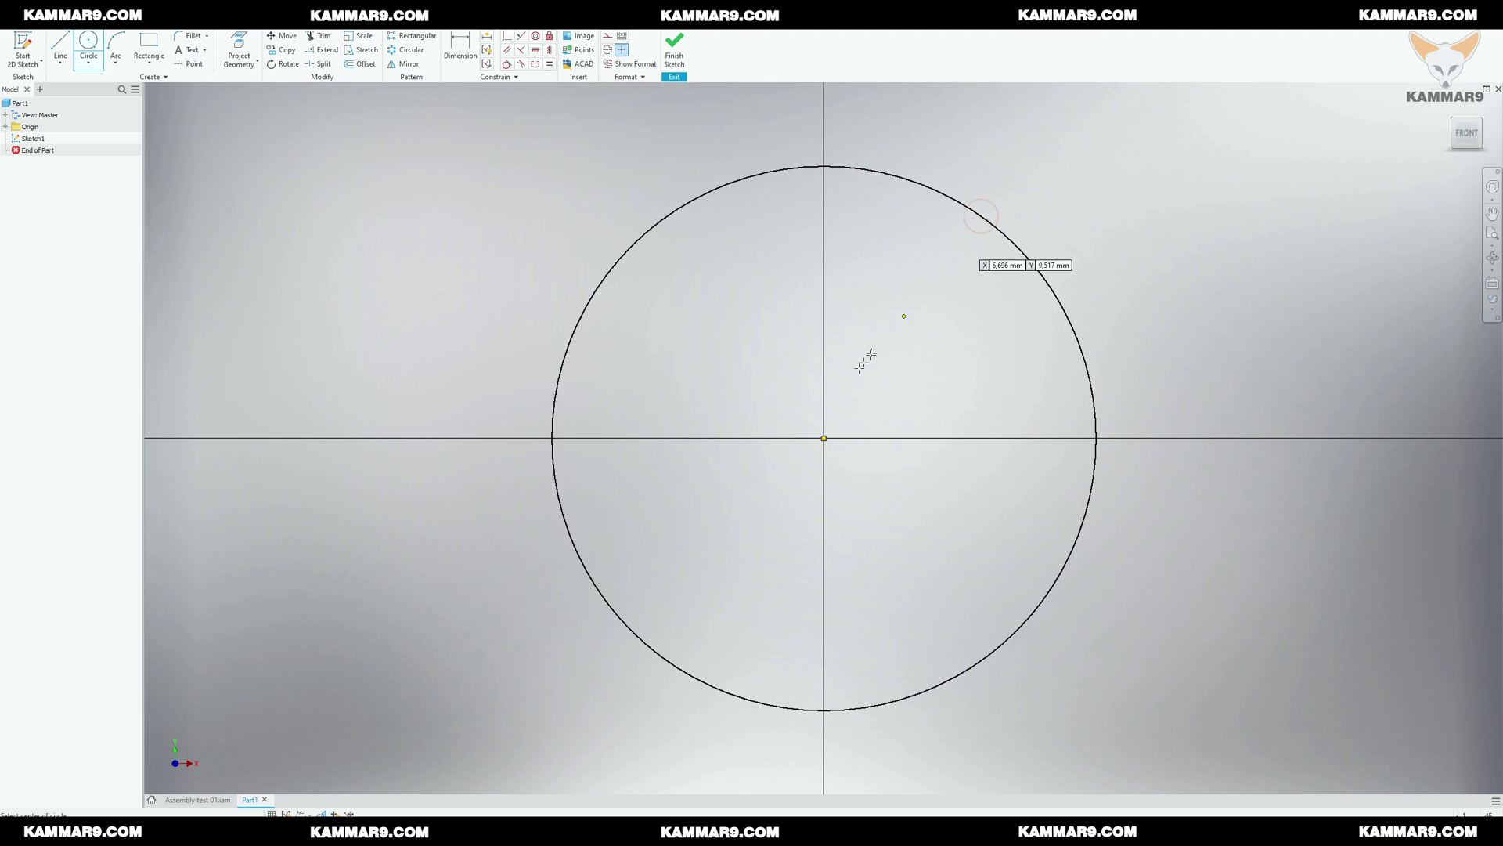
left_click(823, 438)
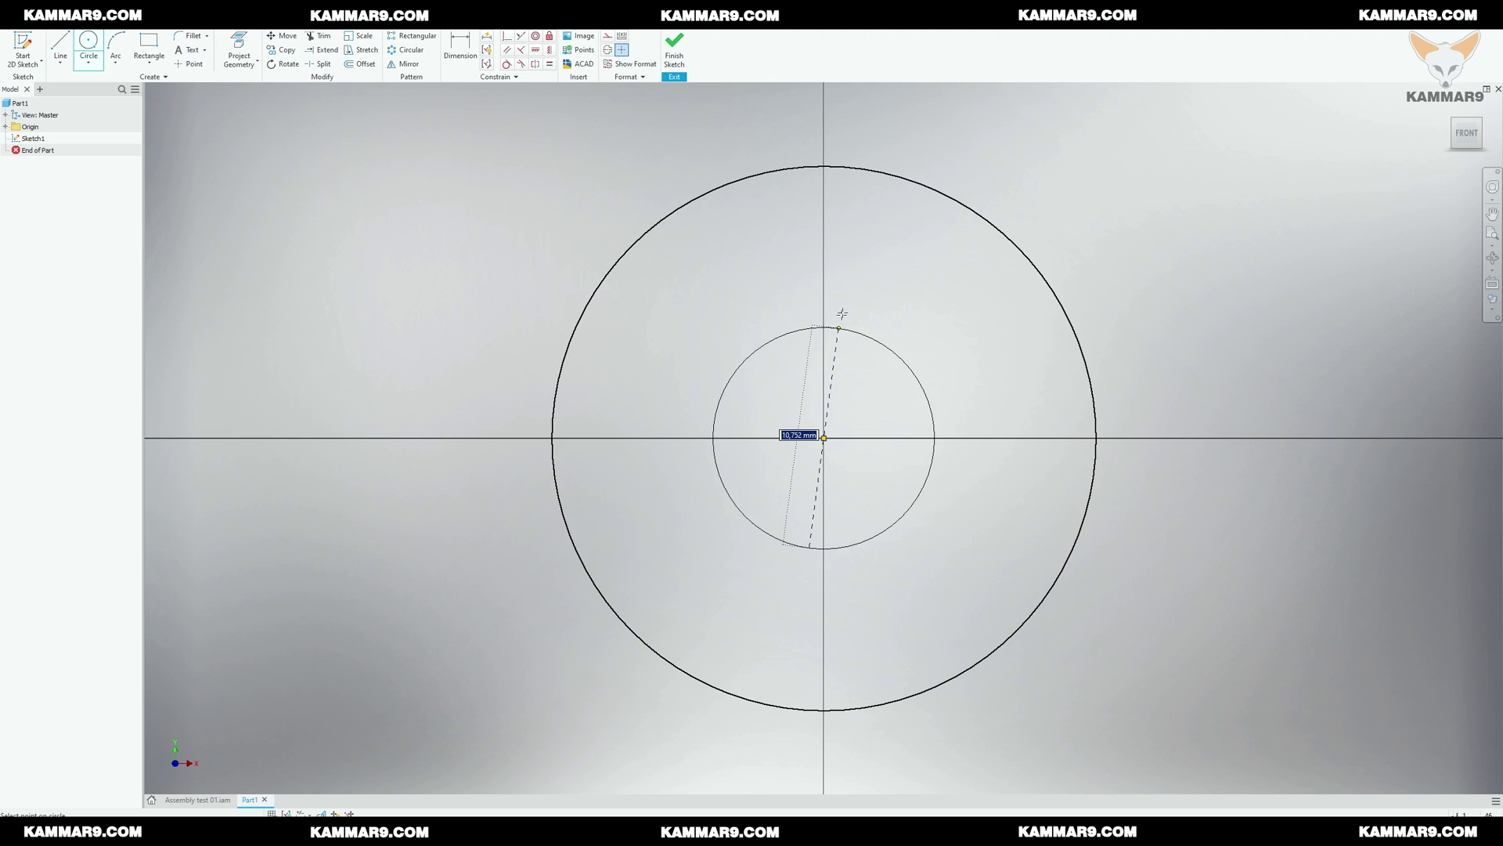
left_click(877, 215)
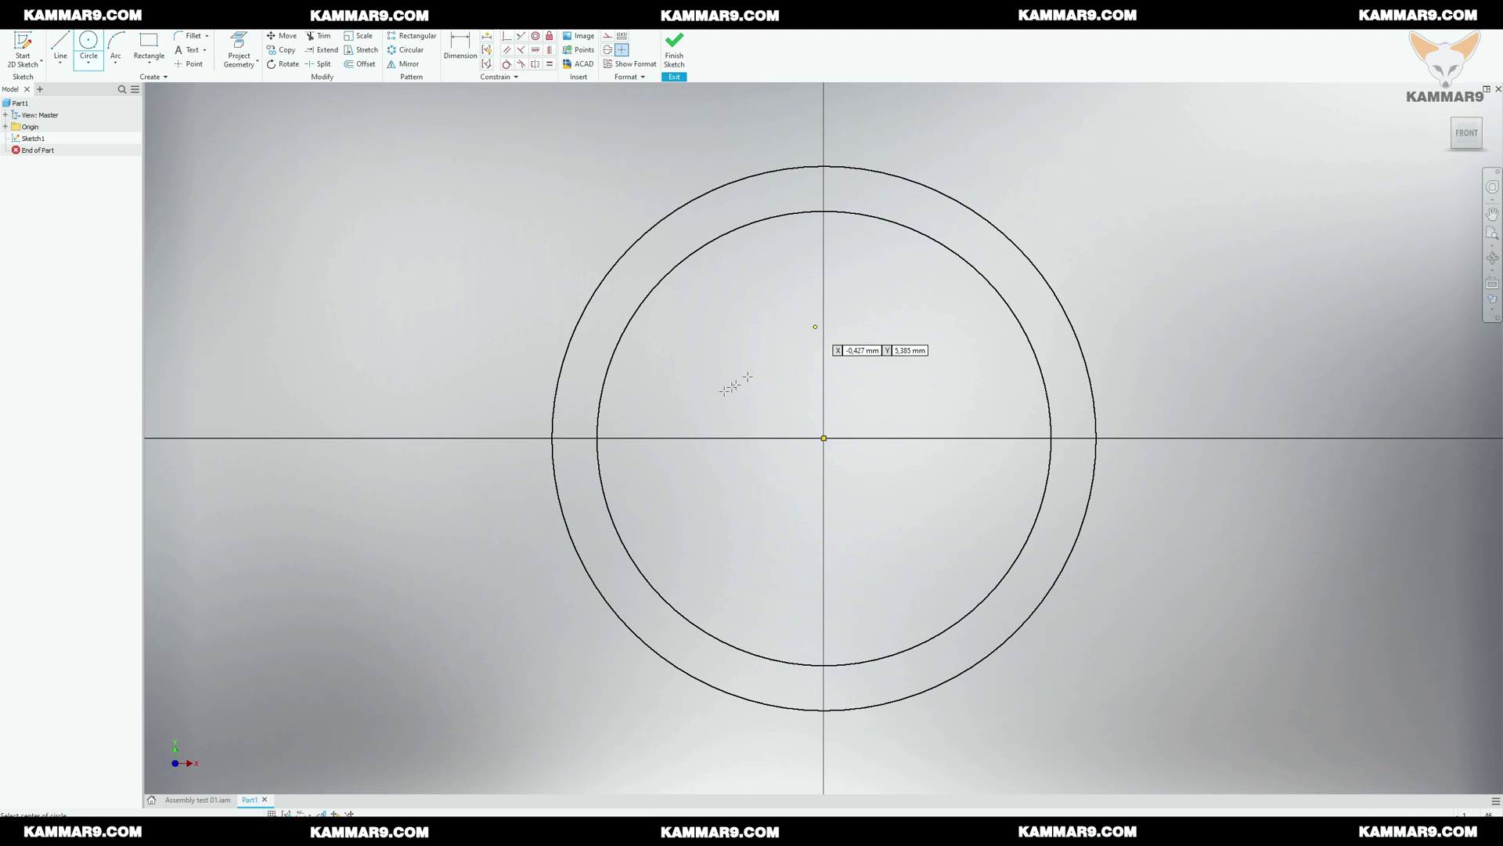
Step: Dimension the outer circle's diameter and set it to 240 mm
key("d")
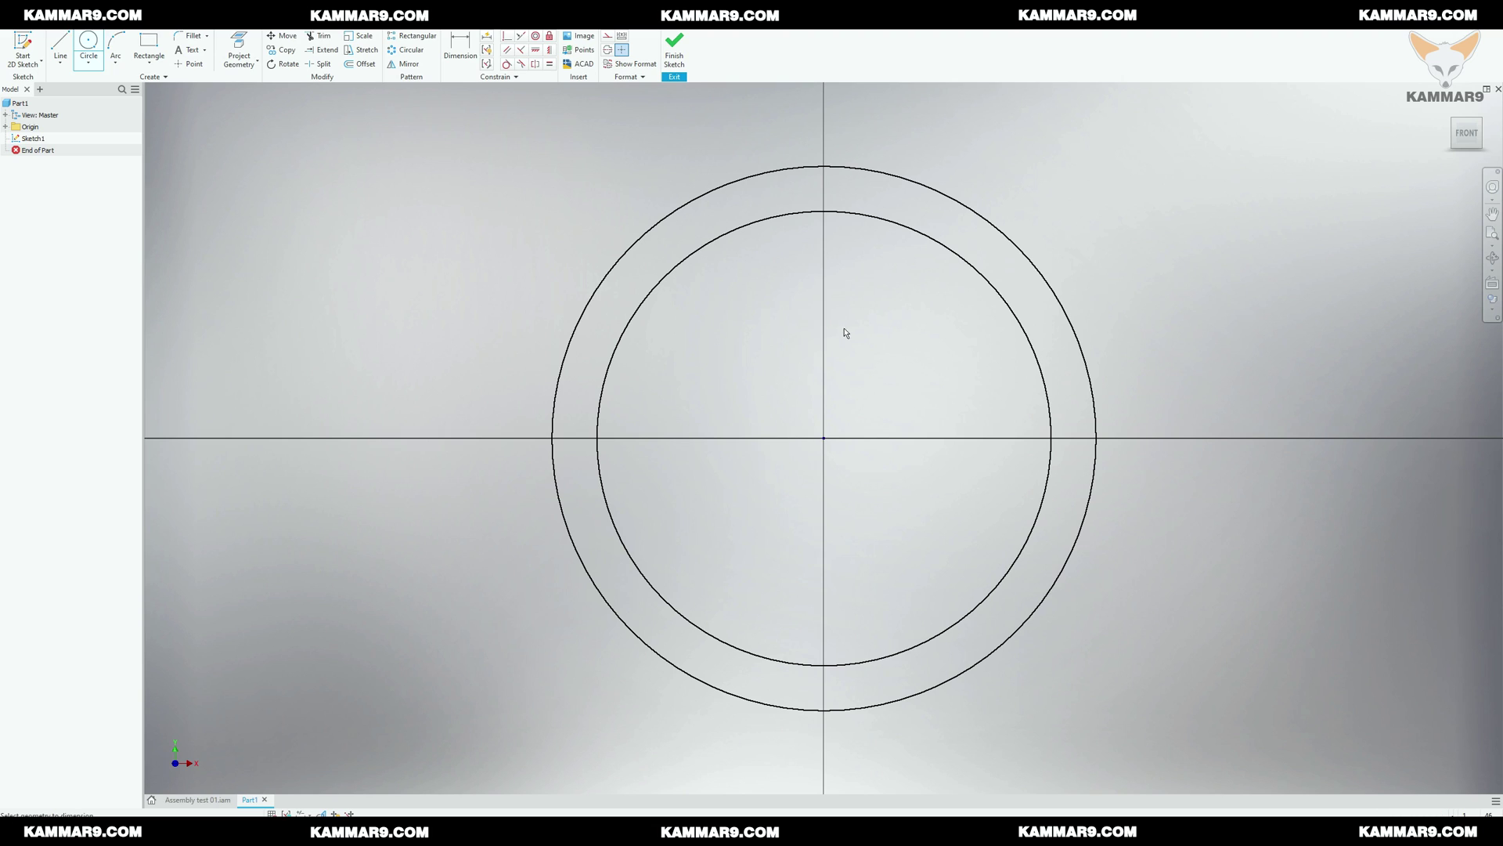
left_click(996, 229)
left_click(1053, 213)
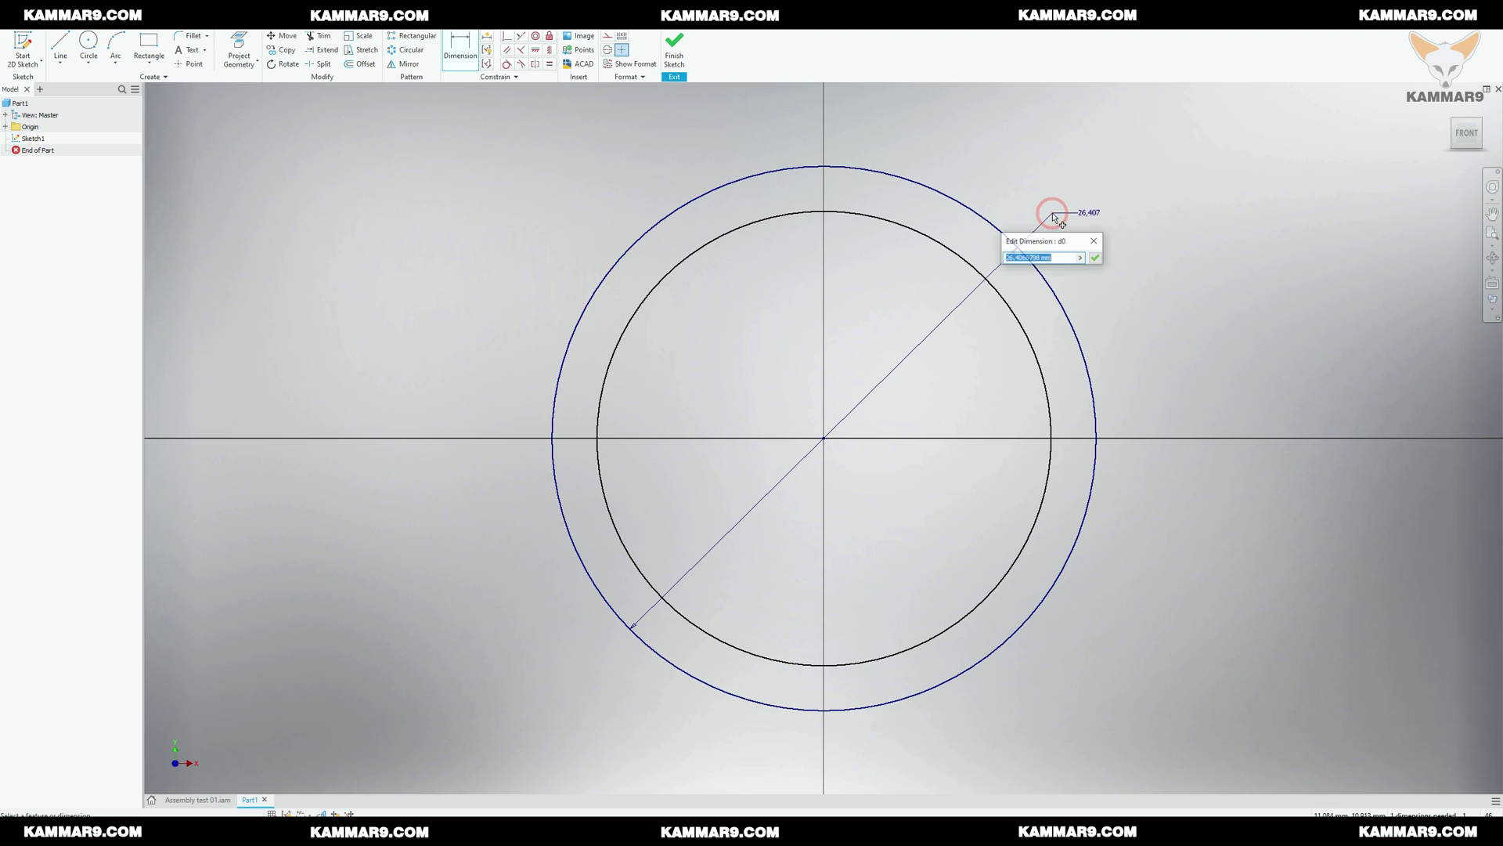
type("240")
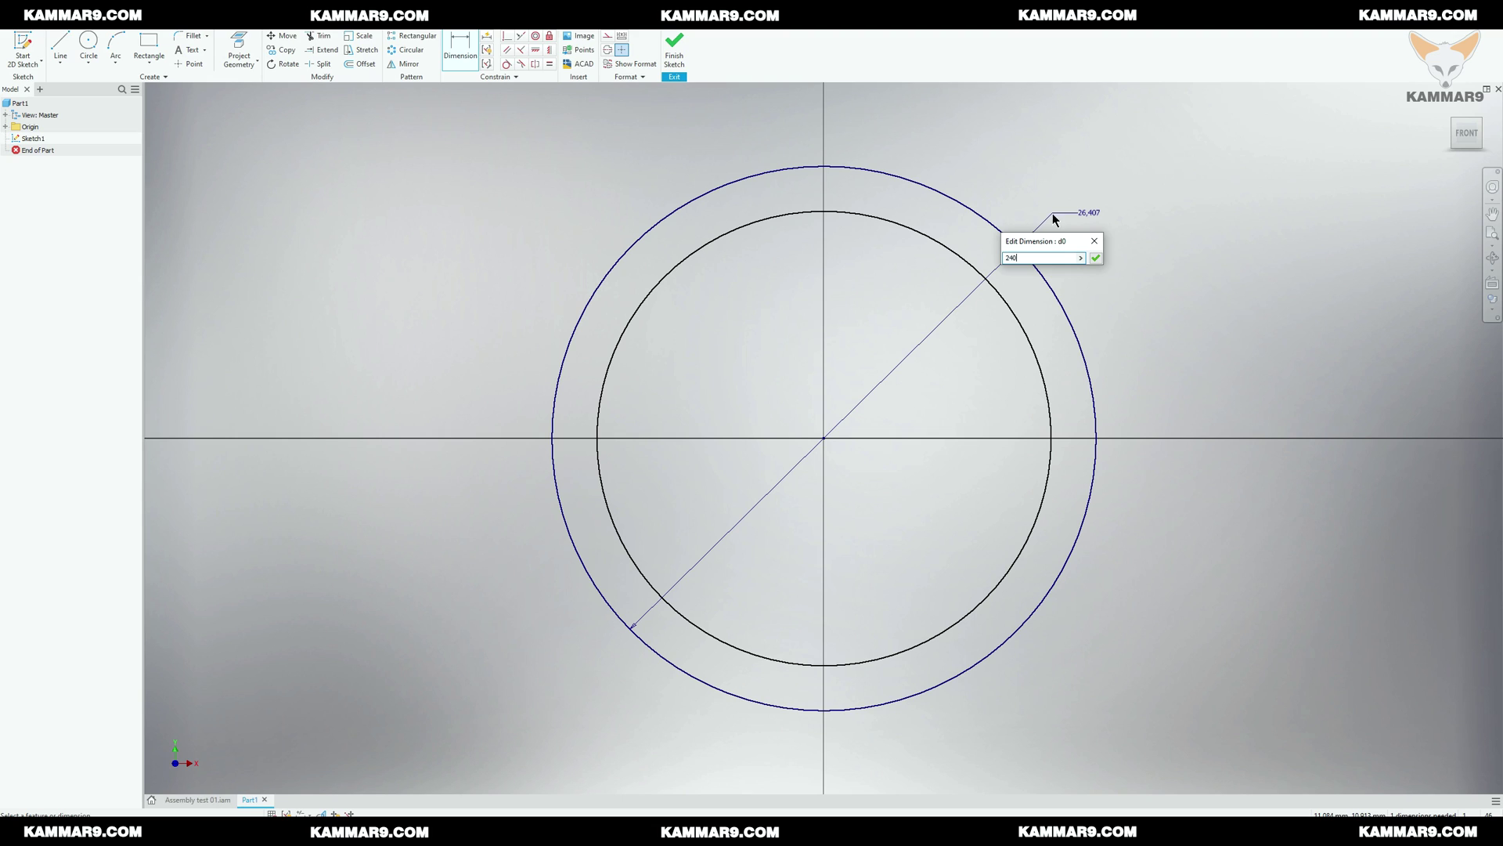
key("Return")
Step: Dimension the inner circle's diameter and set it to 210 mm
scroll(884, 406, "down", 10)
scroll(910, 377, "up", 5)
scroll(910, 378, "up", 2)
scroll(885, 385, "down", 1)
left_click(832, 395)
left_click(916, 270)
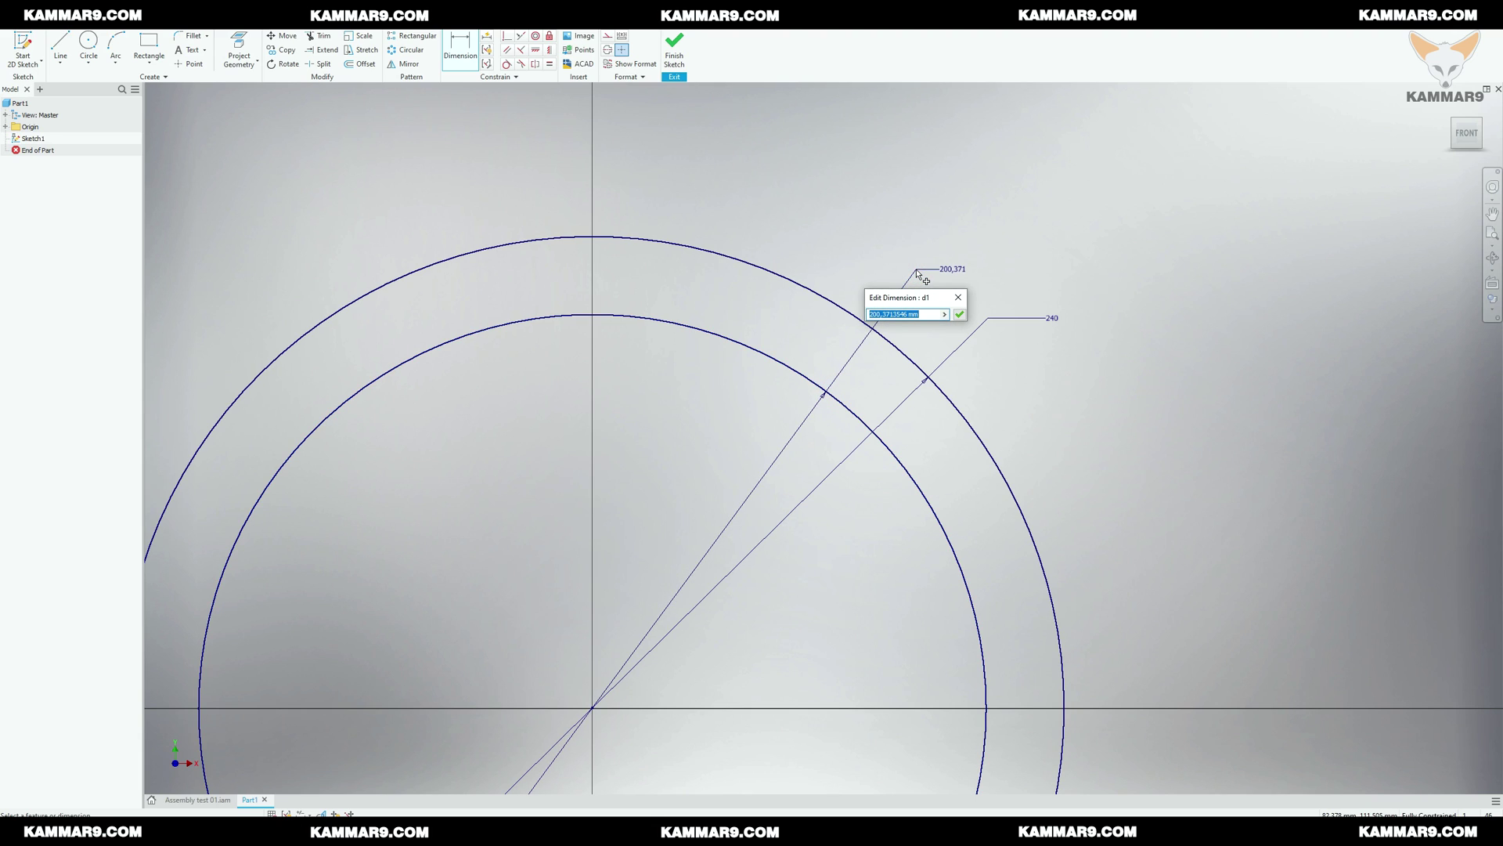
type("210")
key("Return")
Step: Draw a horizontal line about 140 mm long from the circles' centre, extending past the outer circle on its left side
scroll(655, 537, "down", 3)
scroll(778, 497, "up", 4)
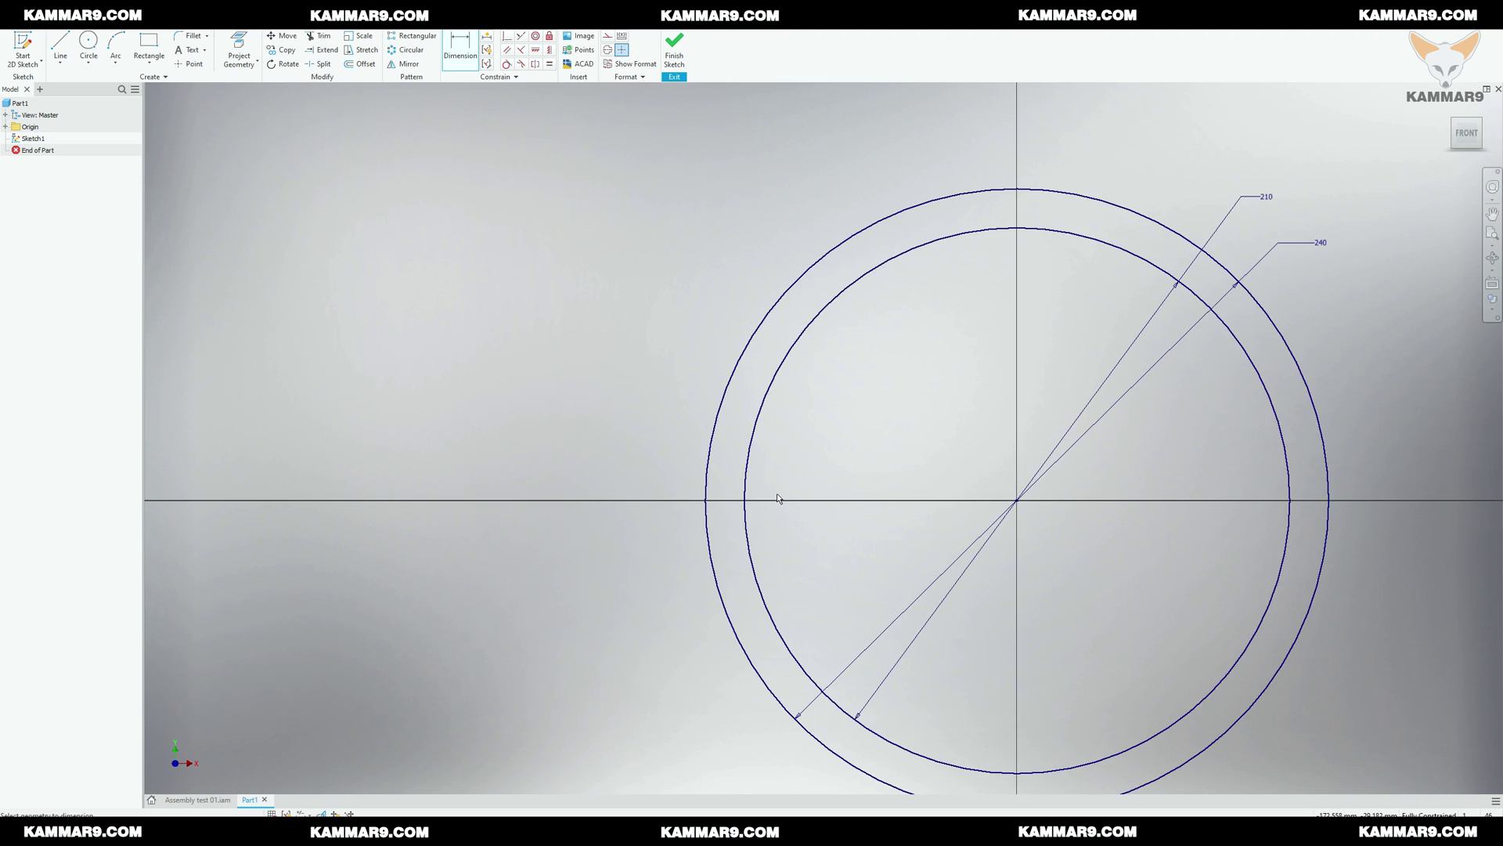
scroll(694, 510, "down", 2)
key("l")
left_click(1013, 504)
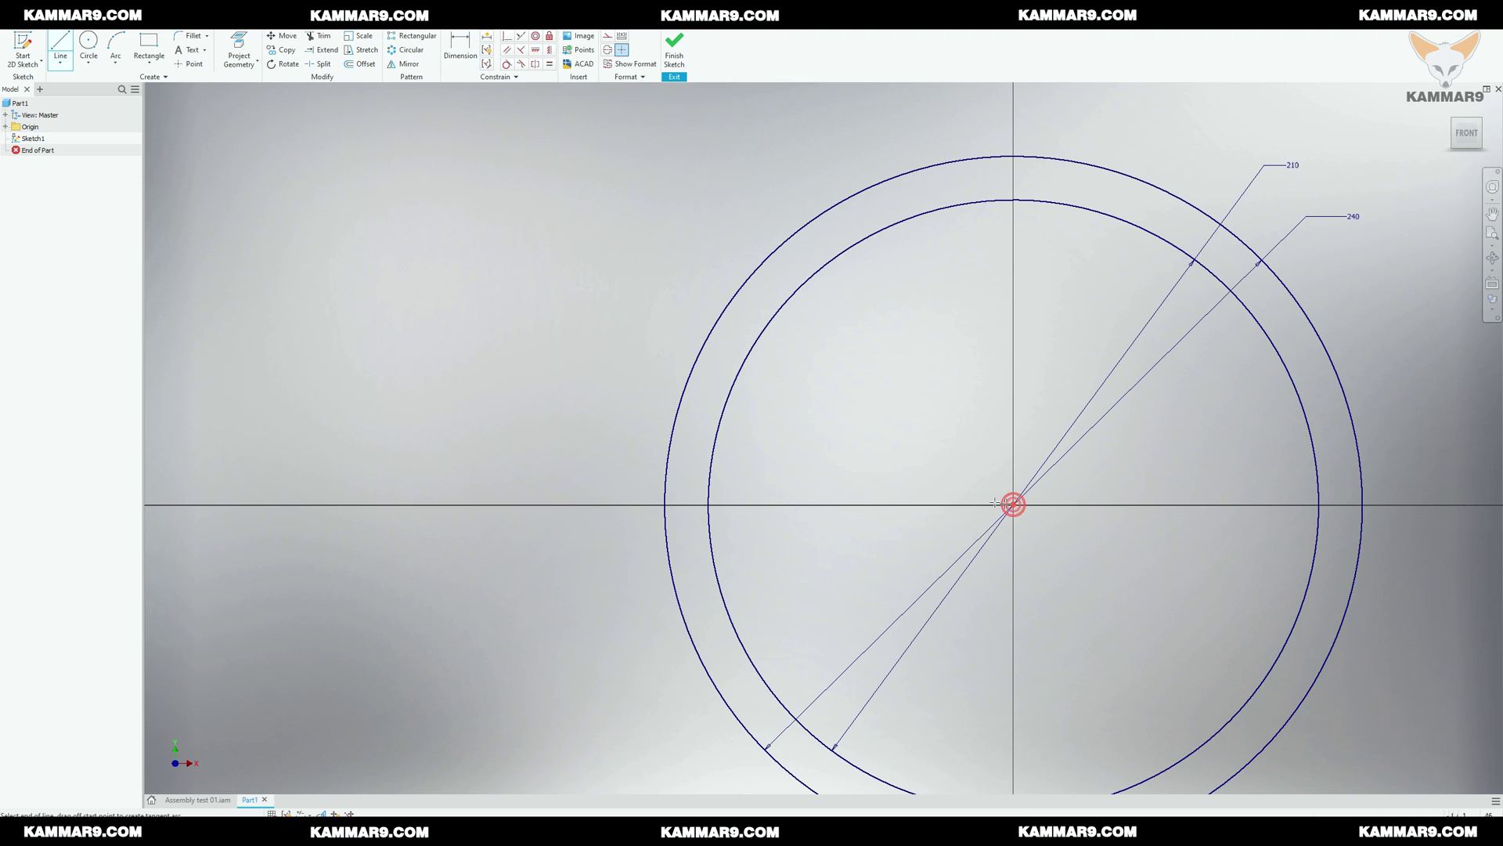
left_click(606, 504)
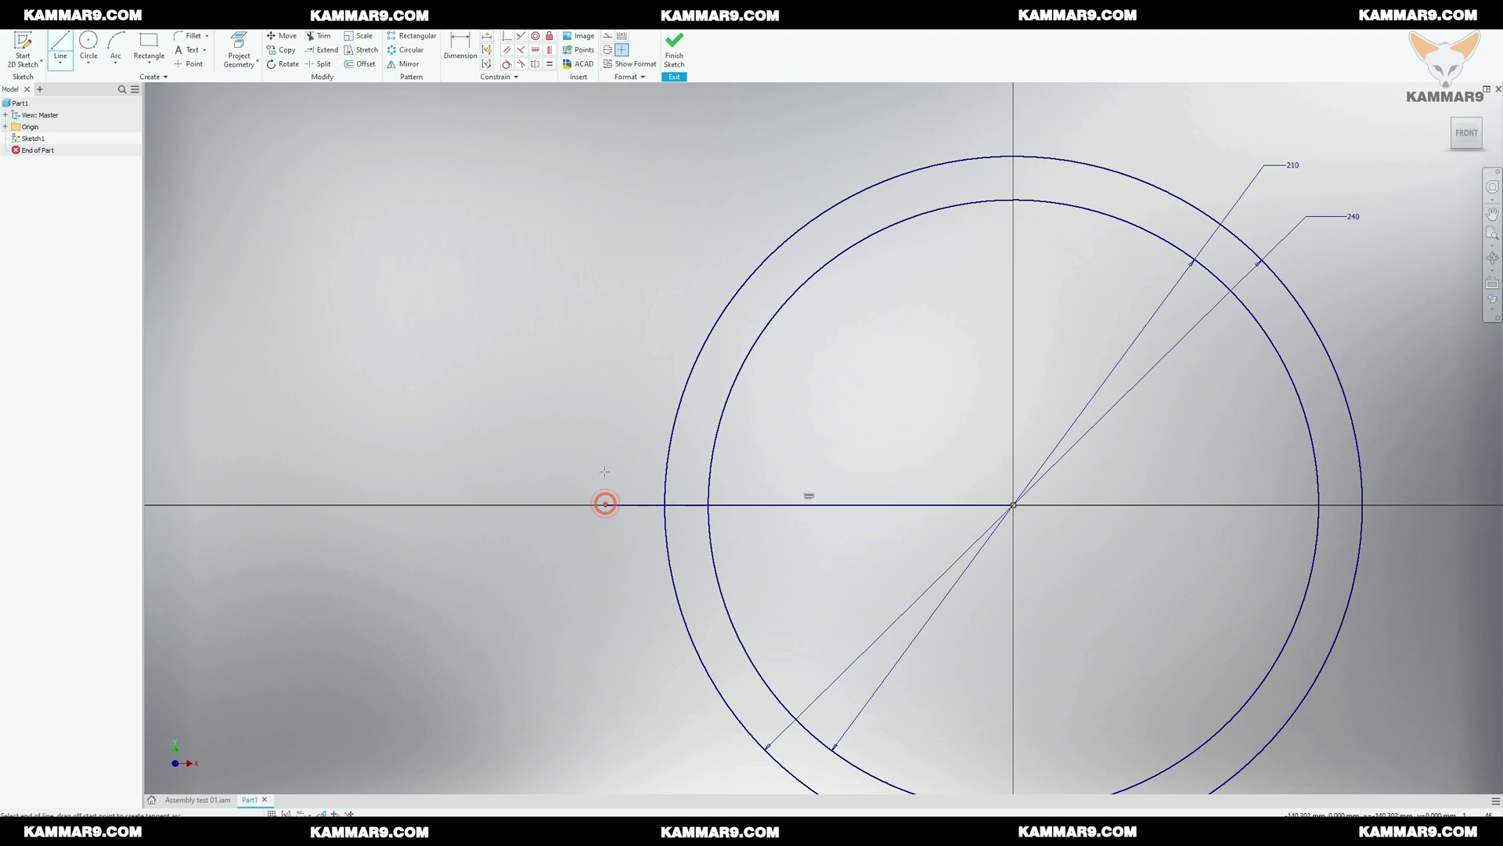
key("Escape")
Step: Draw a second line from the centre past the outer circle, angled about 15 degrees above the horizontal line
key("l")
left_click(1013, 504)
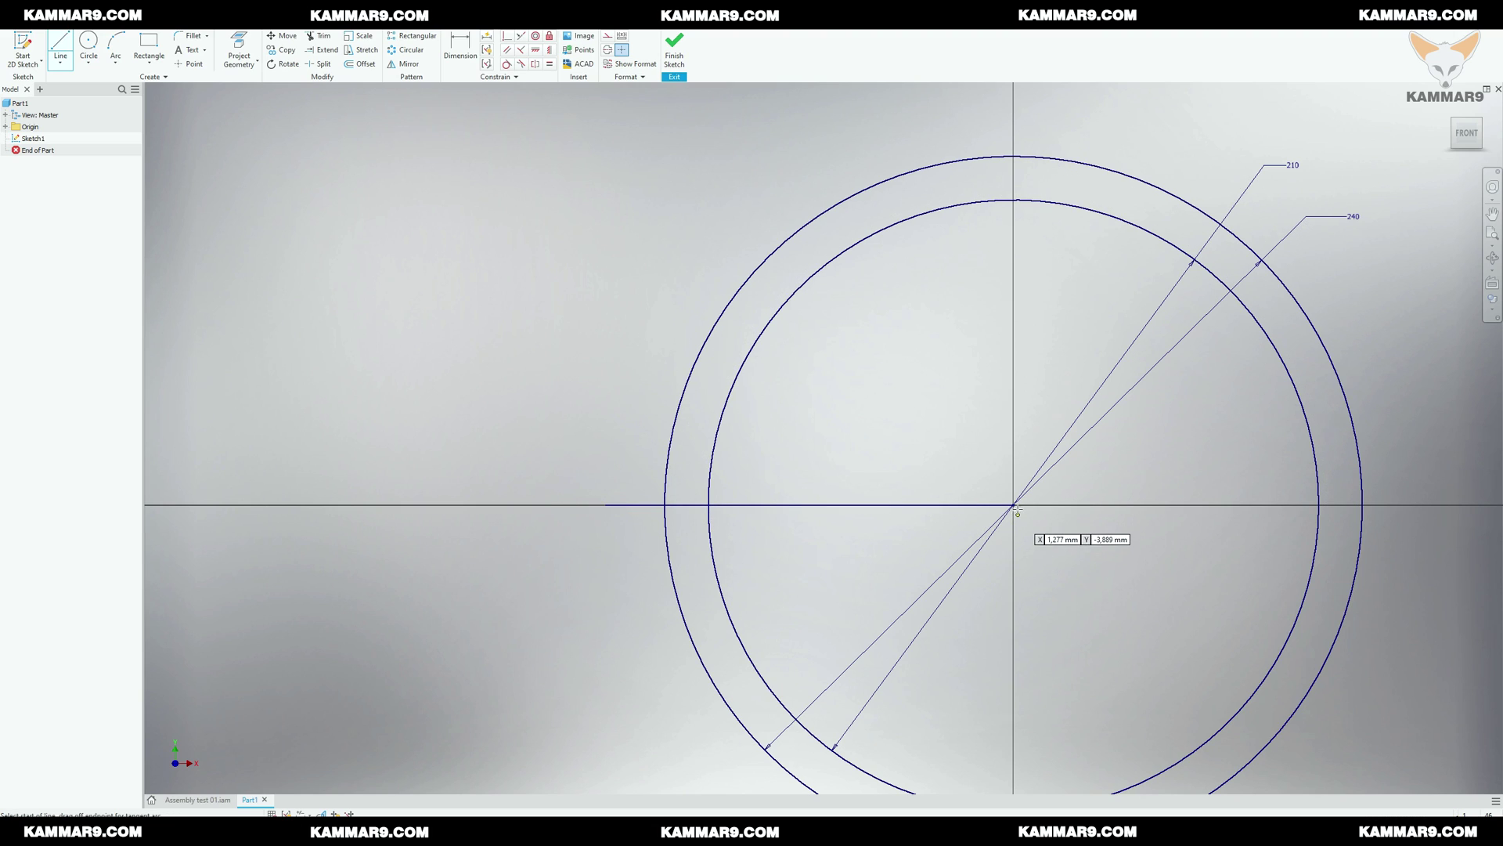
left_click(590, 391)
key("Escape")
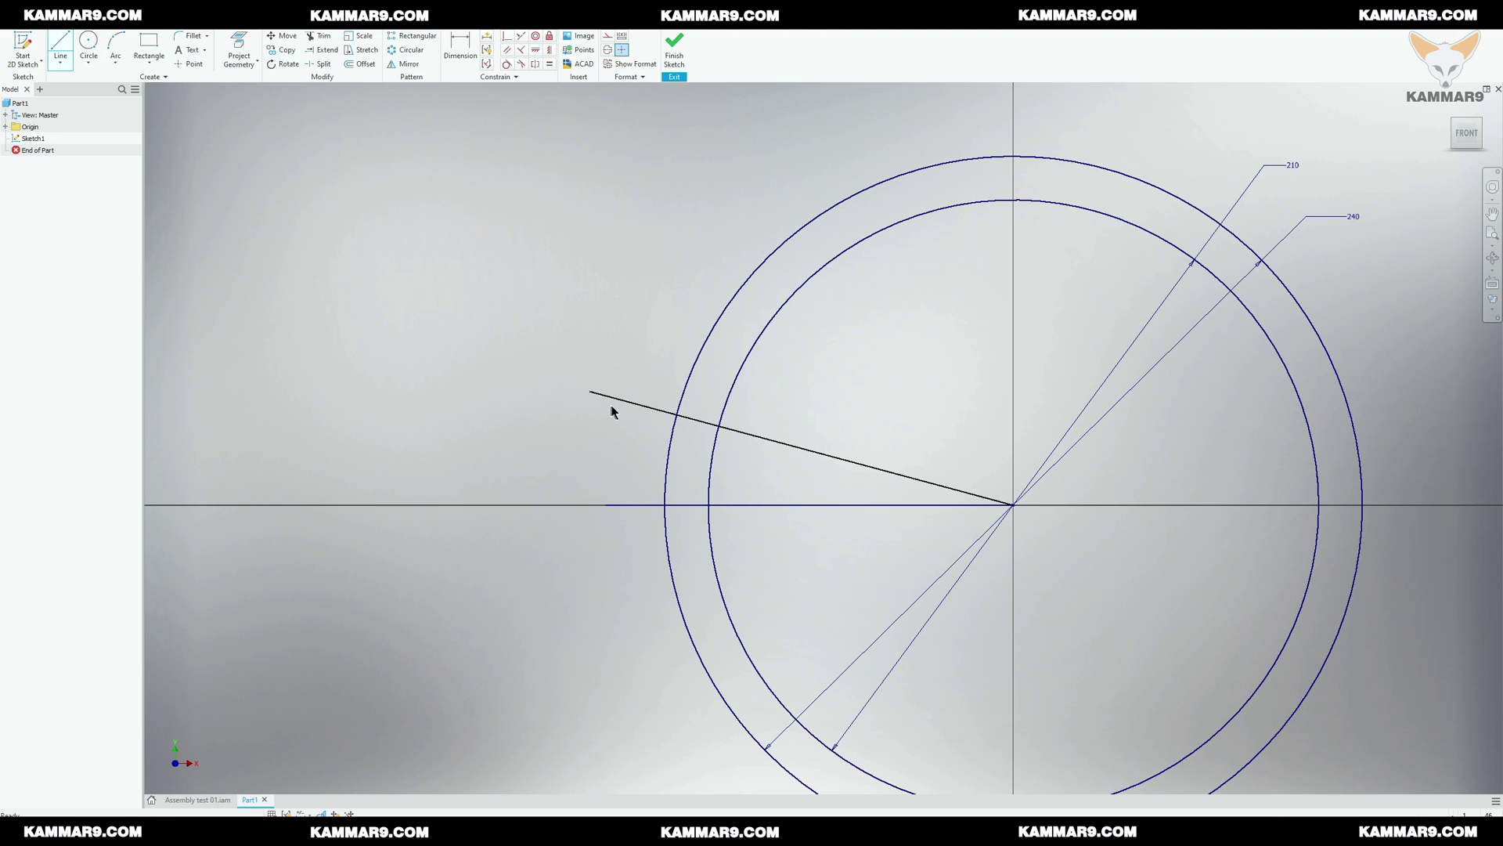
Step: Convert the horizontal line and the angled line to construction geometry
left_click(626, 403)
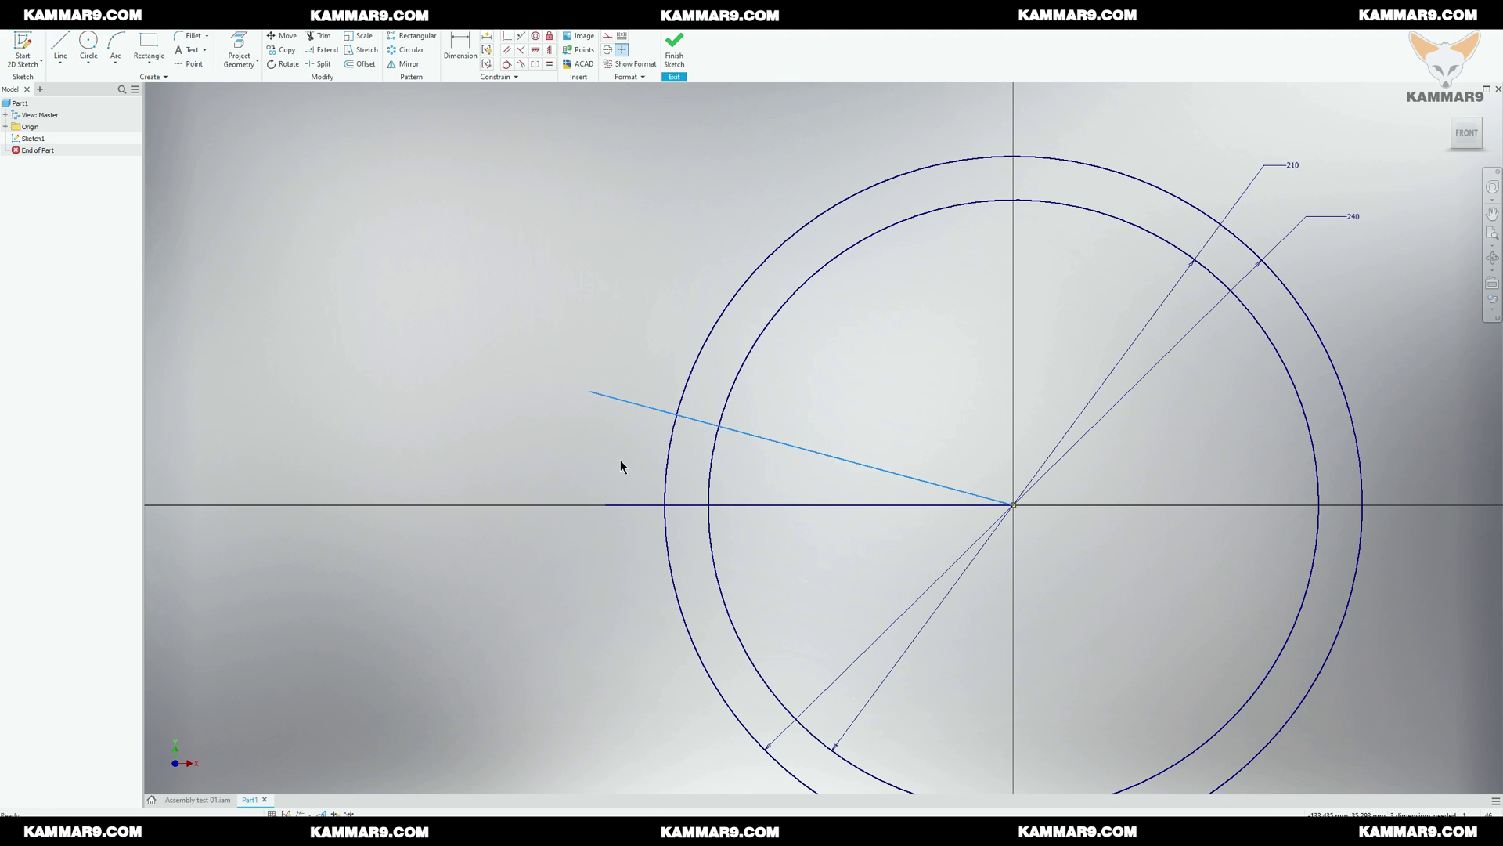
left_click(615, 505)
left_click(608, 36)
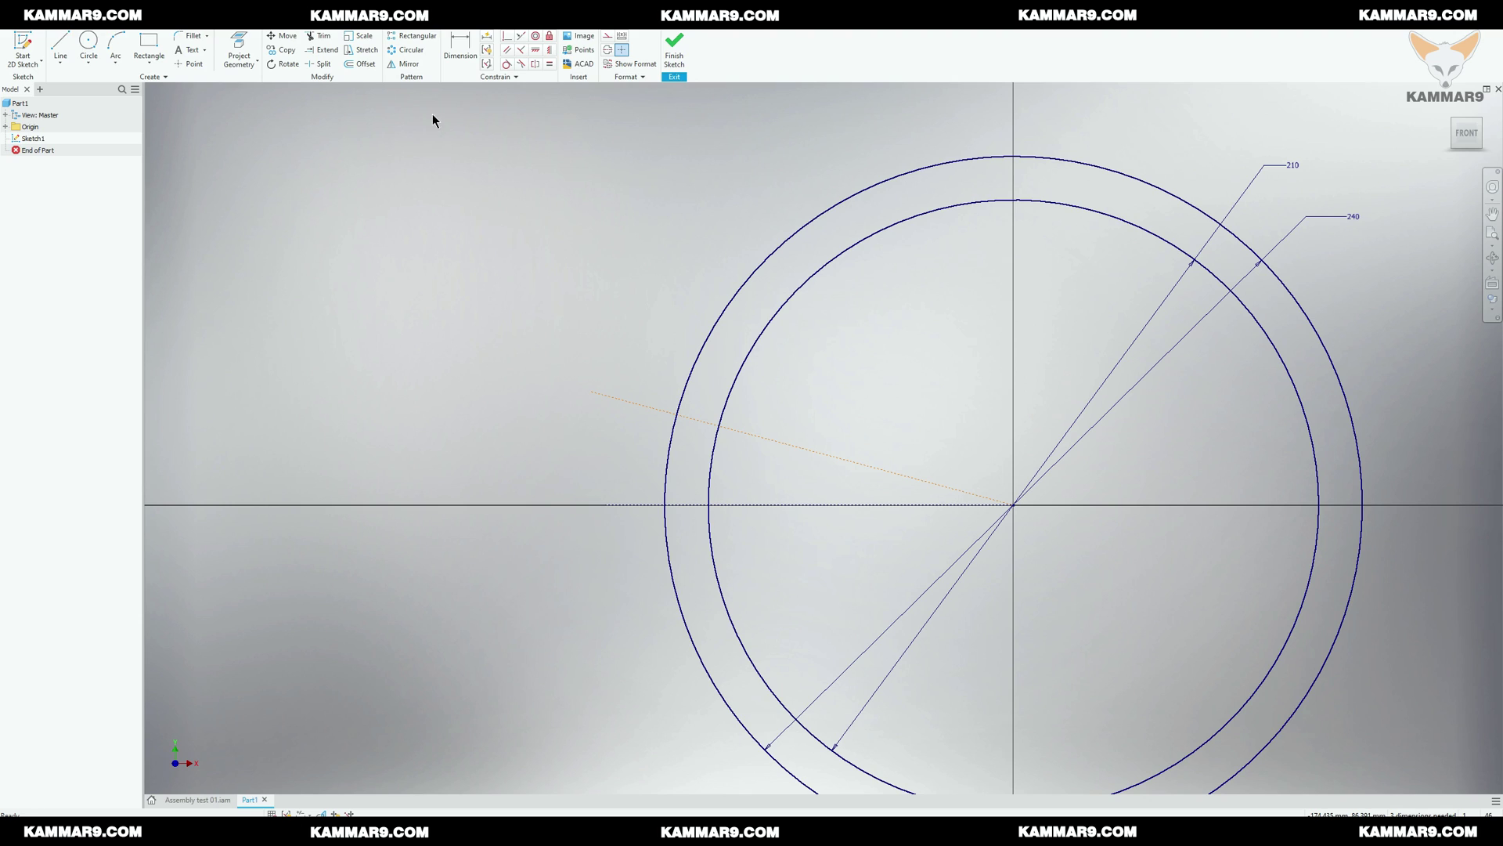
Step: Mirror the angled construction line about the horizontal construction line
left_click(404, 64)
left_click(650, 410)
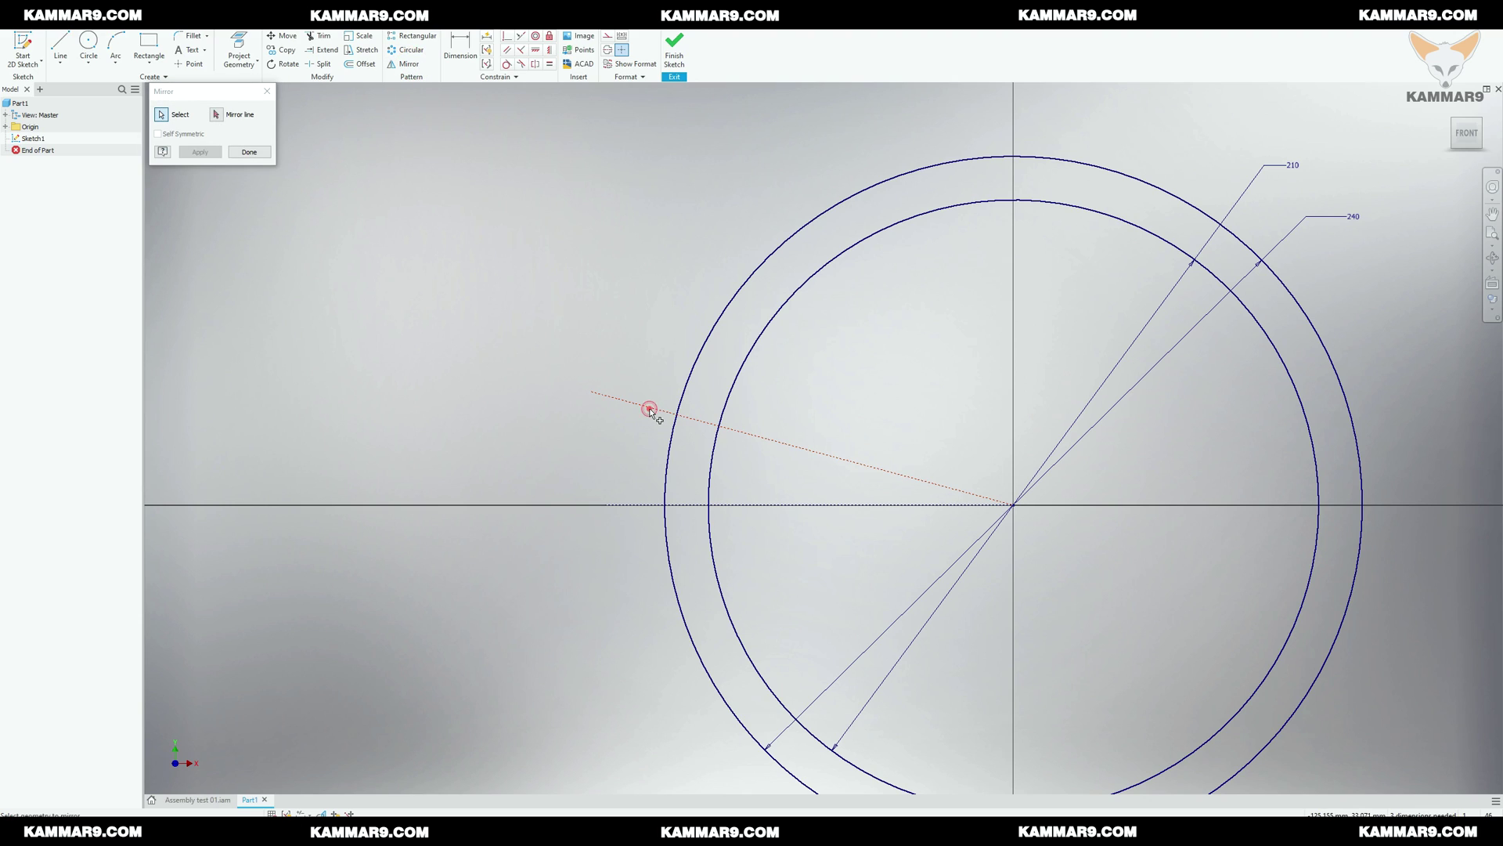
left_click(218, 118)
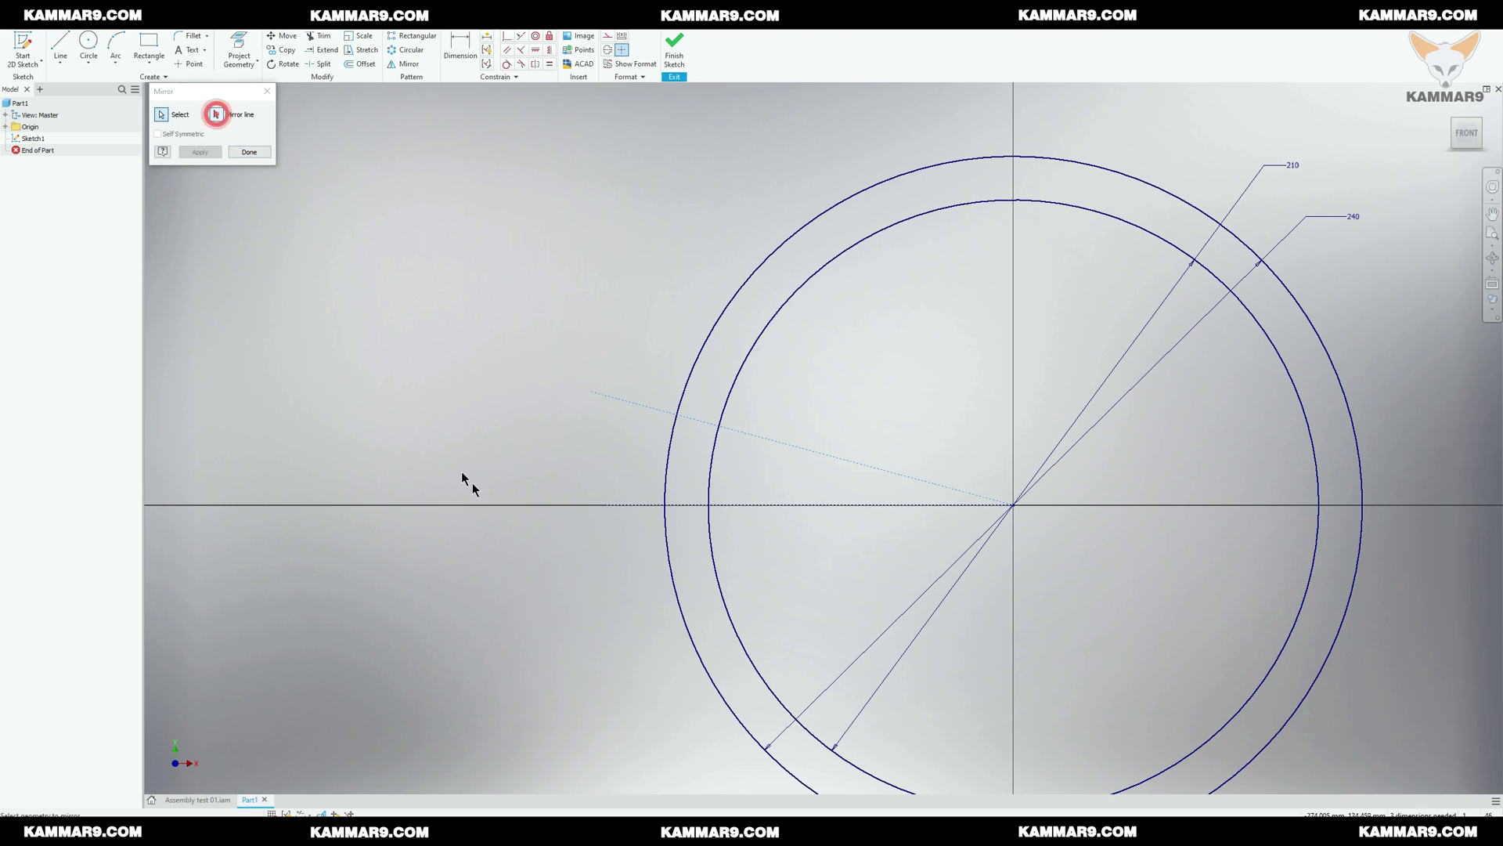
left_click(640, 506)
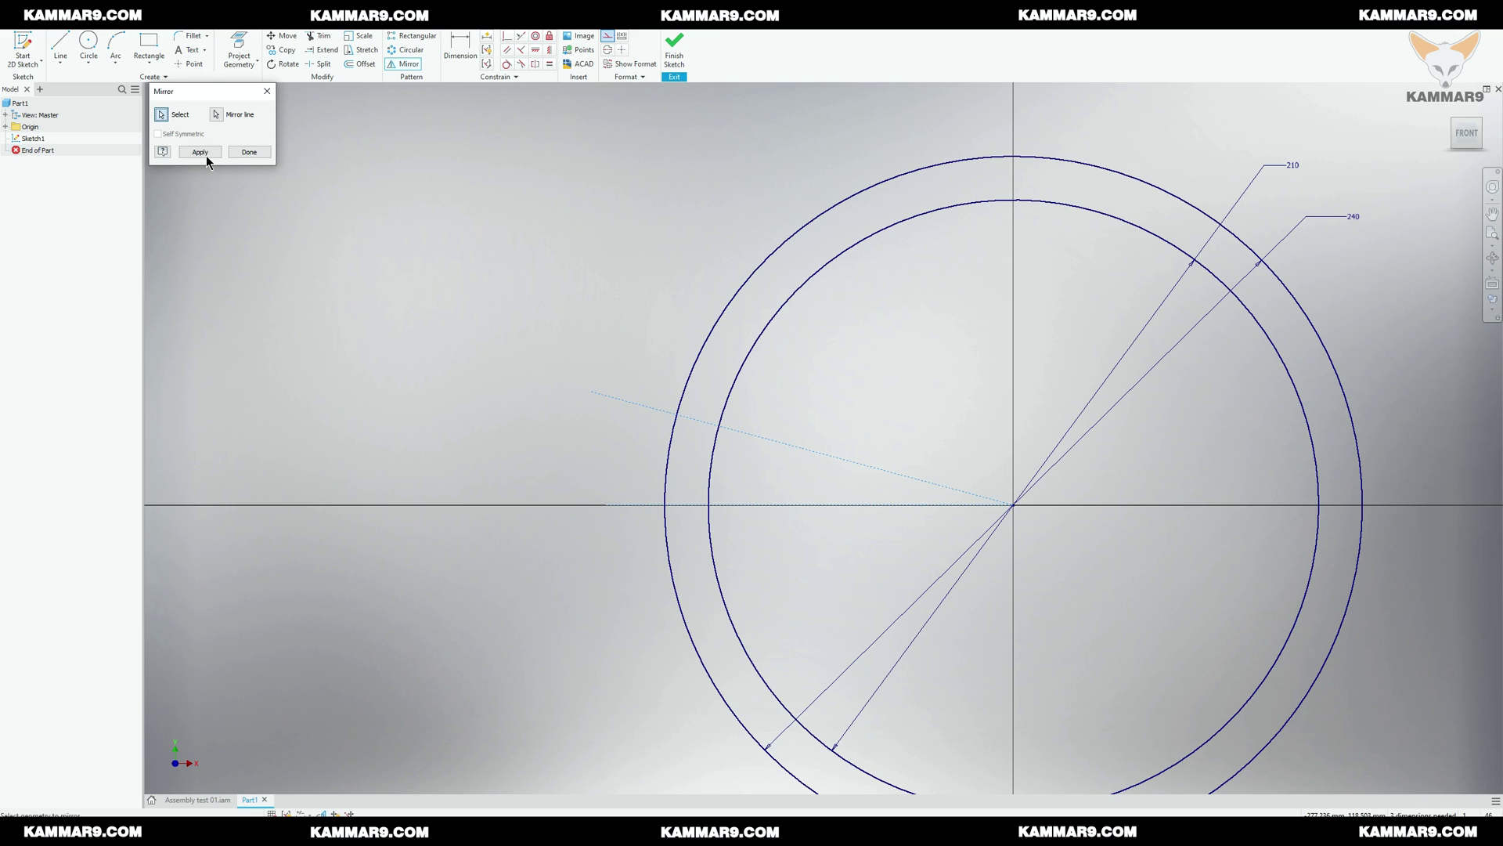
left_click(250, 153)
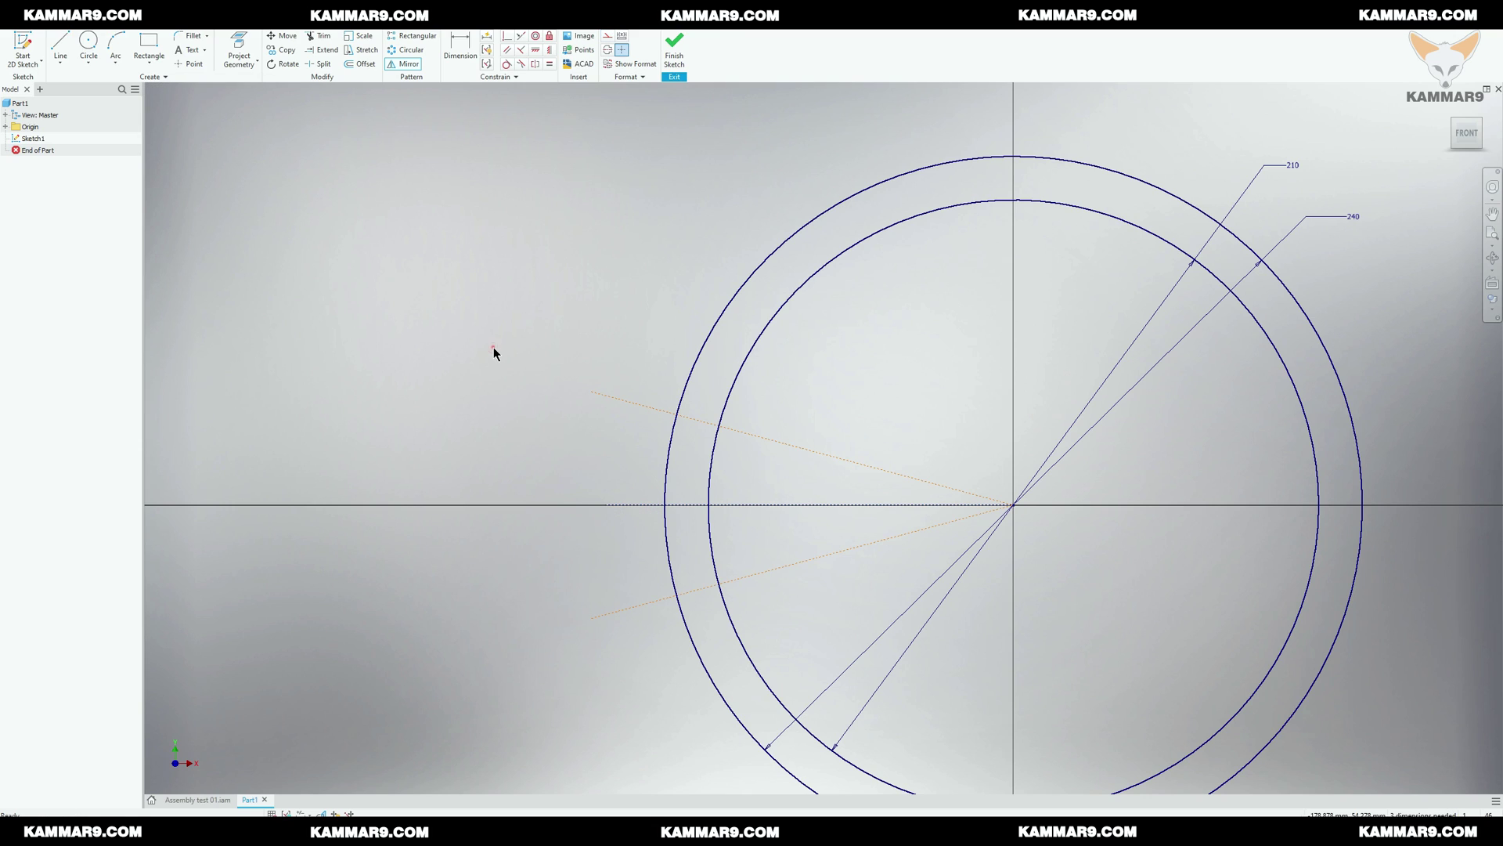
Step: Draw an upward-bulging three-point arc of about 7.5 mm radius between the points where the upper angled line crosses the two circles
key("l")
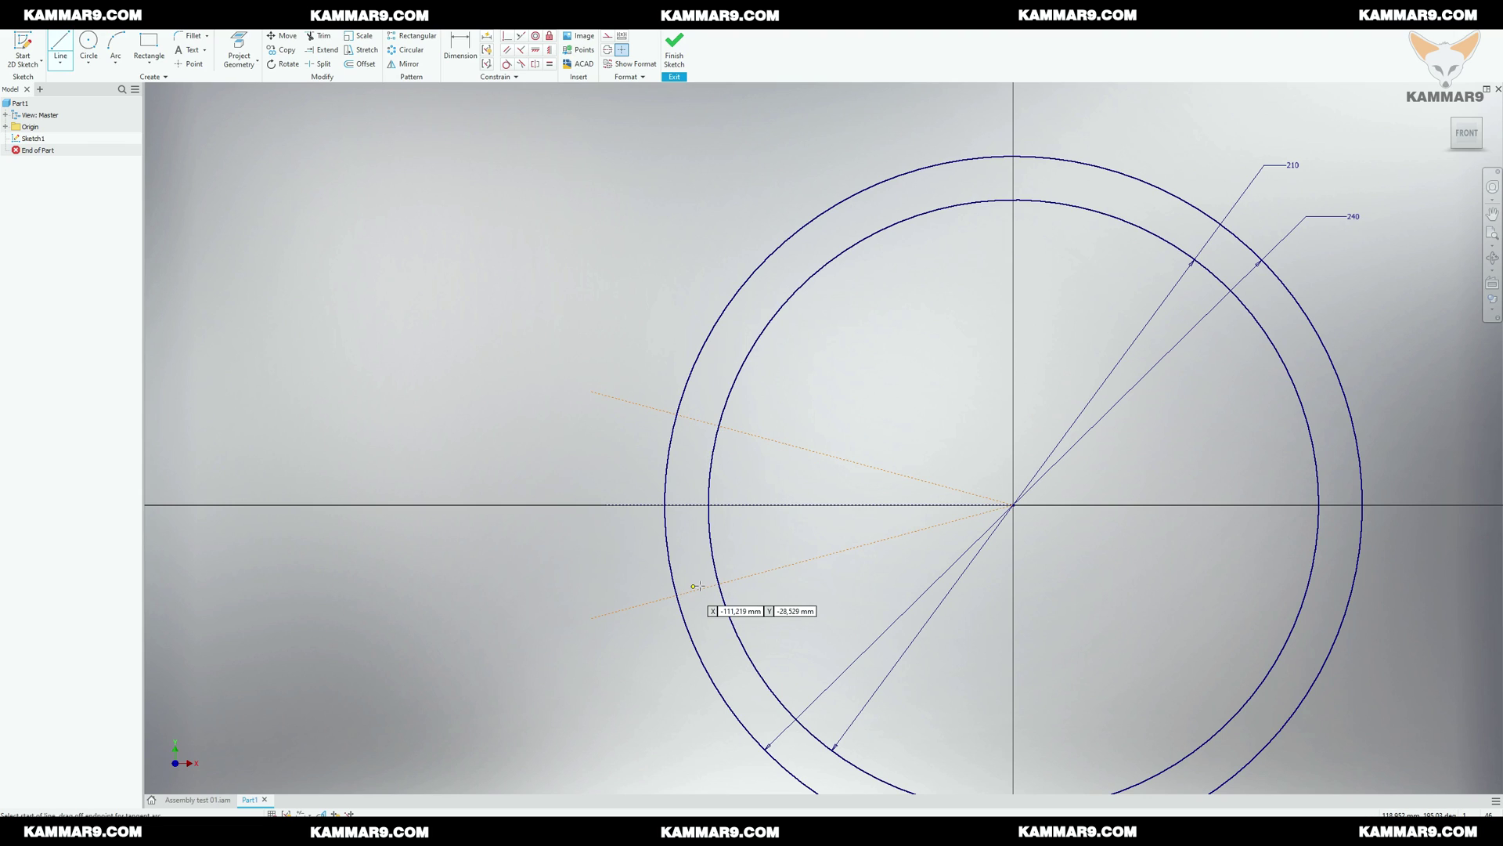
key("Escape")
scroll(612, 434, "up", 5)
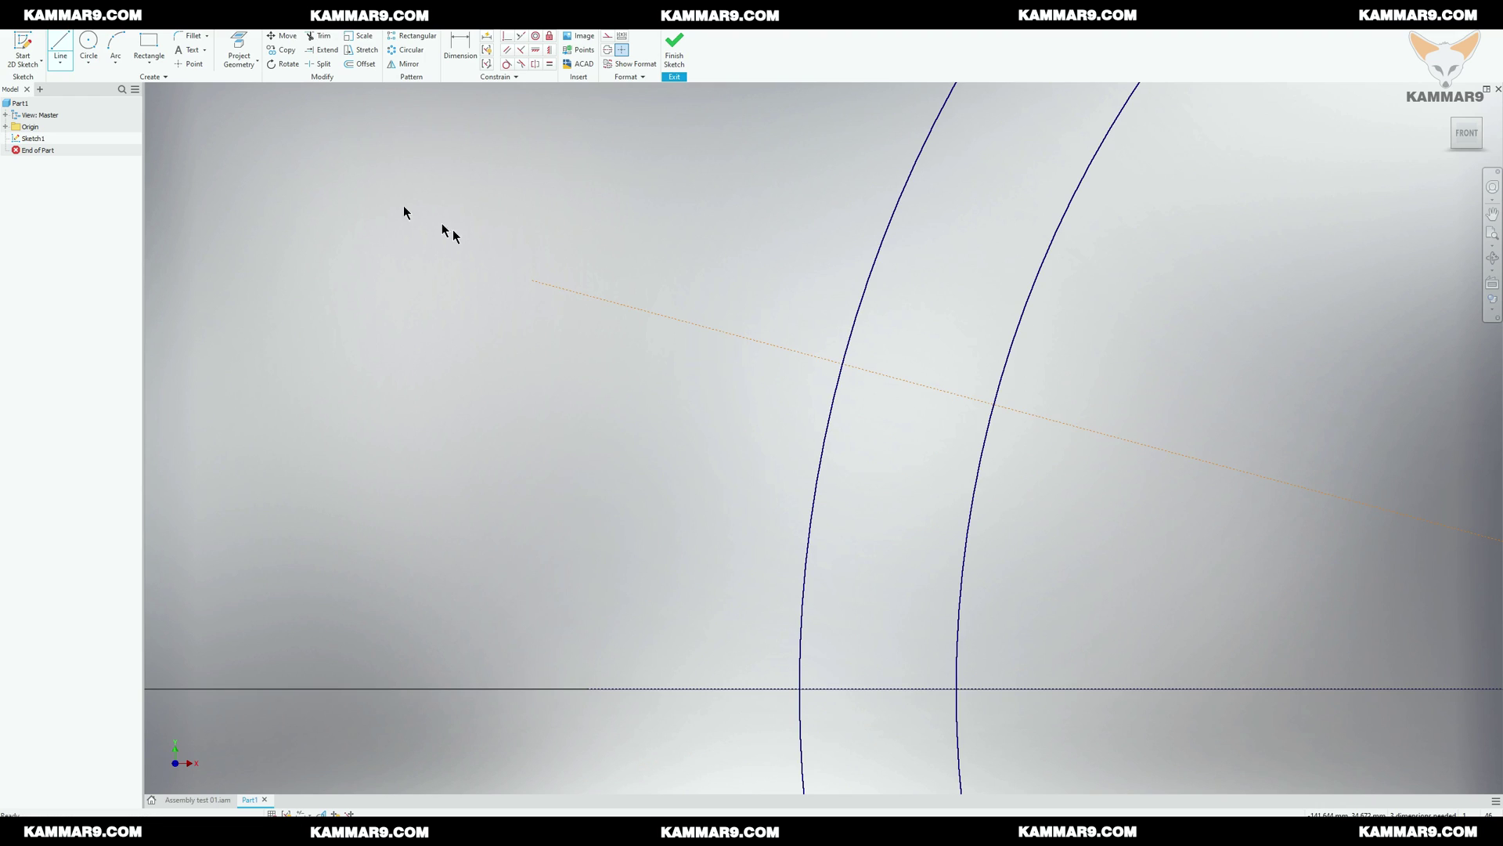
left_click(115, 66)
left_click(115, 45)
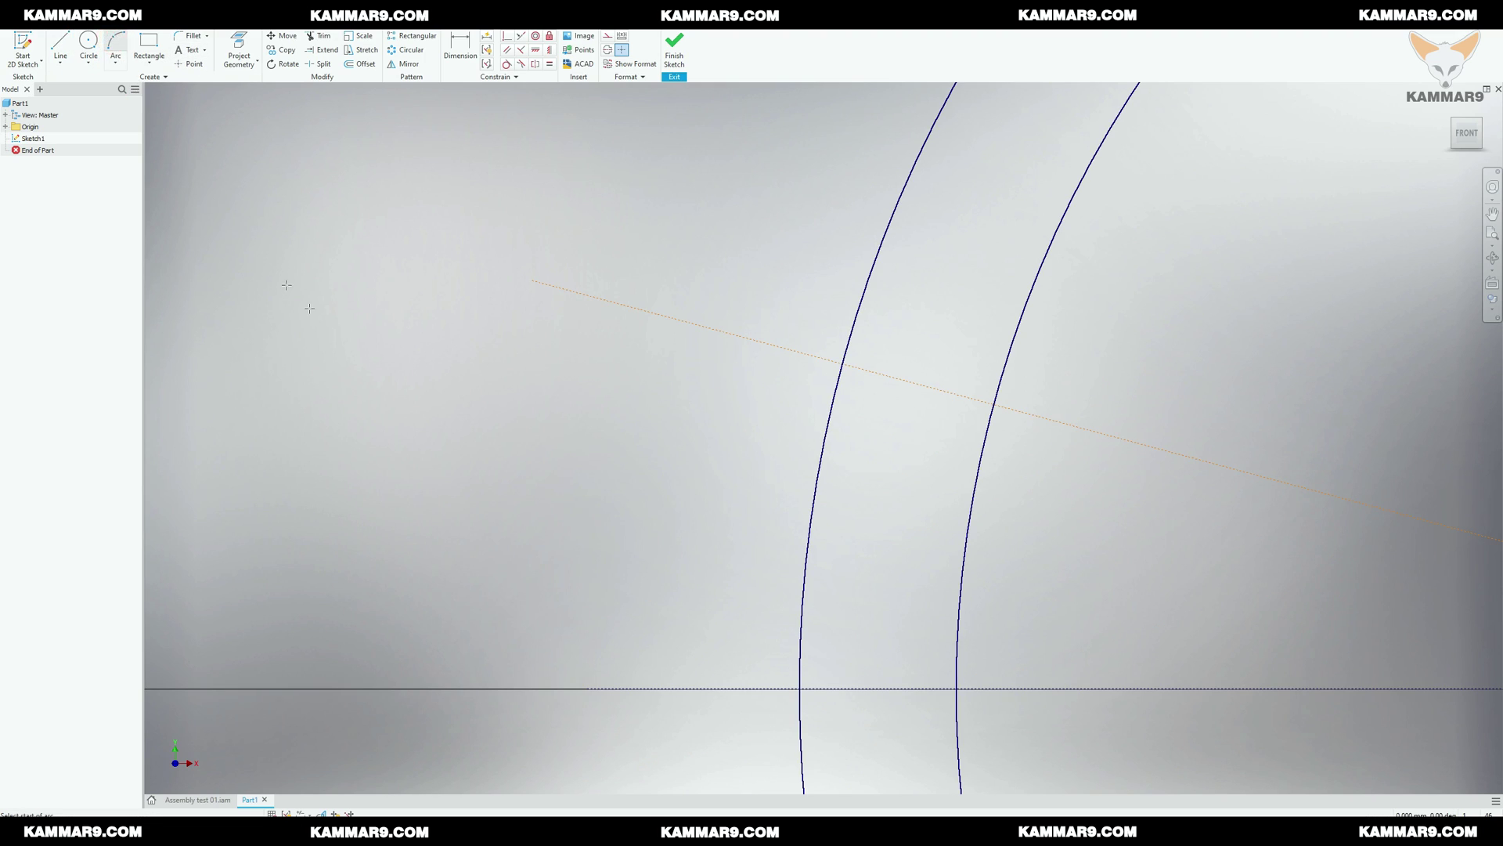
scroll(1091, 320, "up", 5)
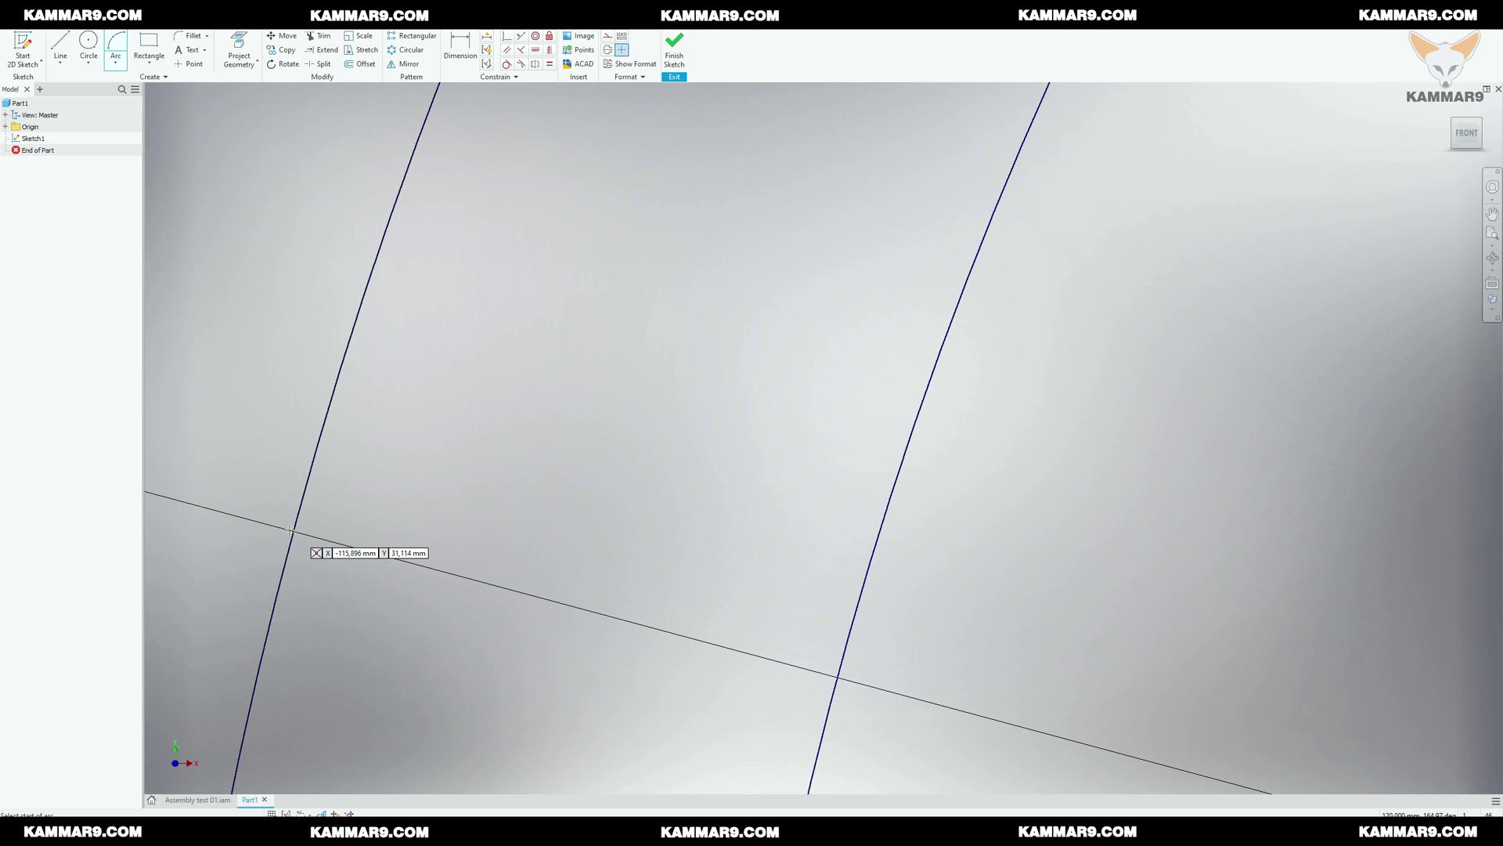
left_click(295, 530)
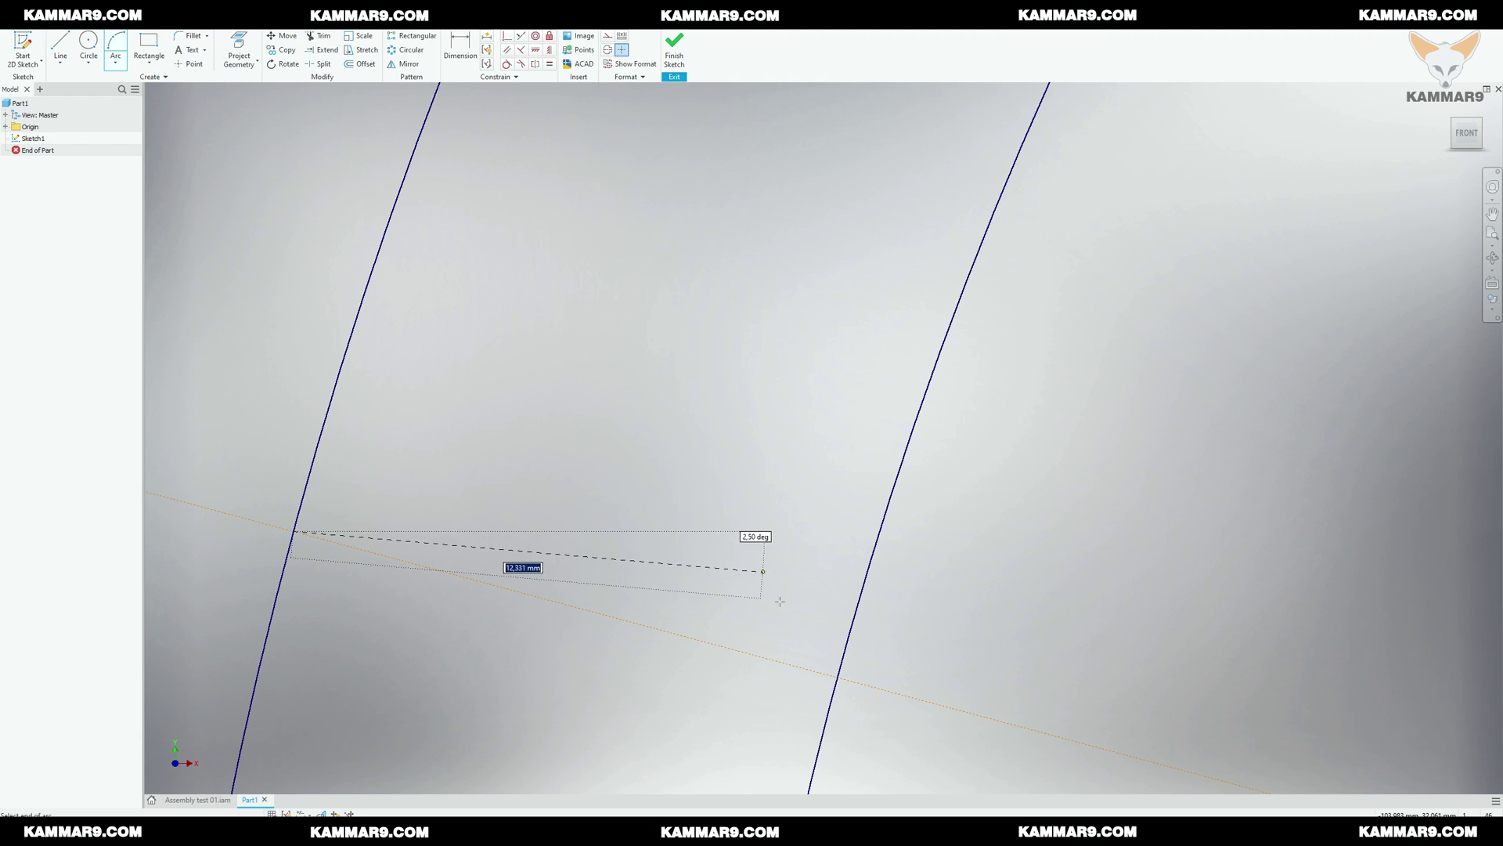
left_click(837, 678)
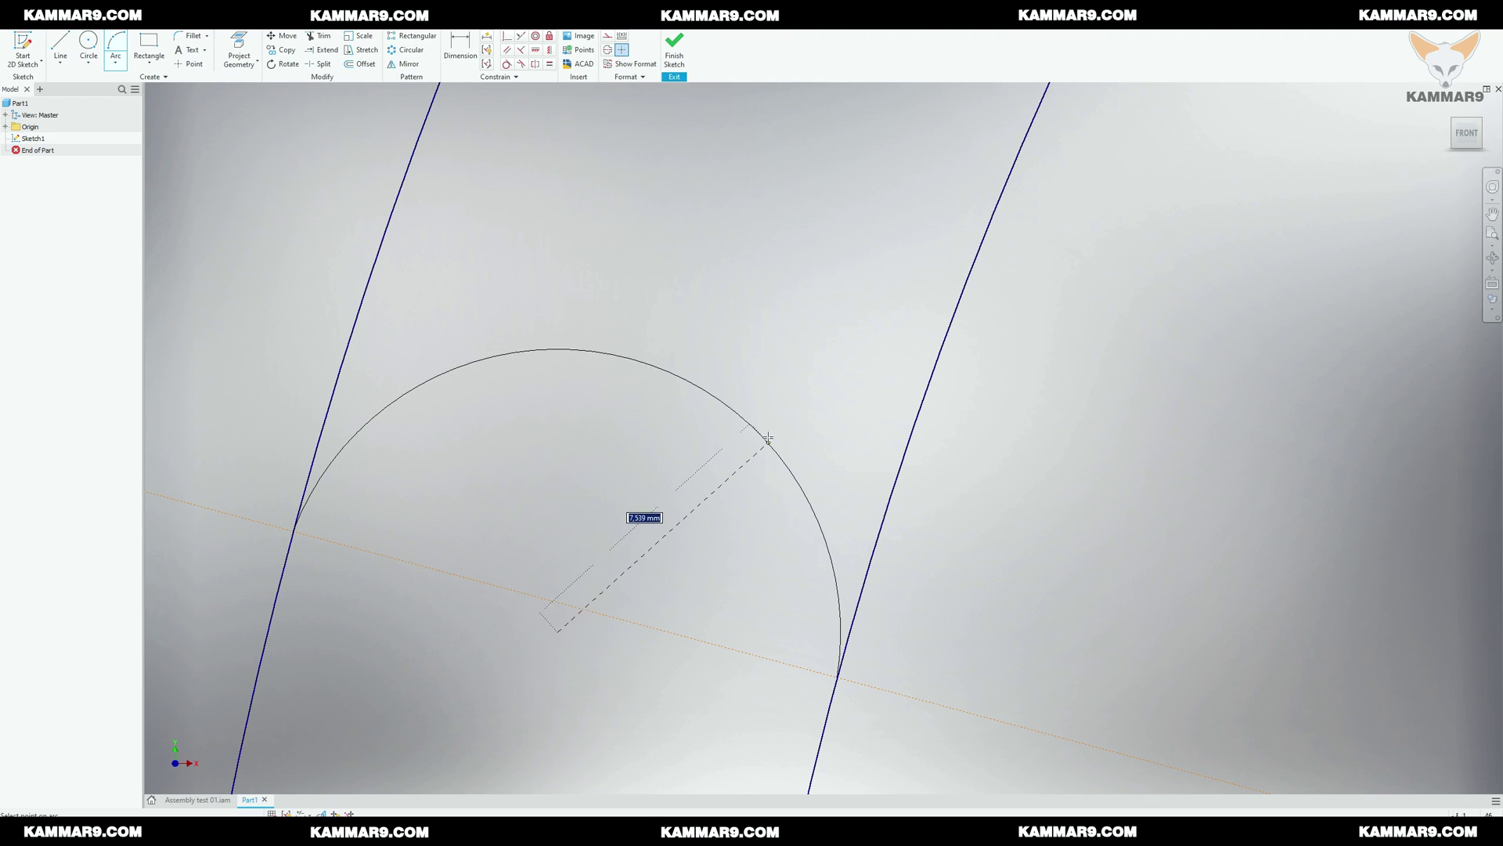
left_click(775, 406)
scroll(794, 473, "down", 2)
key("Escape")
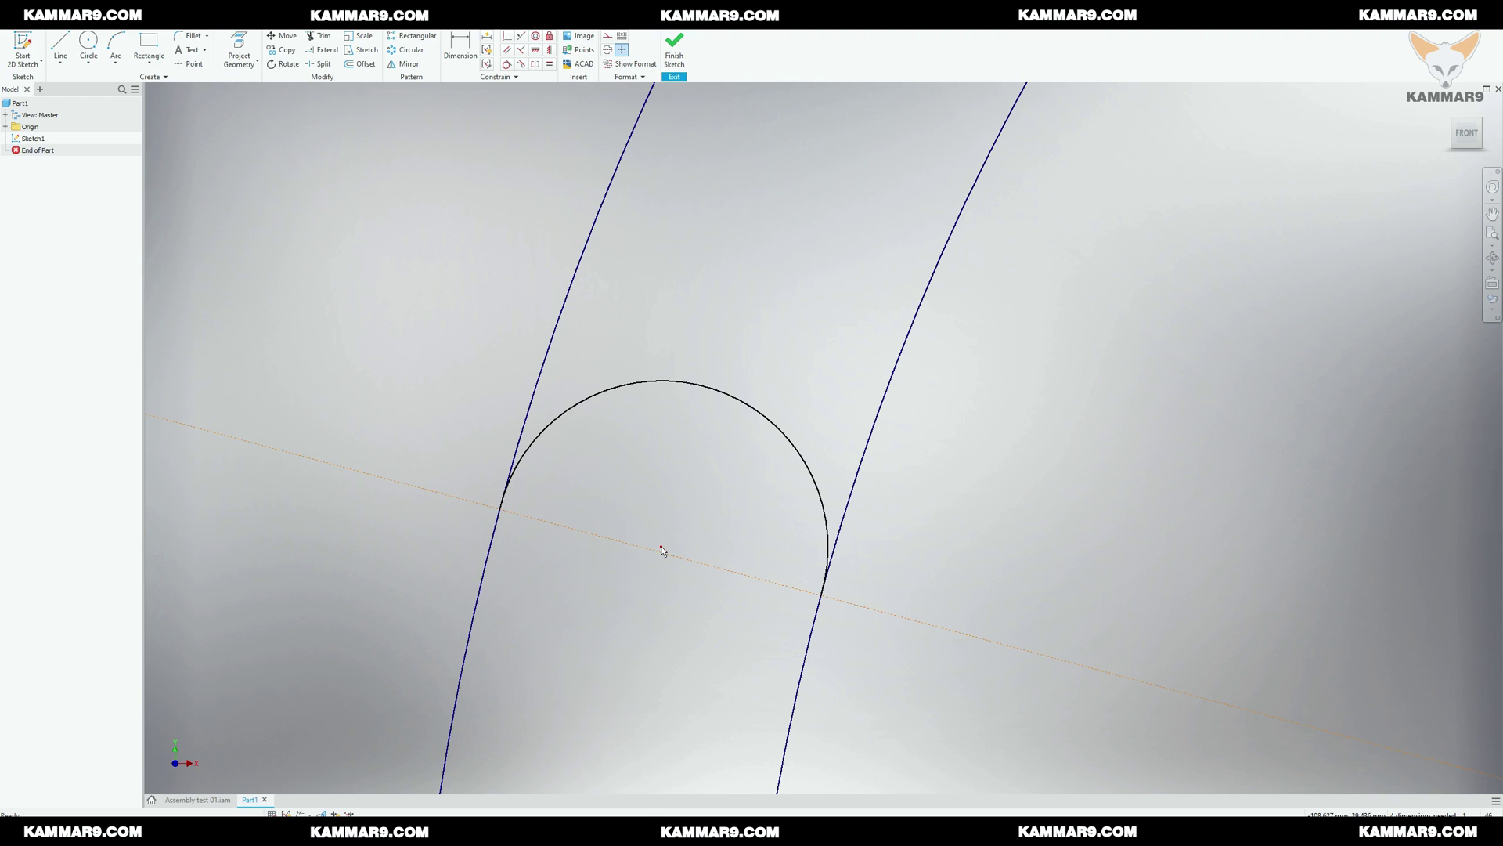
left_click(678, 557)
scroll(775, 337, "down", 8)
scroll(795, 450, "up", 3)
key("Escape")
scroll(792, 507, "up", 5)
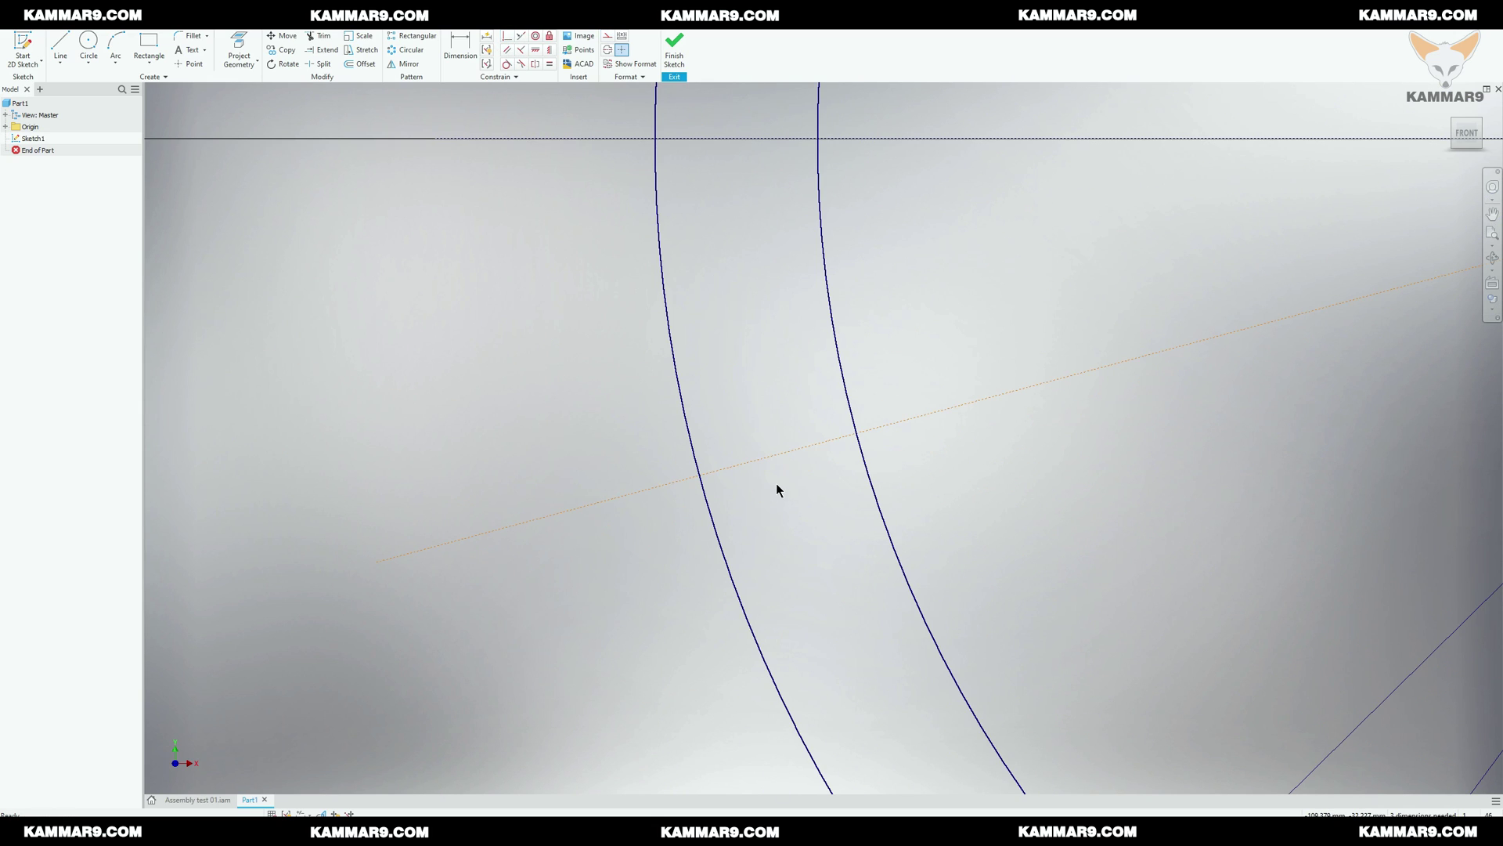
scroll(765, 556, "down", 5)
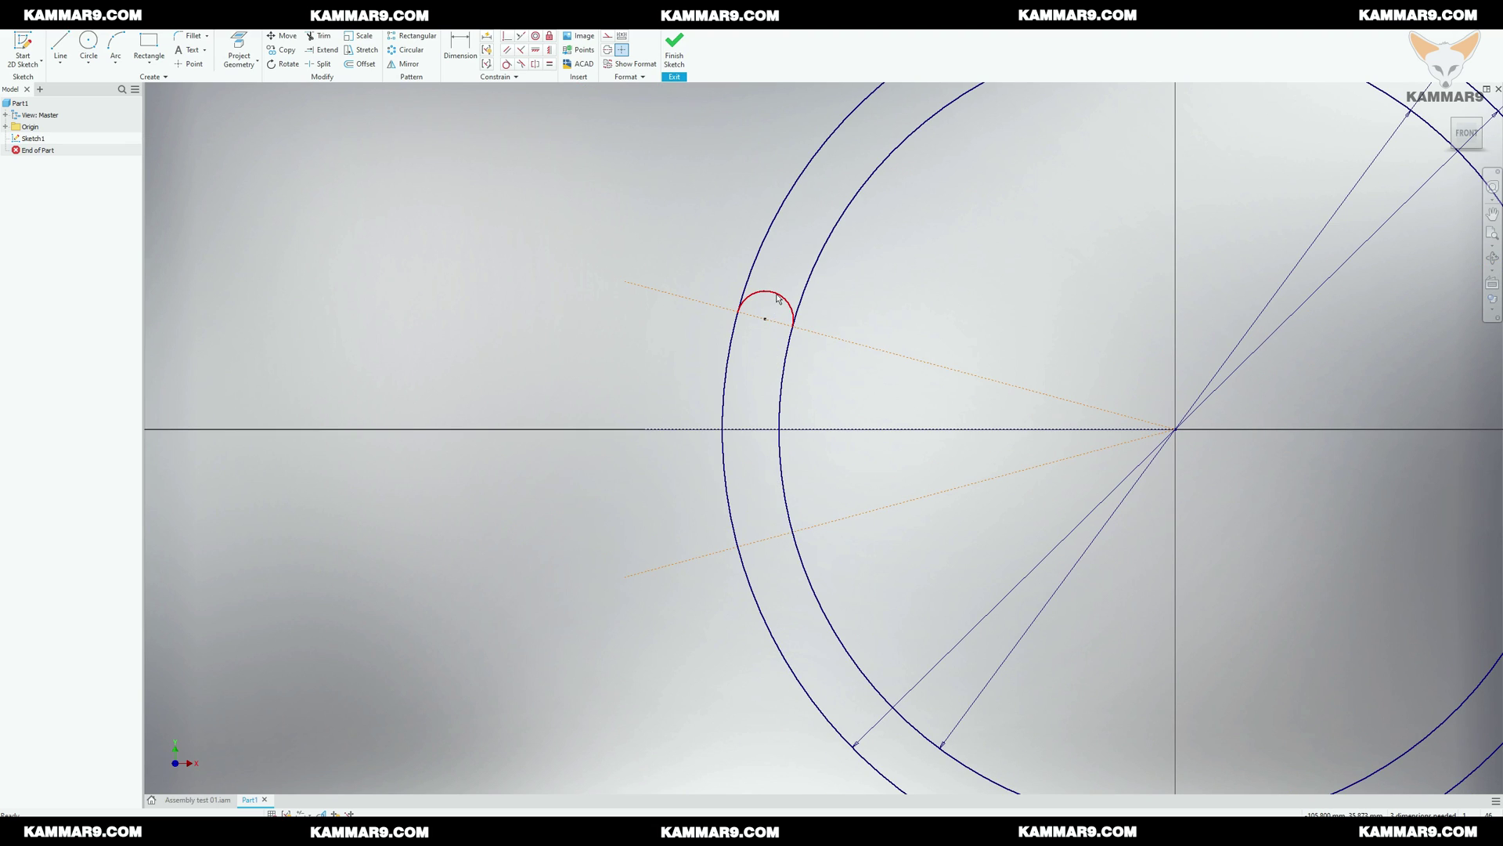
Step: Draw a circle of about 4.8 mm diameter centred on the upper end arc's centre point
scroll(778, 298, "up", 3)
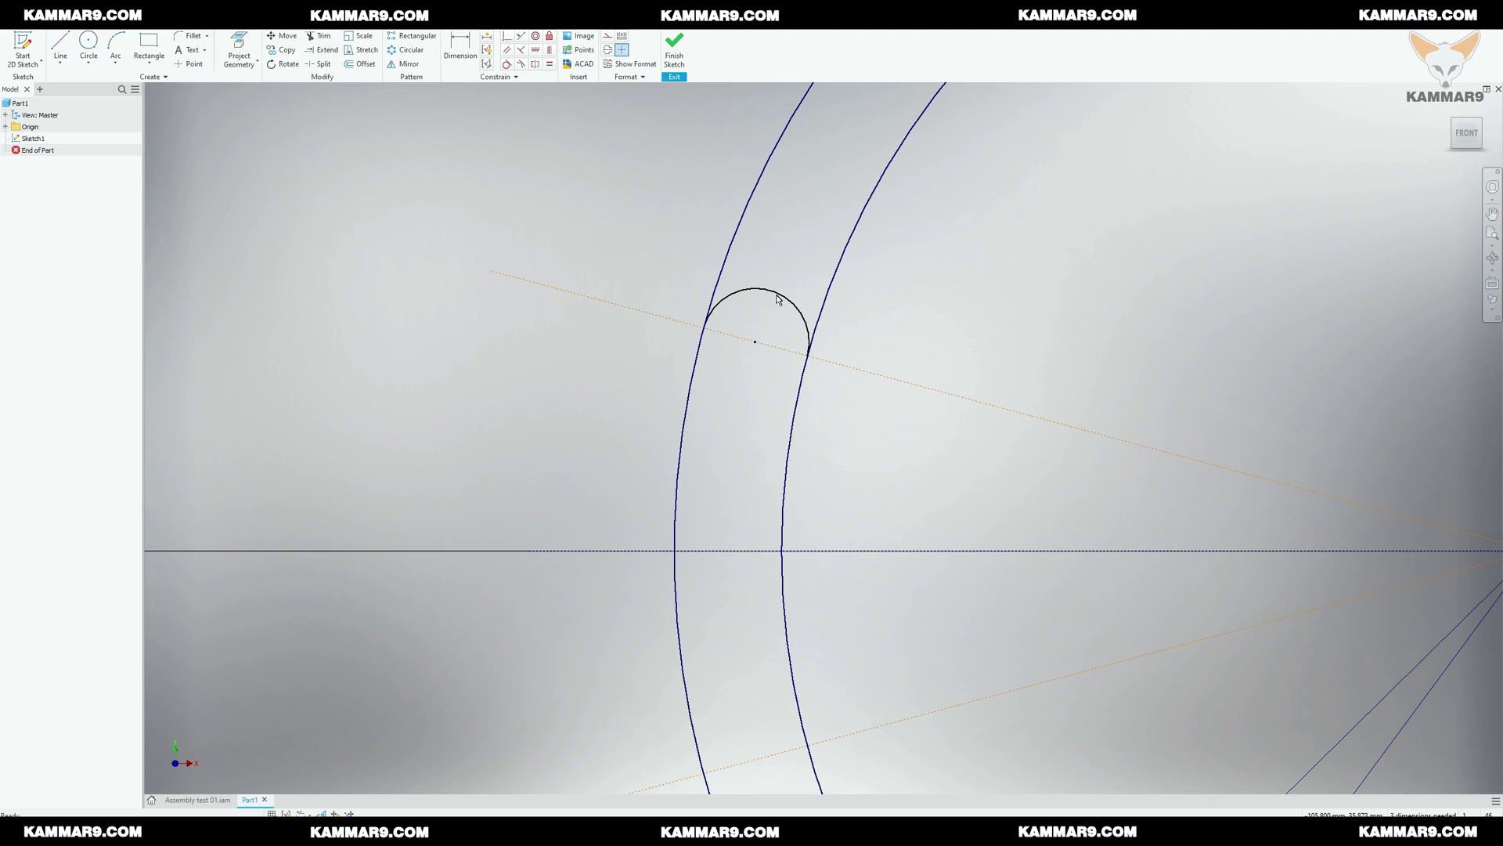
key("c")
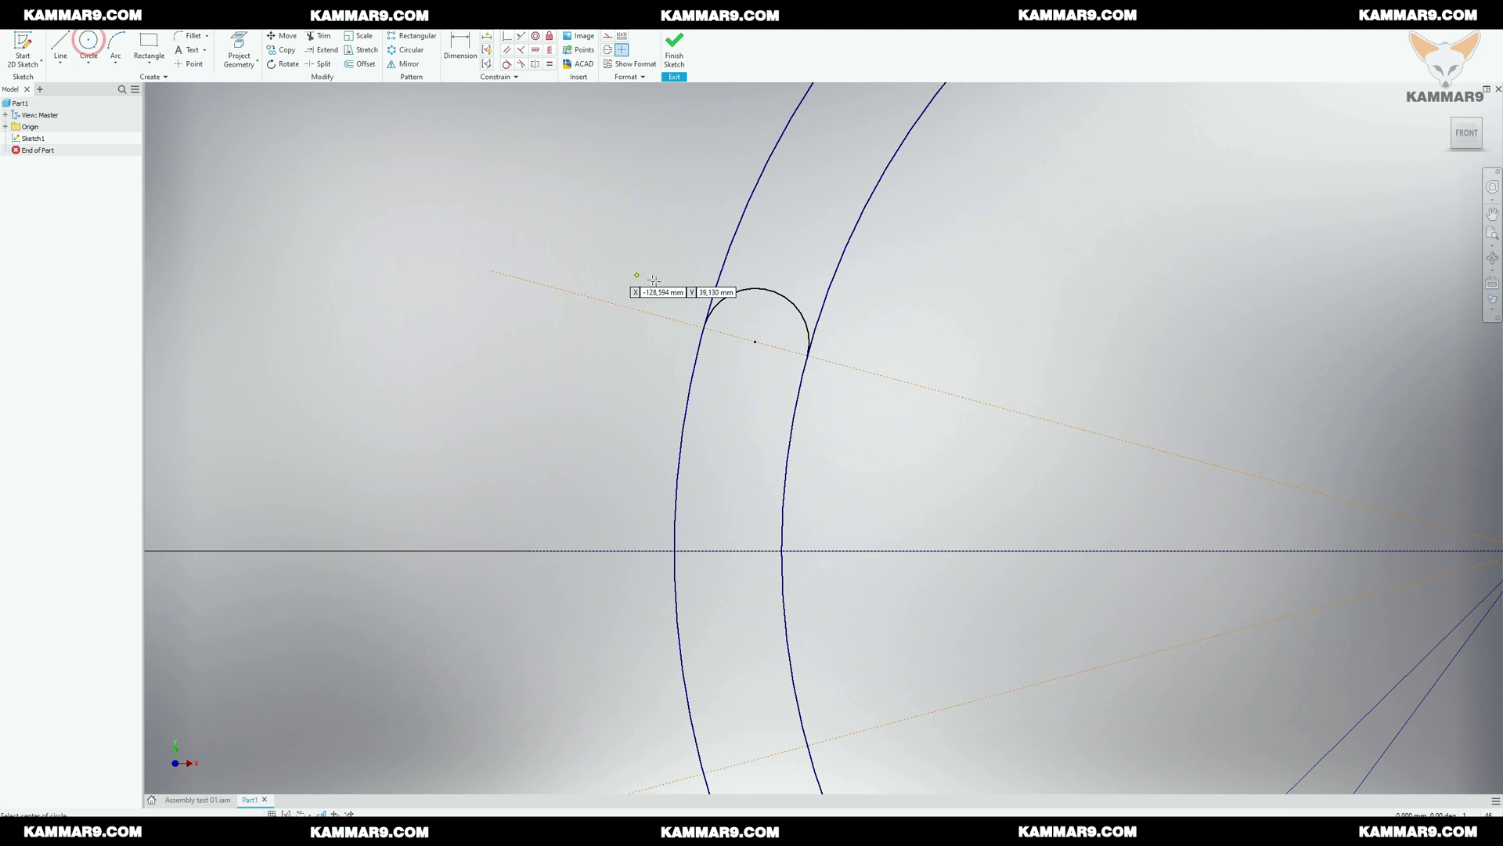
left_click(755, 341)
left_click(765, 326)
Step: Dimension the small circle inside the upper end arc to 3 mm diameter
key("d")
left_click(772, 337)
left_click(843, 345)
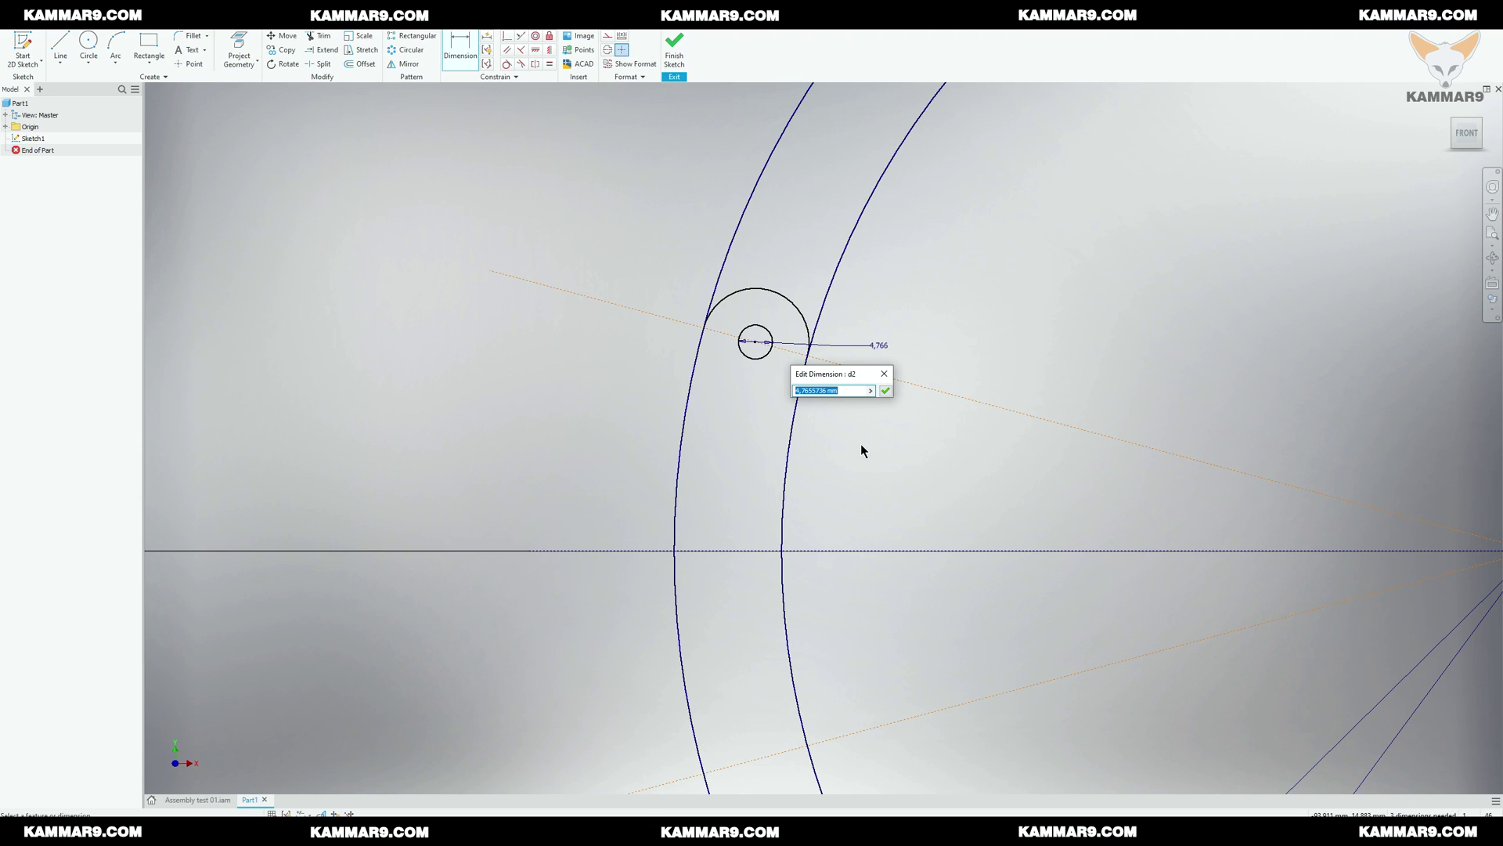
type("3")
key("Return")
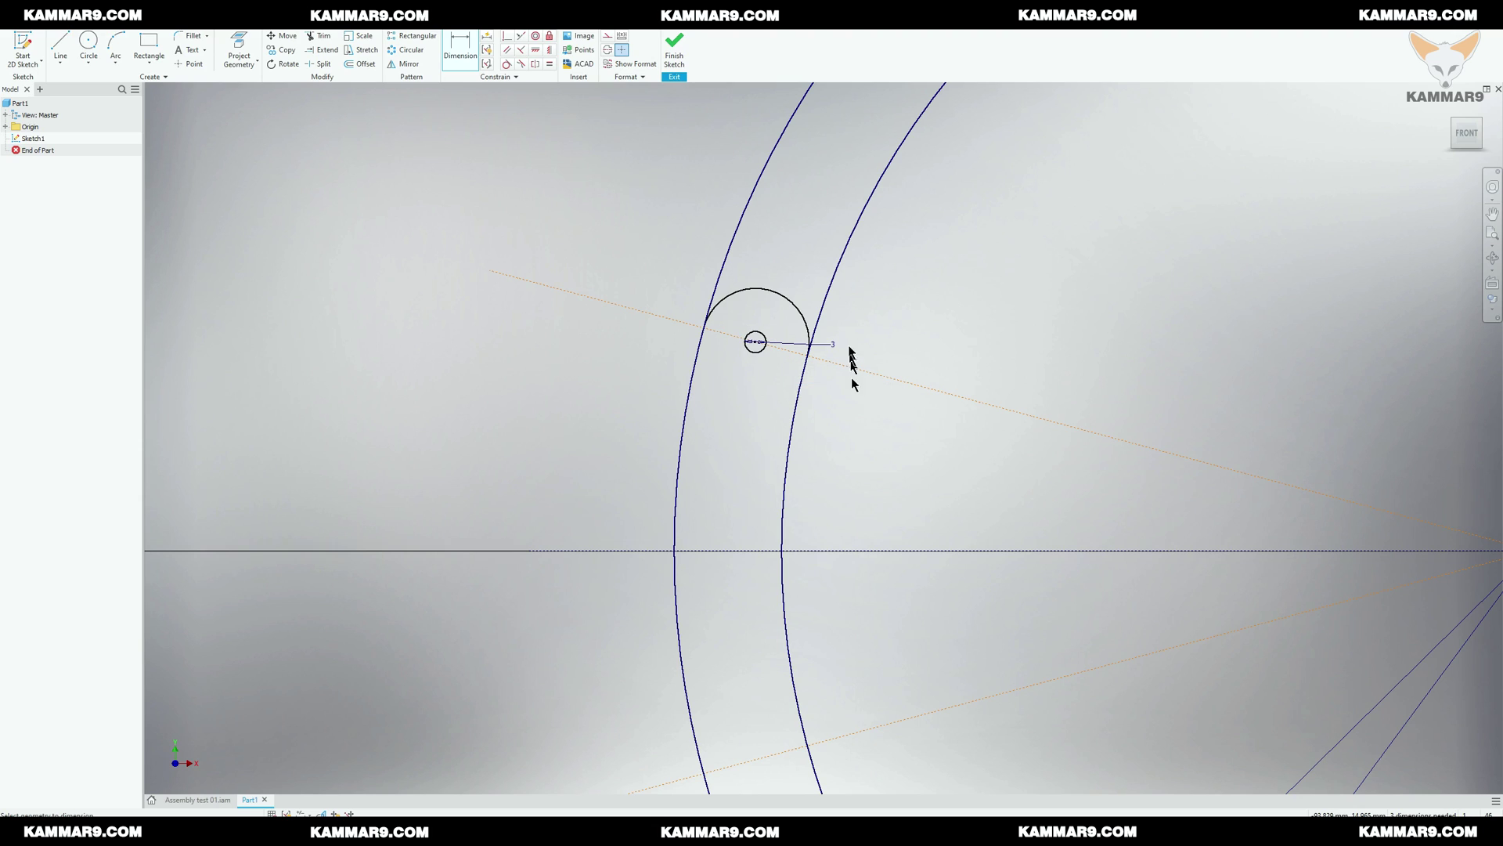
left_click(834, 345)
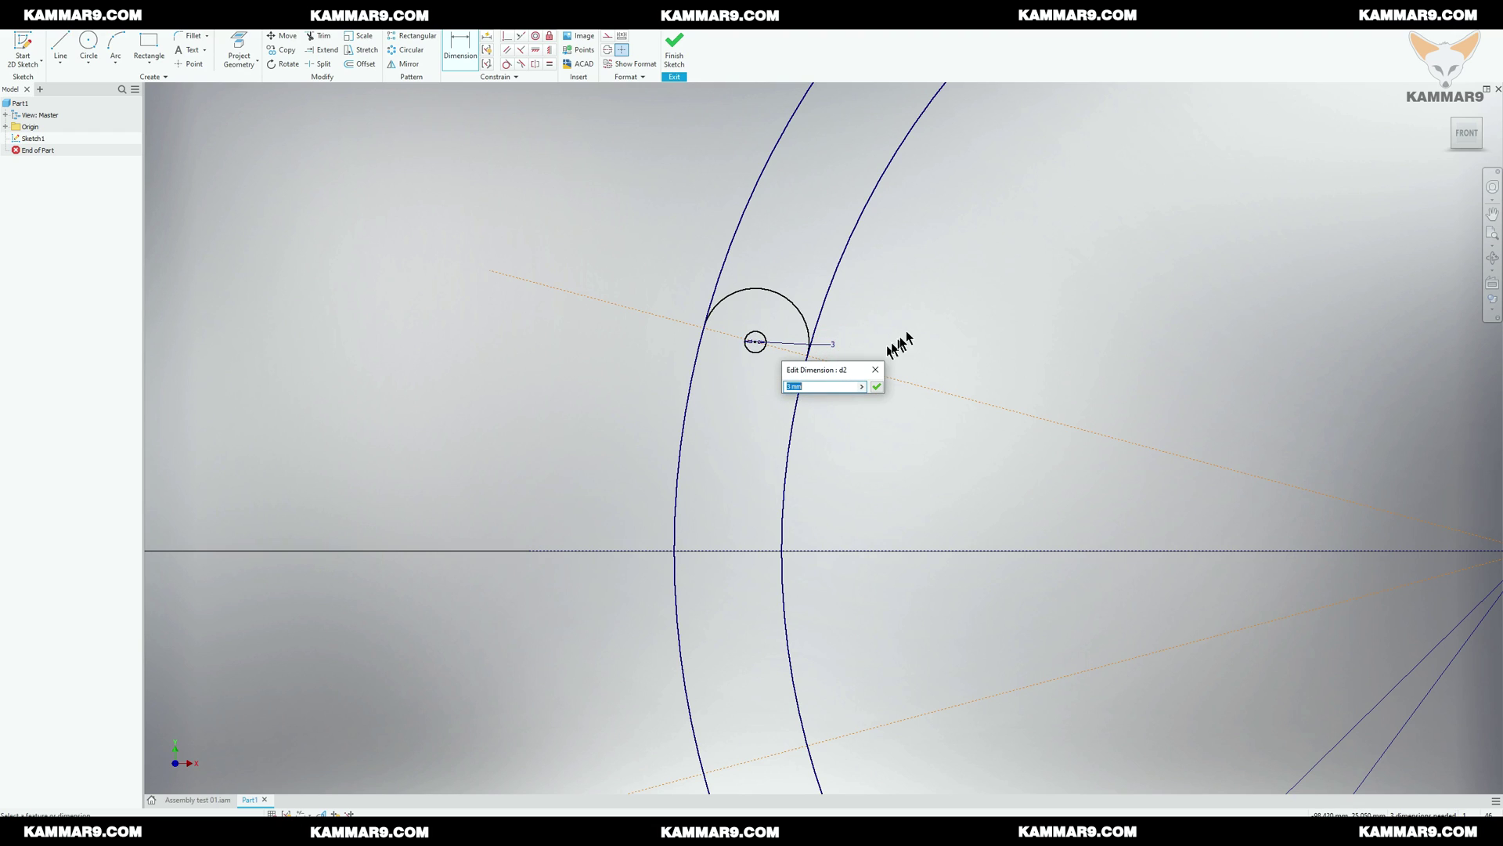
left_click(877, 386)
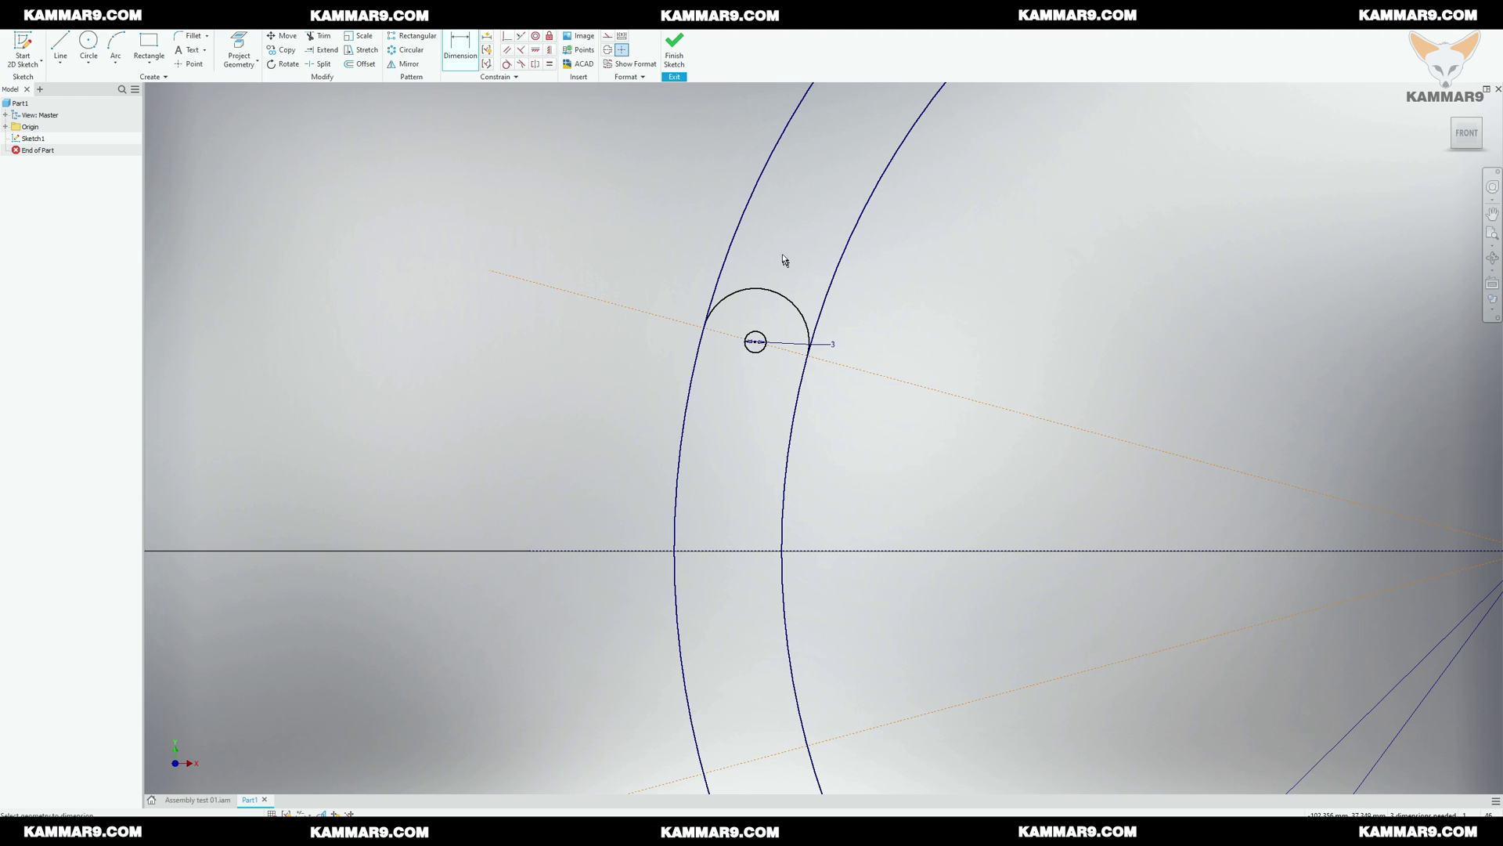
scroll(863, 271, "up", 3)
scroll(866, 266, "down", 2)
key("Escape")
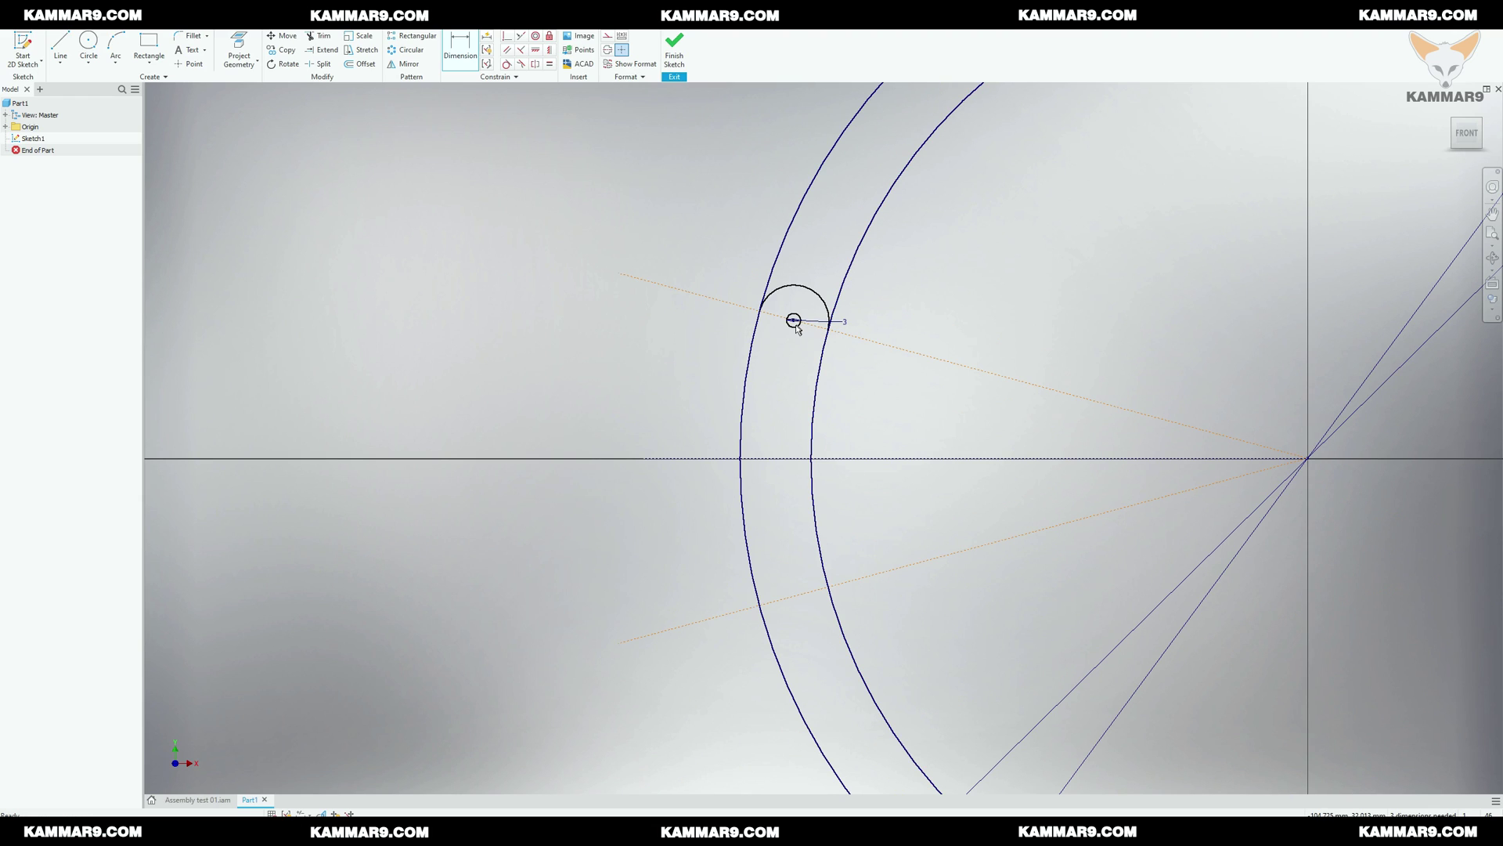
Step: Mirror the upper end arc and its small circle about the horizontal construction line
left_click(795, 285)
left_click(404, 63)
left_click(216, 115)
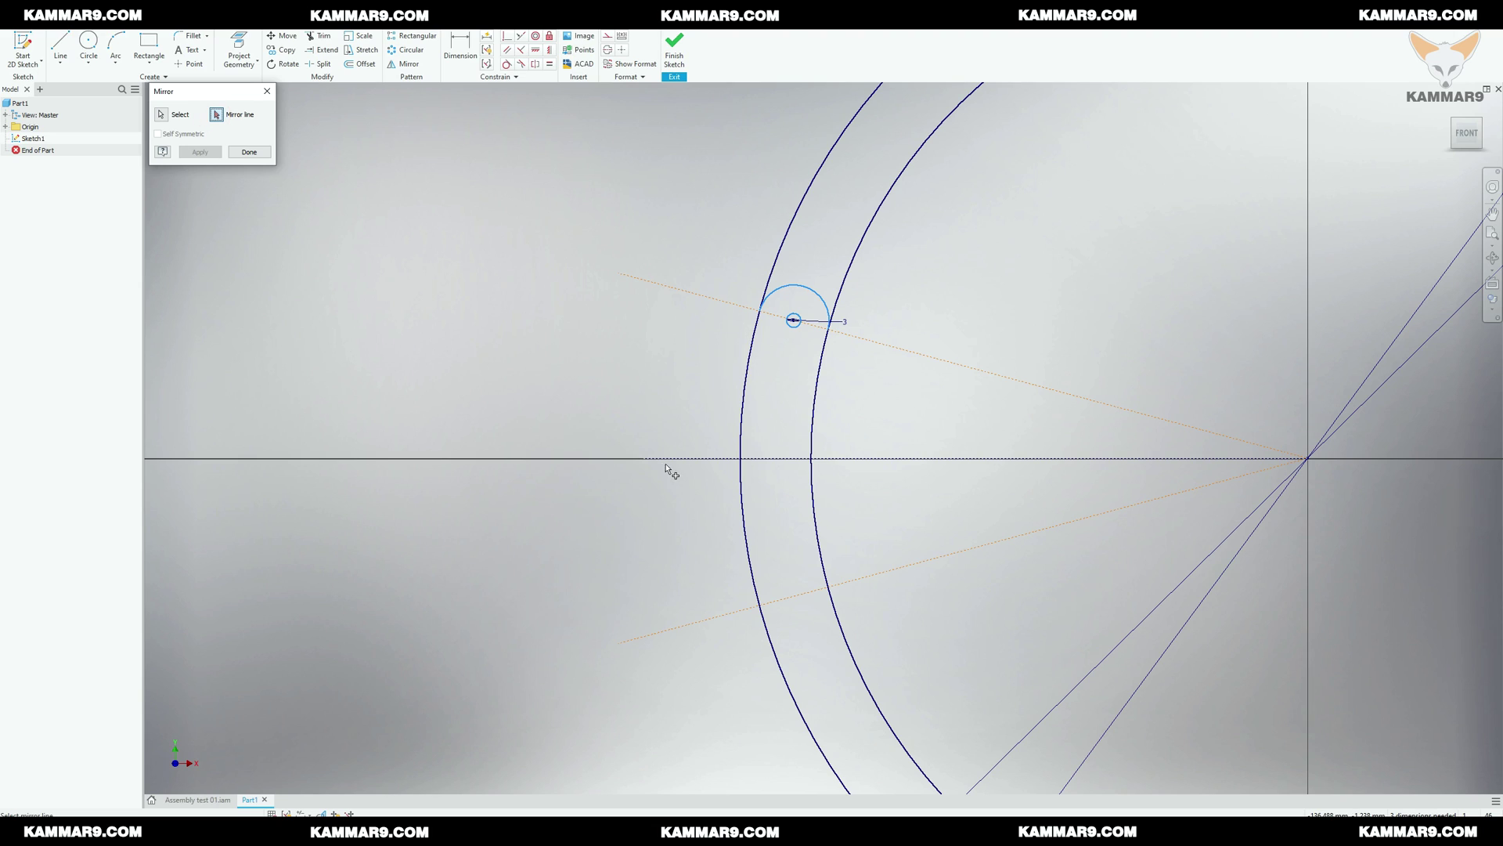
left_click(675, 460)
left_click(196, 153)
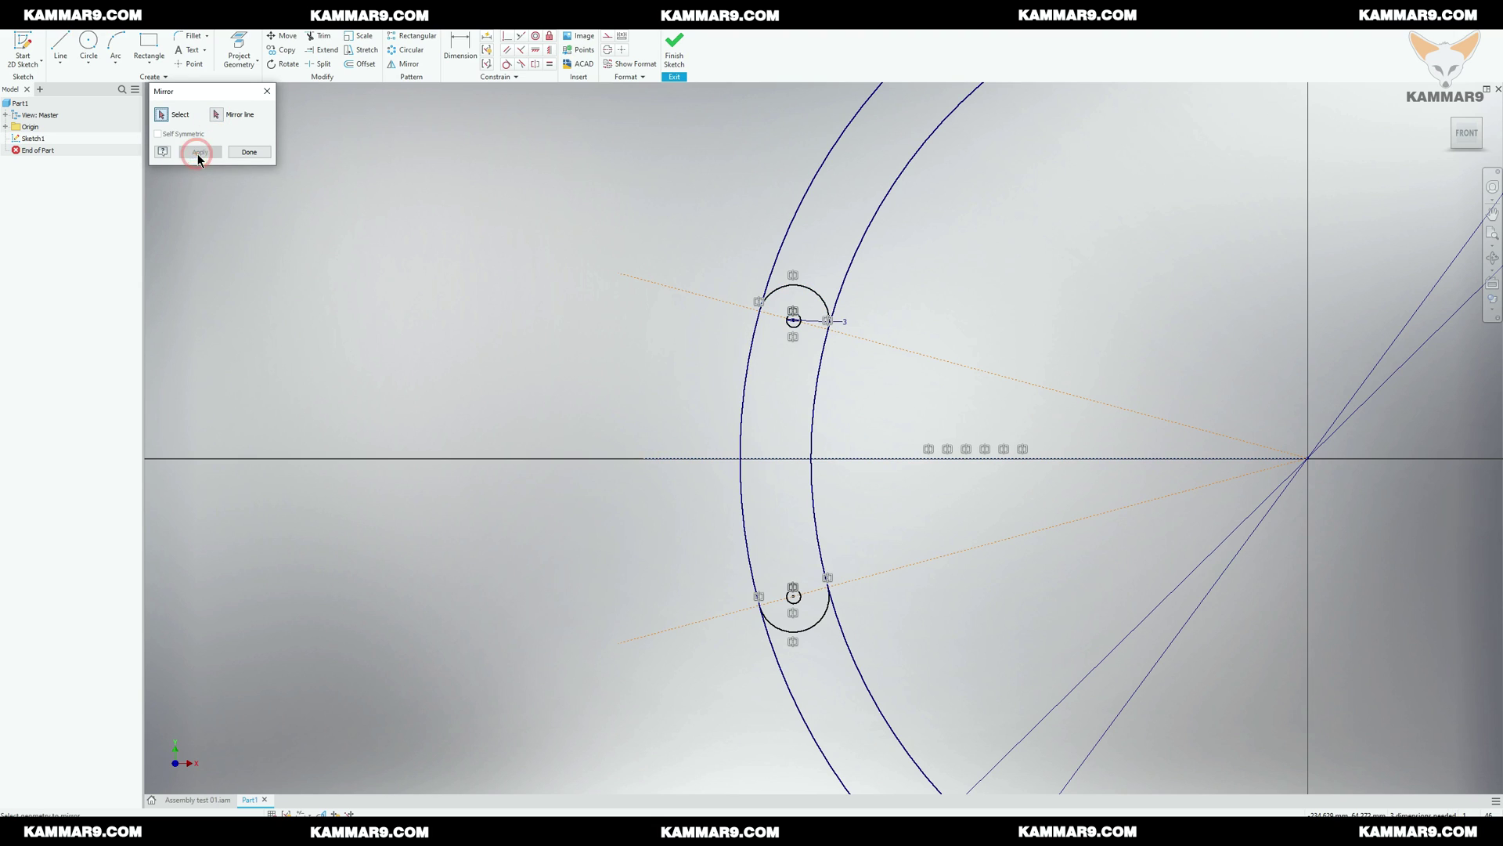
left_click(249, 153)
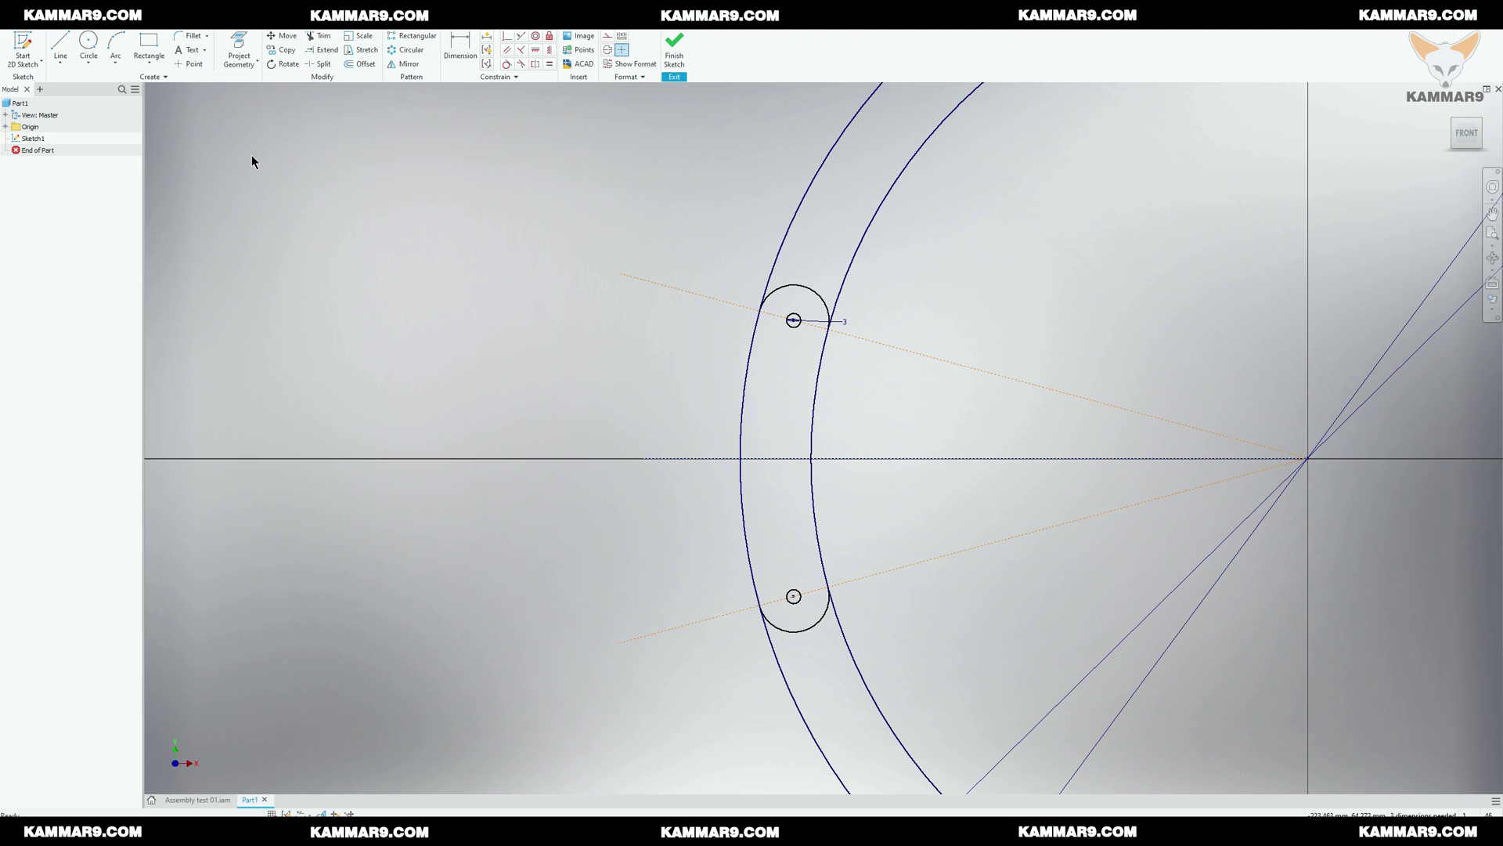
Step: Draw a vertical line connecting the centres of the upper and lower small circles
key("l")
scroll(795, 324, "up", 10)
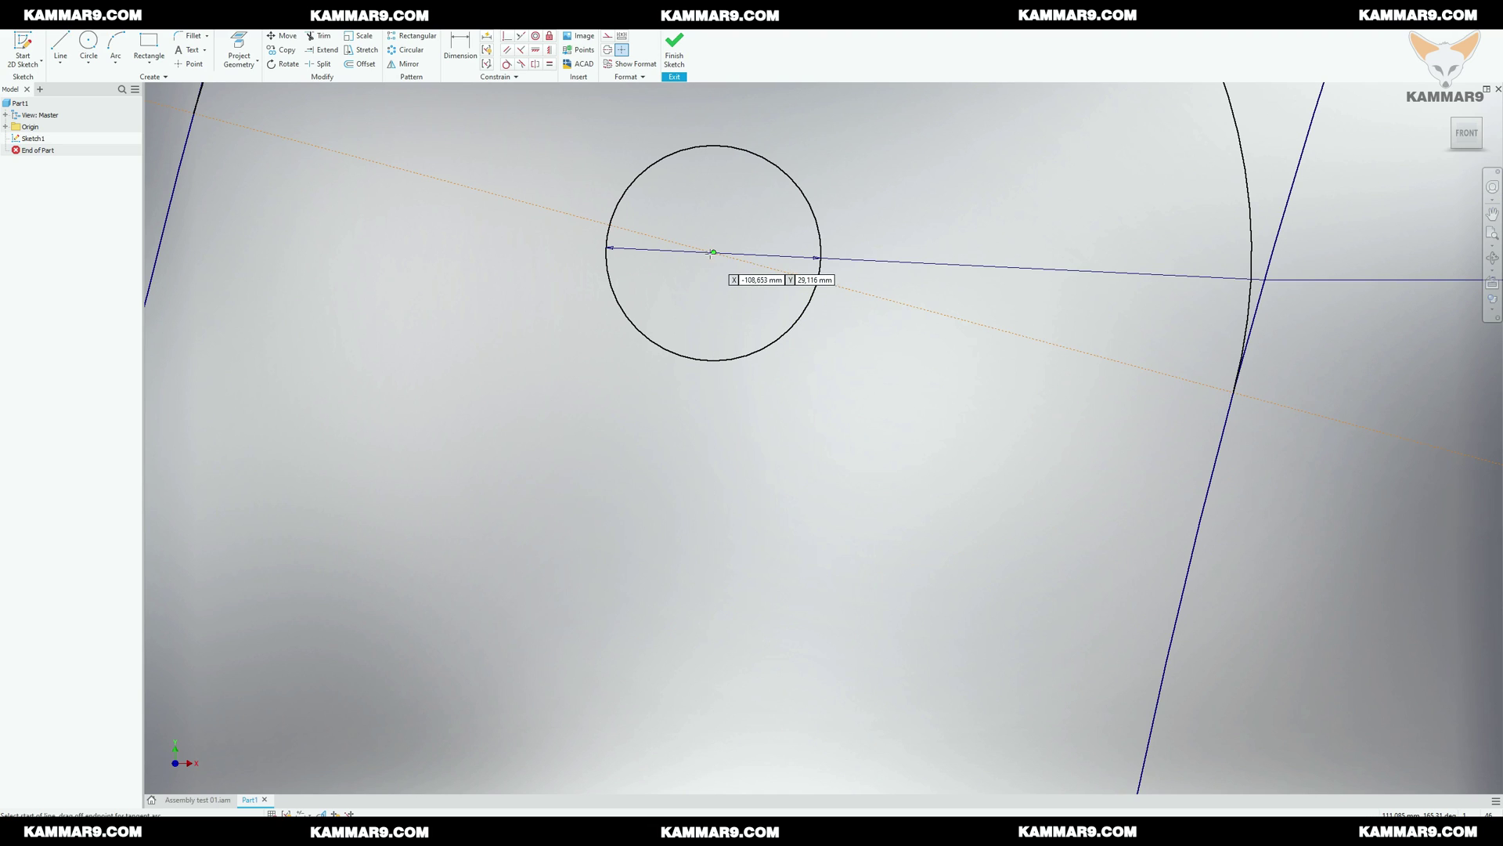
left_click(713, 252)
scroll(753, 348, "down", 12)
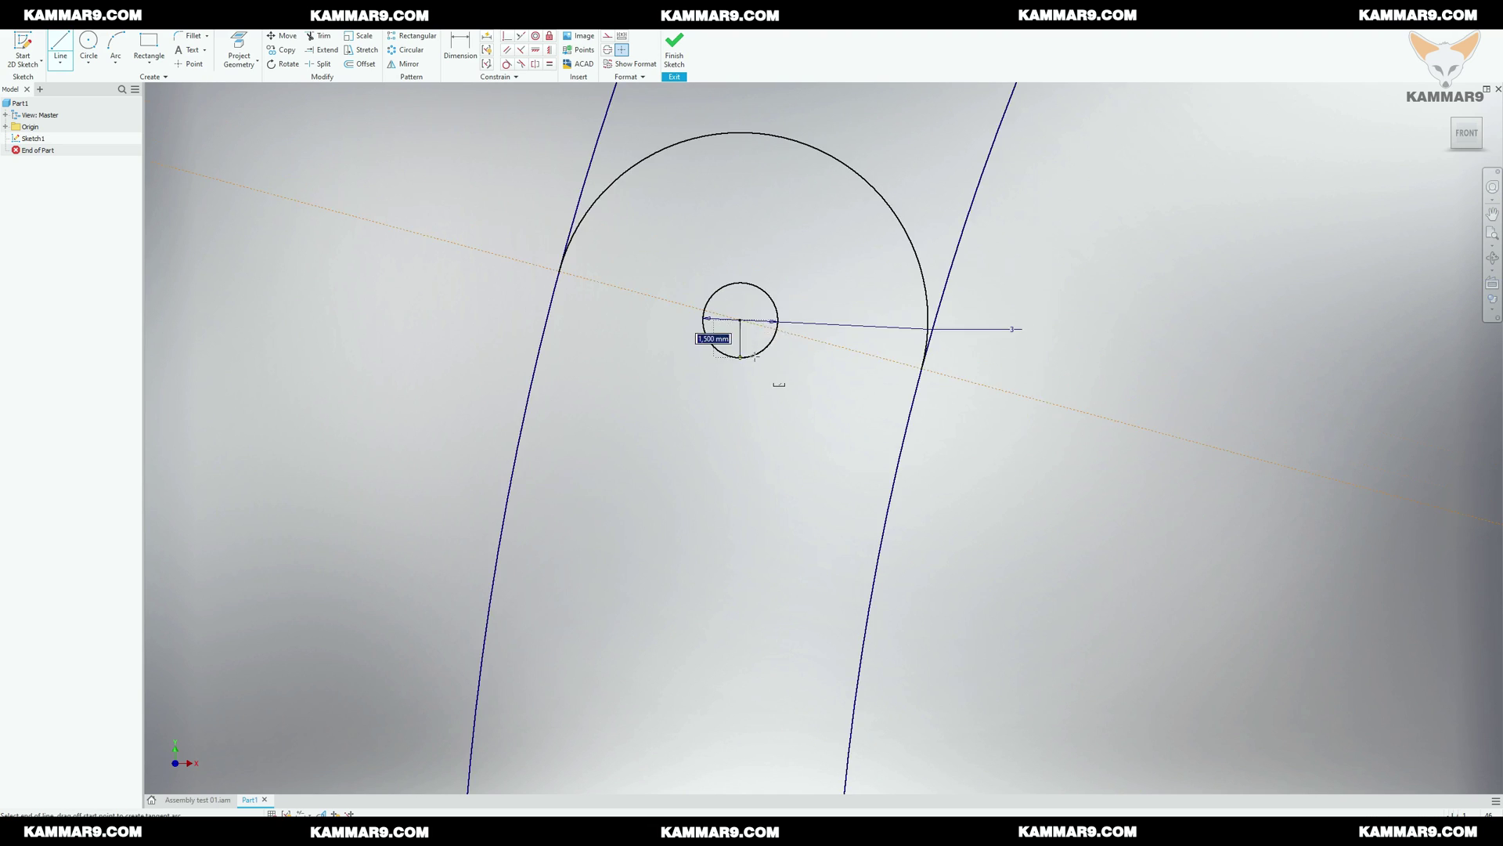
scroll(753, 584, "up", 4)
scroll(751, 603, "up", 2)
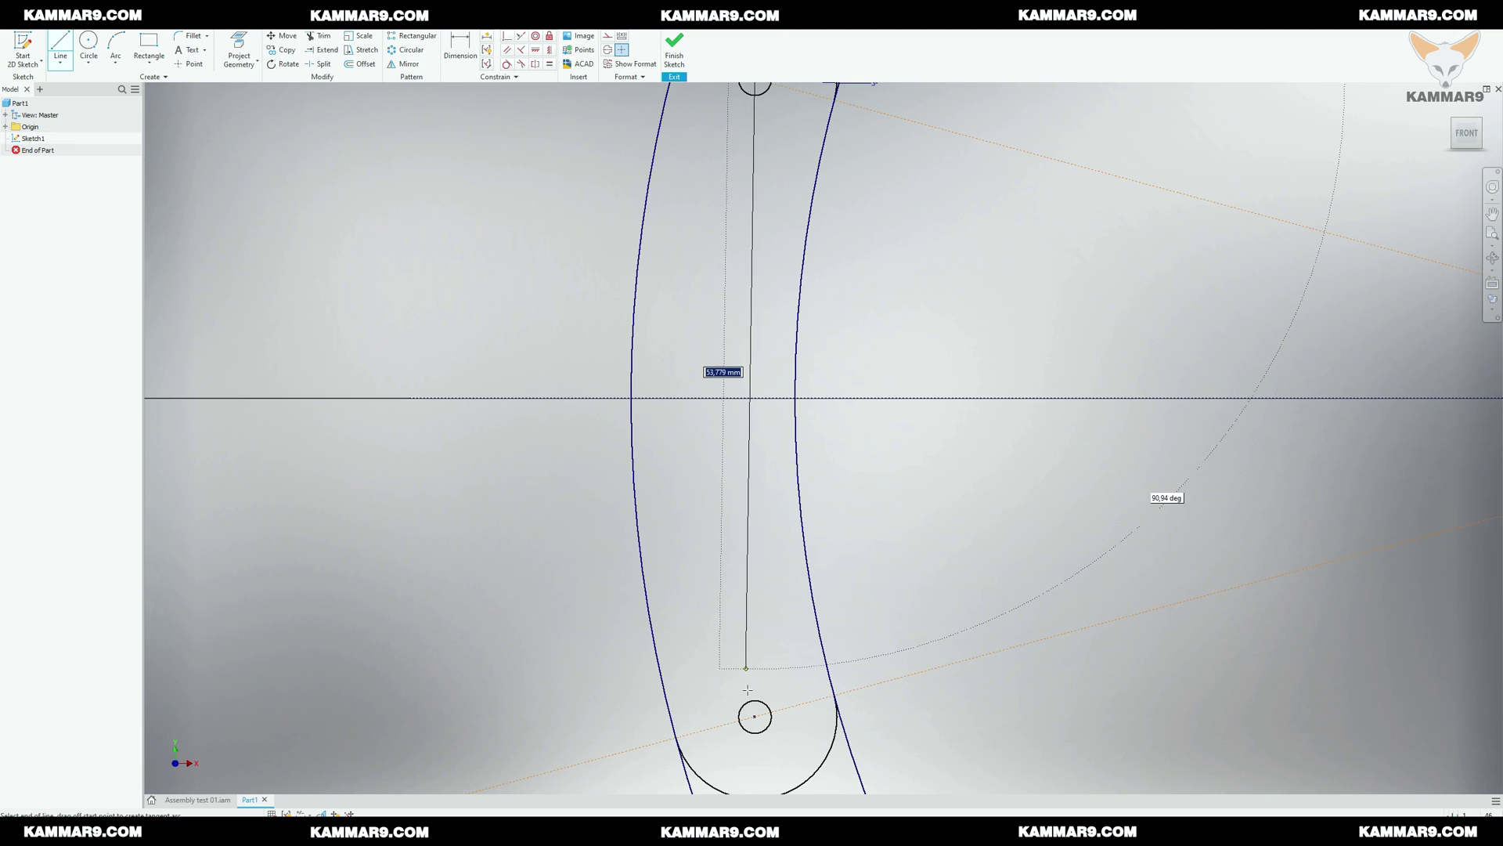
left_click(755, 716)
key("Escape")
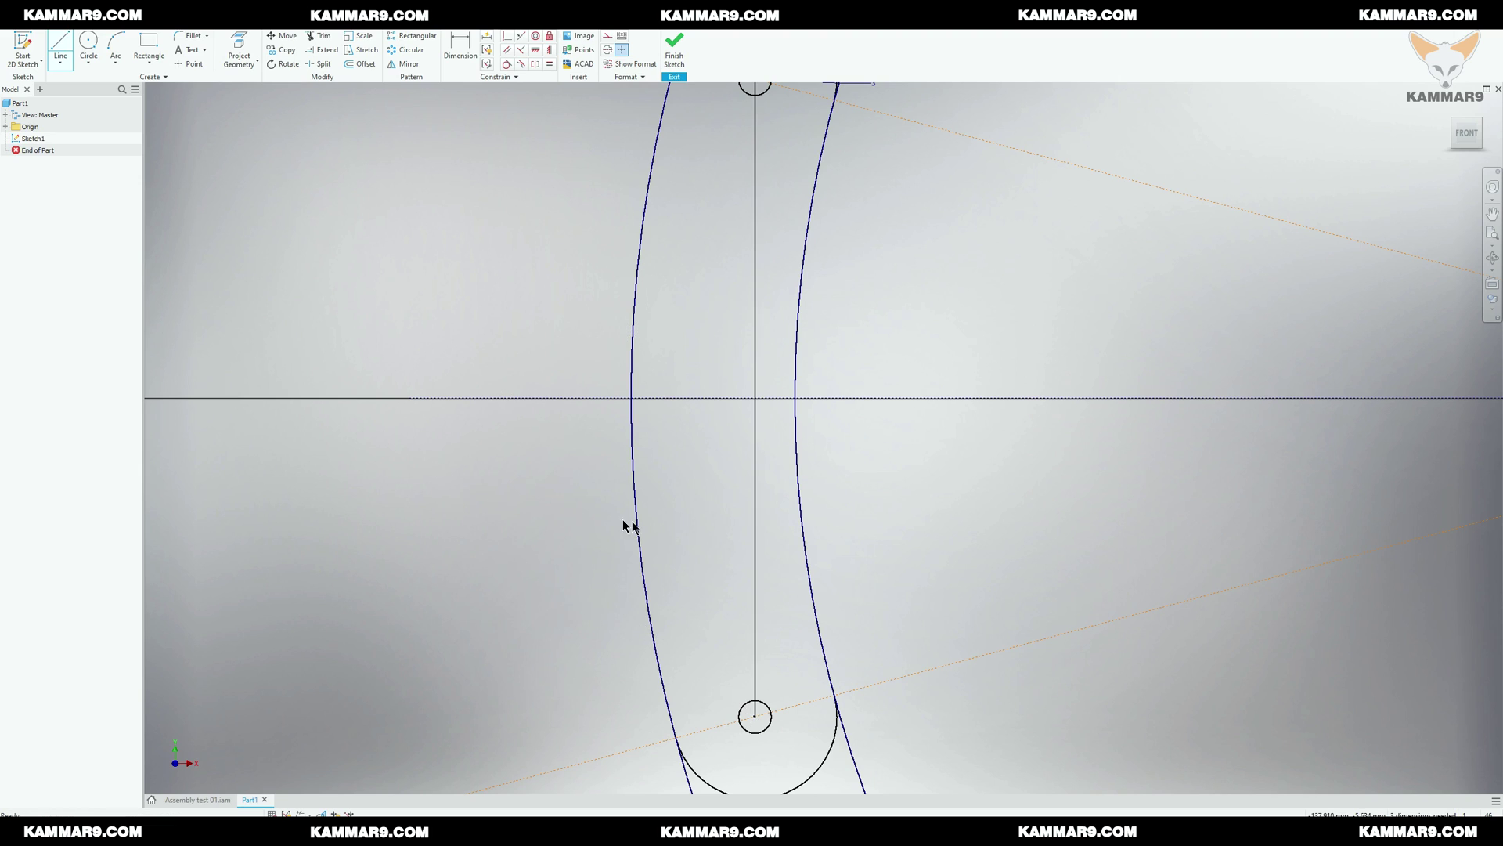
Step: Convert the vertical line between the two small circles to construction geometry
scroll(631, 513, "down", 5)
scroll(685, 540, "up", 2)
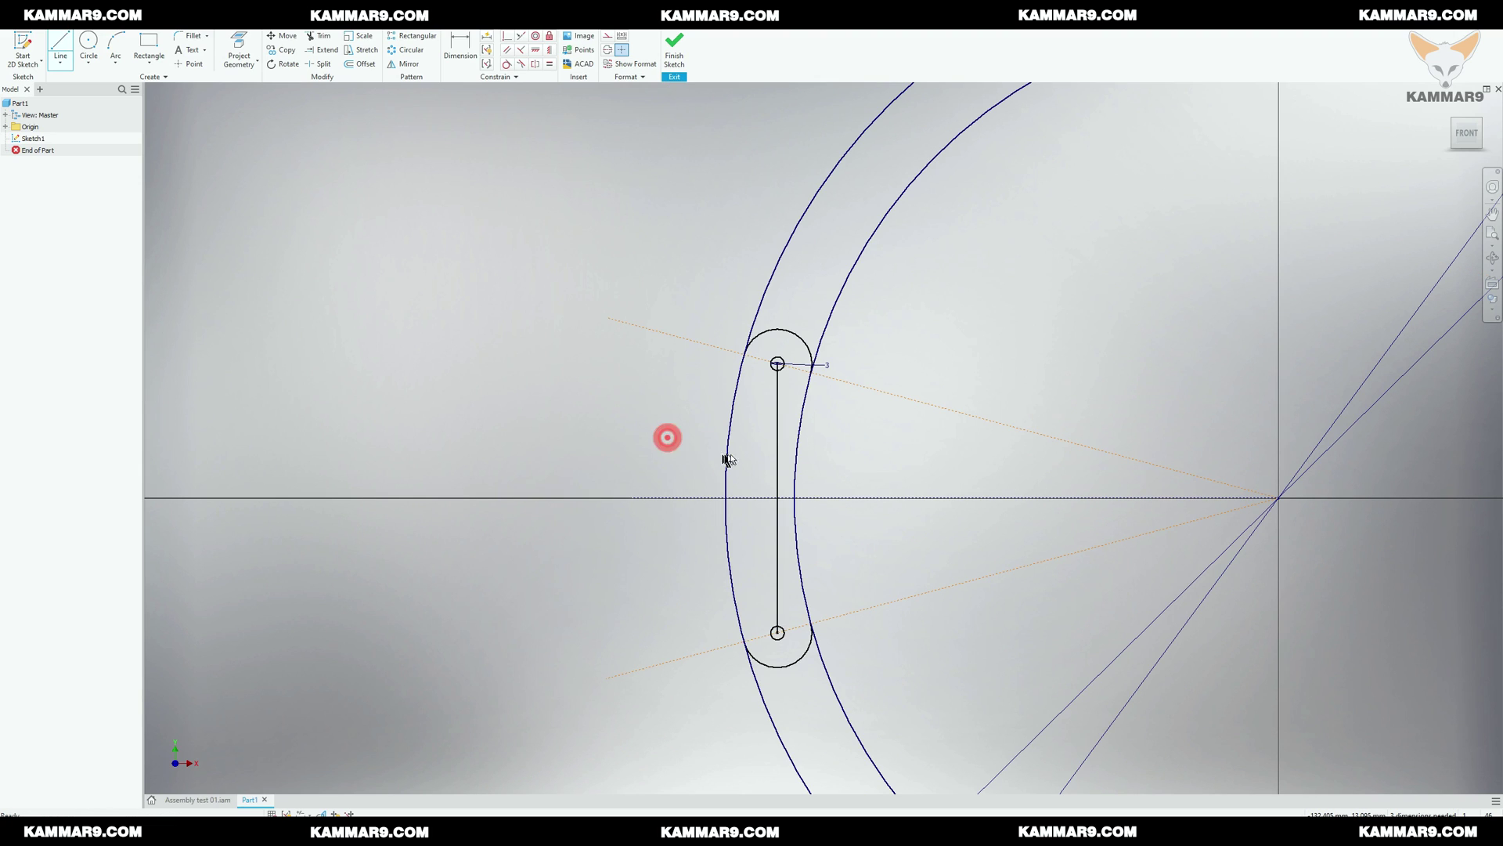
key("Escape")
left_click(777, 461)
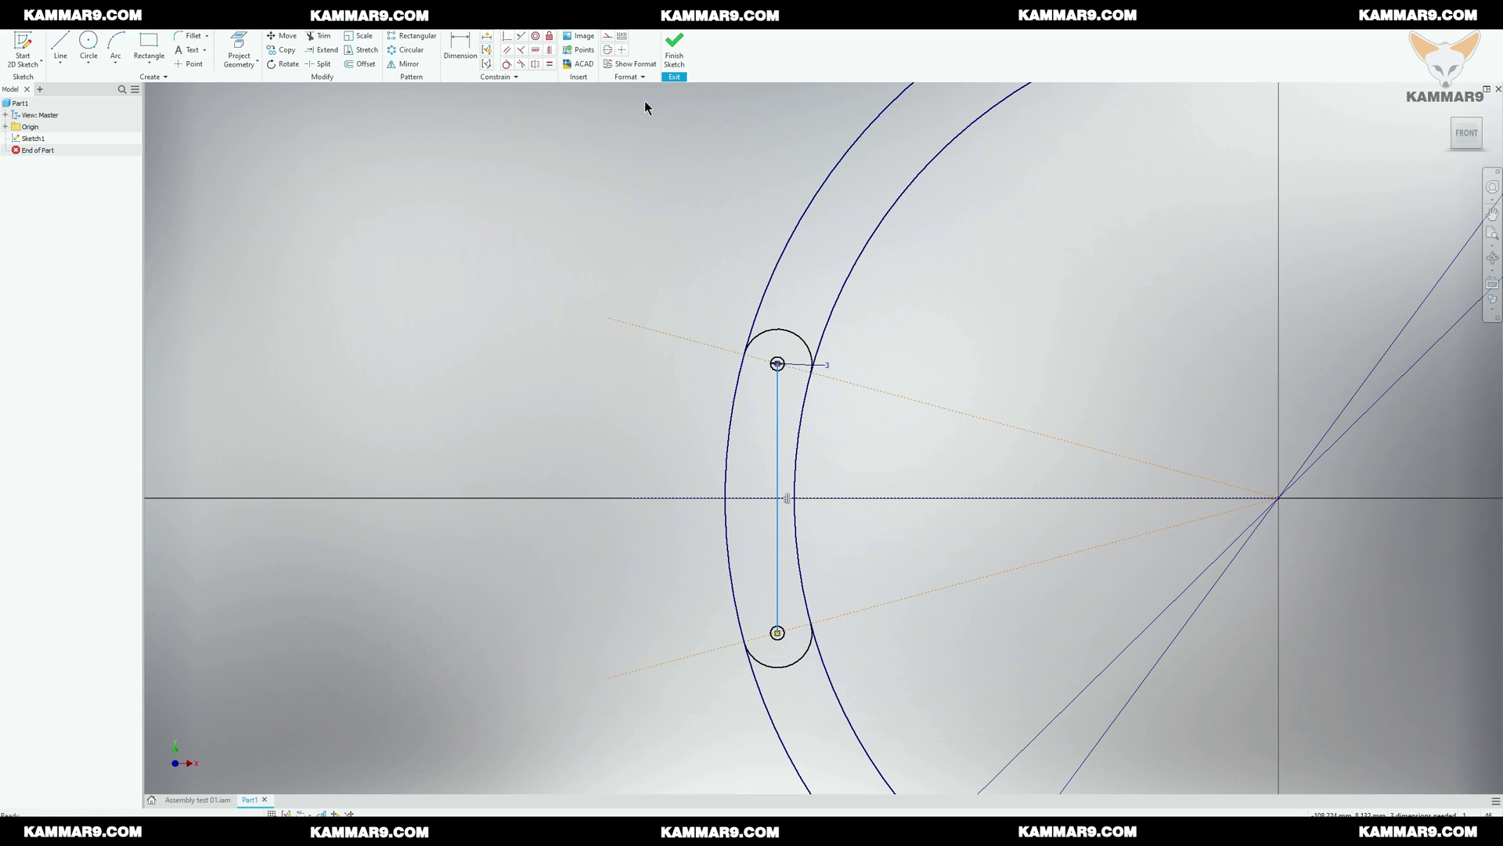
left_click(608, 36)
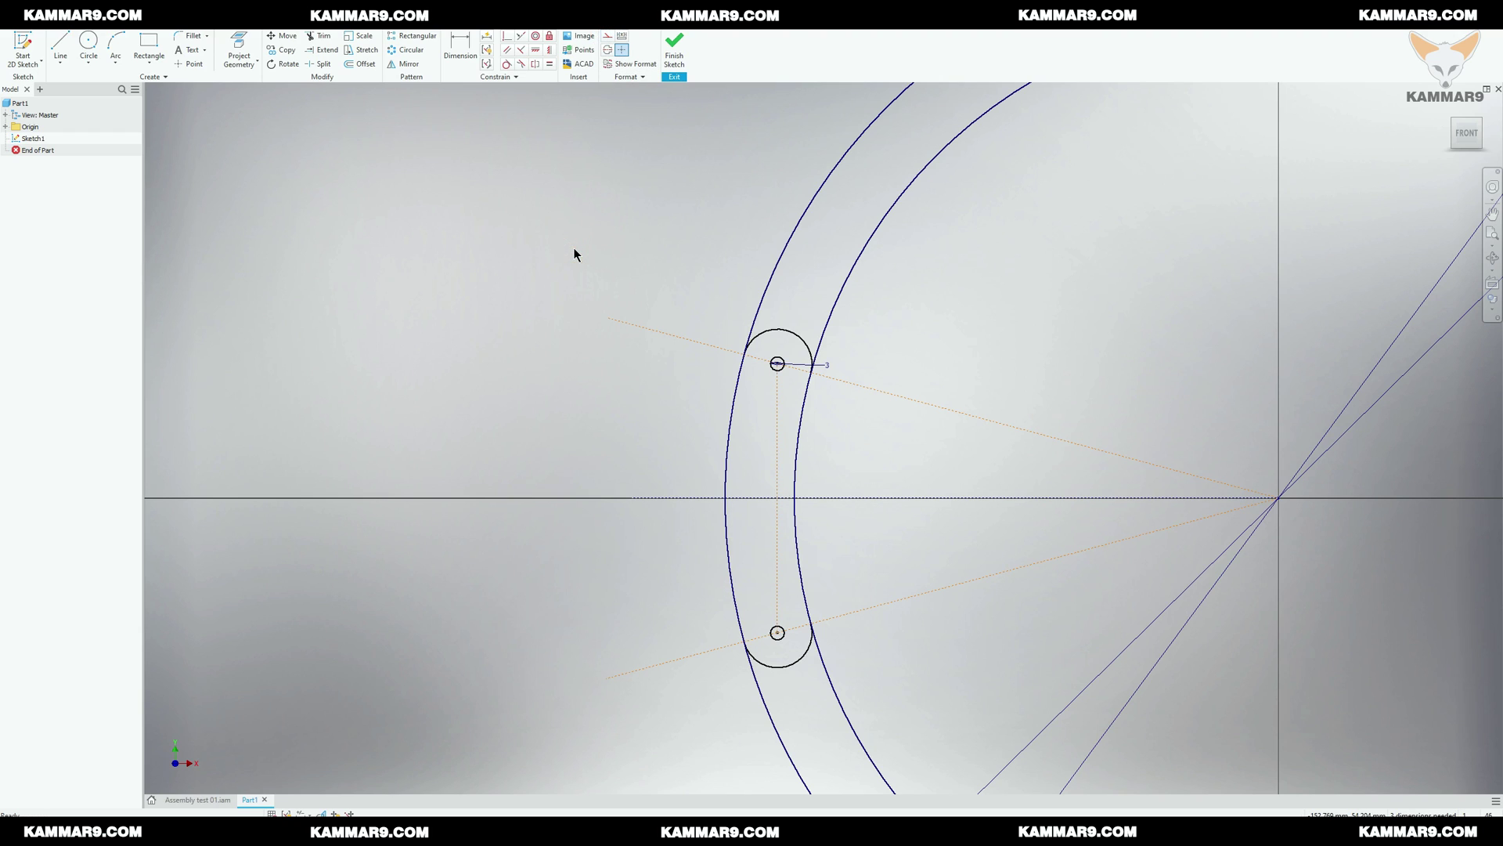
Step: Dimension the vertical construction line between the two circle centres to 60 mm
key("d")
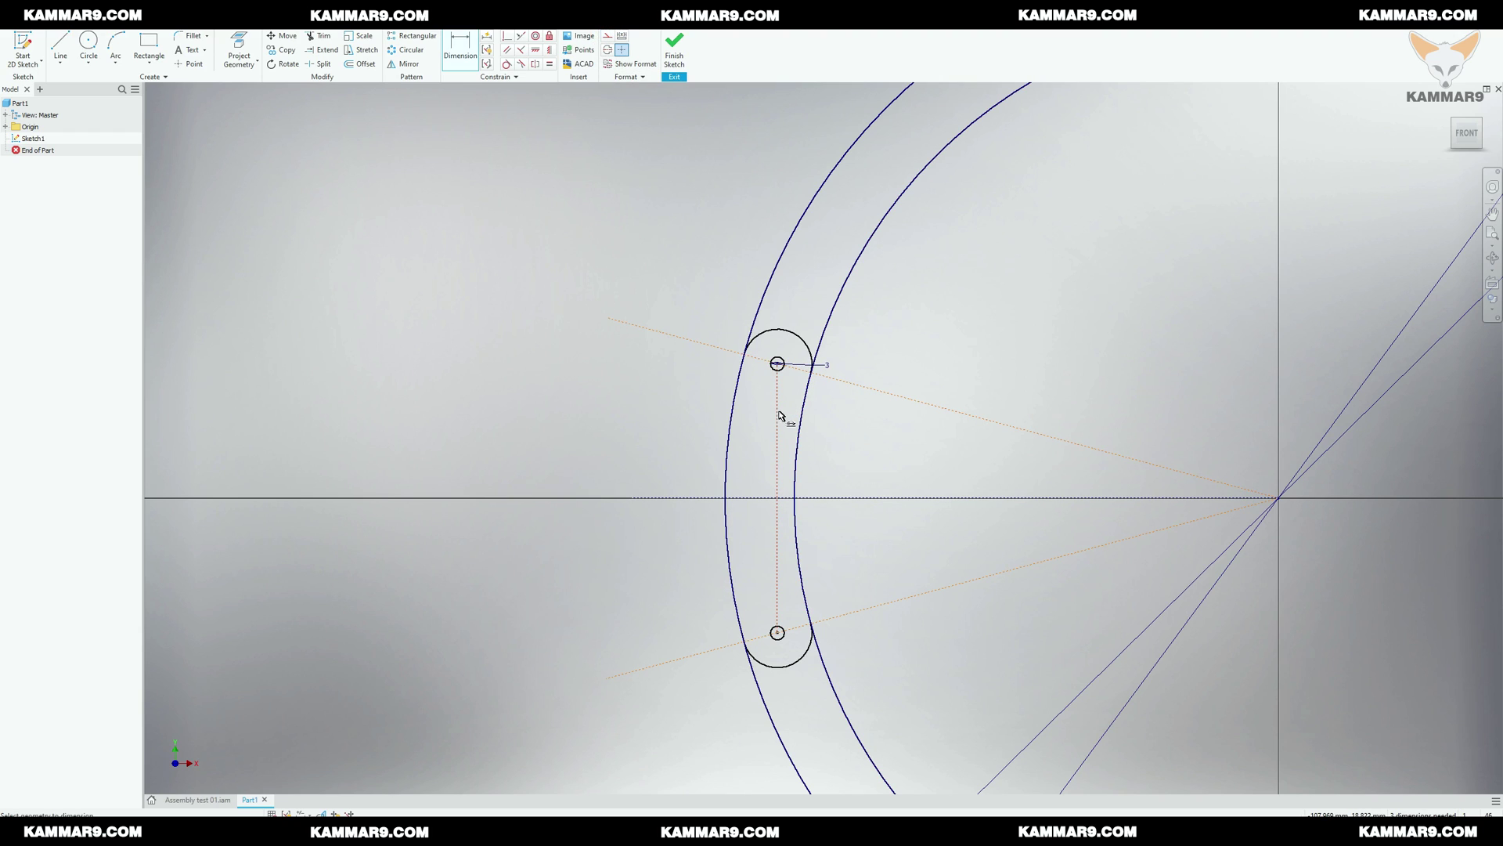
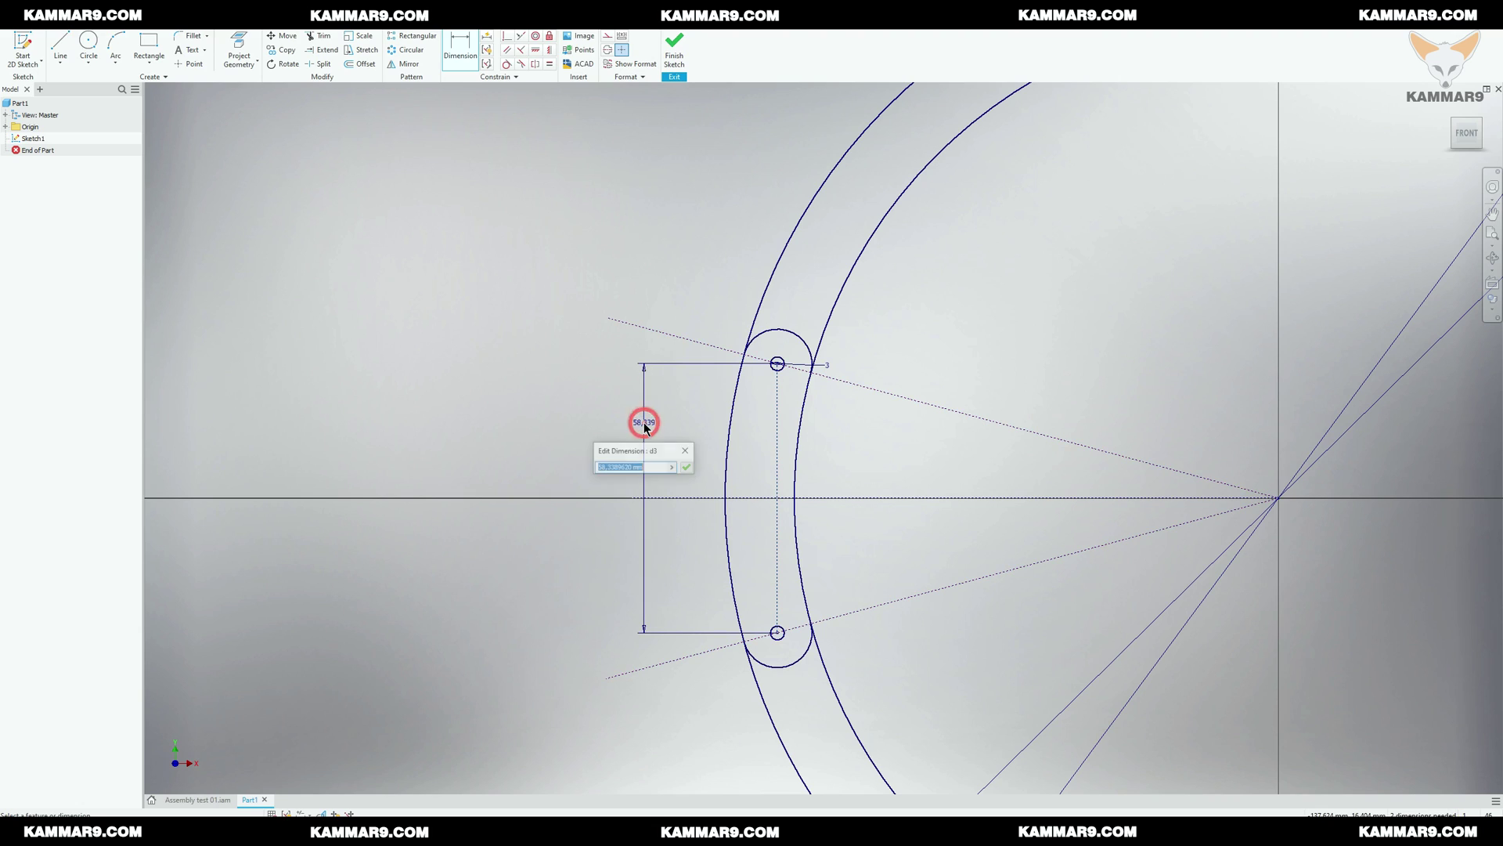
key("Return")
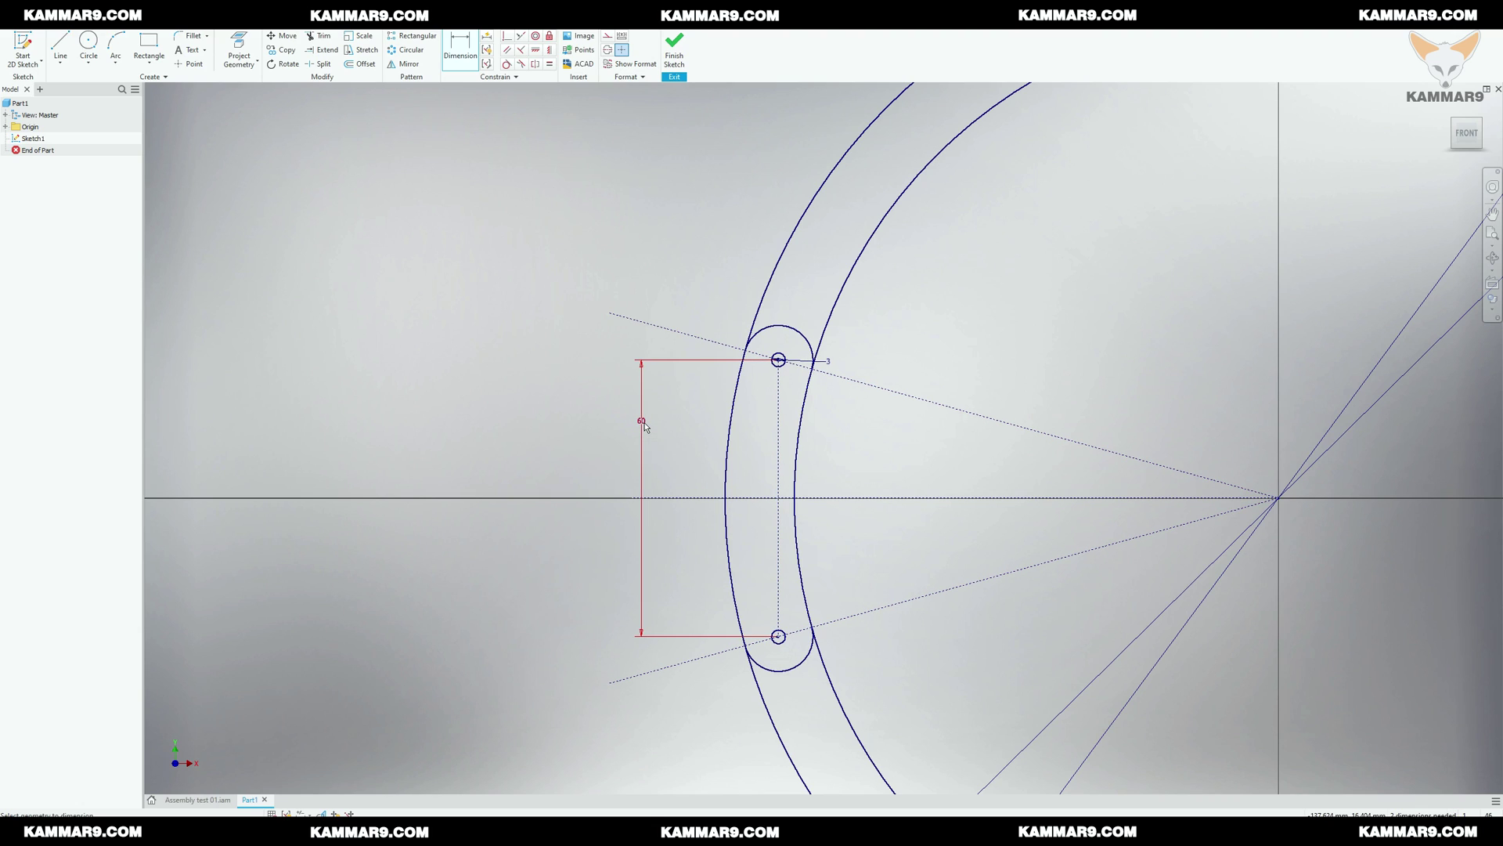
left_click(519, 397)
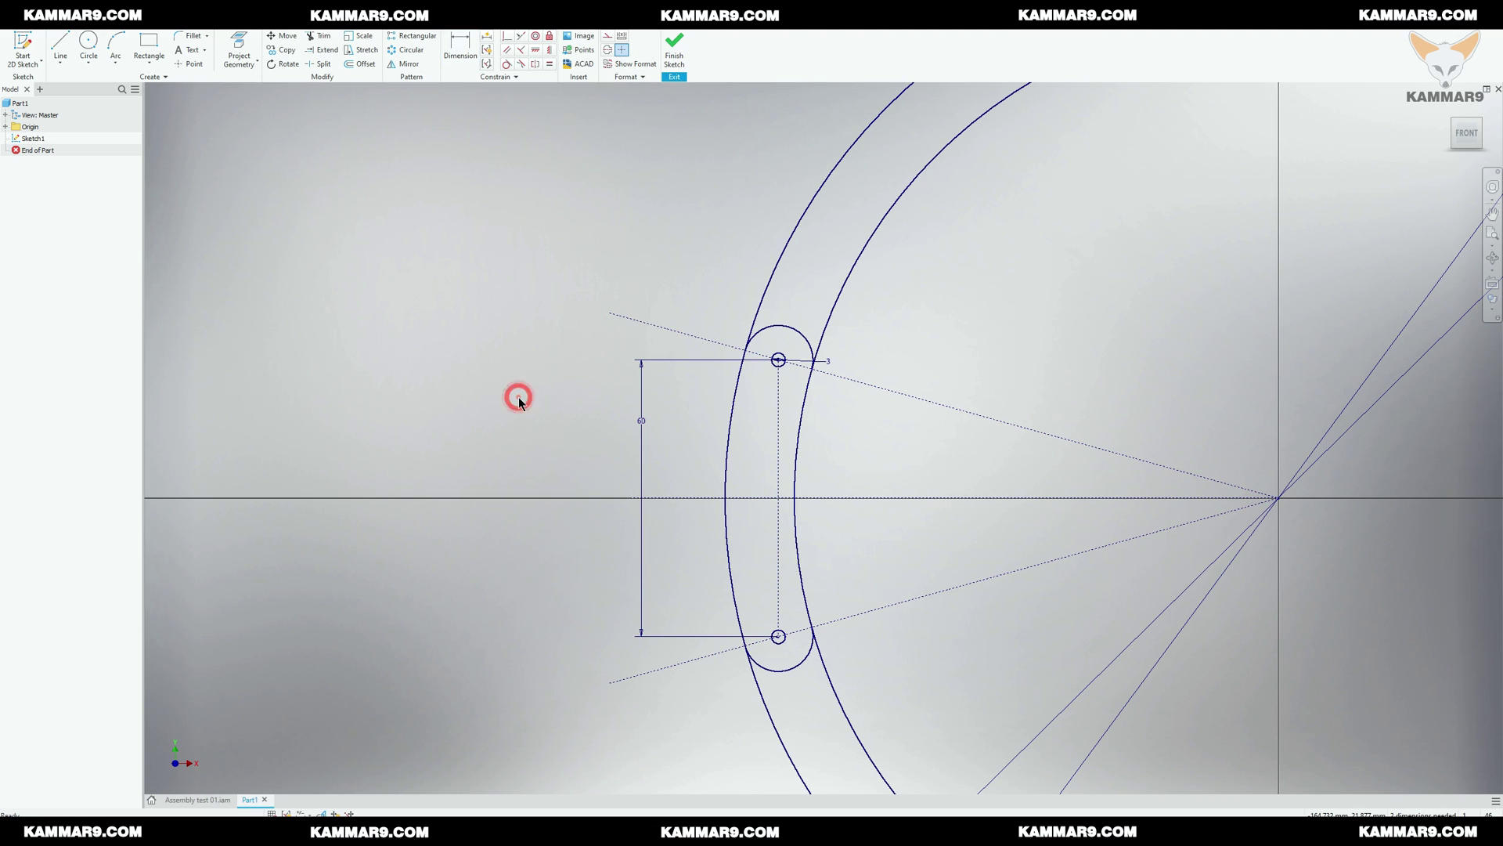
scroll(519, 393, "down", 3)
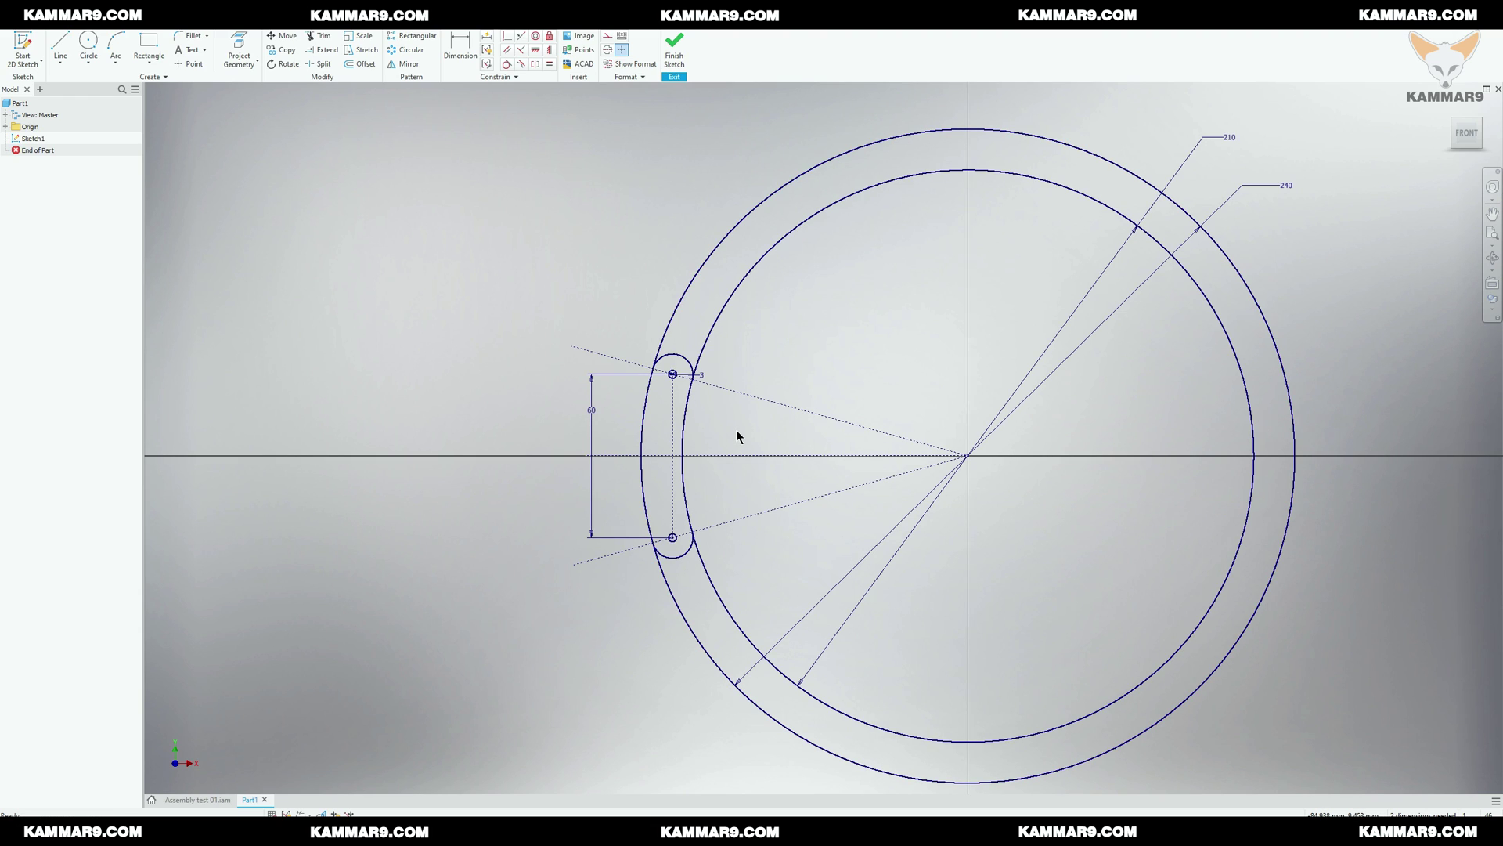
scroll(738, 430, "up", 3)
left_click_drag(423, 272, 441, 275)
left_click(432, 302)
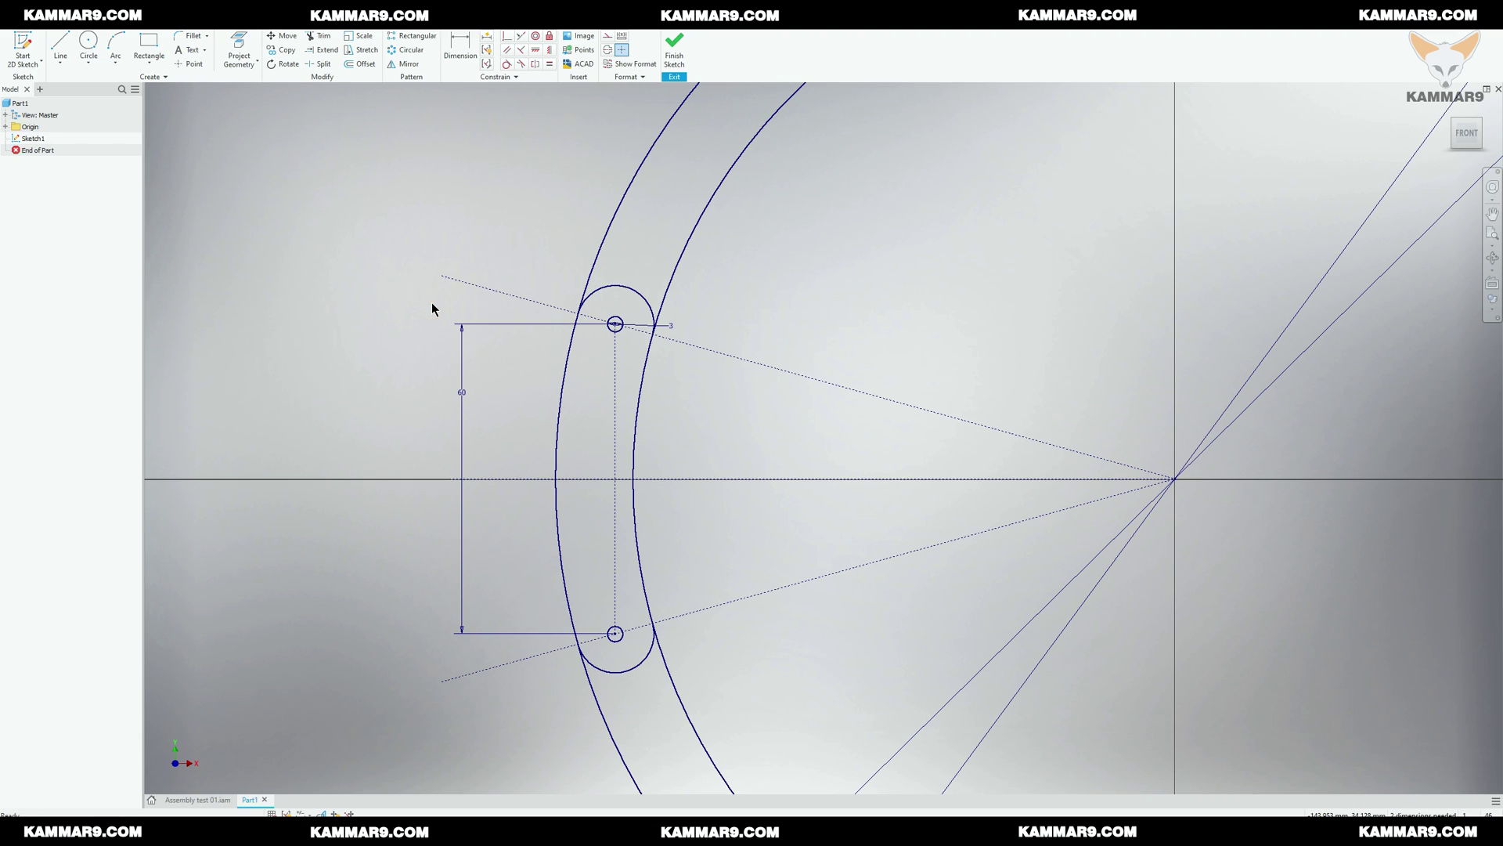
scroll(689, 439, "down", 2)
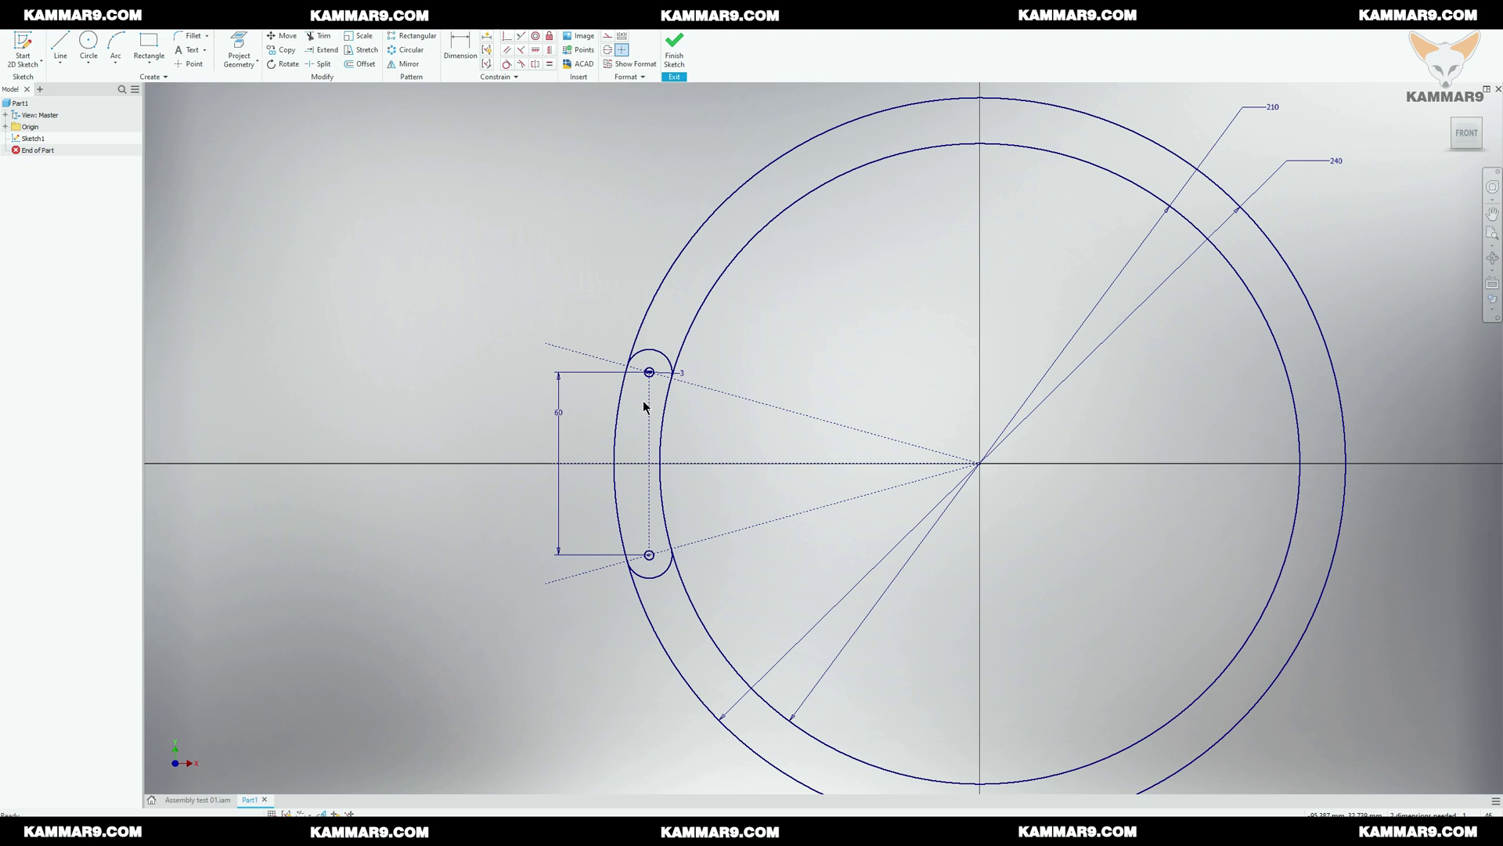
scroll(645, 404, "down", 2)
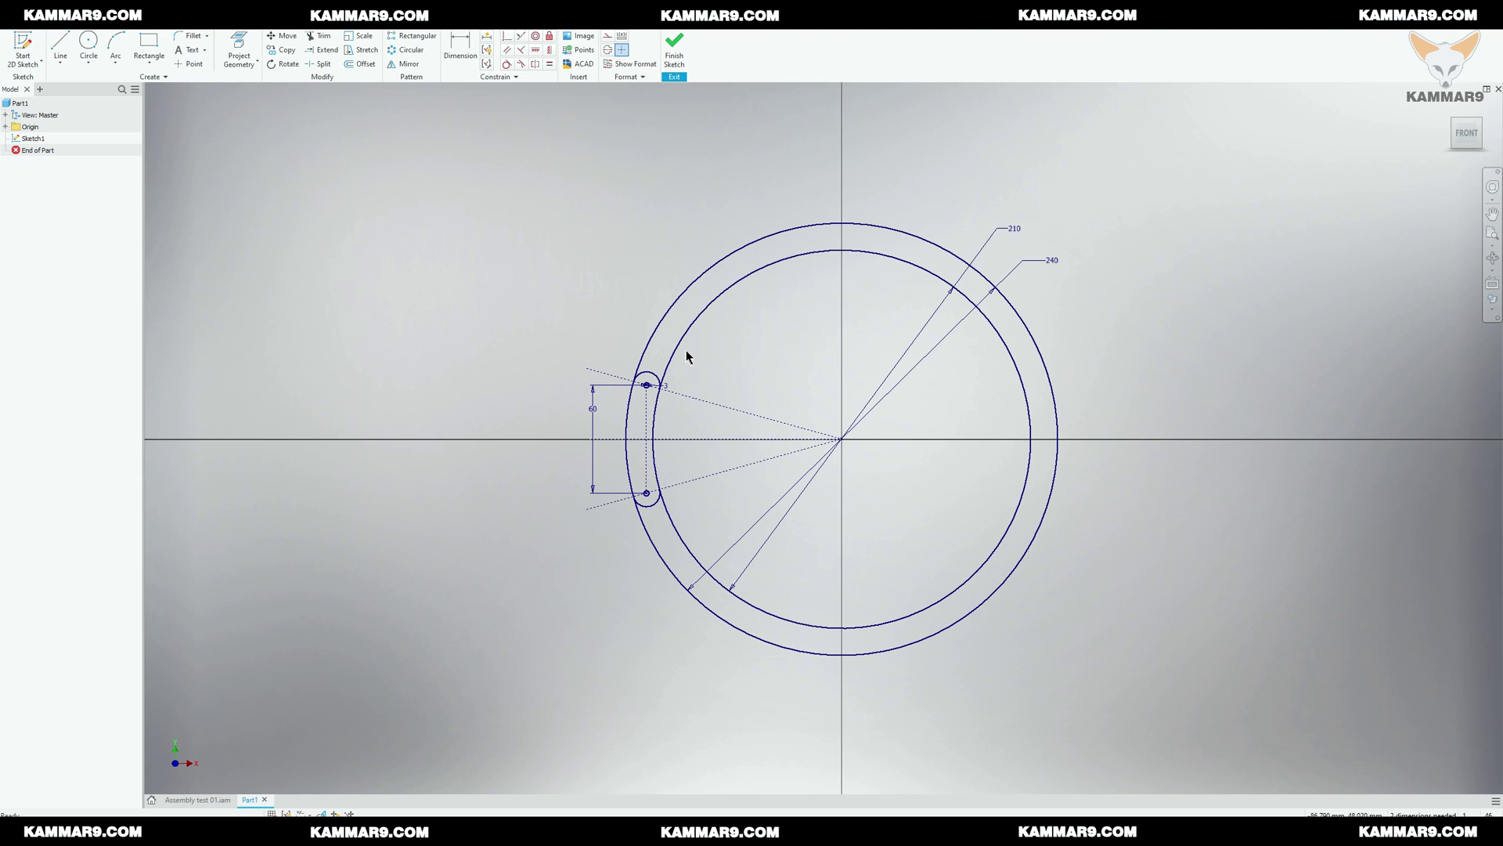
Step: Extrude the curved slot profile, leaving out its two small holes, symmetrically by 10 mm as a new solid
left_click(62, 31)
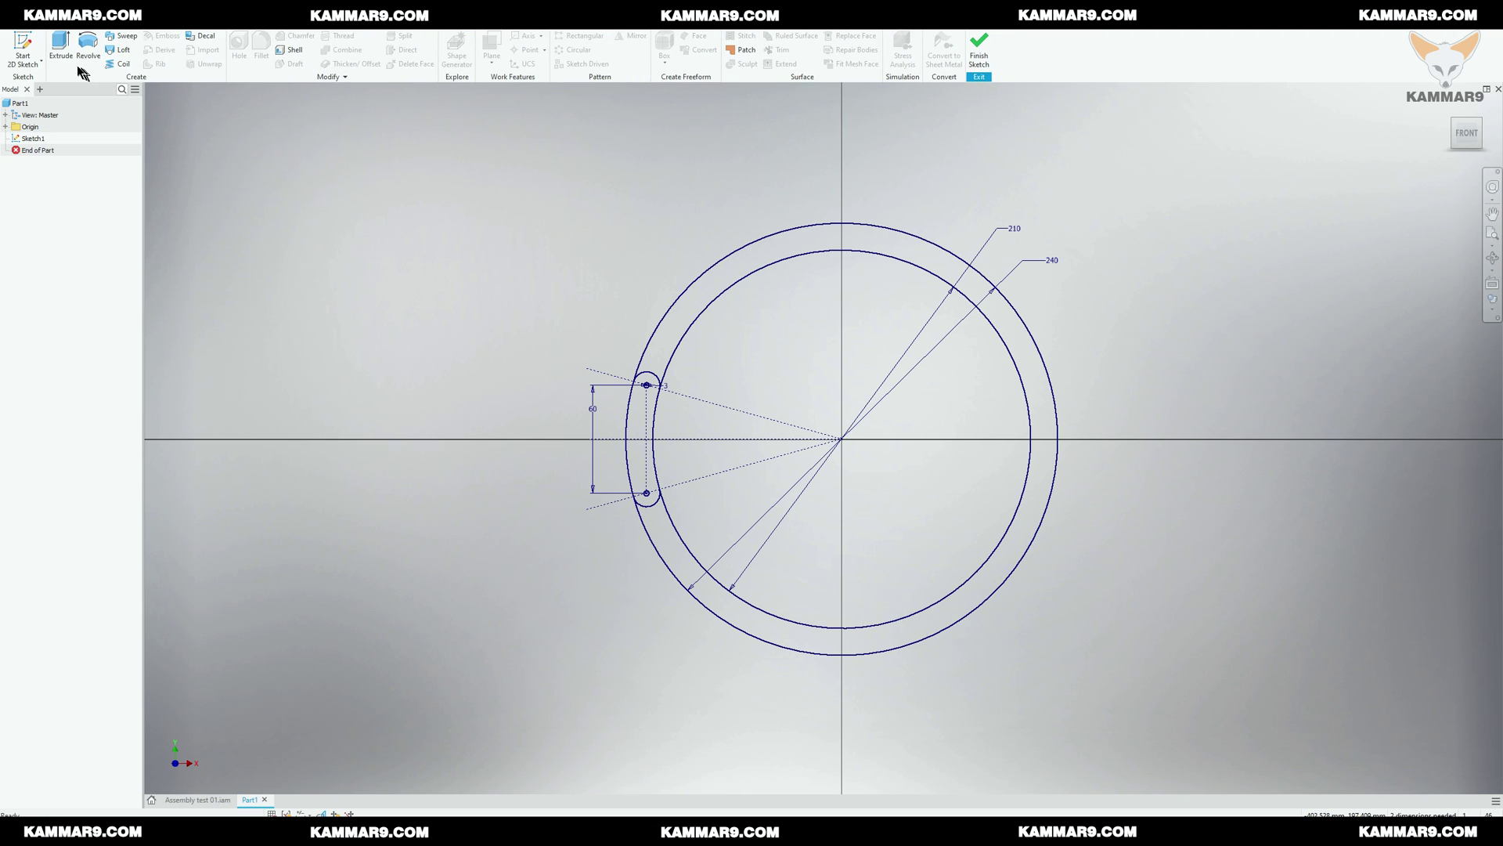
left_click(59, 49)
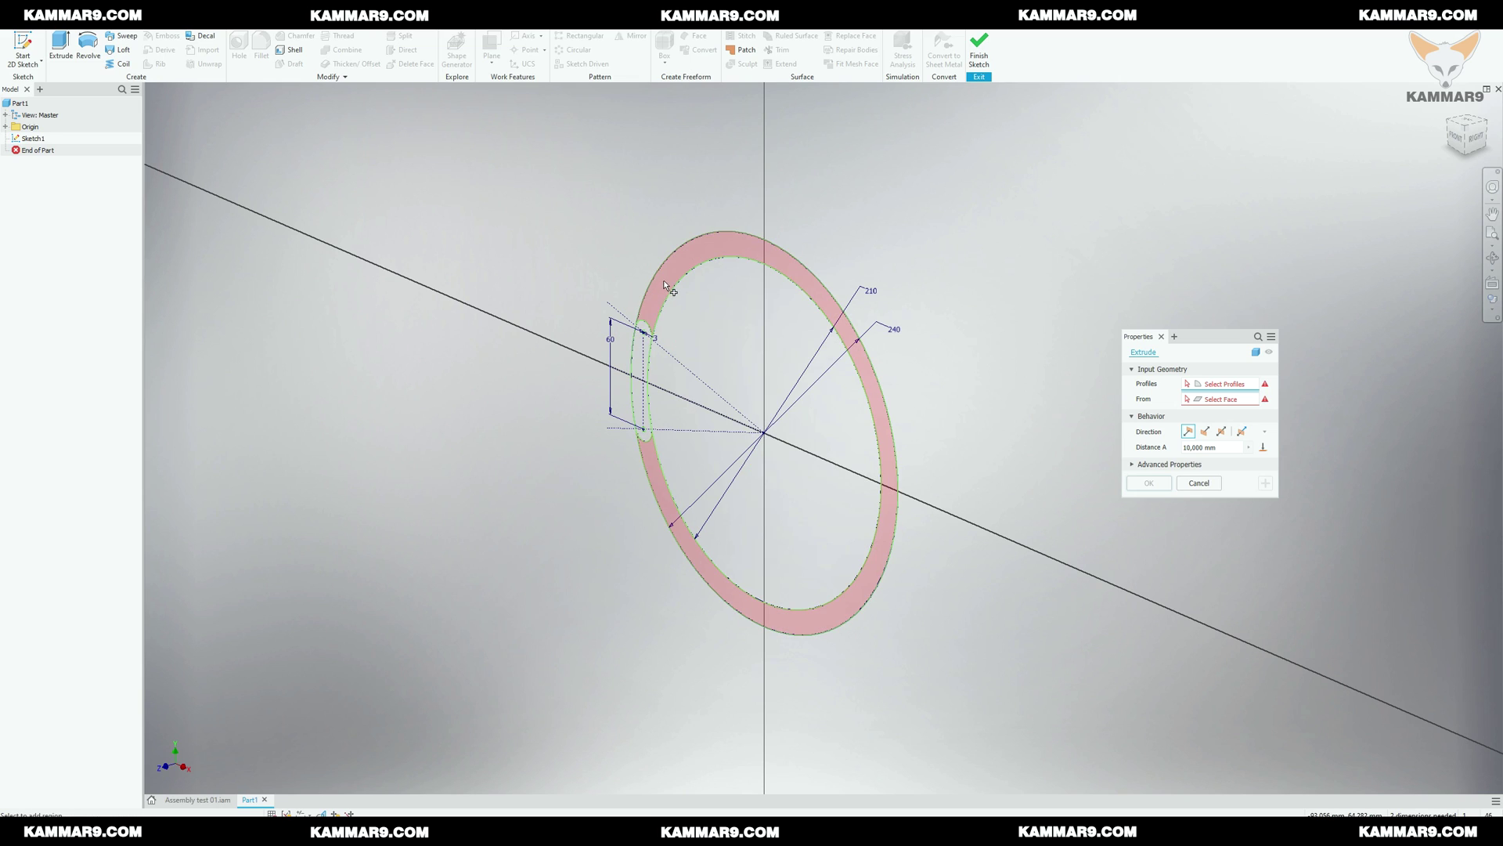
scroll(641, 348, "up", 3)
left_click(640, 352)
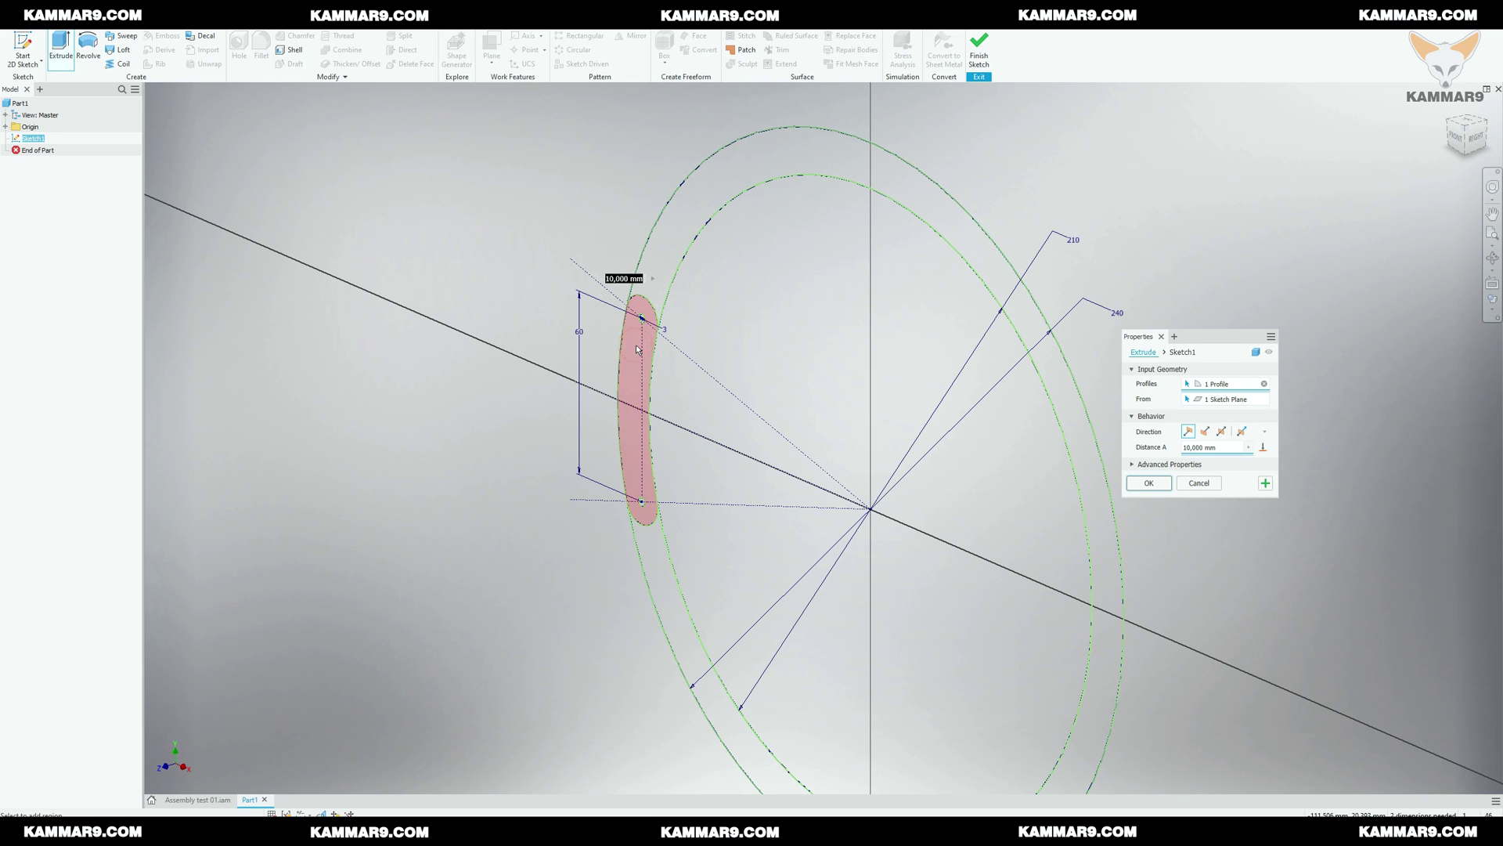
left_click(1222, 431)
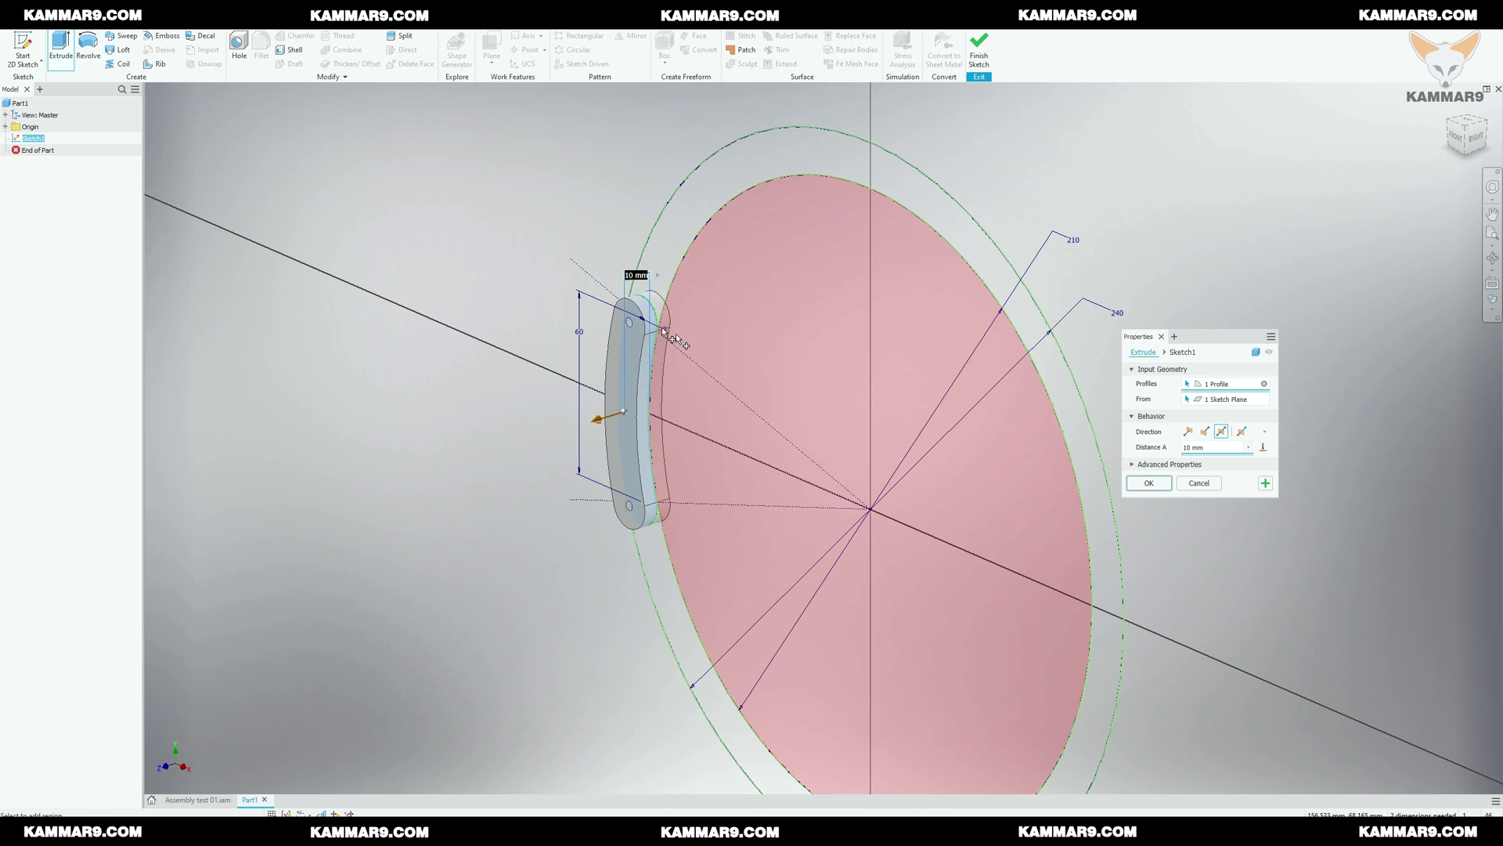
mouse_move(571, 312)
middle_mouse_down("shift")
mouse_move(556, 386)
mouse_move(567, 312)
middle_mouse_up("shift")
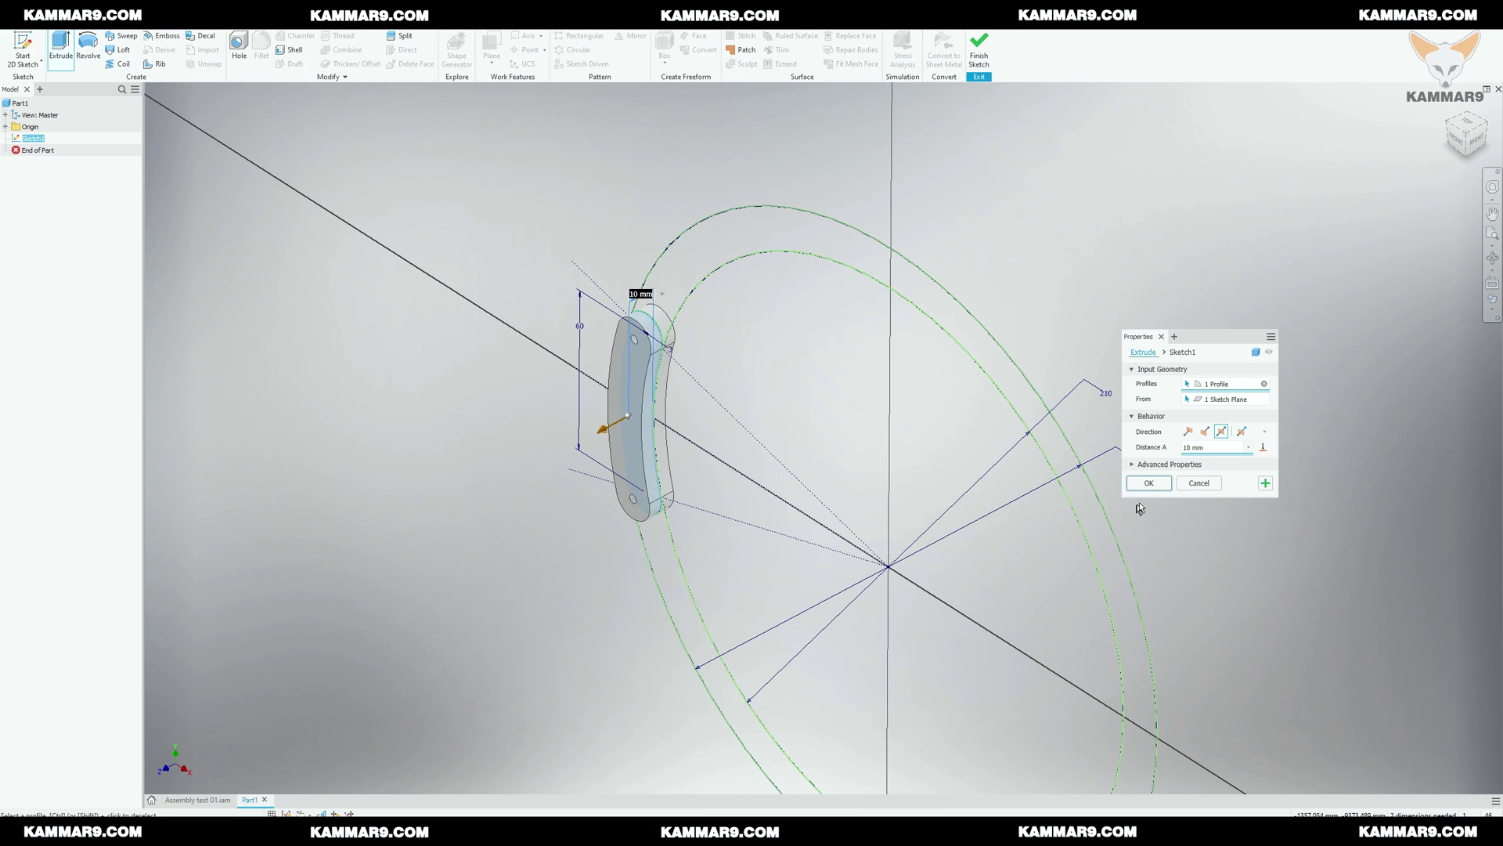
left_click(1156, 485)
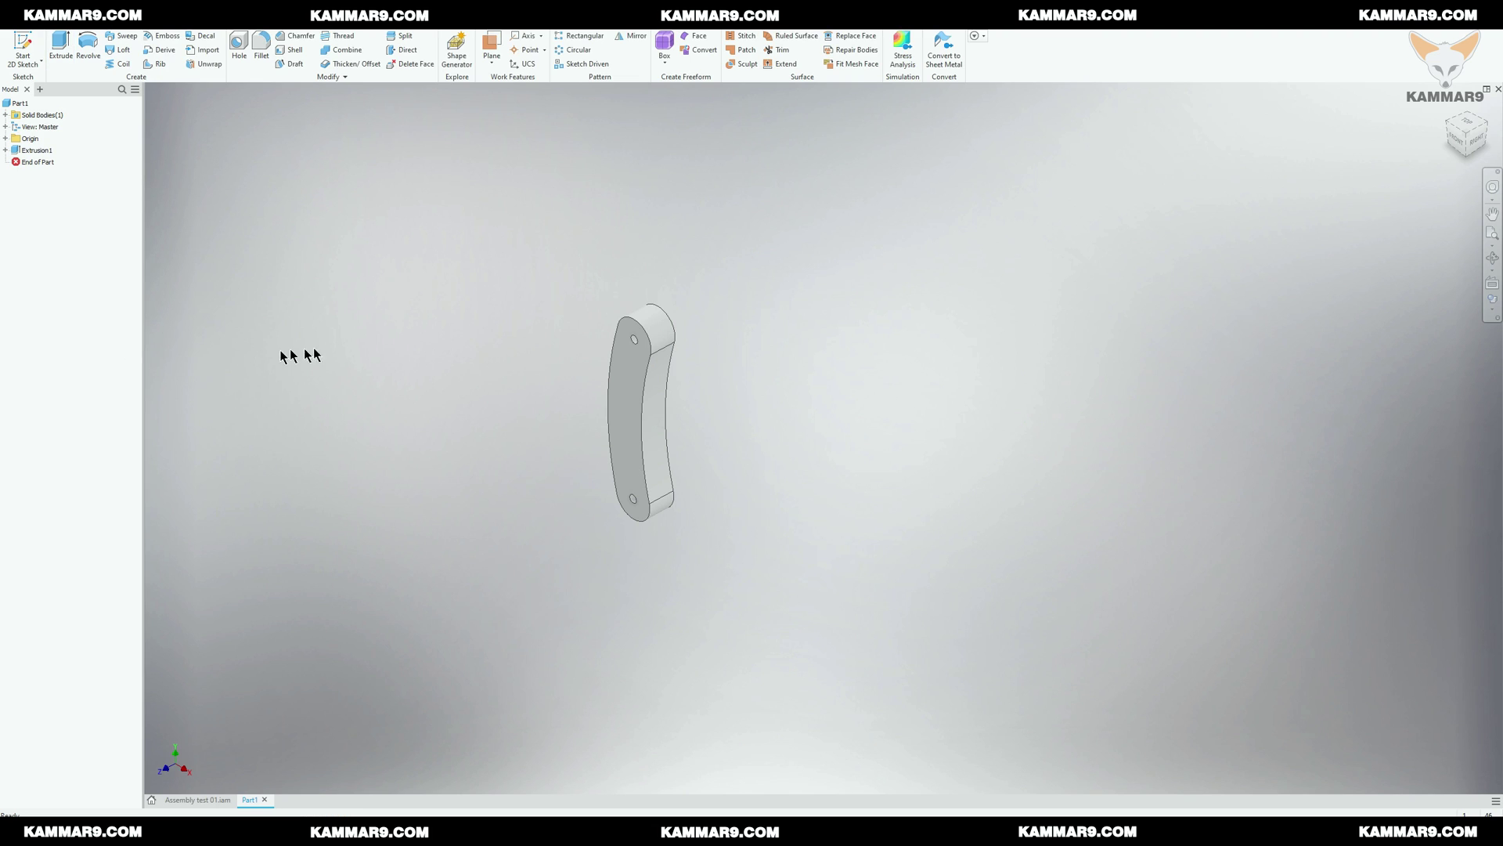
Step: Reopen the curved link extrusion's sketch for editing
middle_click_drag(409, 426, 491, 406, "shift")
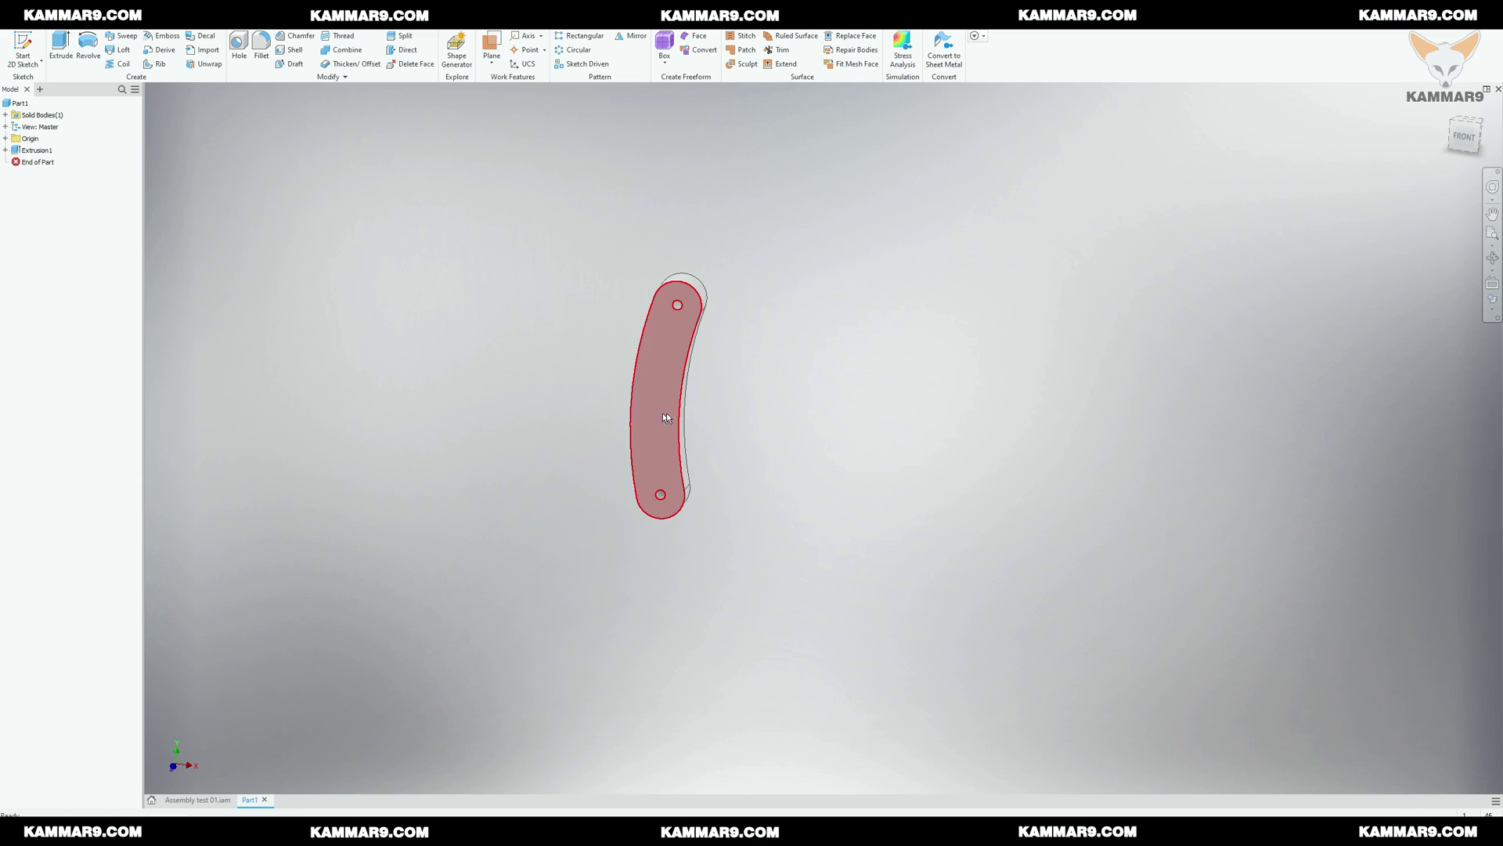
left_click(6, 150)
left_click(34, 162)
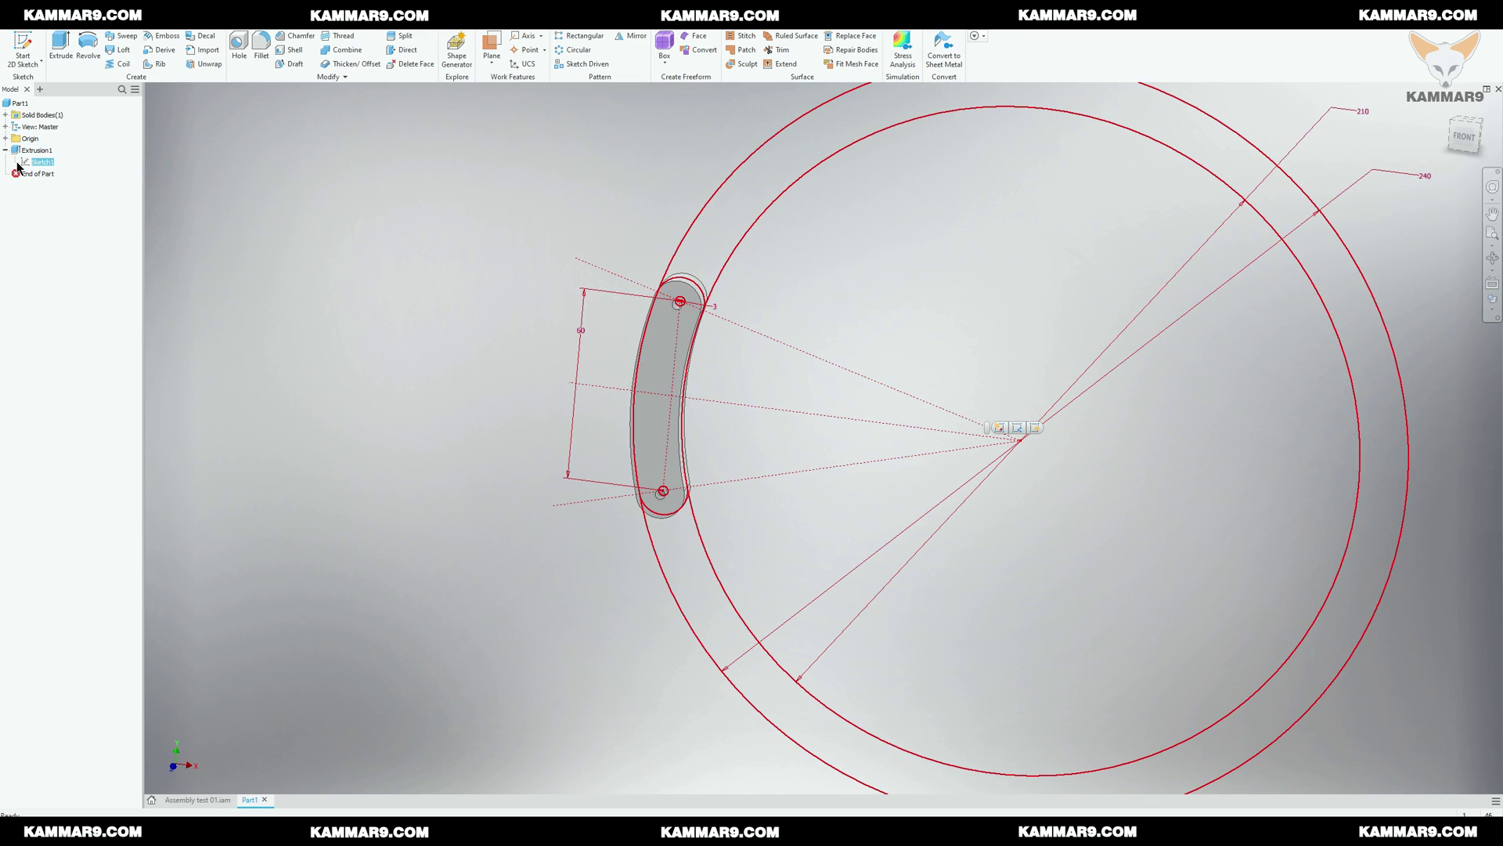
right_click(26, 164)
left_click(49, 203)
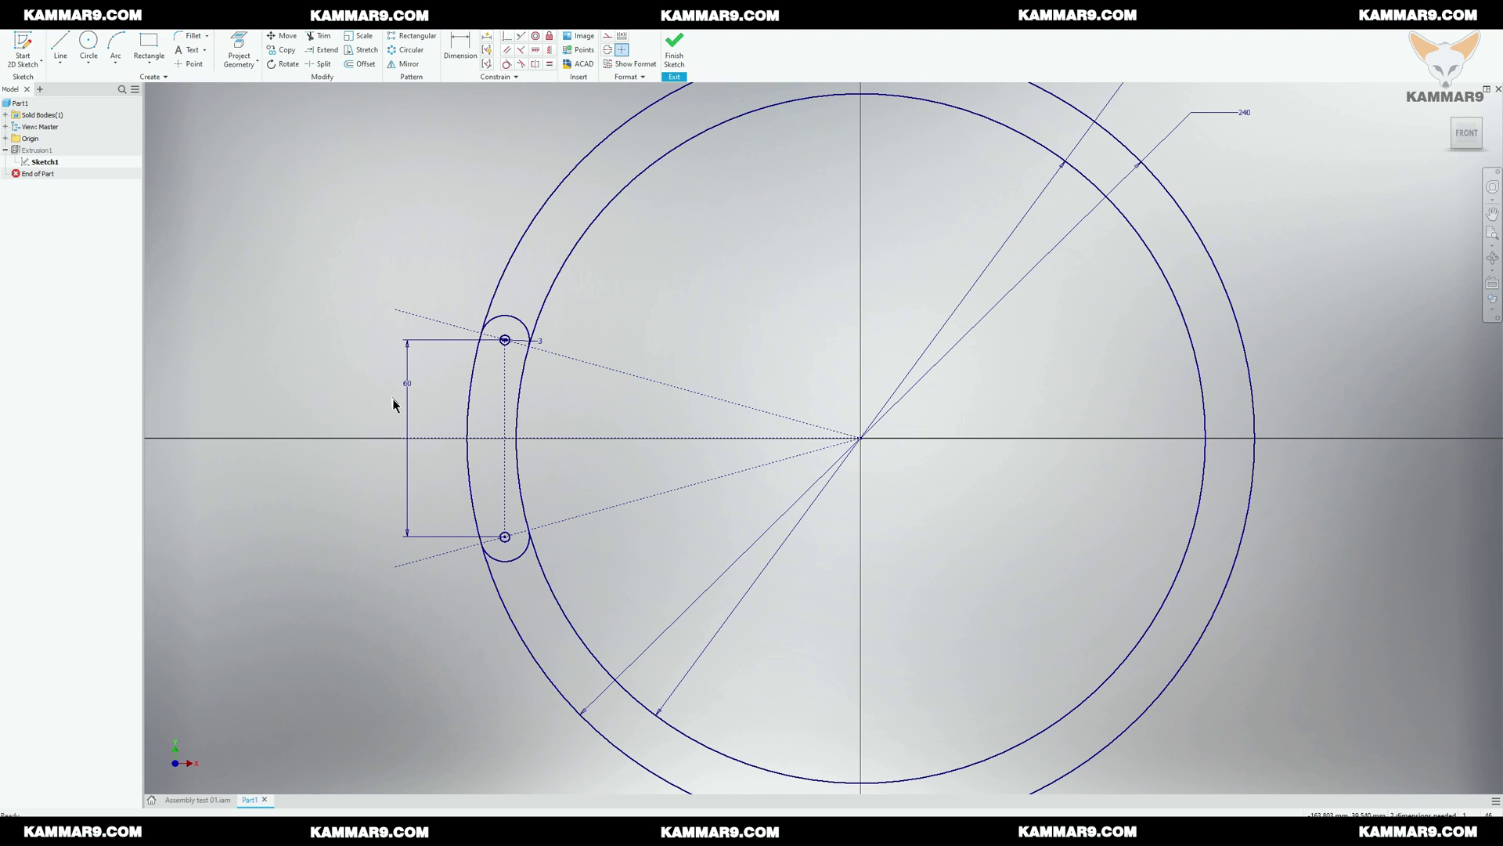
Step: Draw a circle centred on the midpoint of the vertical construction line between the two end holes
scroll(393, 403, "up", 3)
key("c")
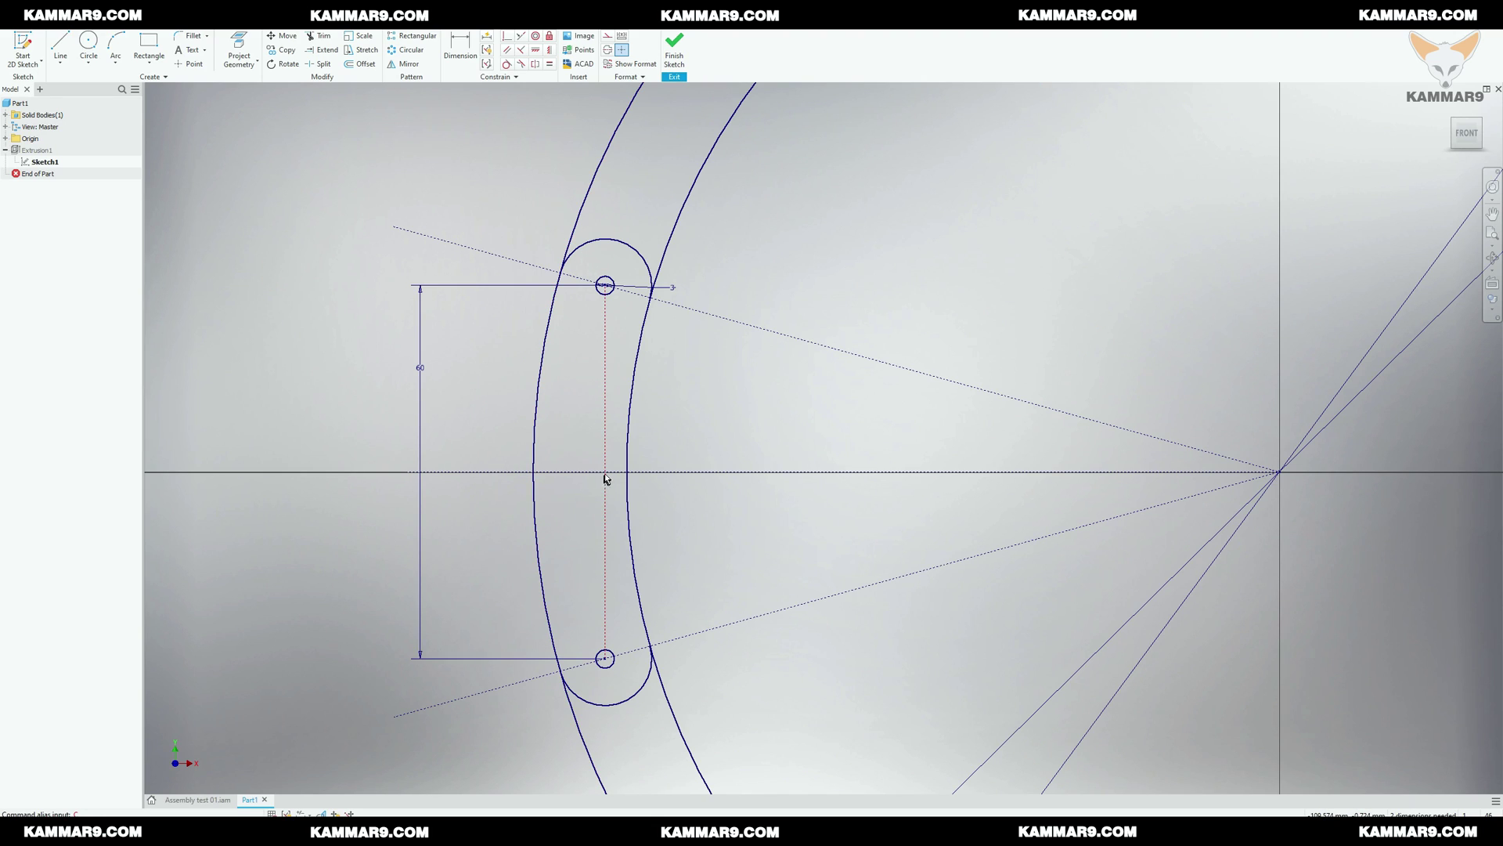
left_click(88, 43)
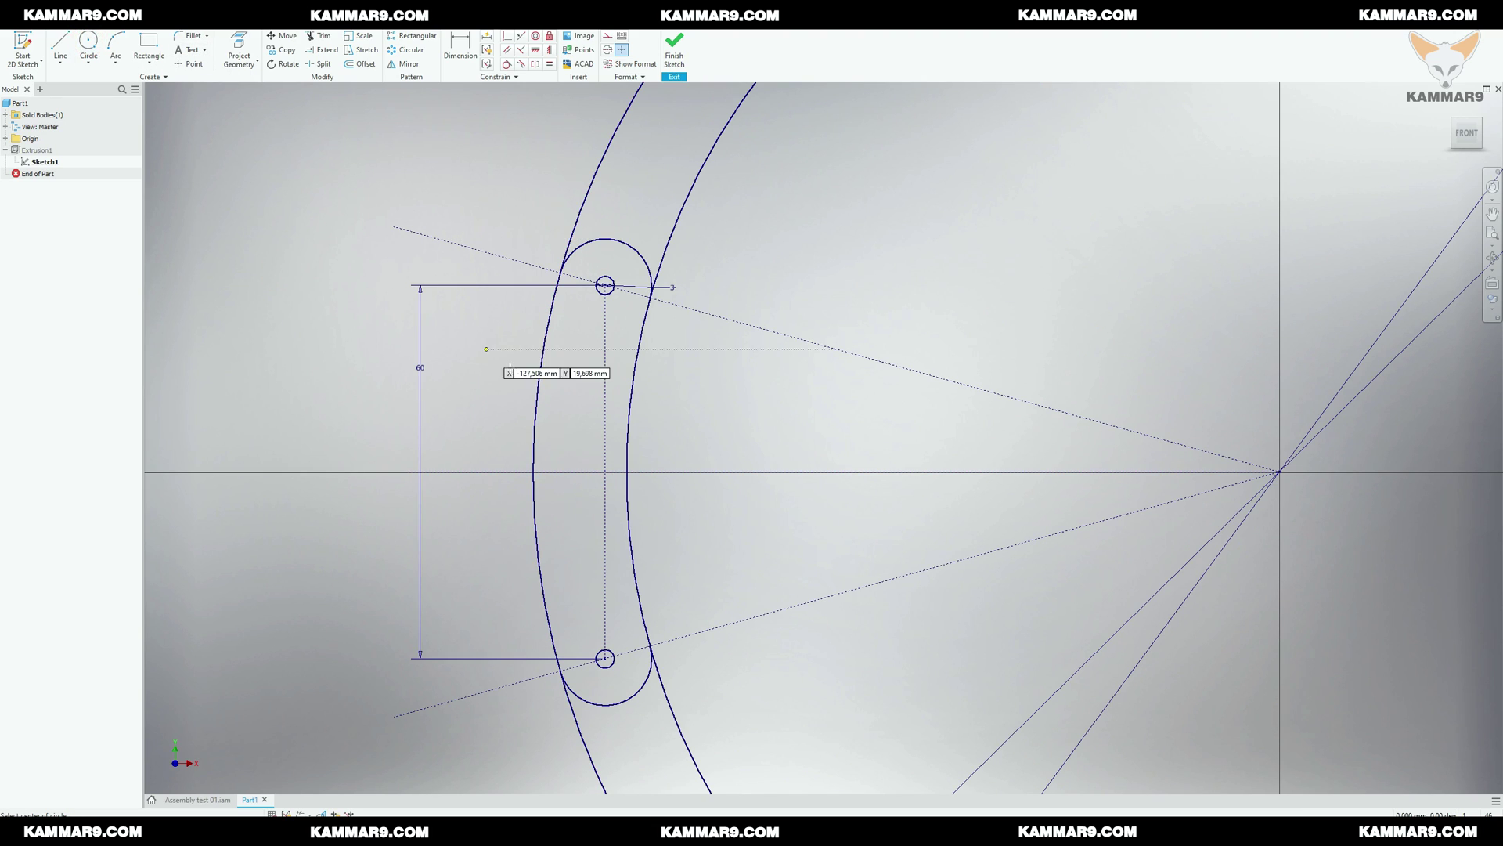
left_click(605, 473)
left_click(597, 458)
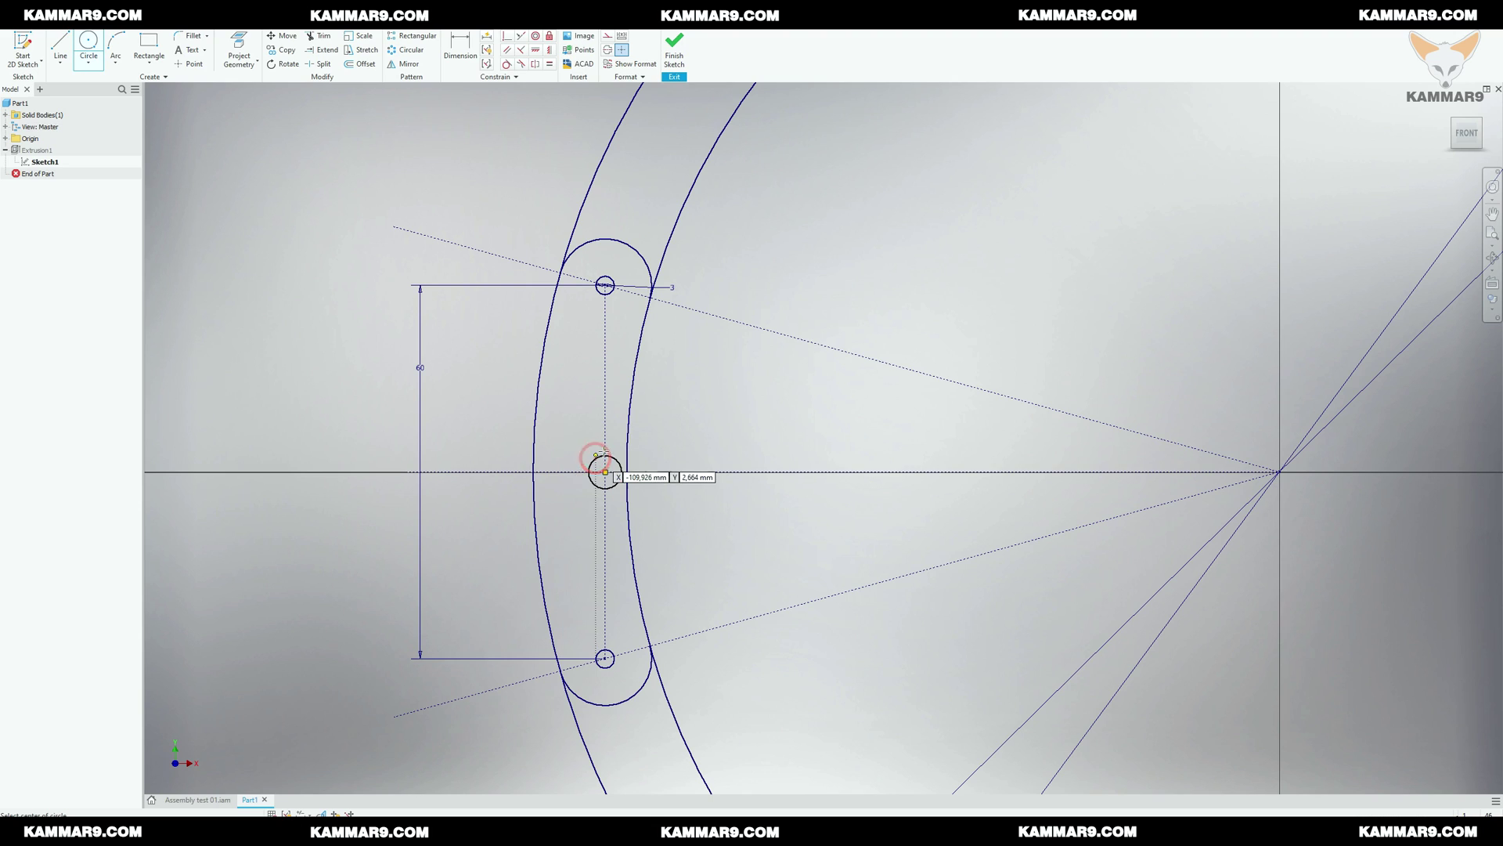
key("Escape")
Step: Constrain the middle circle equal to the upper end-hole circle and finish the sketch
left_click(618, 460)
left_click(608, 294, "ctrl")
left_click(550, 64)
left_click(674, 48)
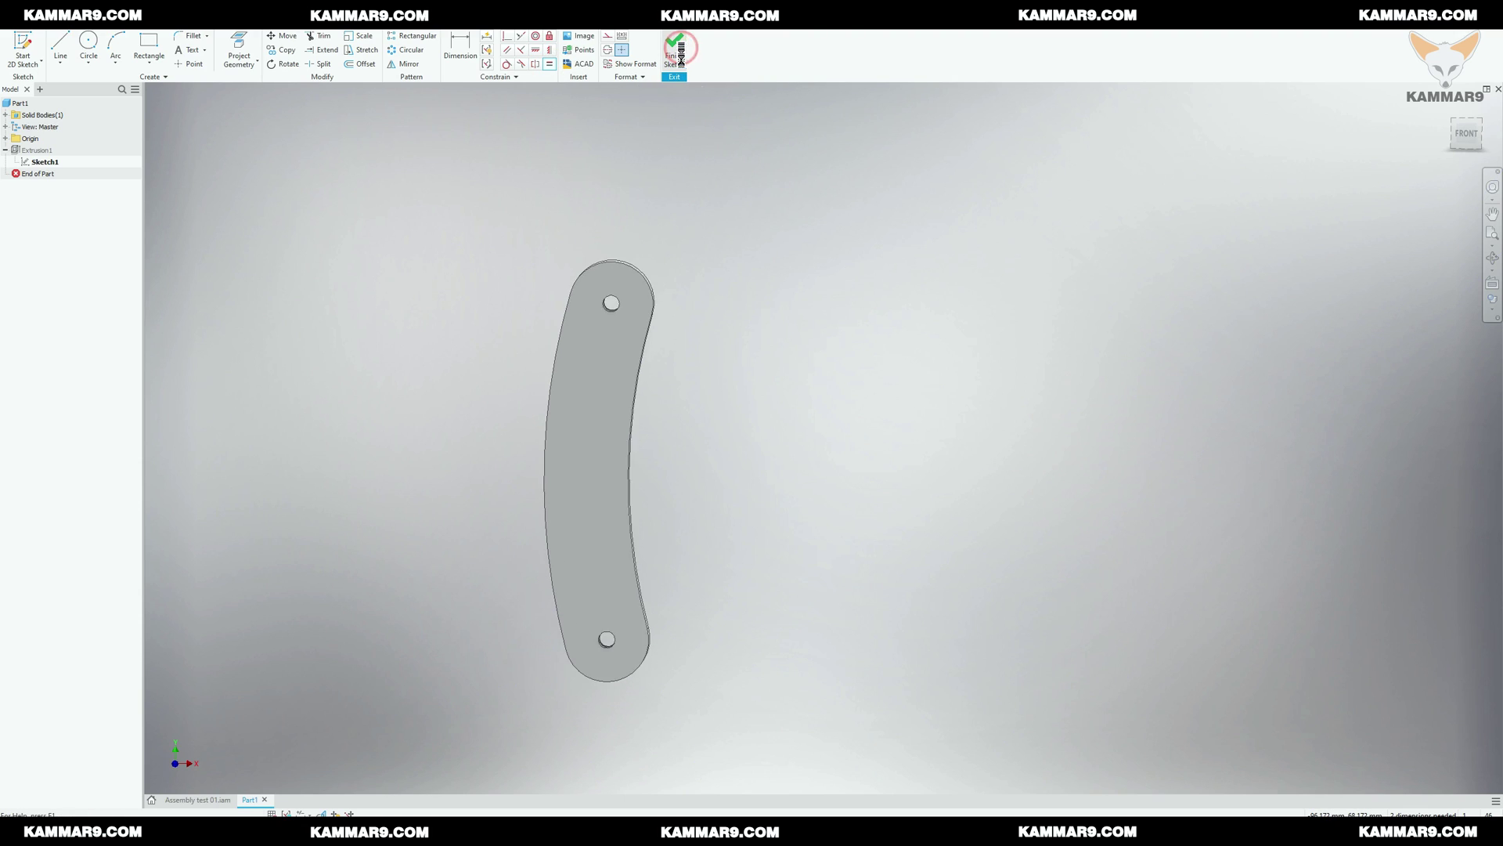
Step: Edit the curved link's extrusion to leave out the middle circle from its profiles, using the symmetric direction at 10 mm
right_click(39, 150)
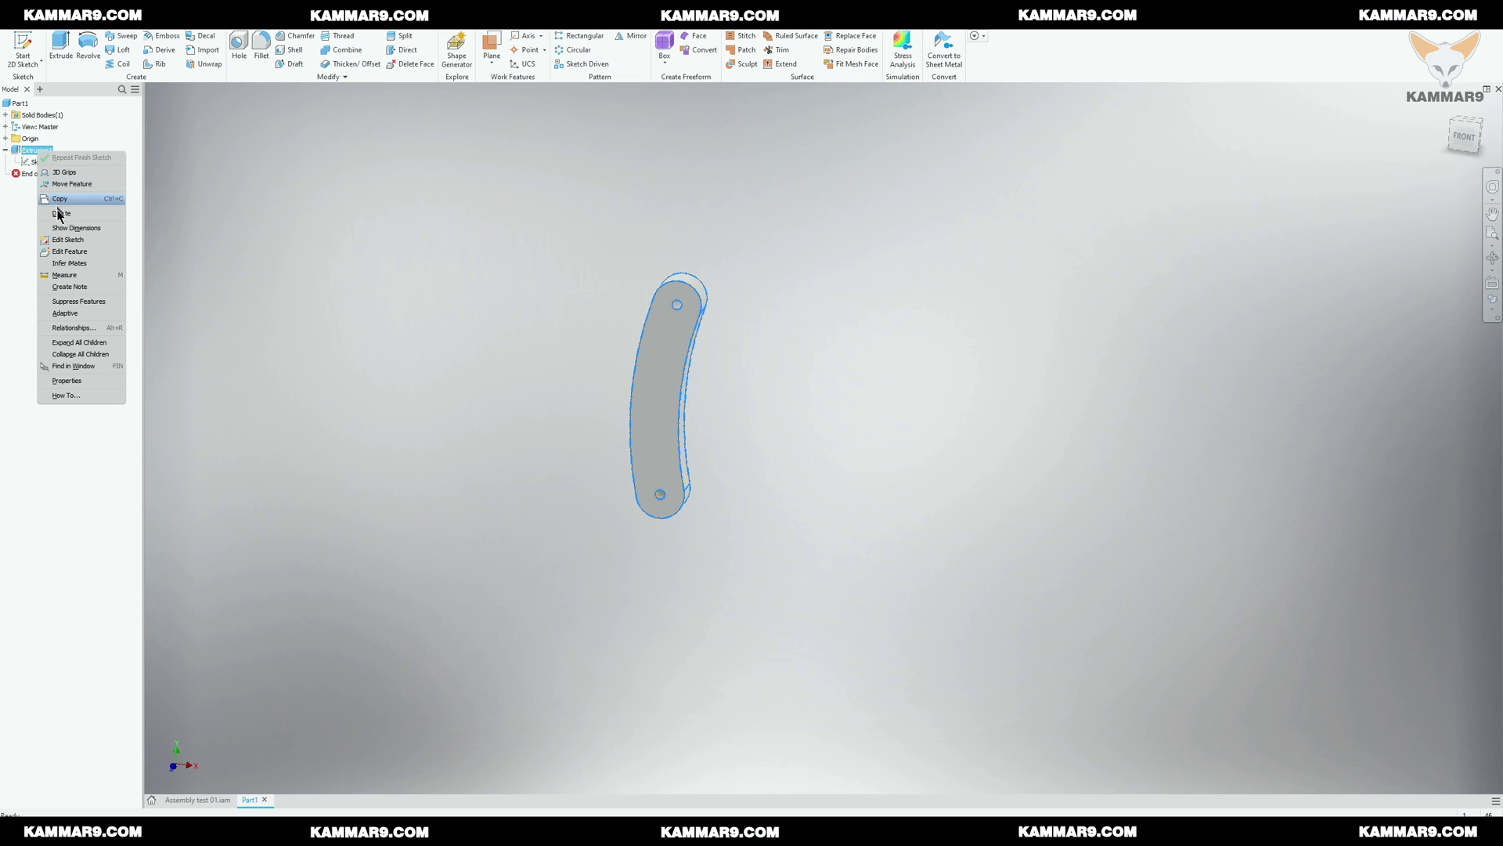
left_click(66, 253)
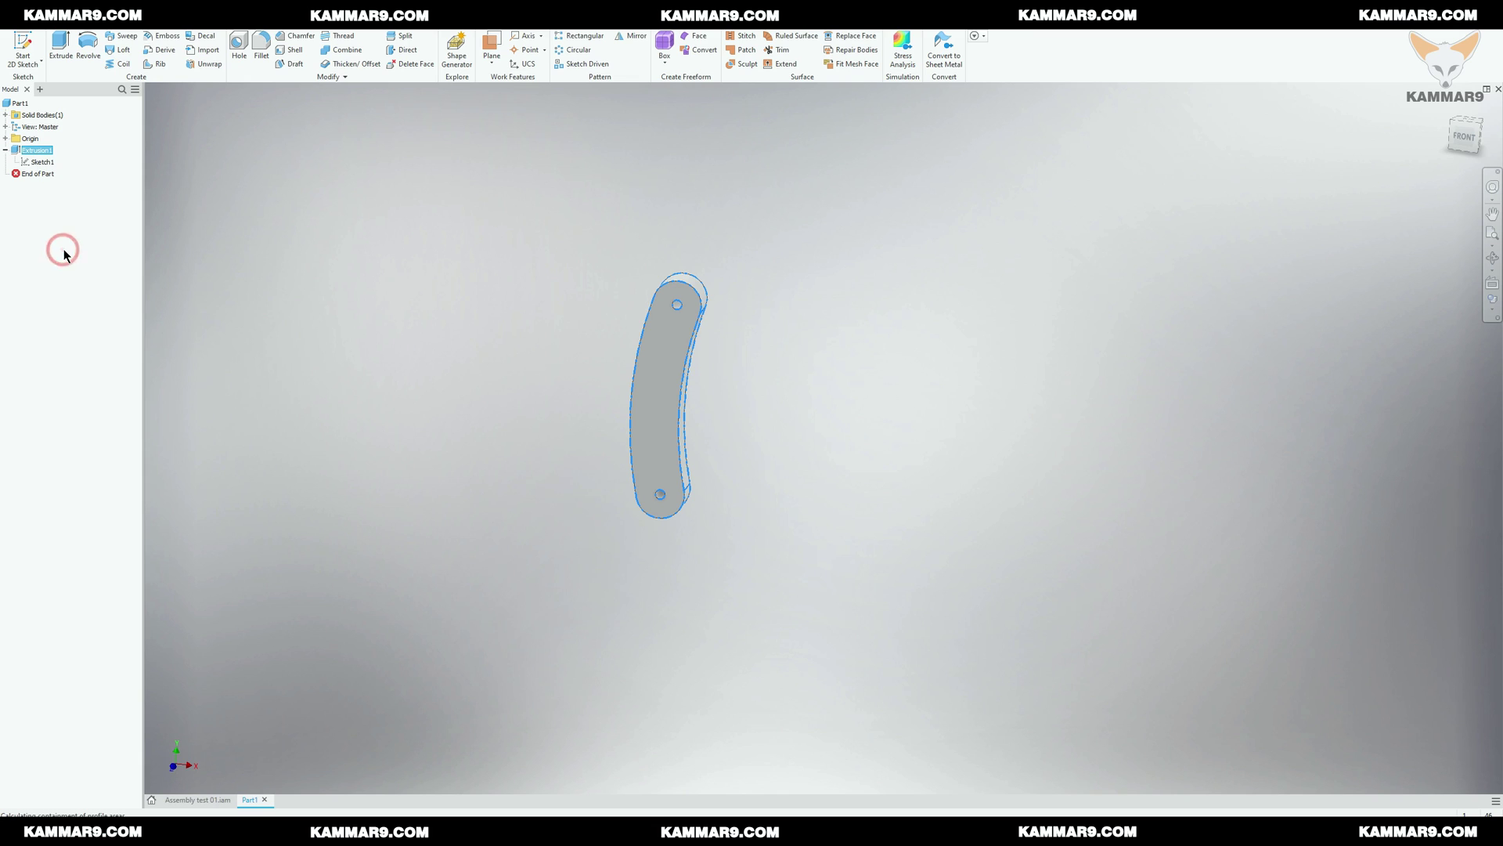
scroll(705, 423, "up", 3)
scroll(687, 414, "up", 3)
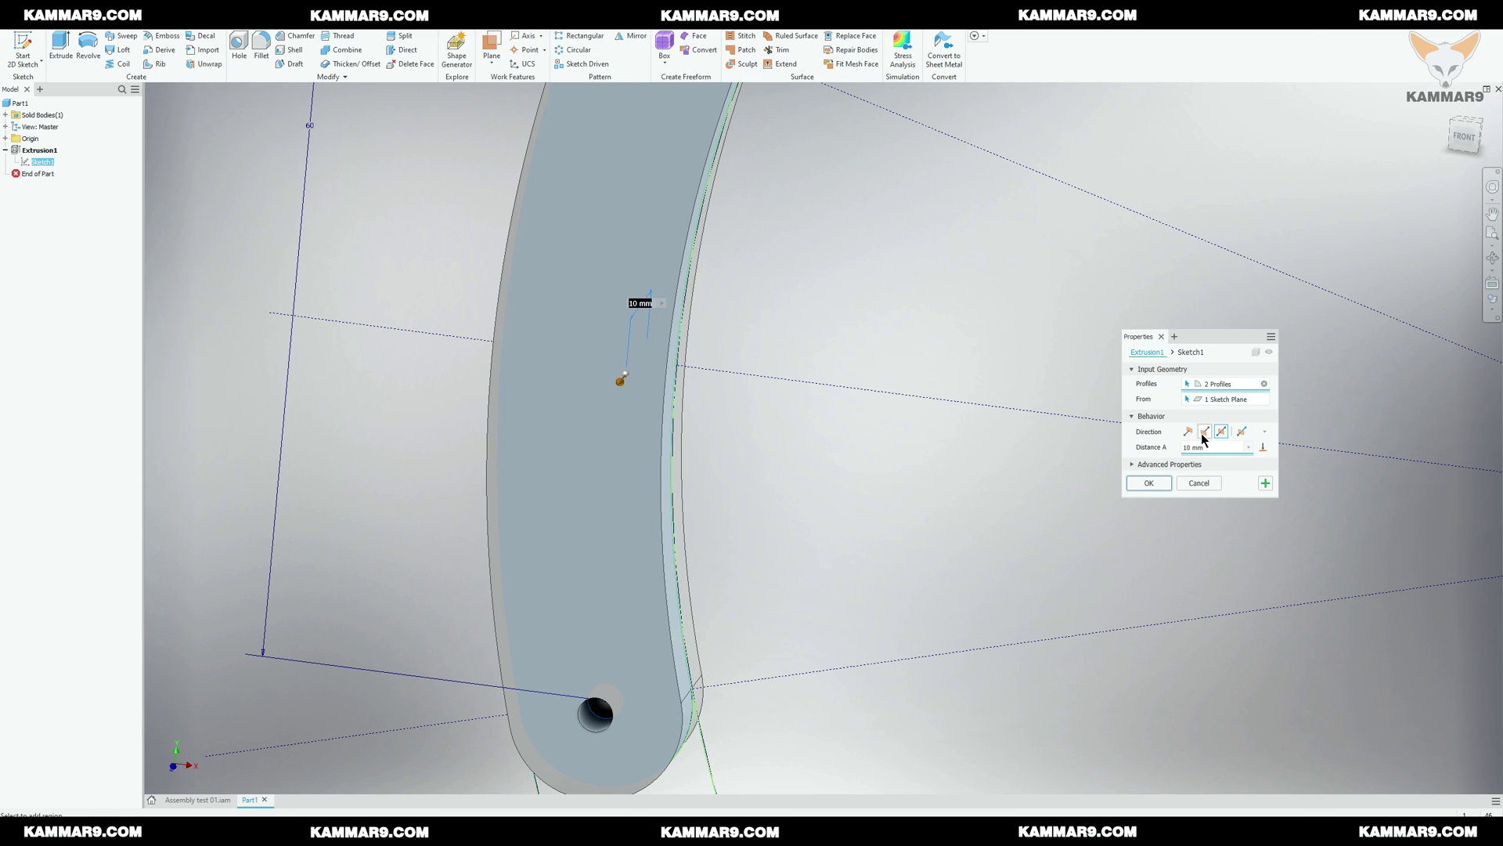
left_click(1204, 432)
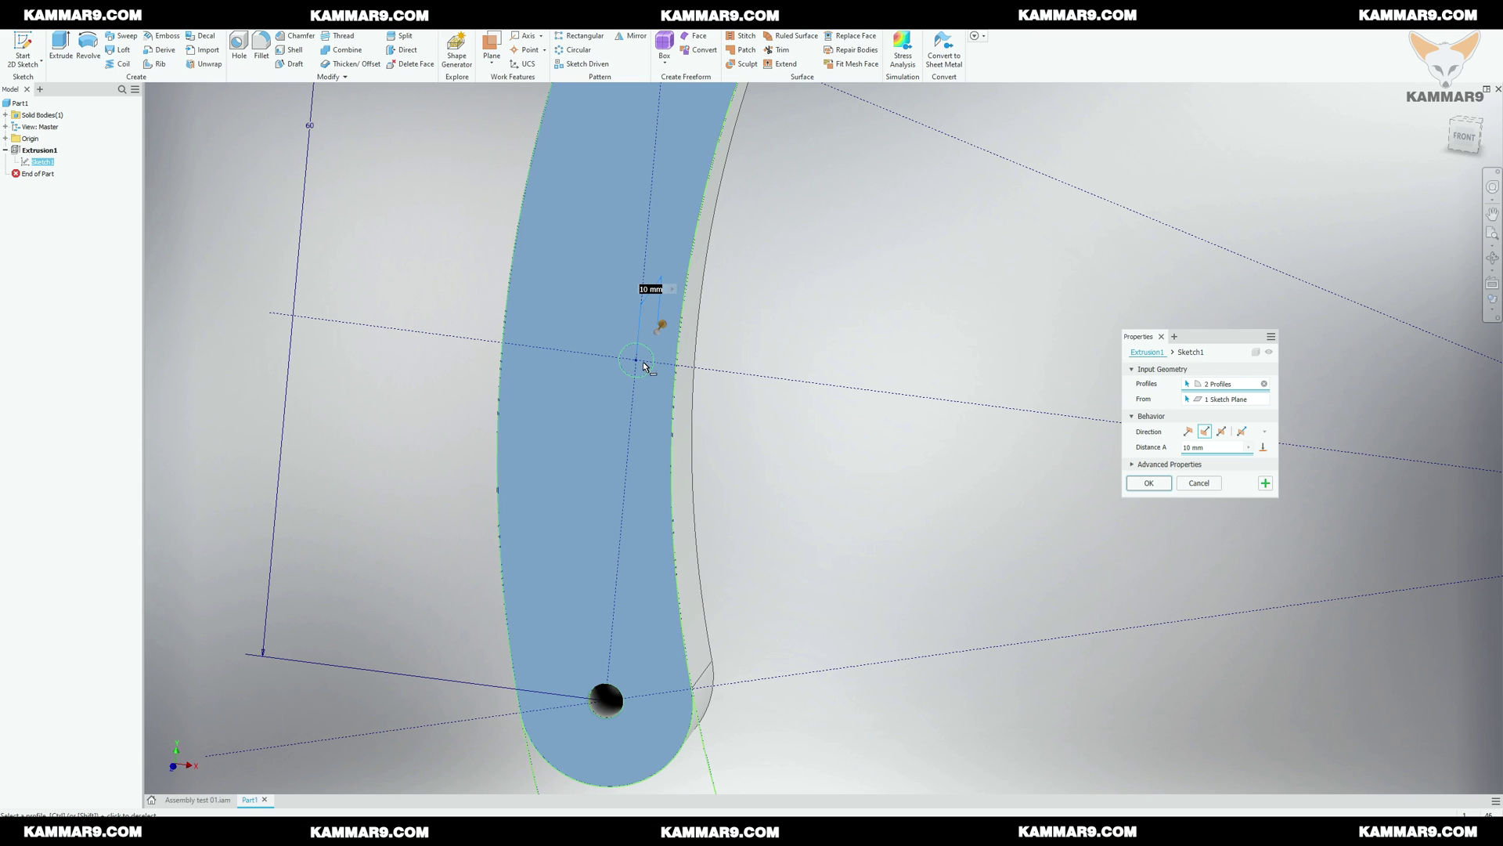
left_click(643, 368)
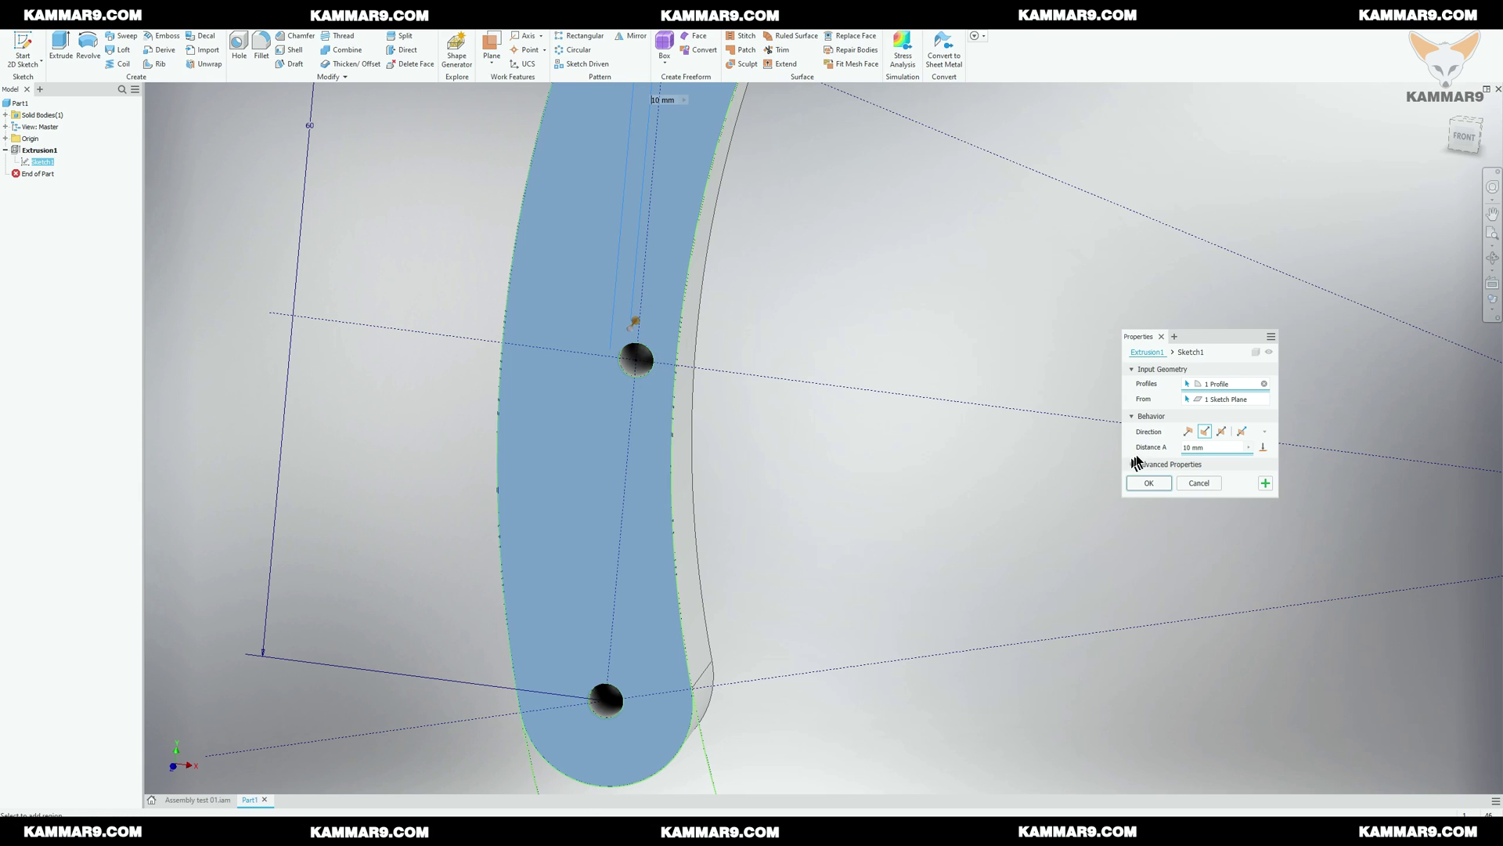
left_click(1220, 433)
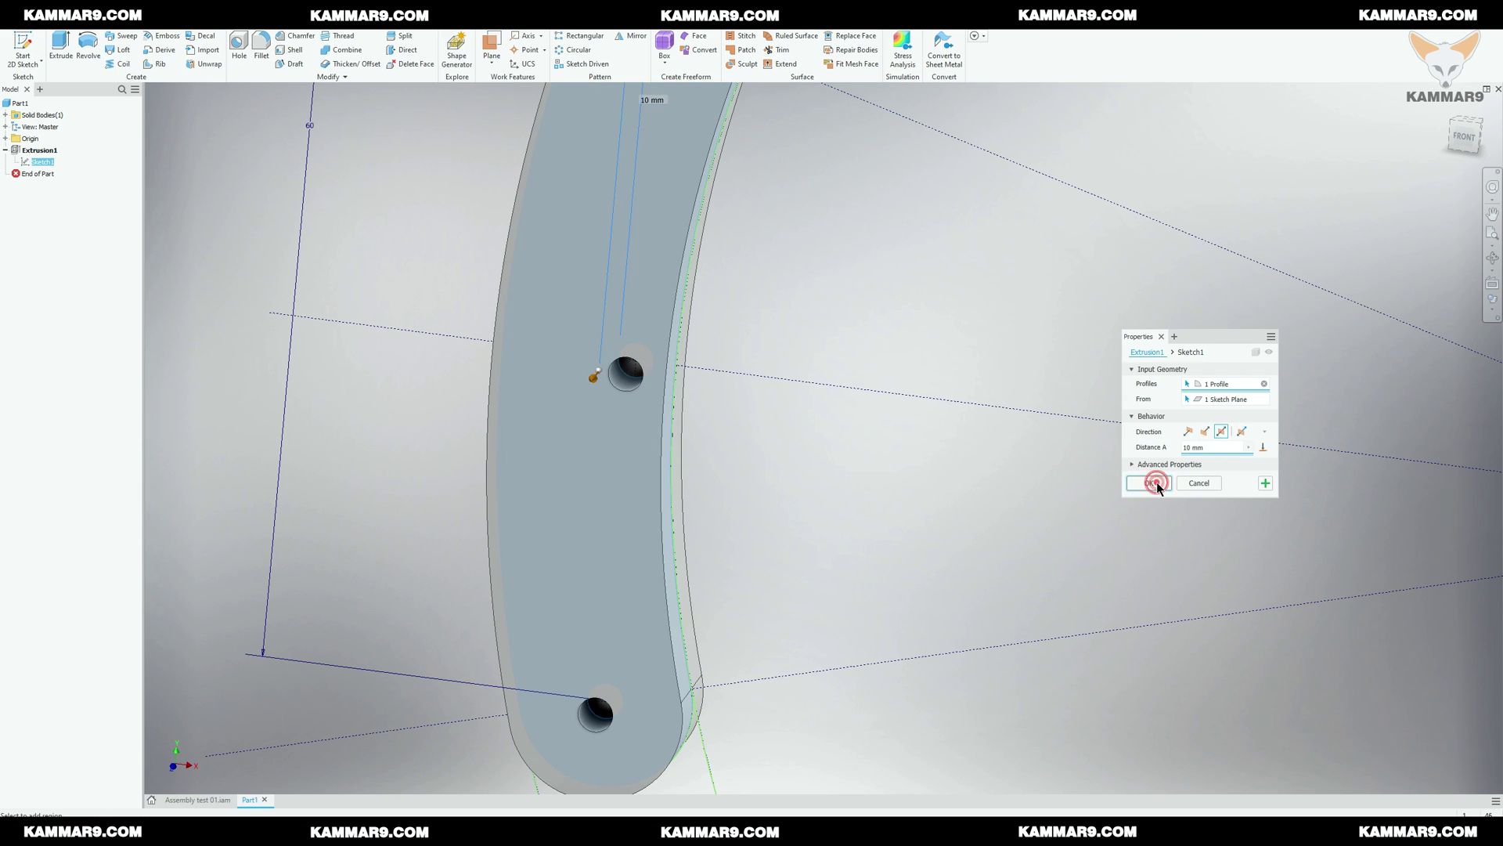
left_click(1157, 482)
Step: Start a new sketch on the curved link's front face
scroll(818, 492, "down", 5)
mouse_move(769, 467)
middle_mouse_down("shift")
mouse_move(785, 436)
mouse_move(783, 479)
middle_mouse_up("shift")
scroll(783, 479, "down", 3)
left_click(537, 433)
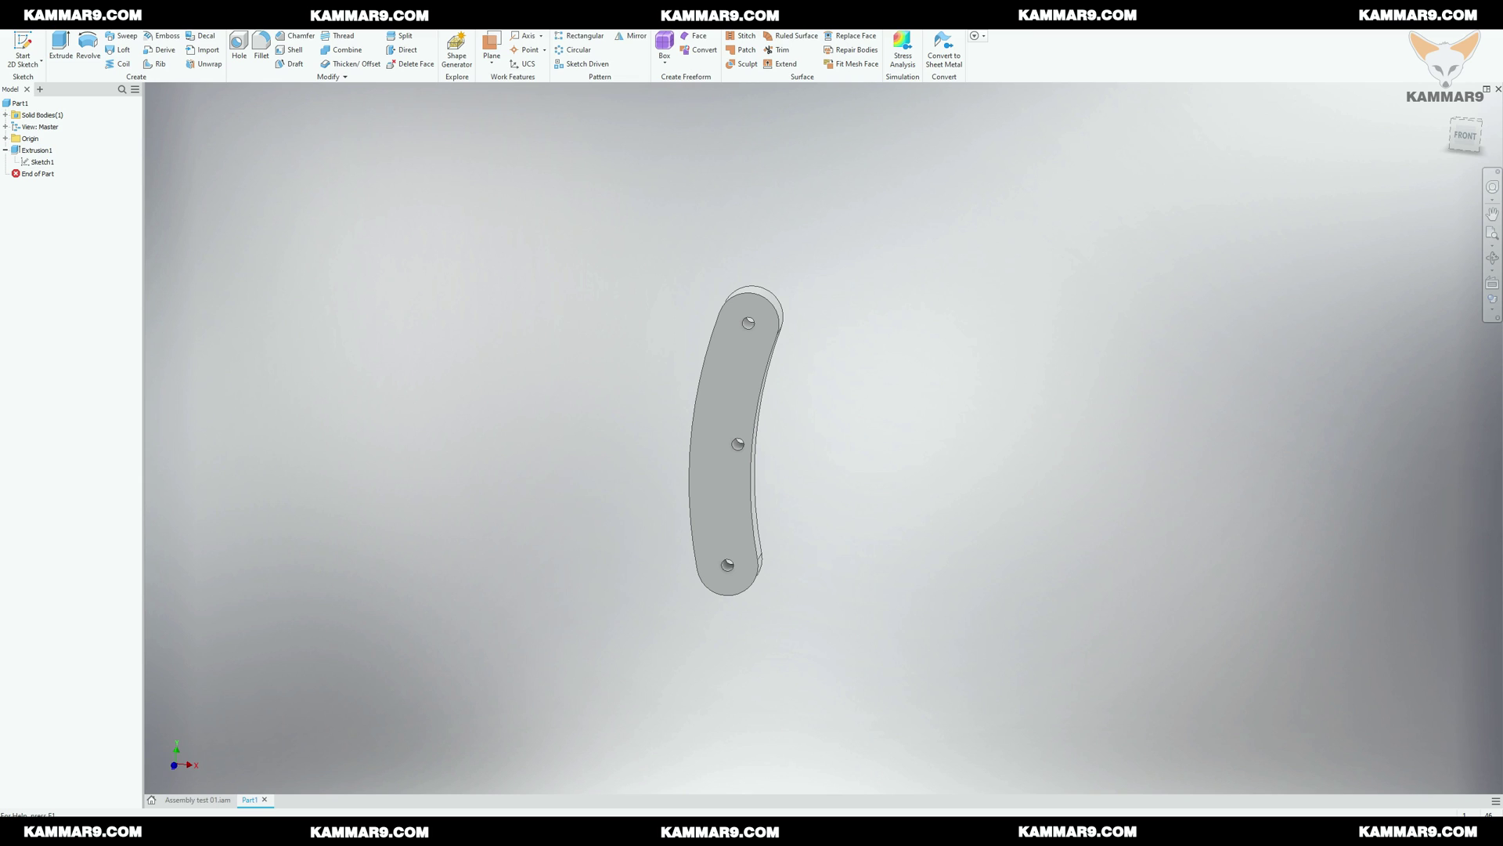
left_click(722, 401)
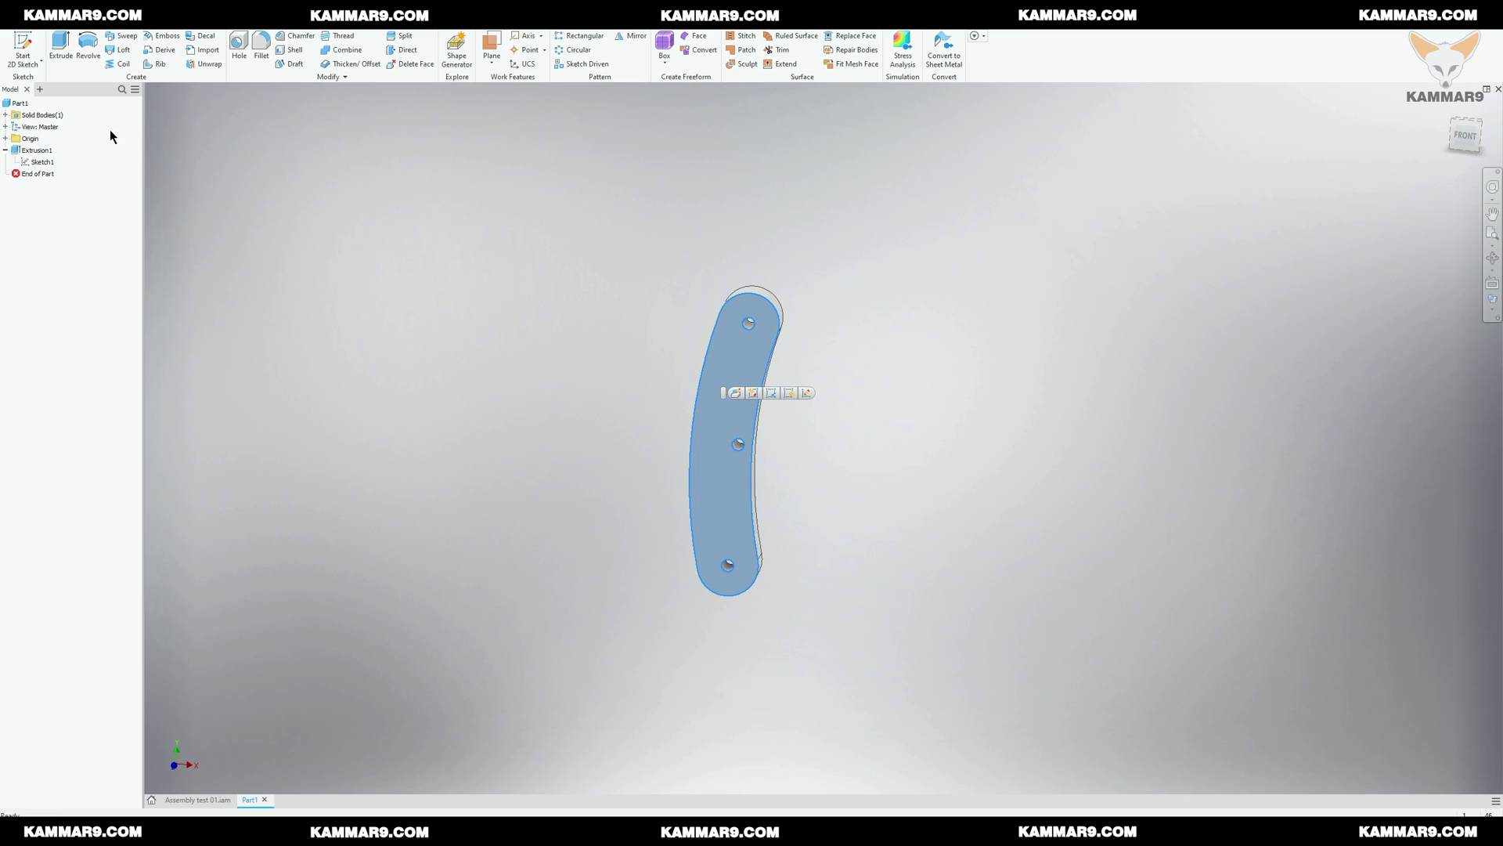
left_click(22, 46)
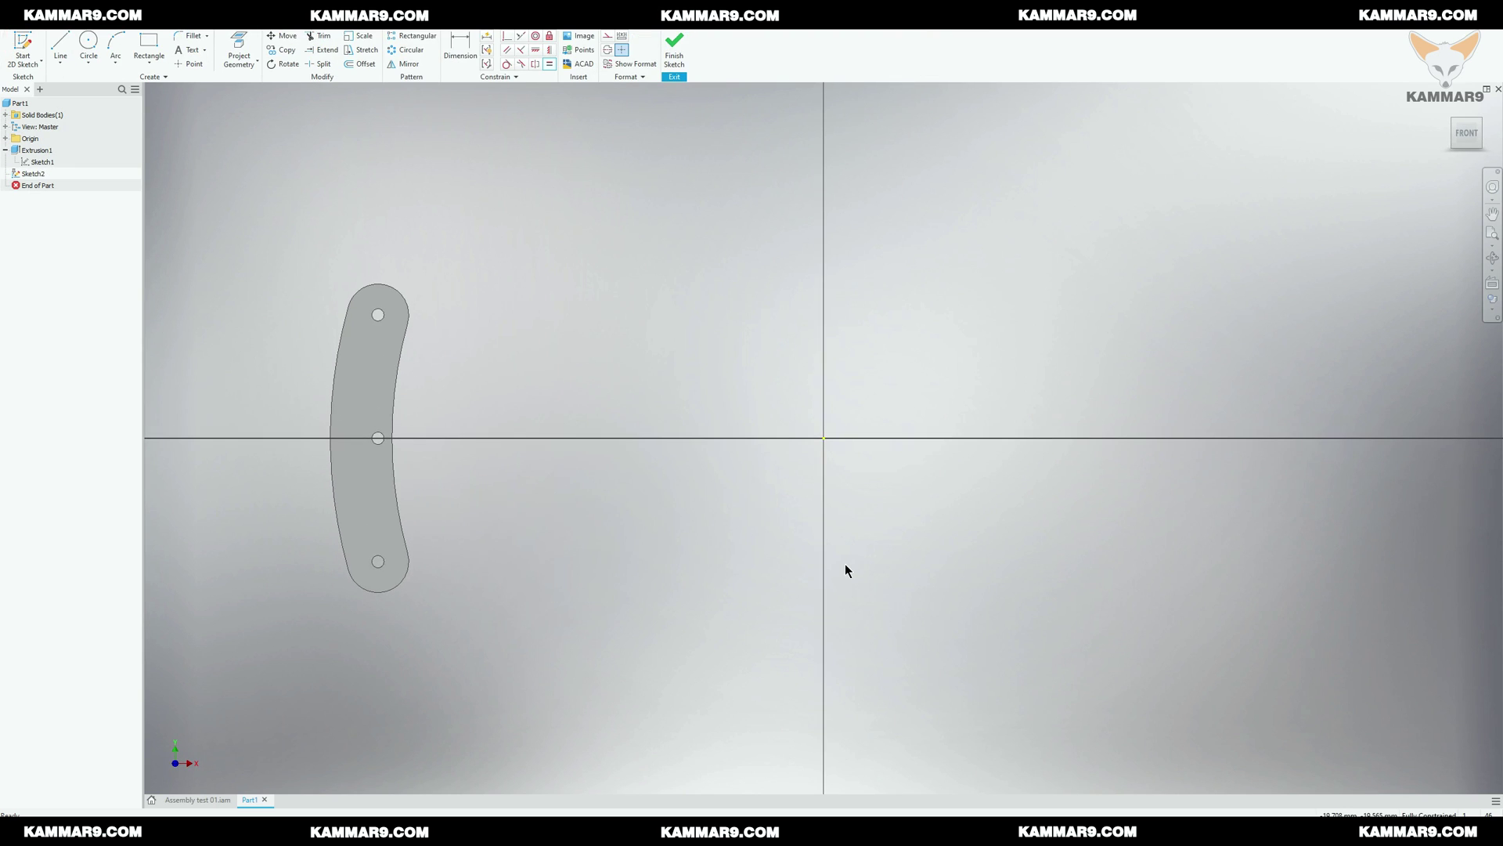
scroll(844, 562, "down", 3)
scroll(525, 489, "up", 3)
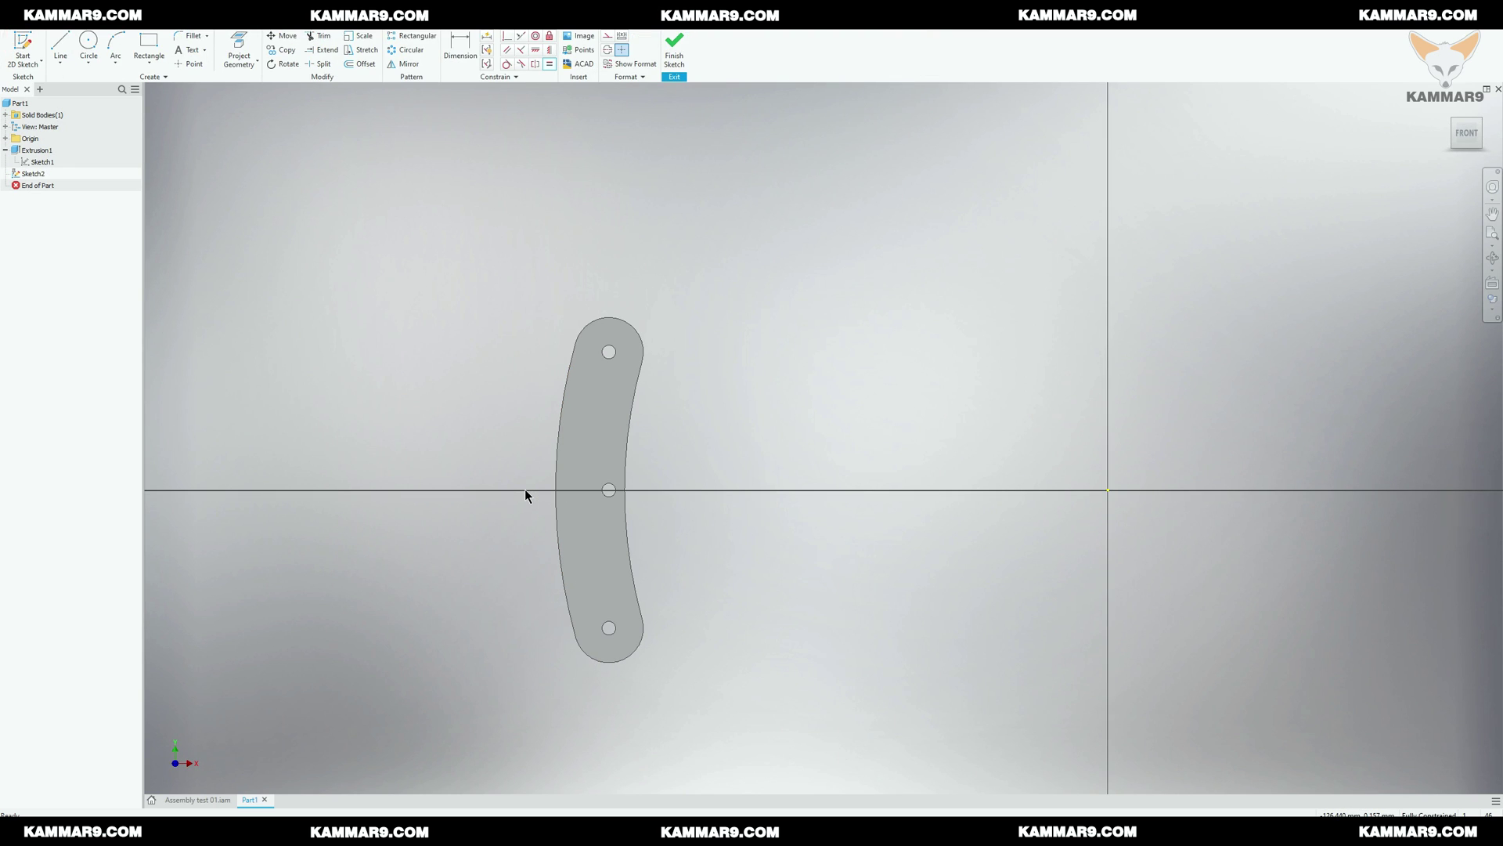
scroll(514, 450, "up", 3)
scroll(493, 423, "down", 2)
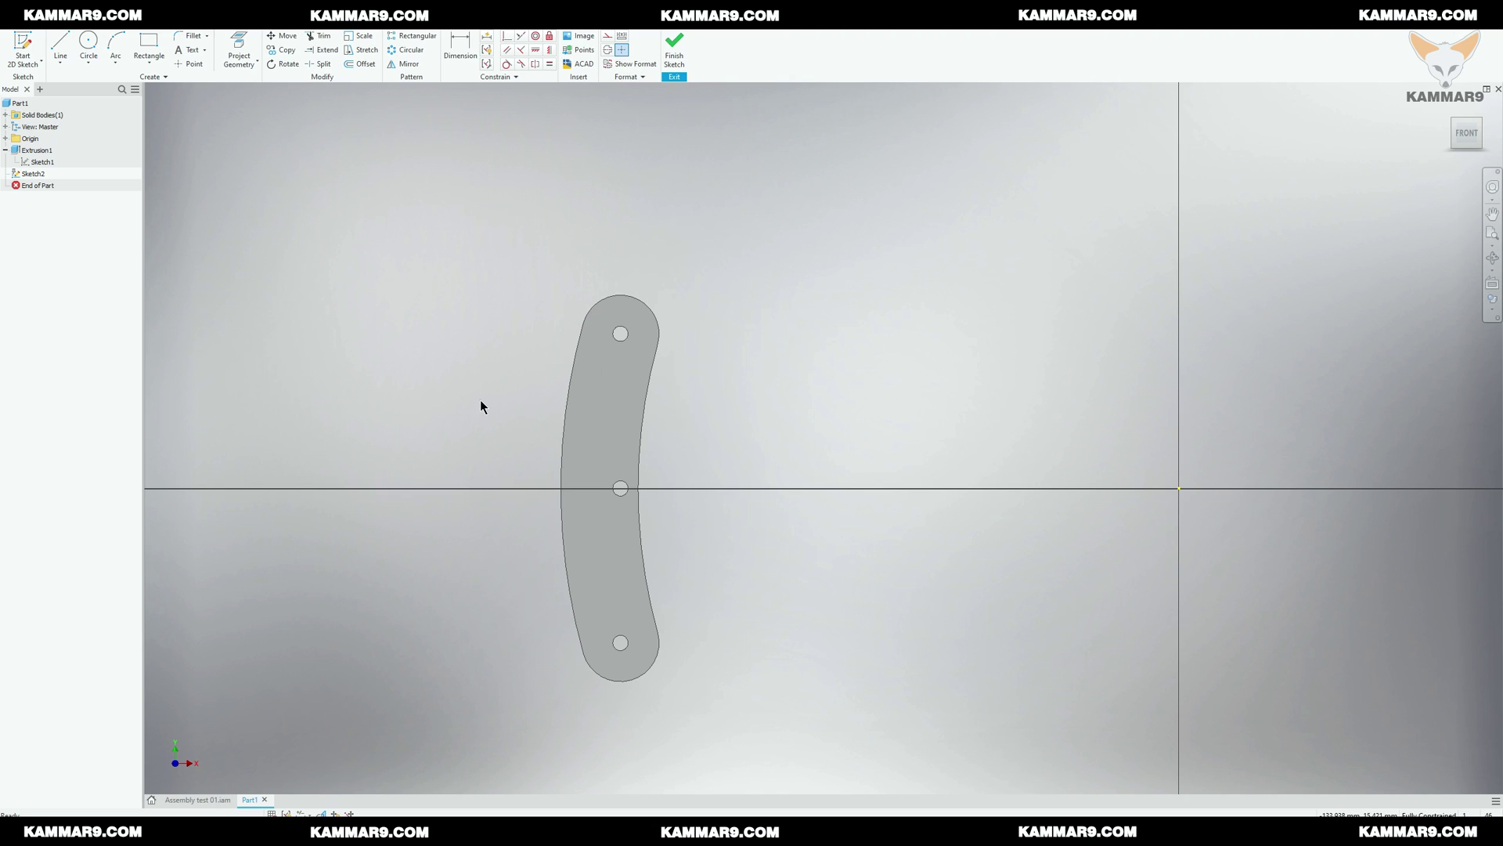
left_click(365, 64)
scroll(670, 426, "down", 2)
scroll(577, 430, "up", 5)
left_click(812, 354)
scroll(772, 402, "down", 2)
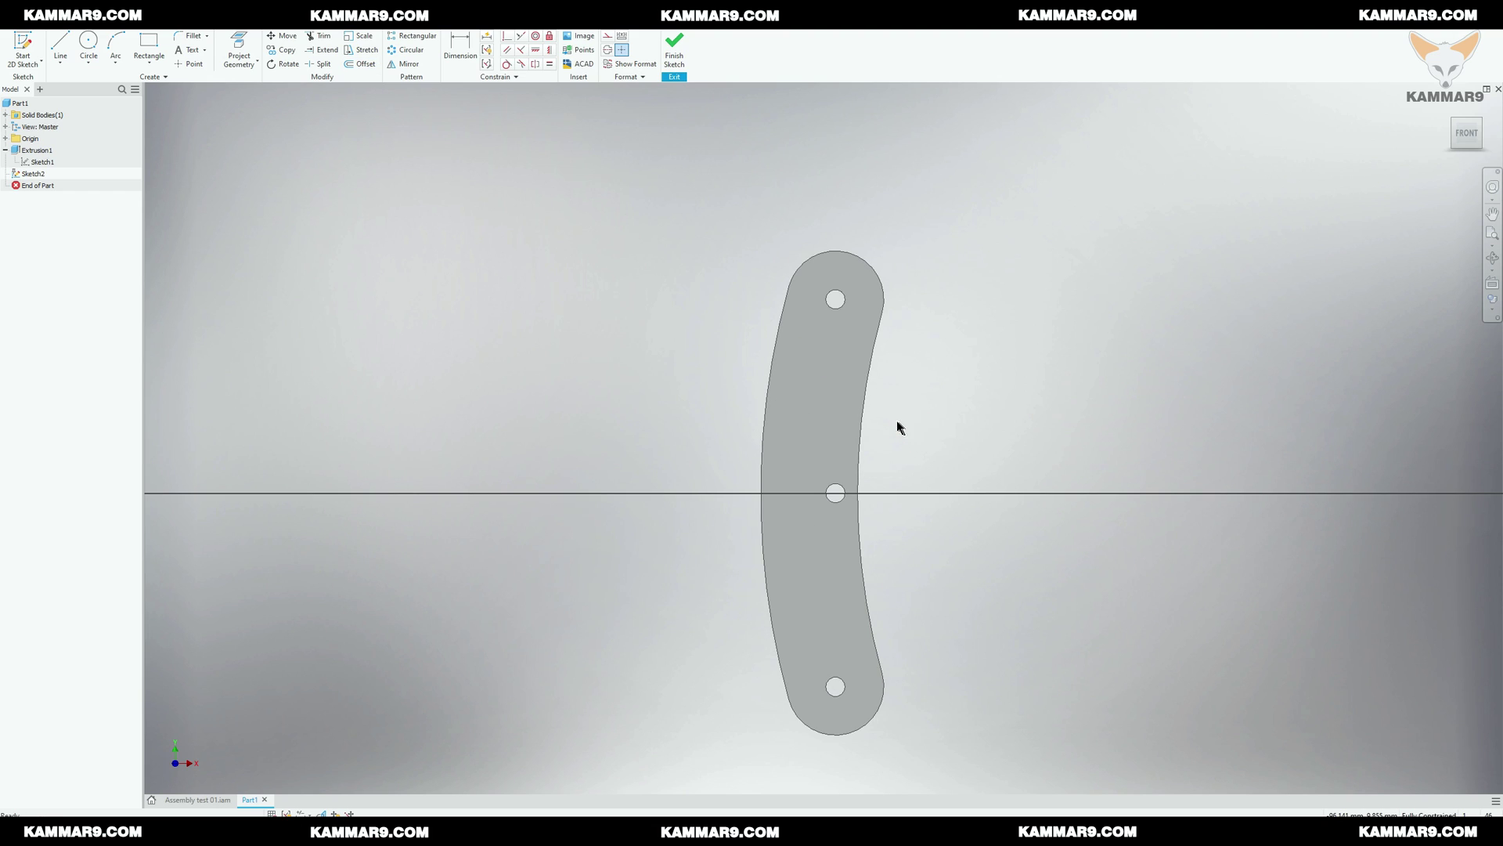
Step: Project the link's front face, including its outline and three holes, into the sketch
left_click(245, 46)
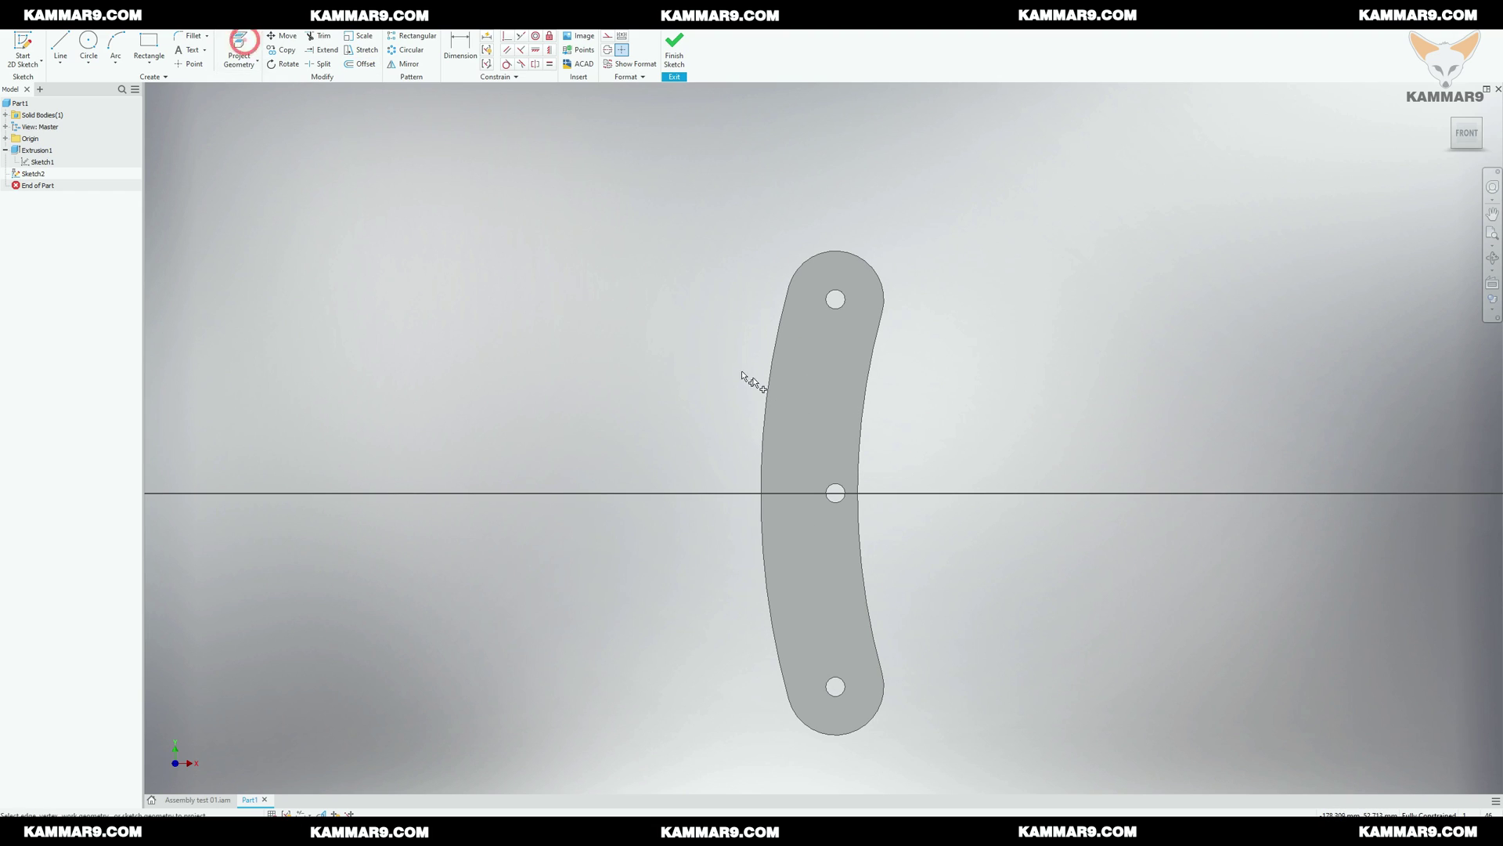
left_click(830, 424)
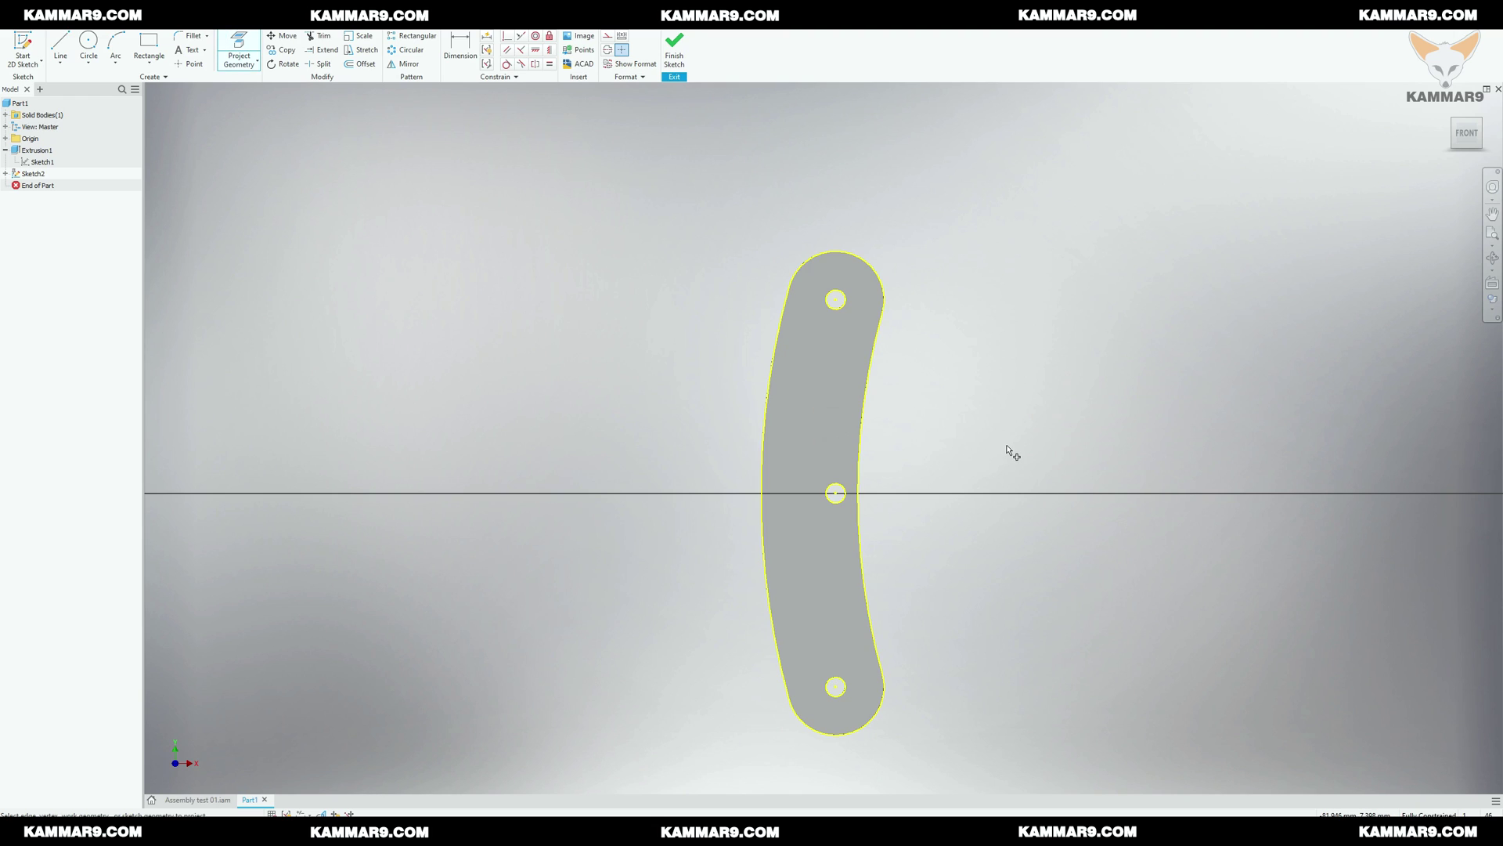
key("Escape")
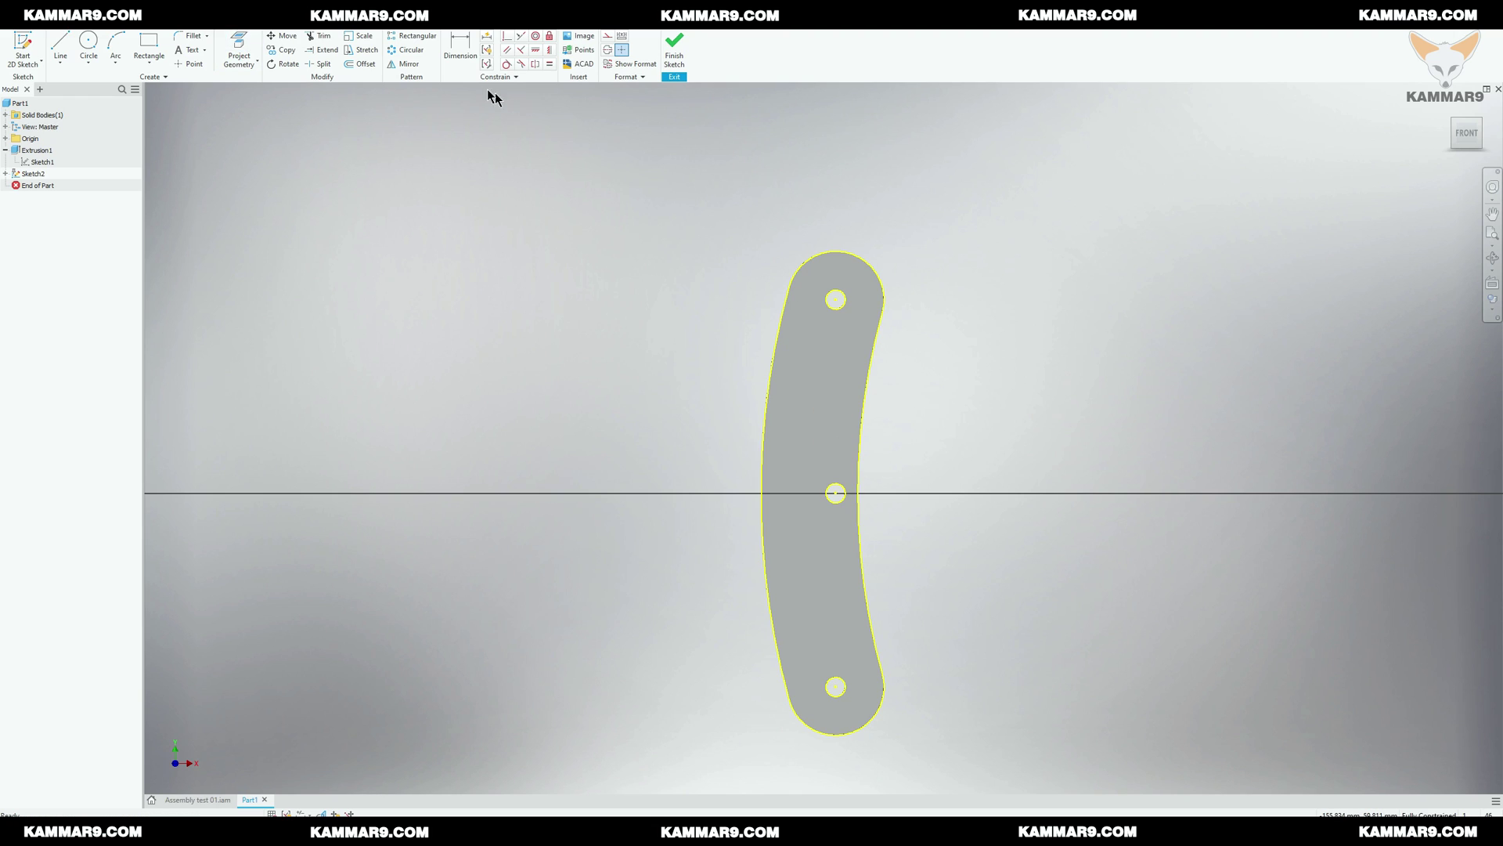
Step: Offset the projected outer outline of the link inward by 2 mm
left_click(362, 63)
left_click(775, 340)
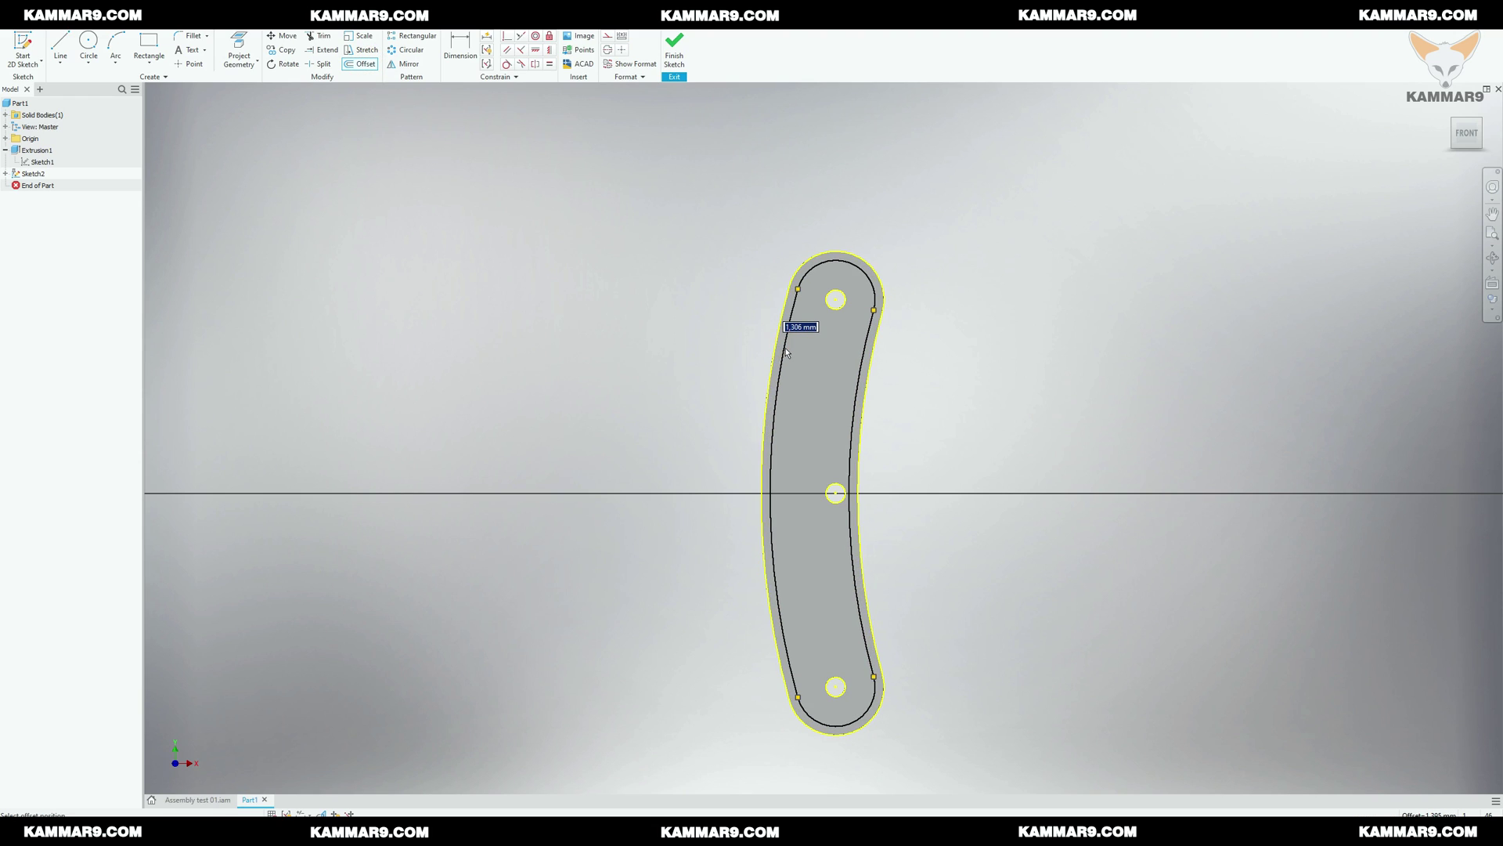
type("2")
key("Return")
scroll(837, 301, "up", 2)
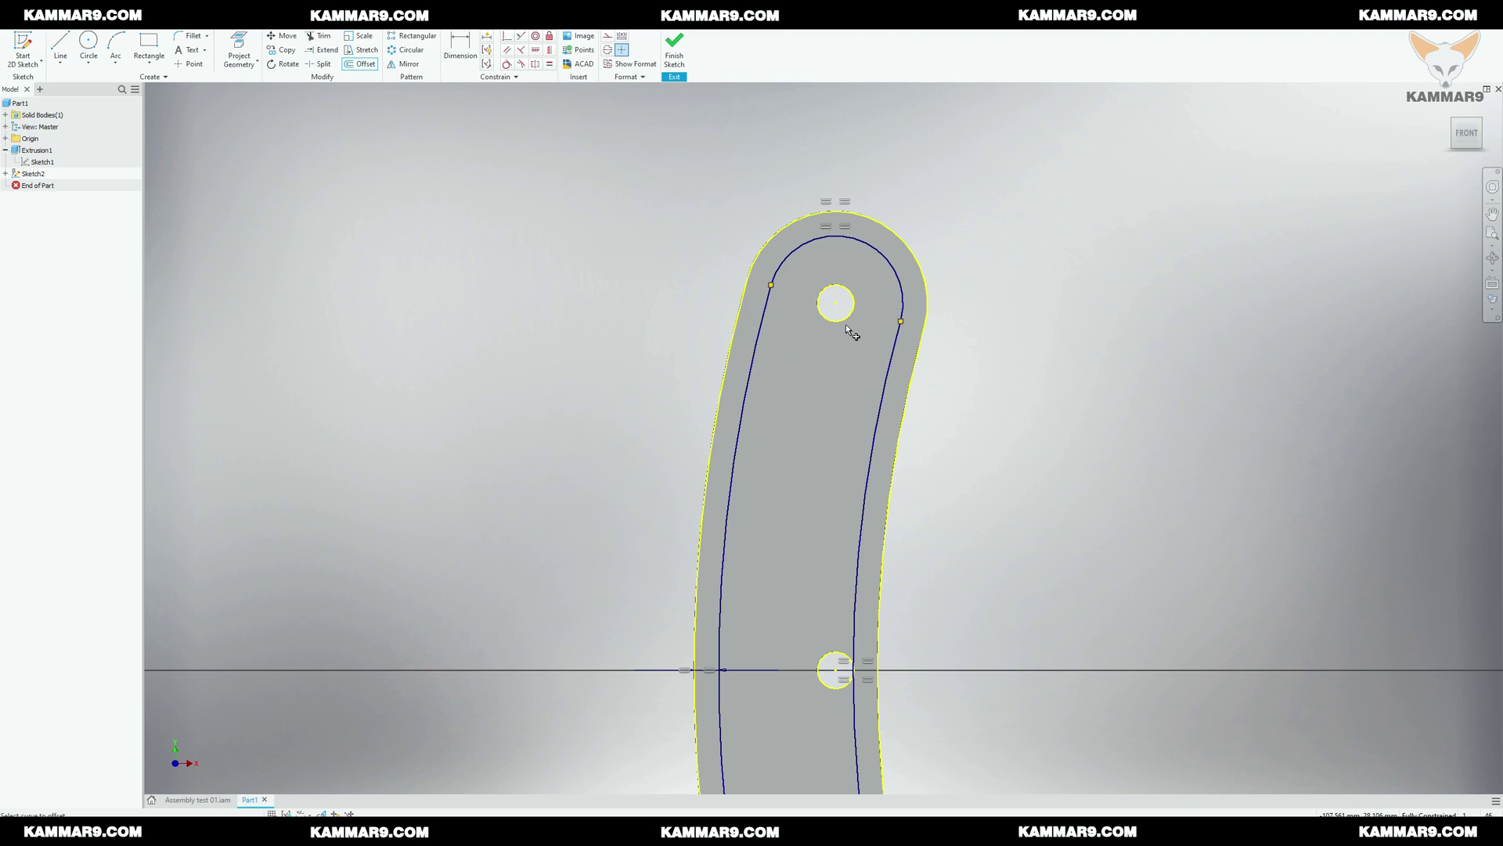
Step: Offset the upper, middle and lower hole circles outward by 2 mm each and finish the sketch
left_click(846, 321)
type("2")
key("Return")
left_click(828, 653)
type("2")
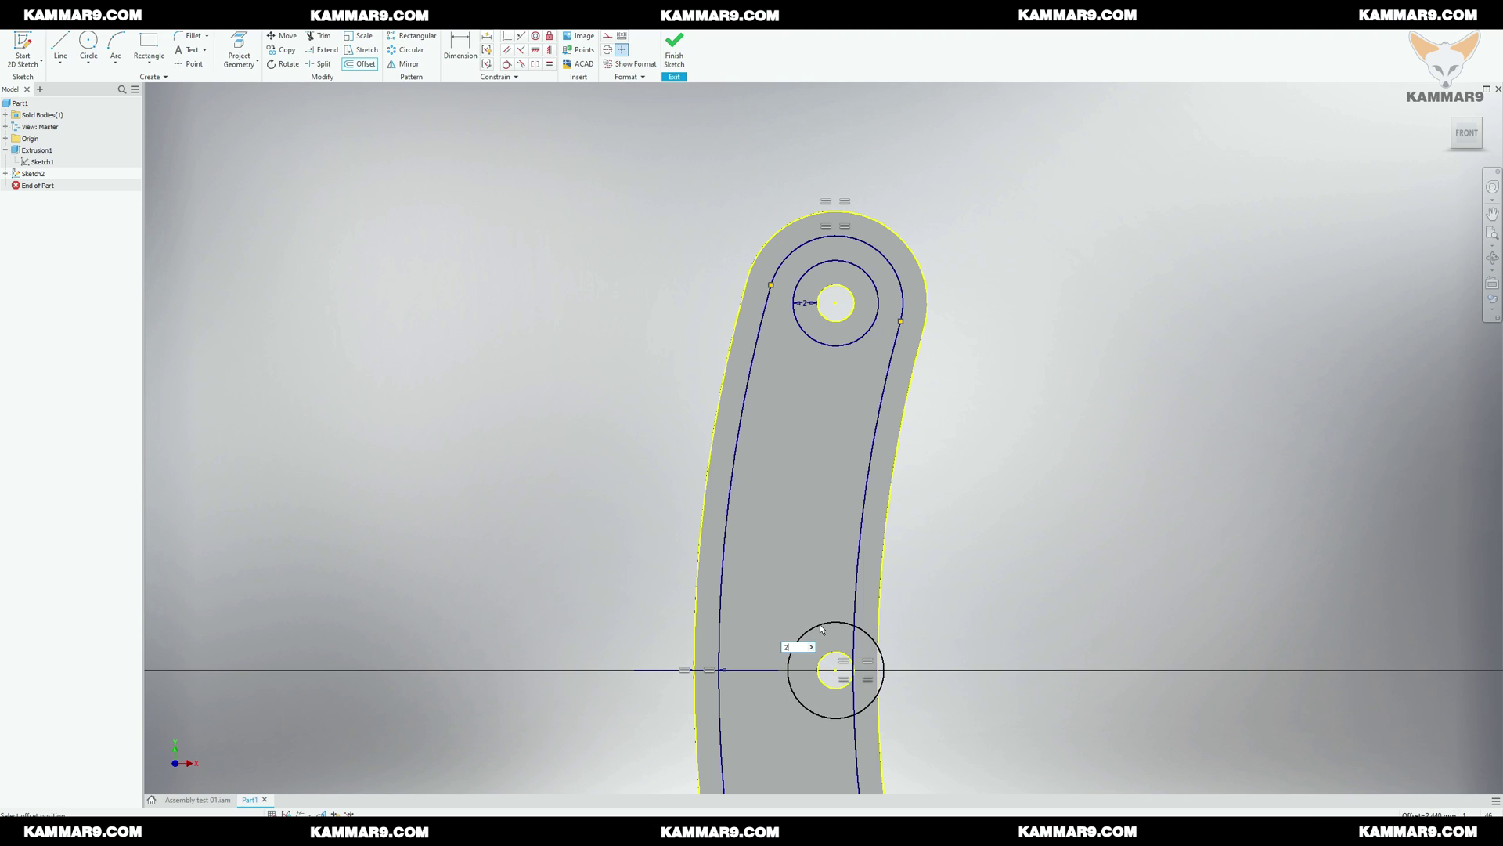
key("Return")
scroll(783, 595, "down", 5)
scroll(758, 556, "up", 4)
left_click(755, 466)
type("2")
key("Return")
scroll(765, 515, "down", 6)
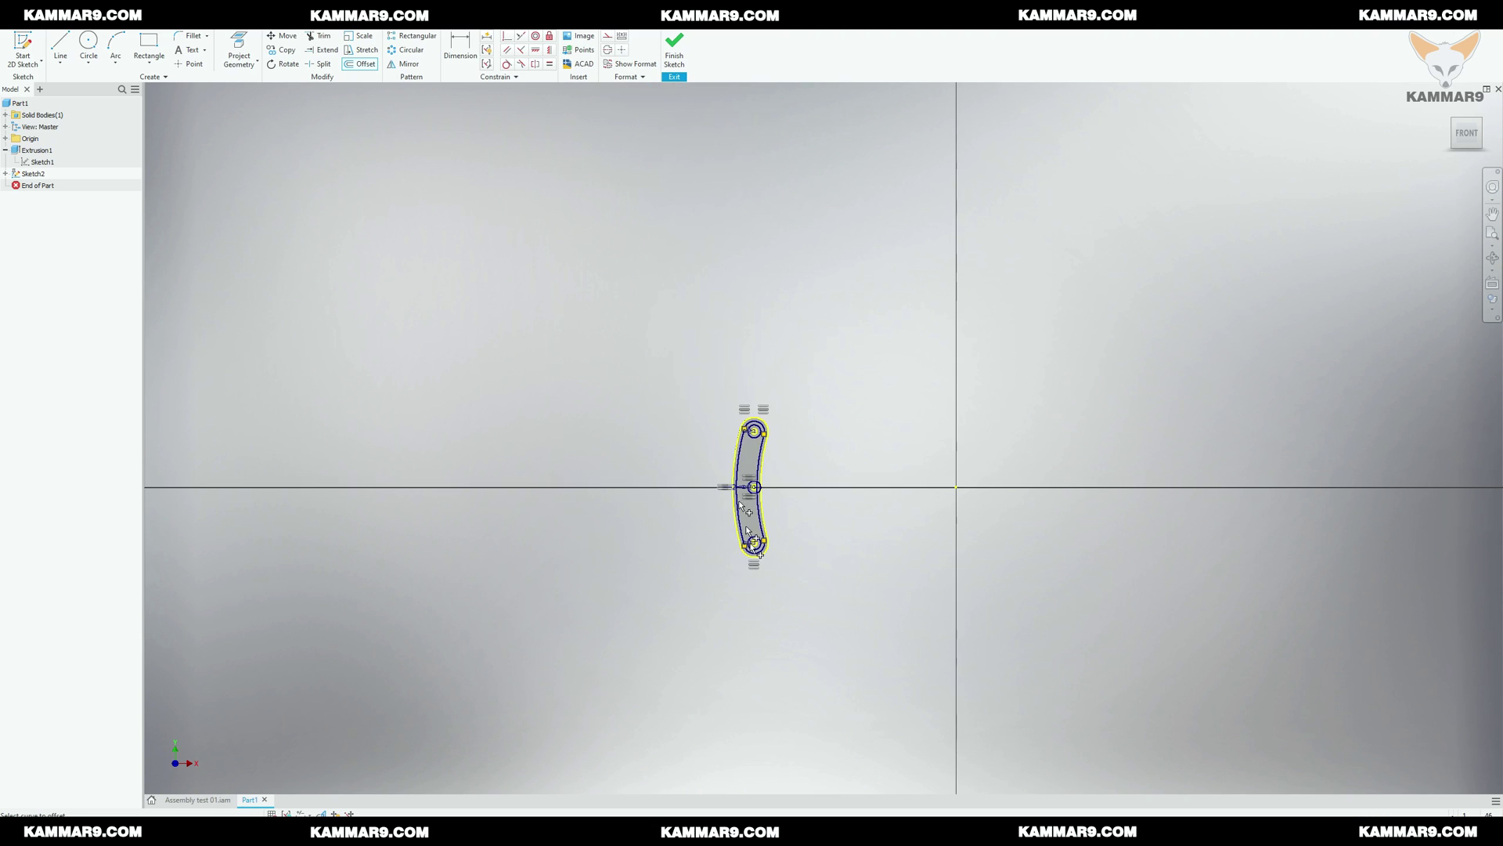
scroll(715, 438, "up", 3)
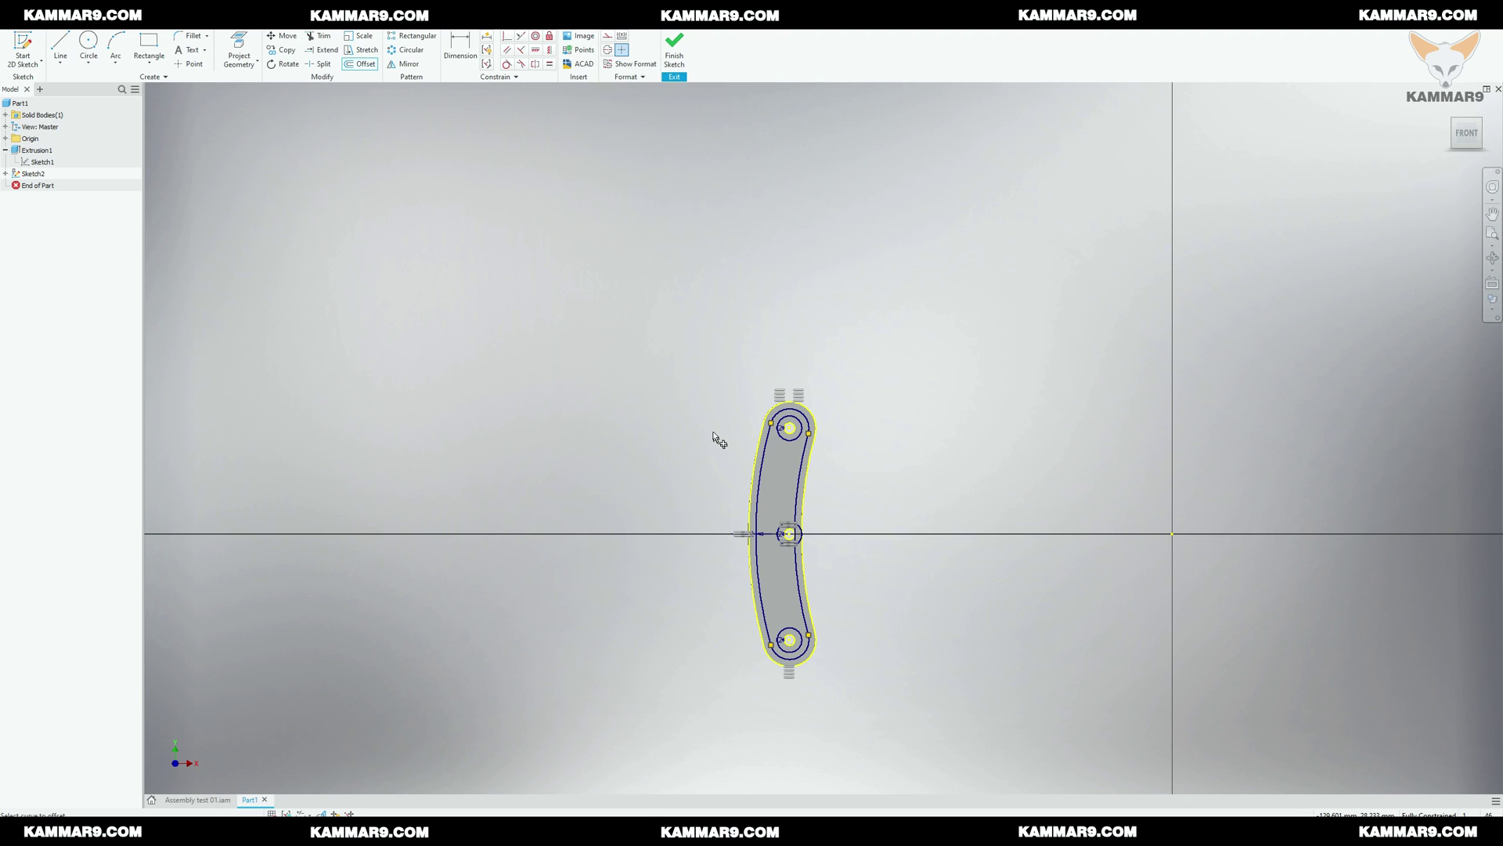
mouse_move(714, 379)
middle_mouse_down("shift")
mouse_move(695, 389)
mouse_move(732, 383)
mouse_move(708, 413)
middle_mouse_up("shift")
left_click(674, 51)
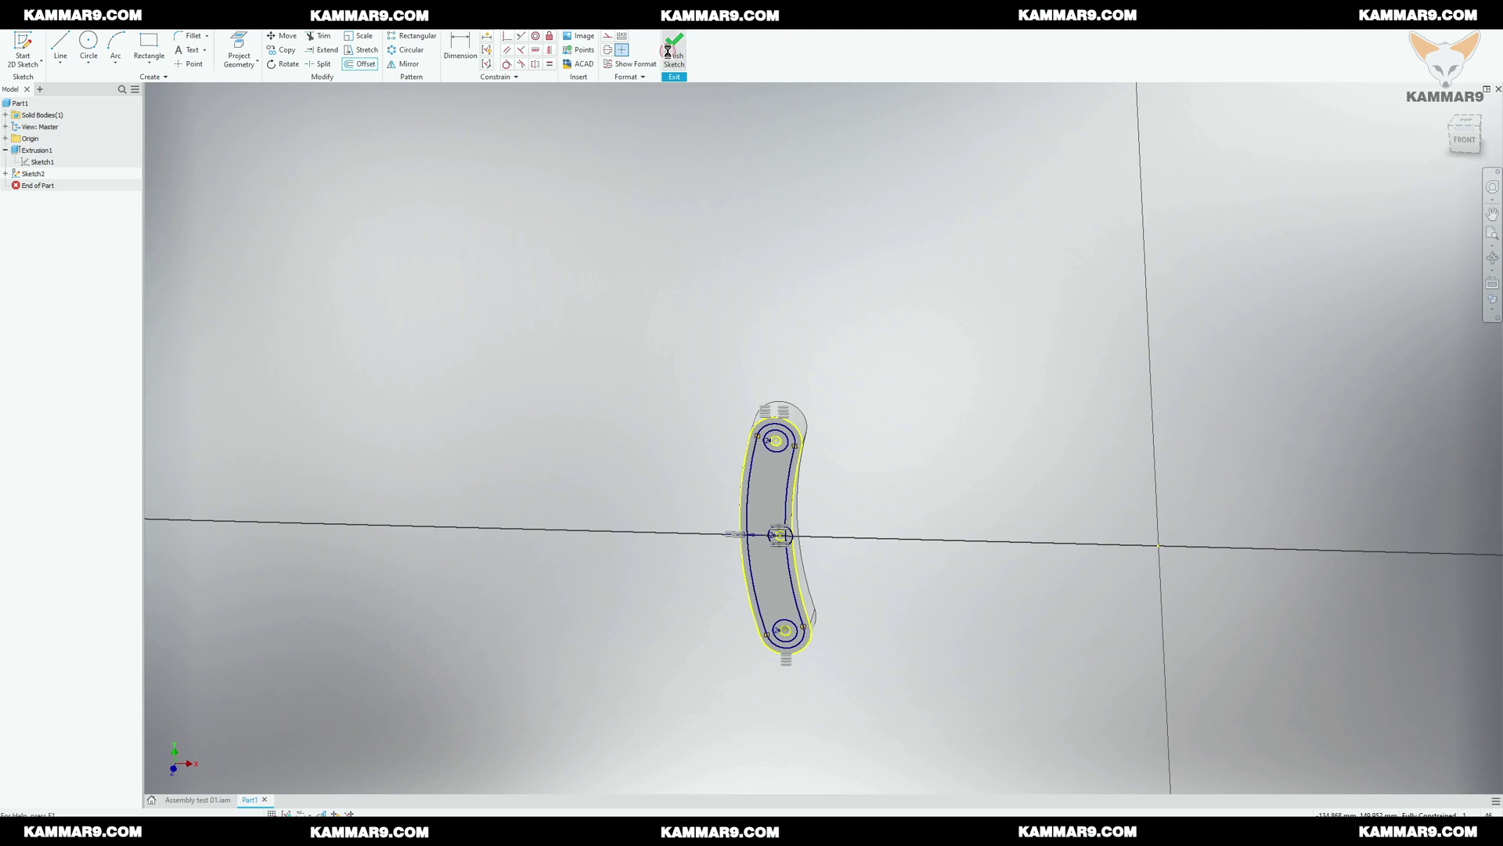
Step: Cut the inner region between the offset outline and the hole bosses 1 mm deep into the link's front face
left_click(60, 45)
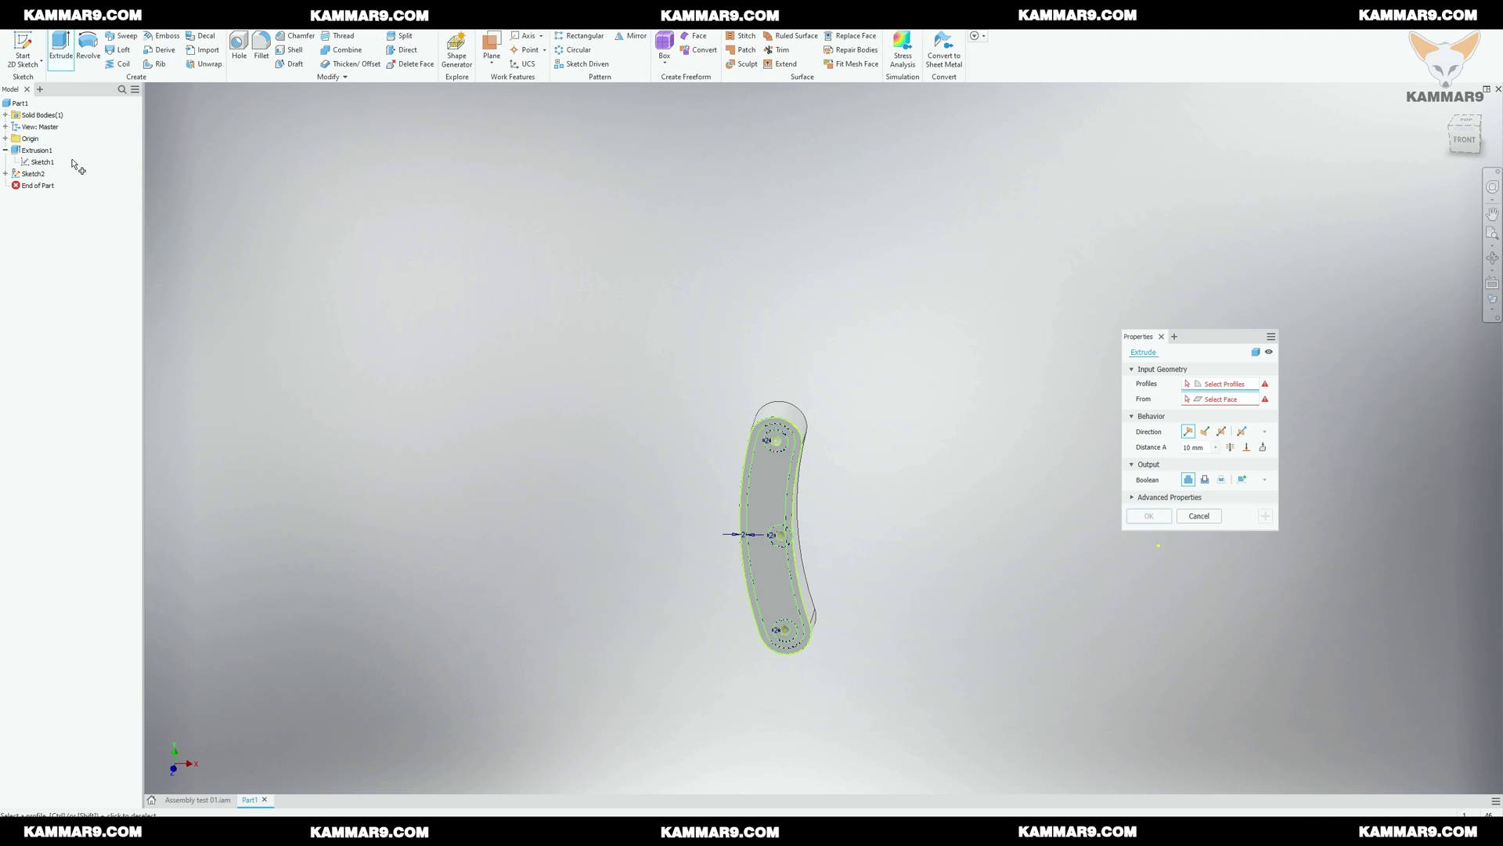
scroll(771, 599, "up", 4)
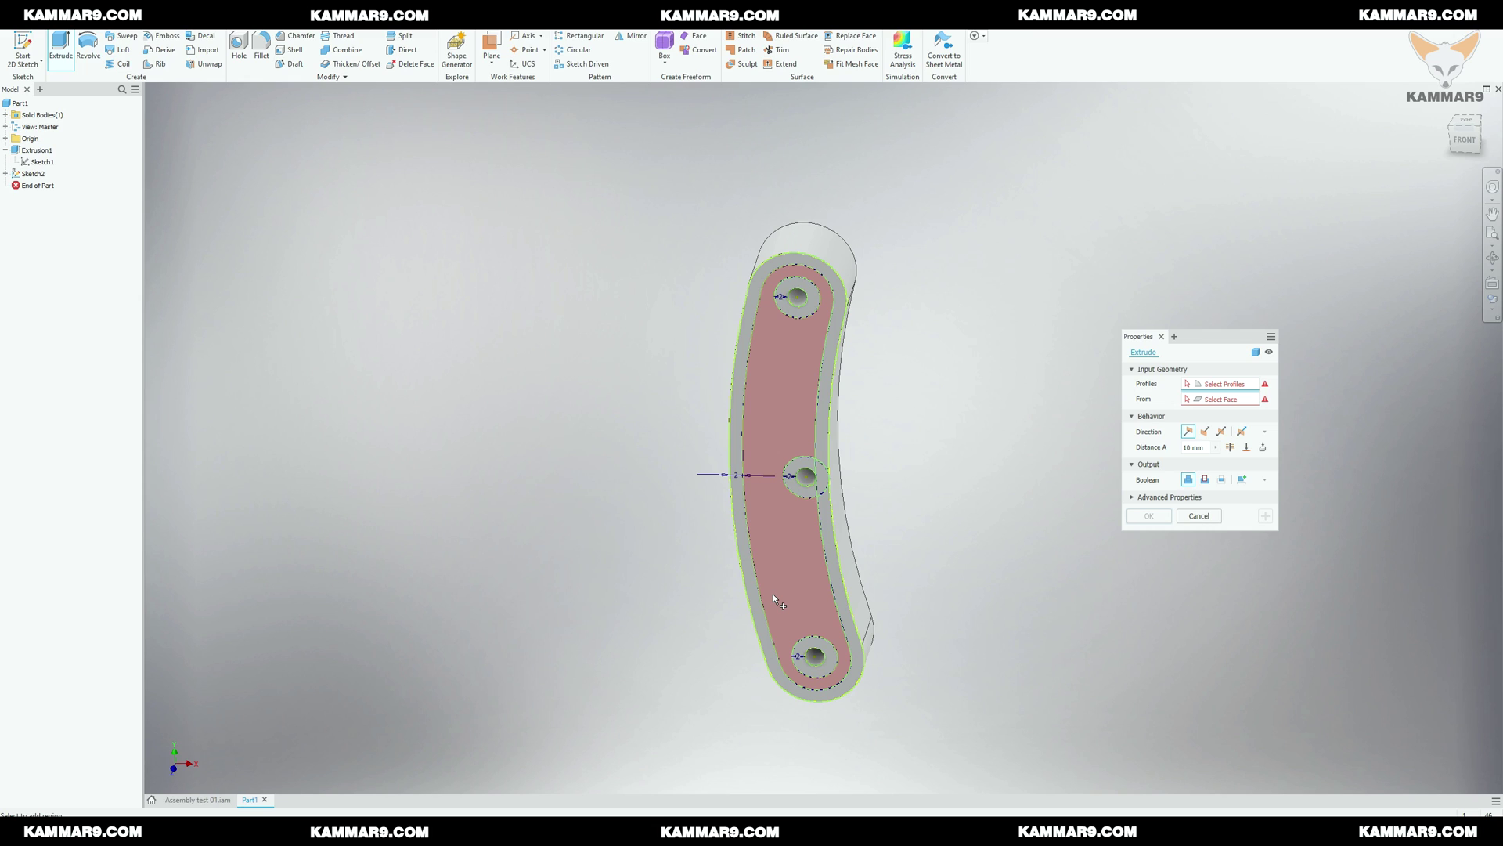
left_click(773, 596)
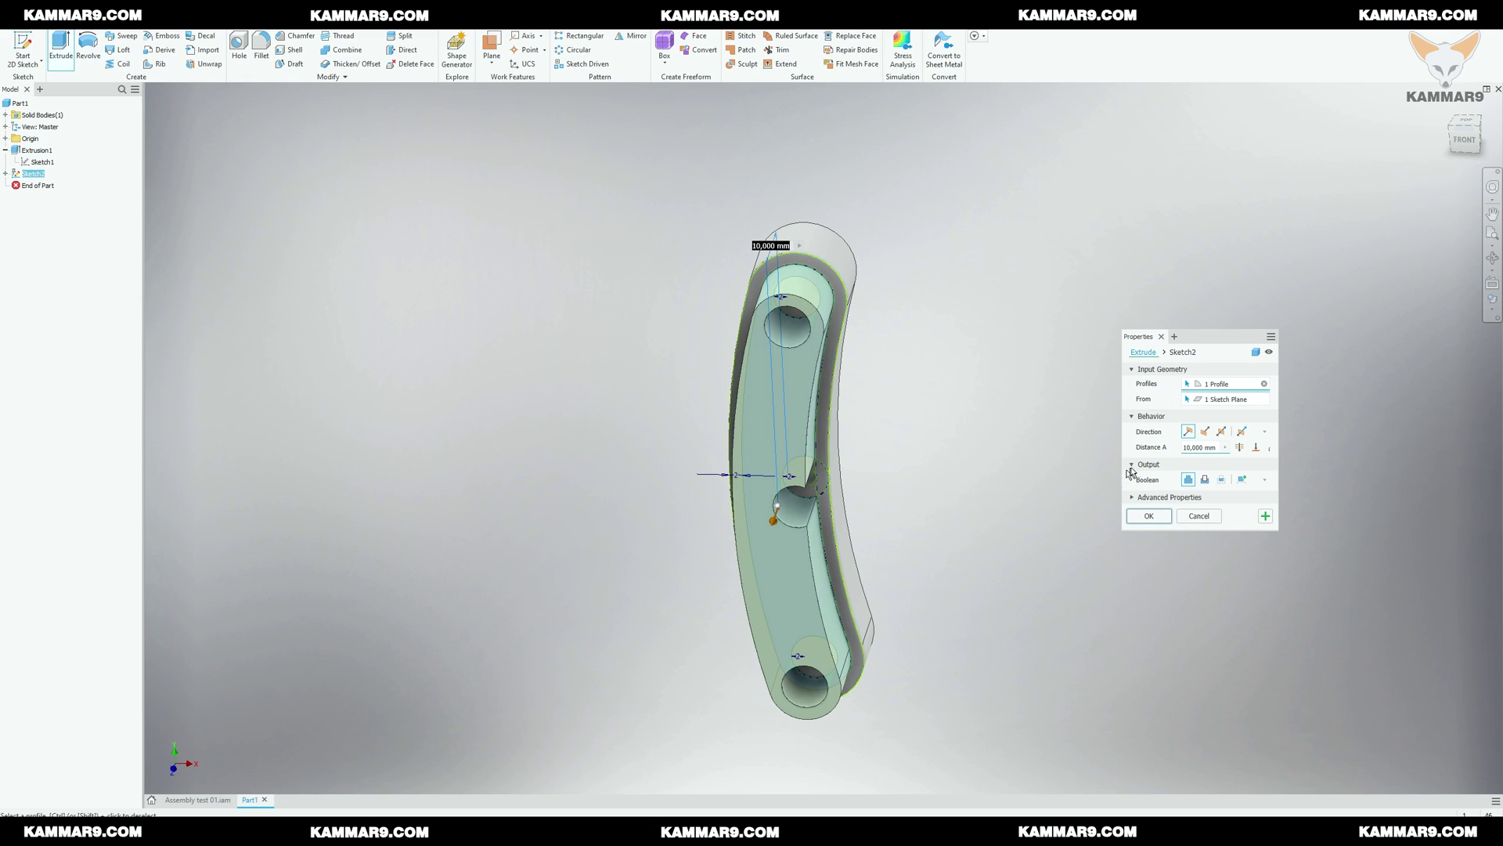
left_click(1205, 480)
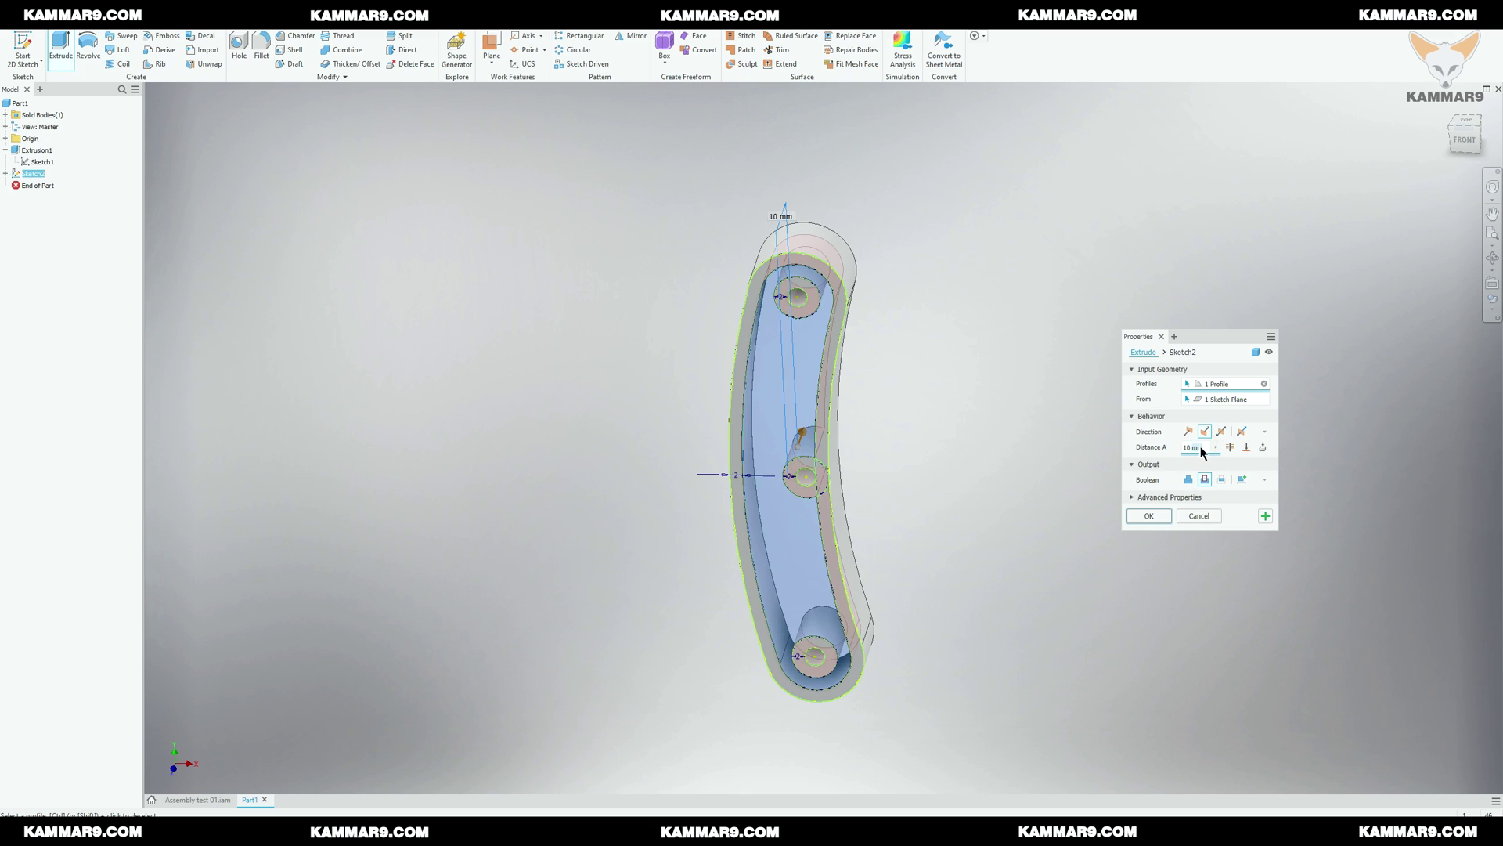
double_click(1202, 447)
type("1")
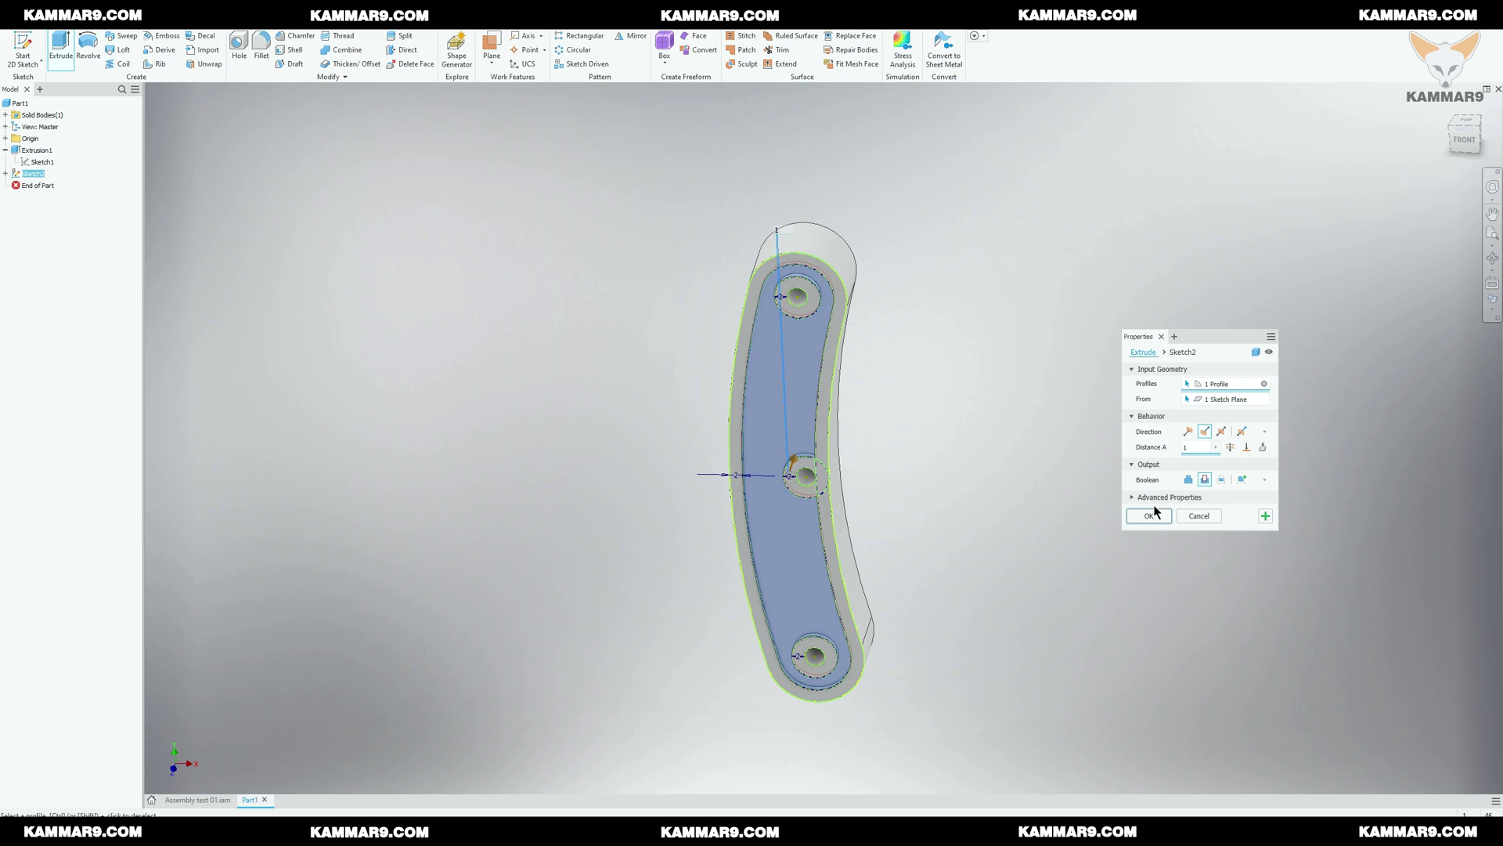
left_click(1149, 515)
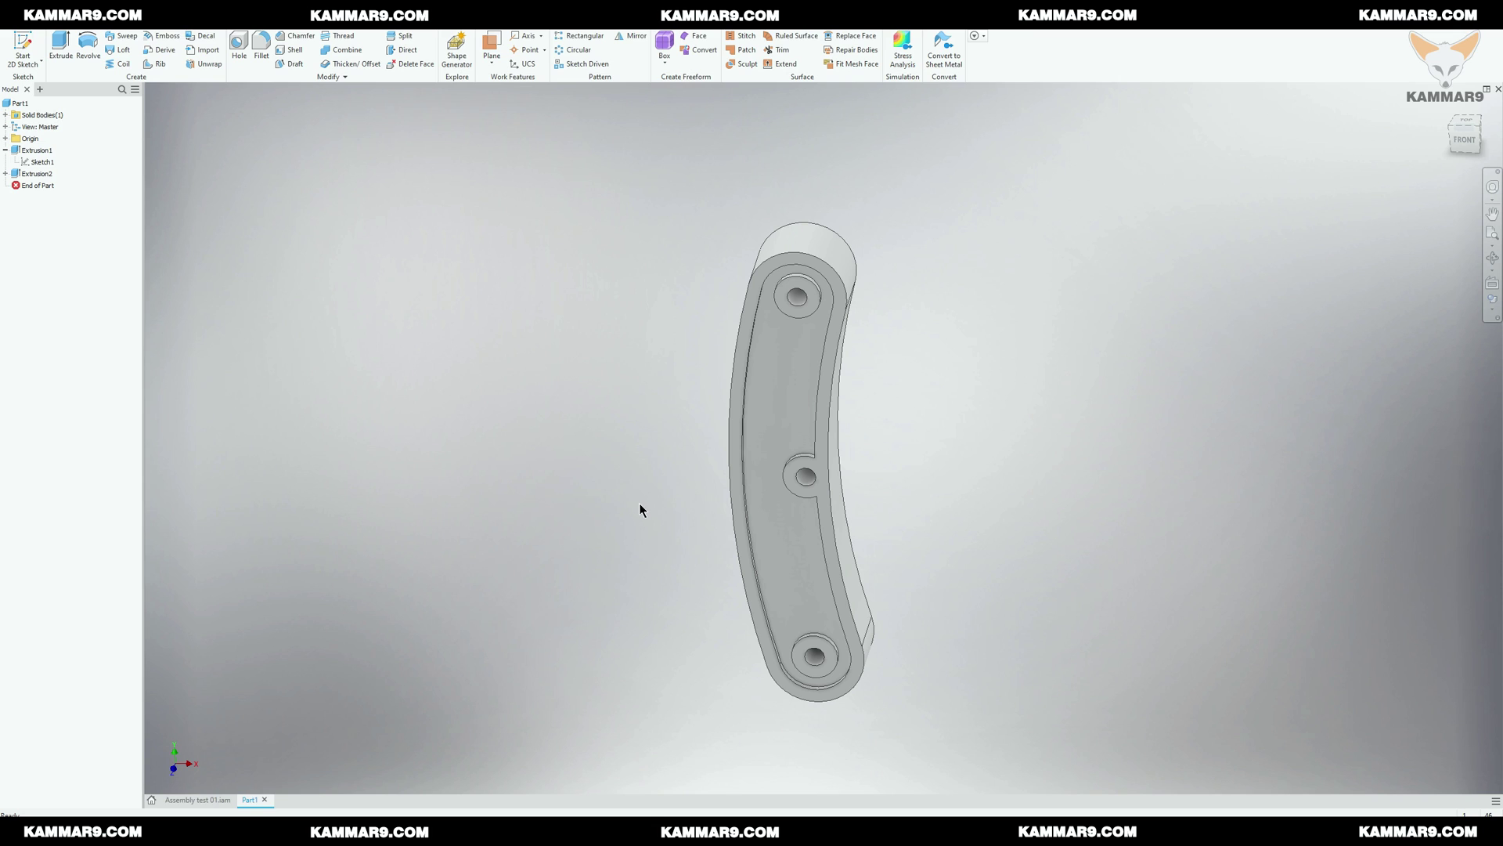
Step: Start a new sketch on the raised rim face around the front pocket
middle_click_drag(648, 504, 668, 497)
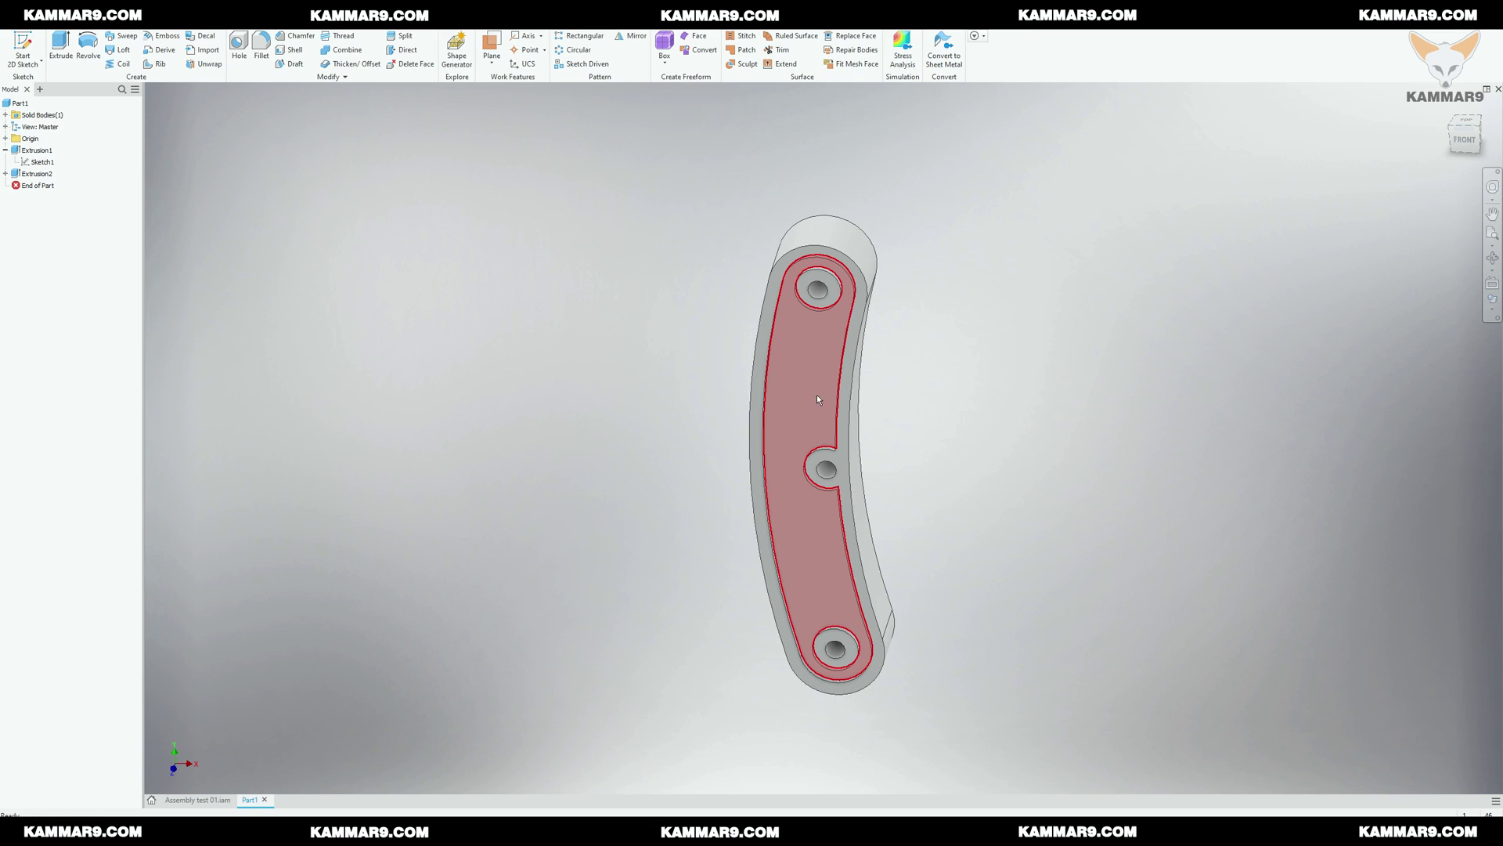
scroll(840, 394, "up", 3)
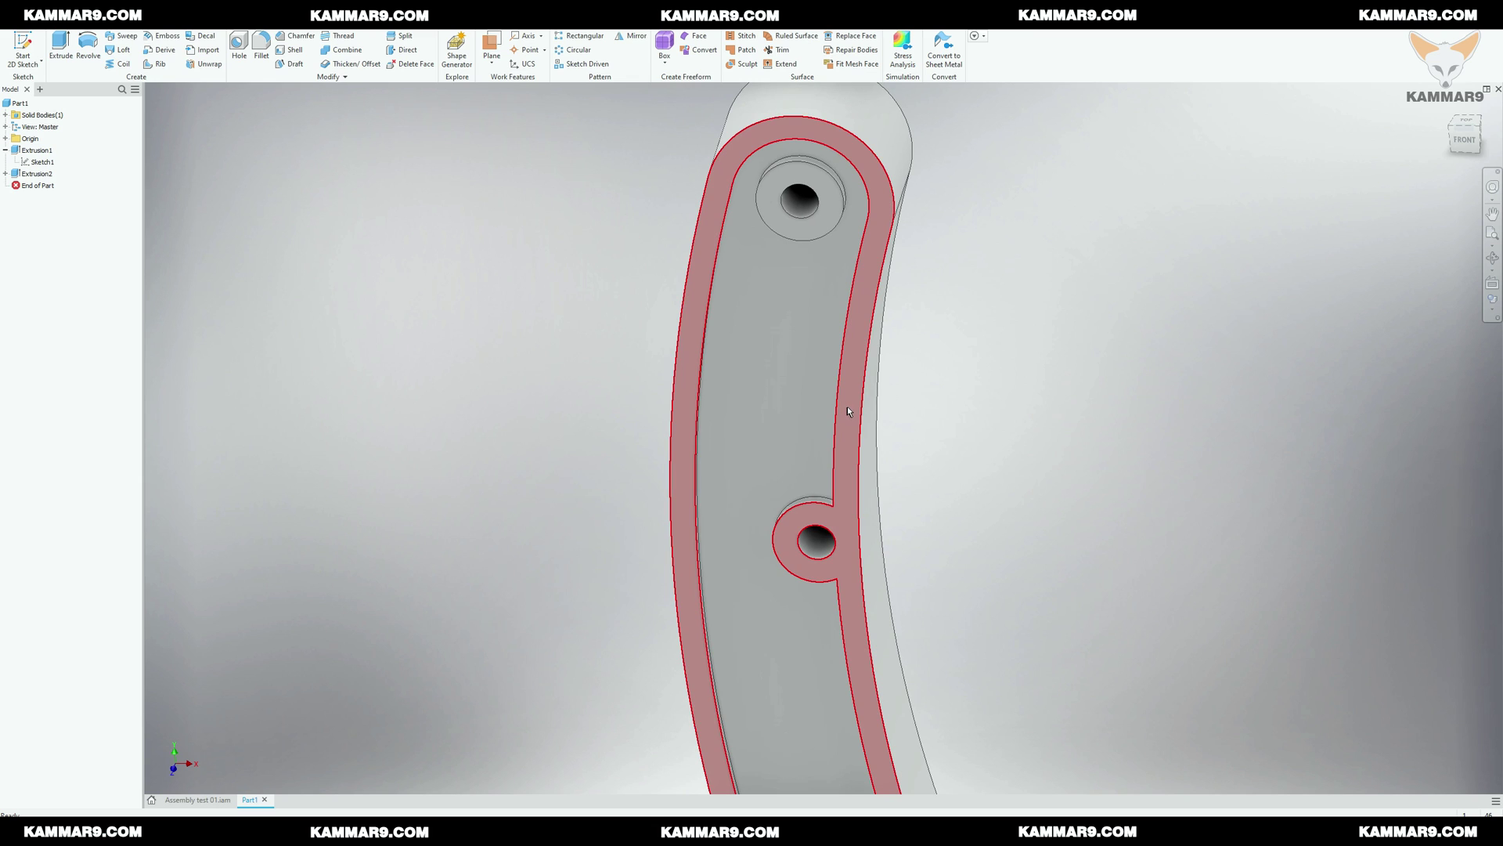
left_click(848, 411)
left_click(22, 47)
scroll(903, 399, "down", 5)
scroll(772, 390, "up", 5)
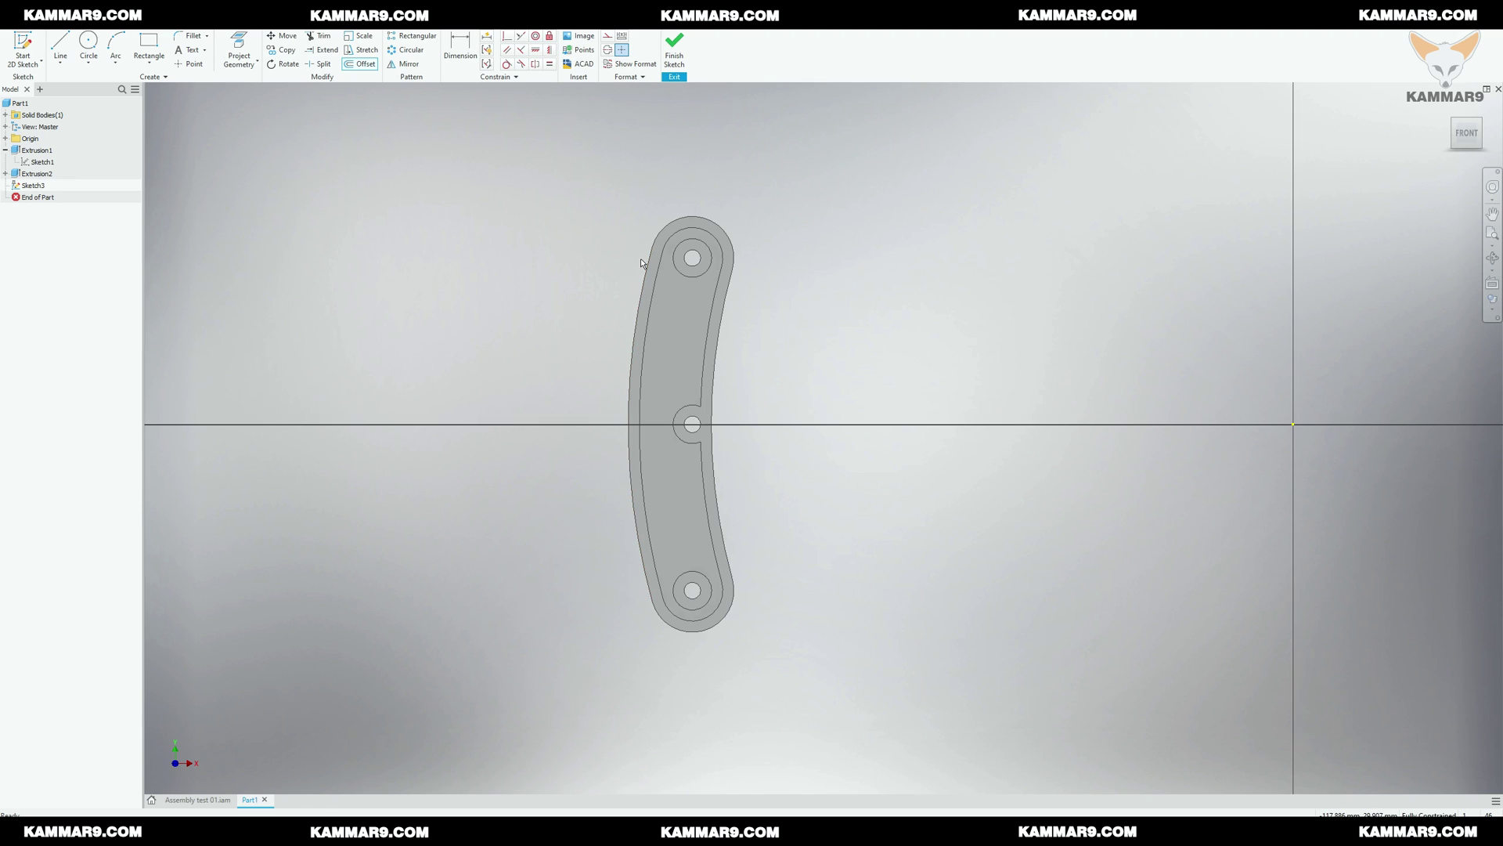
scroll(643, 263, "up", 3)
scroll(690, 225, "down", 2)
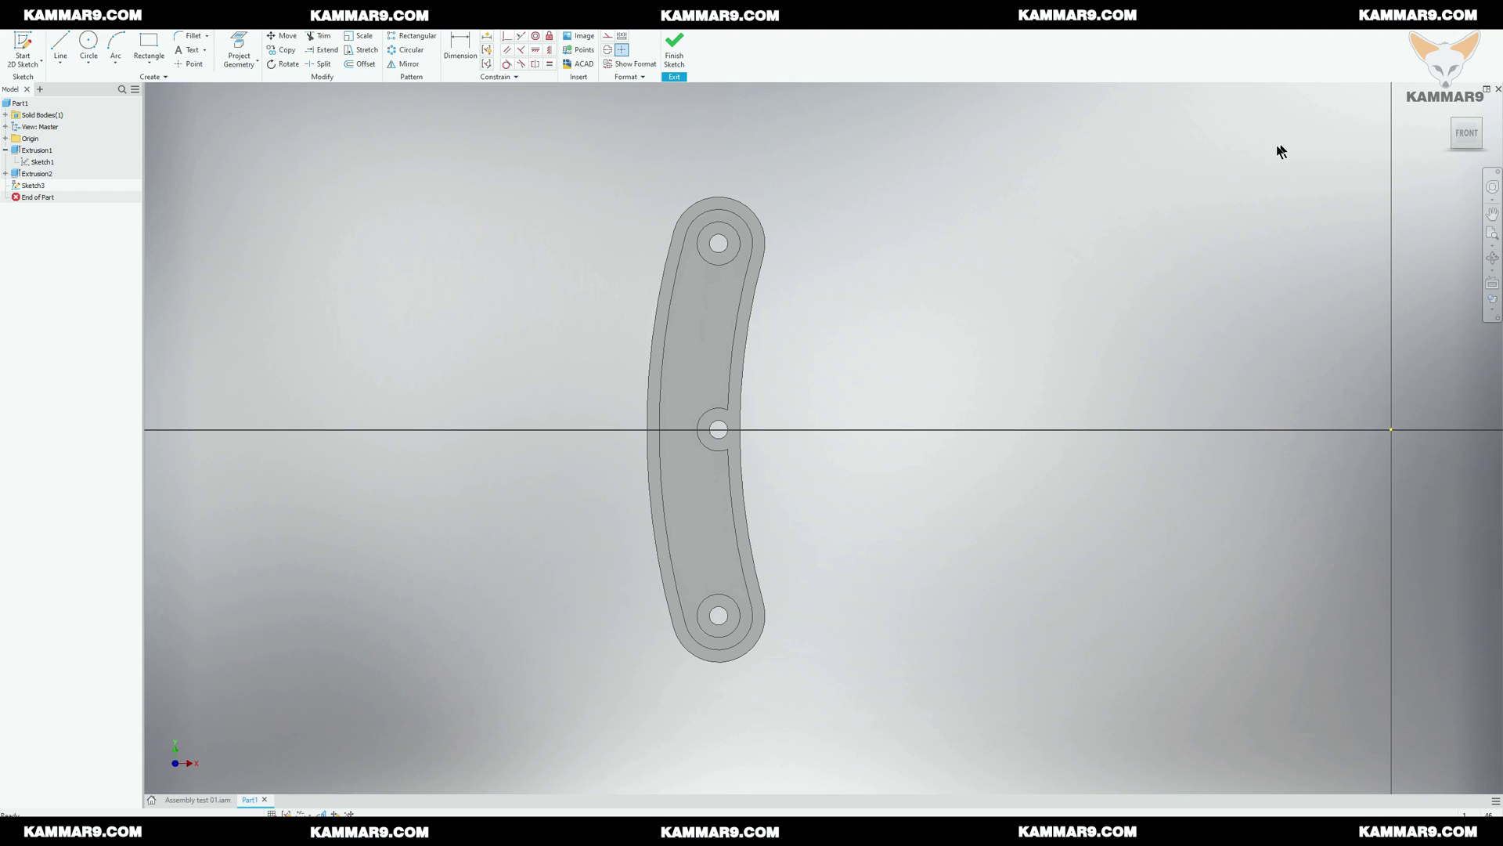
Step: Sketch three connected zigzag lines across the pocket, from the right rim beside the upper hole to the left rim just below the middle hole
scroll(689, 286, "up", 3)
left_click(57, 43)
left_click(816, 233)
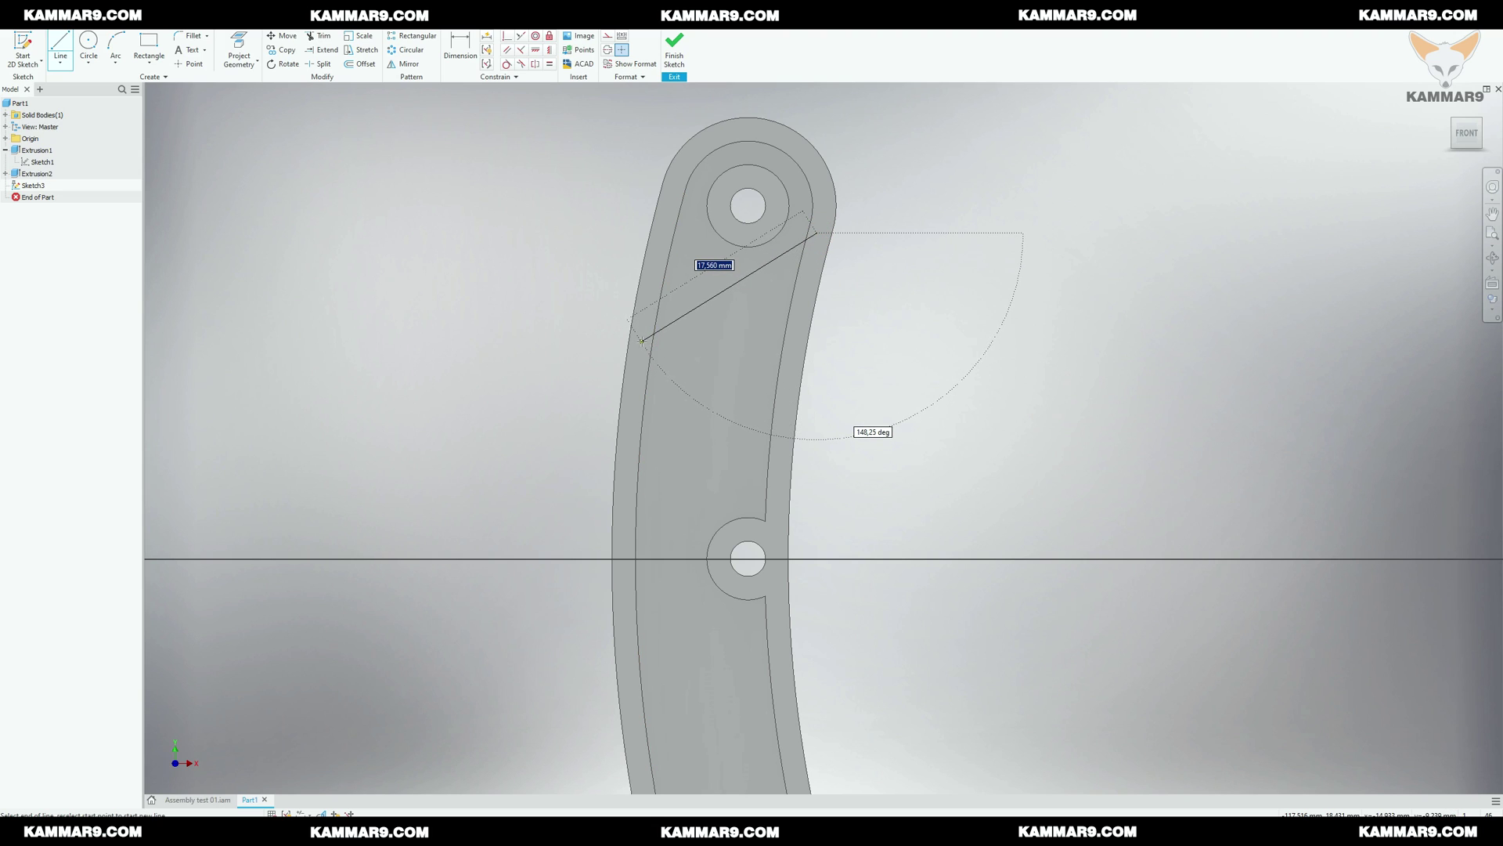
left_click(642, 341)
left_click(772, 498)
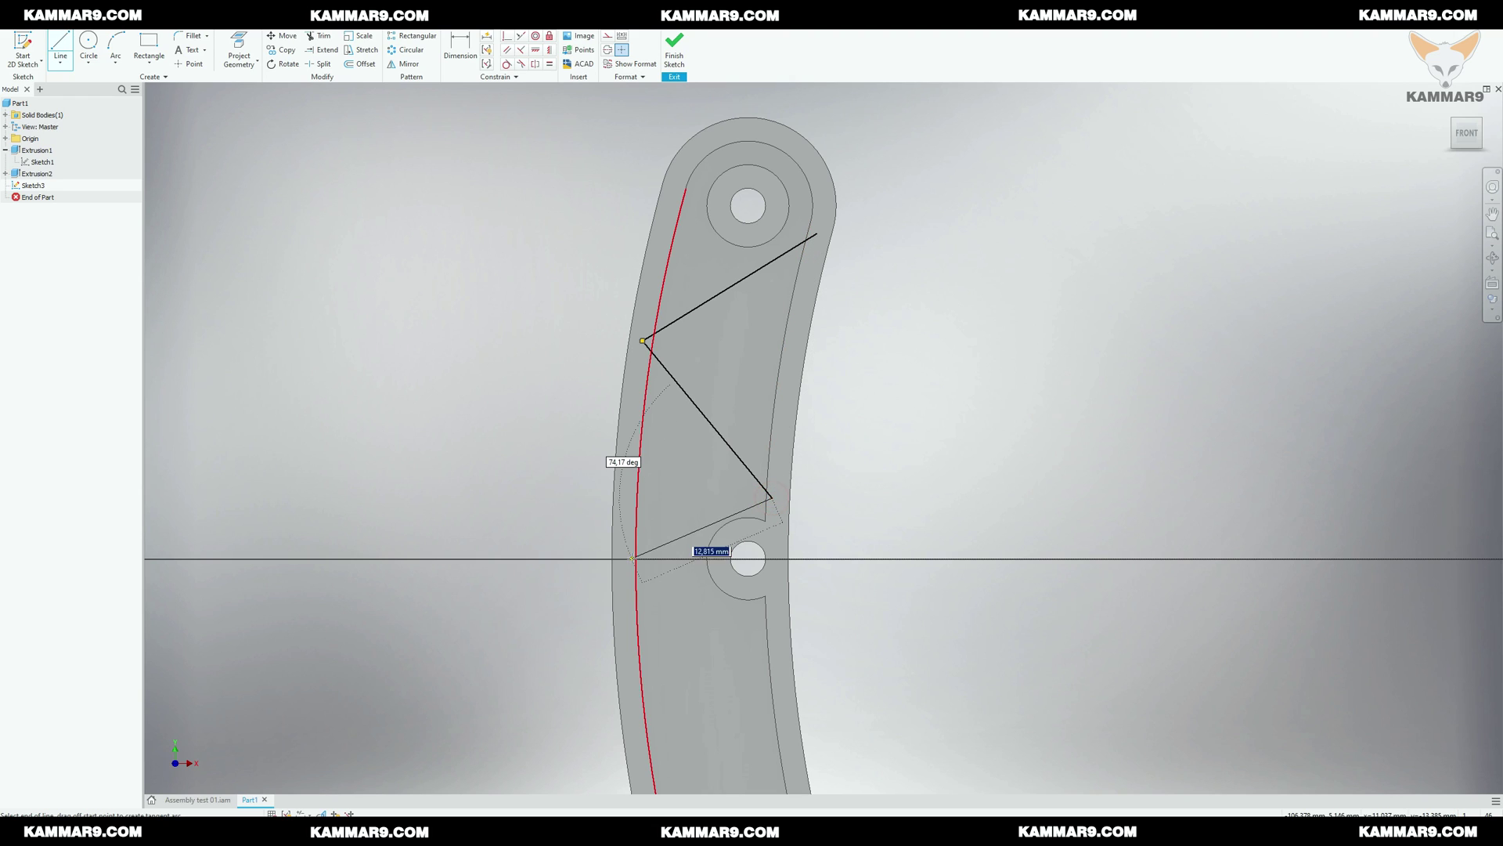
left_click(628, 597)
Step: Continue the zigzag with three more lines down to the right rim beside the lower hole and finish the sketch
scroll(642, 486, "down", 5)
scroll(705, 439, "up", 7)
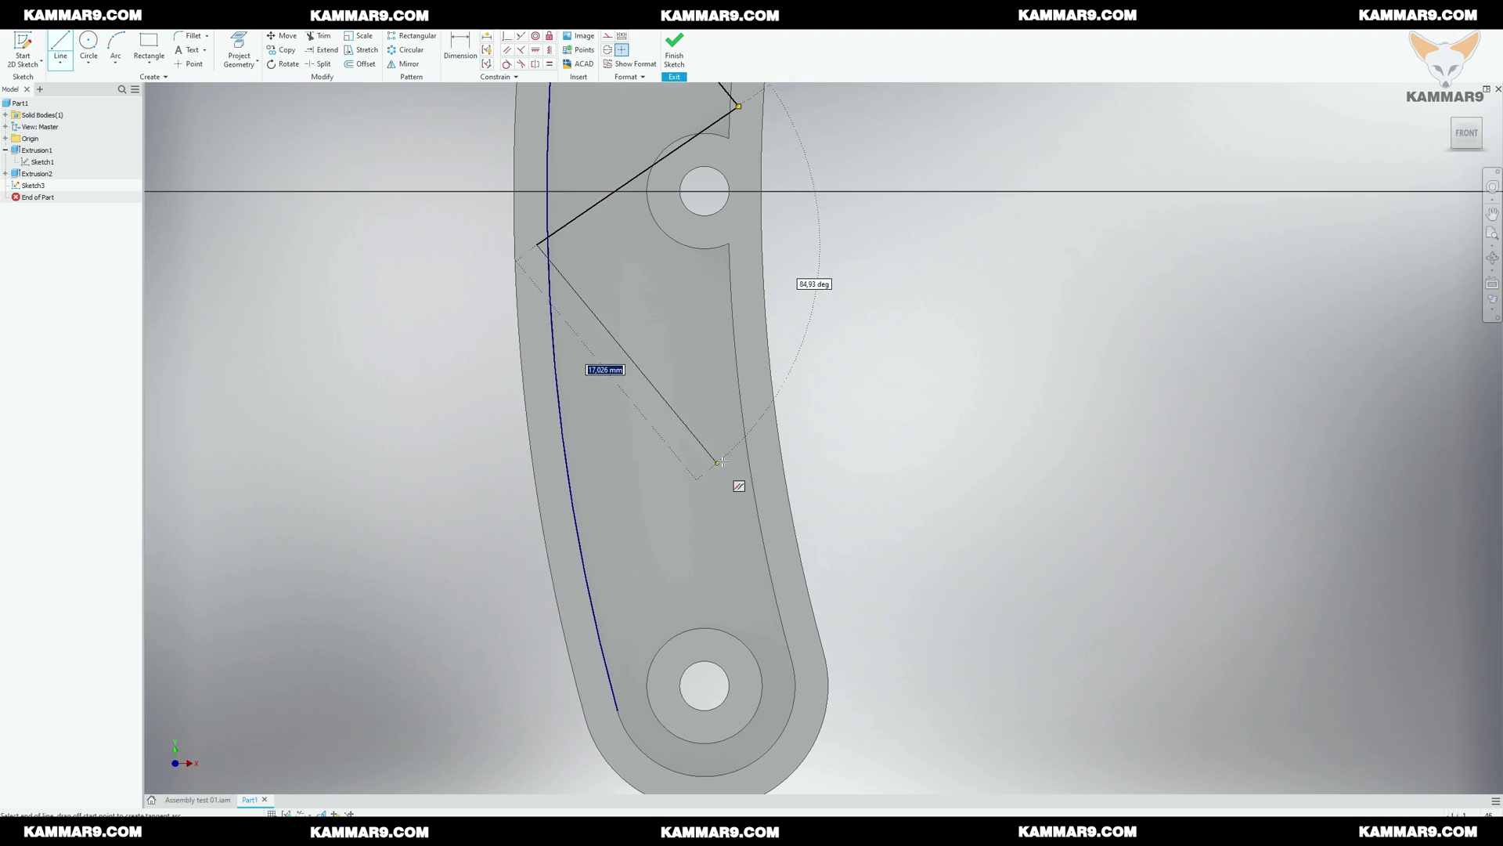
left_click(758, 462)
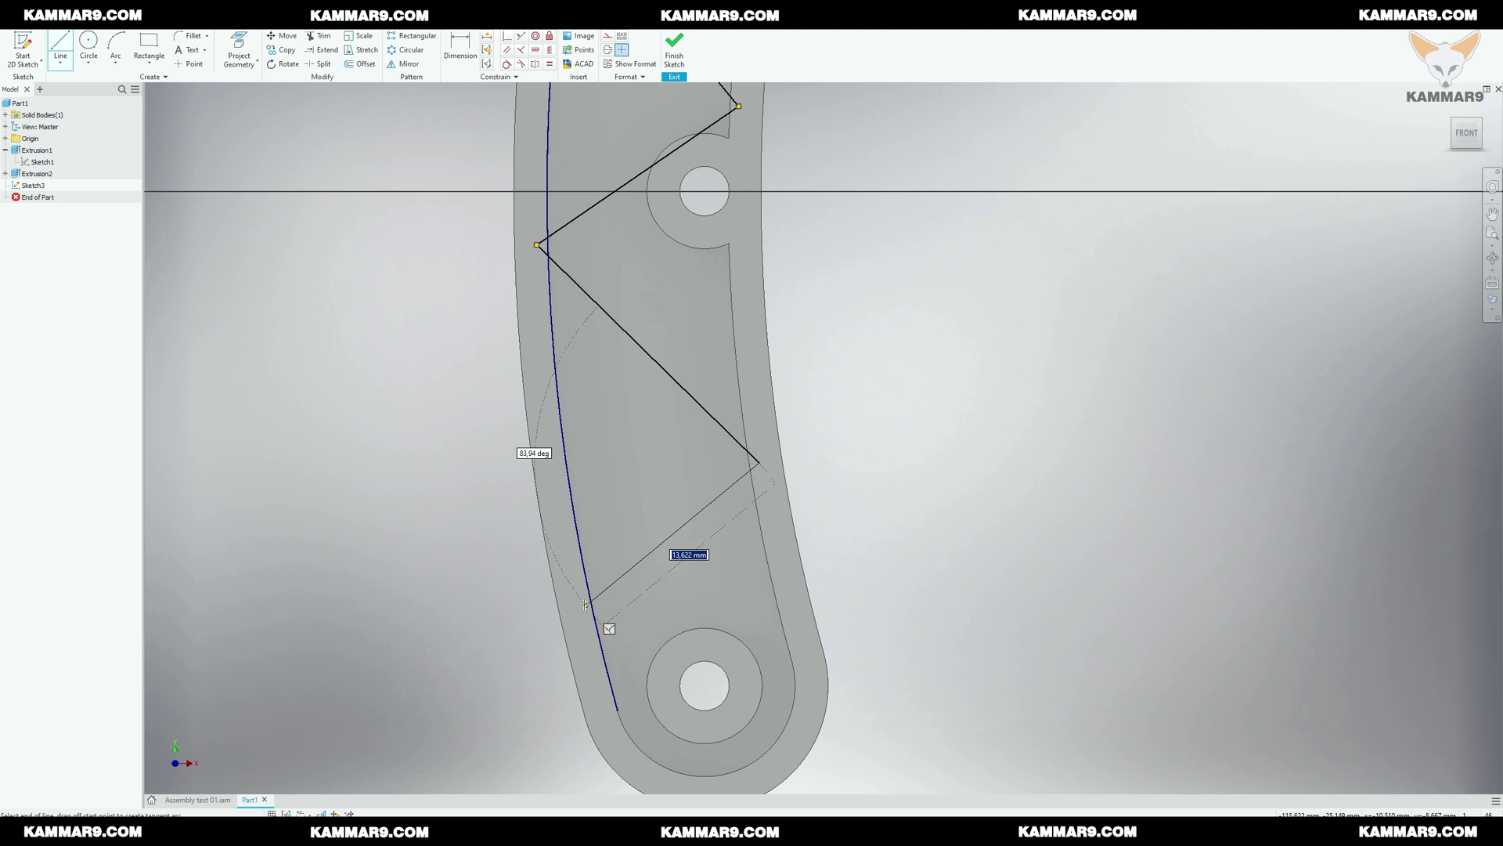
left_click(586, 605)
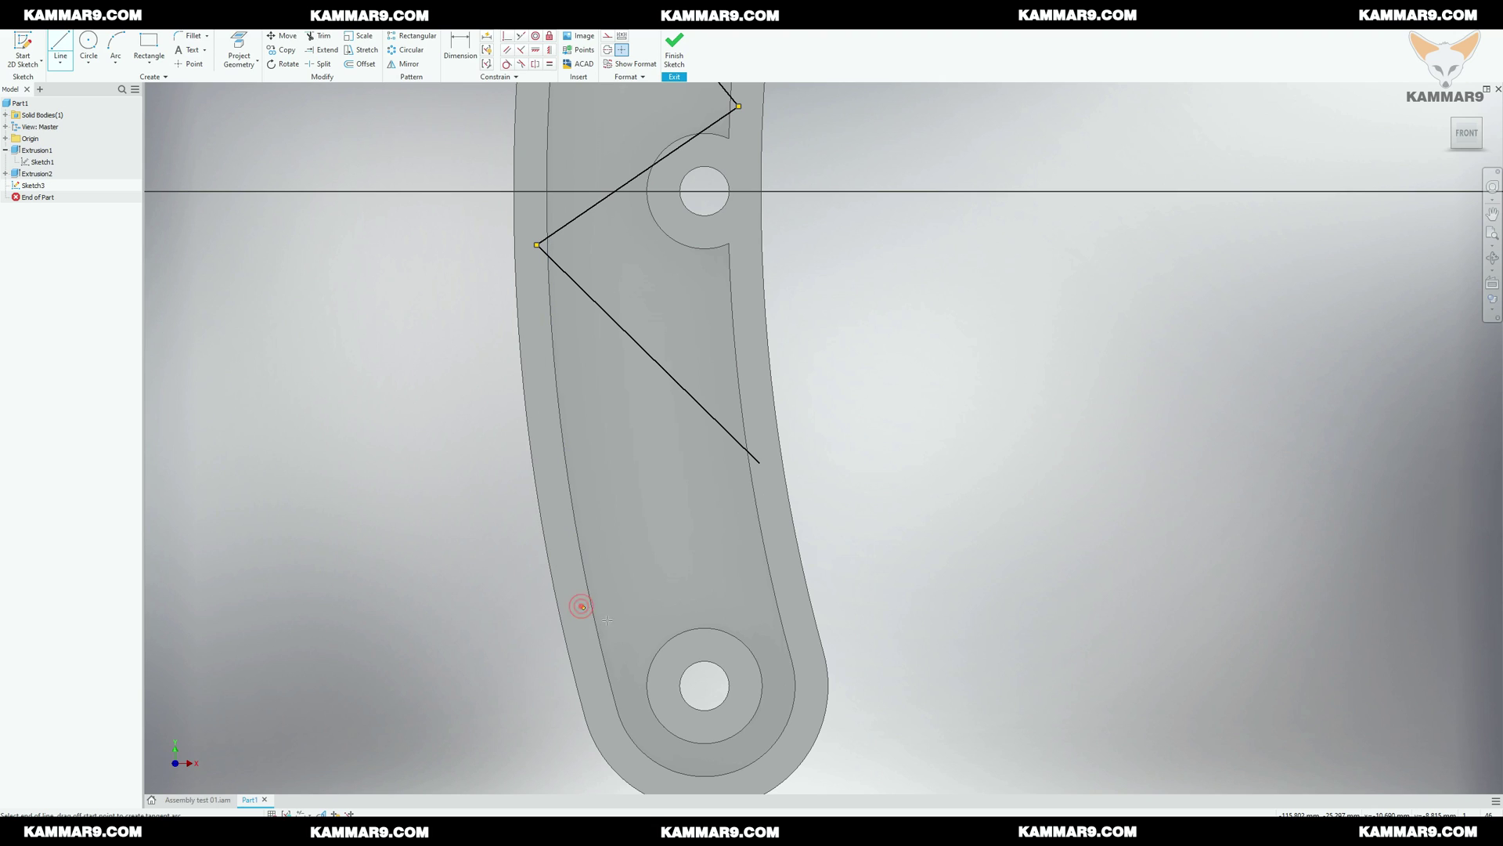
left_click(805, 665)
key("Escape")
scroll(832, 605, "down", 5)
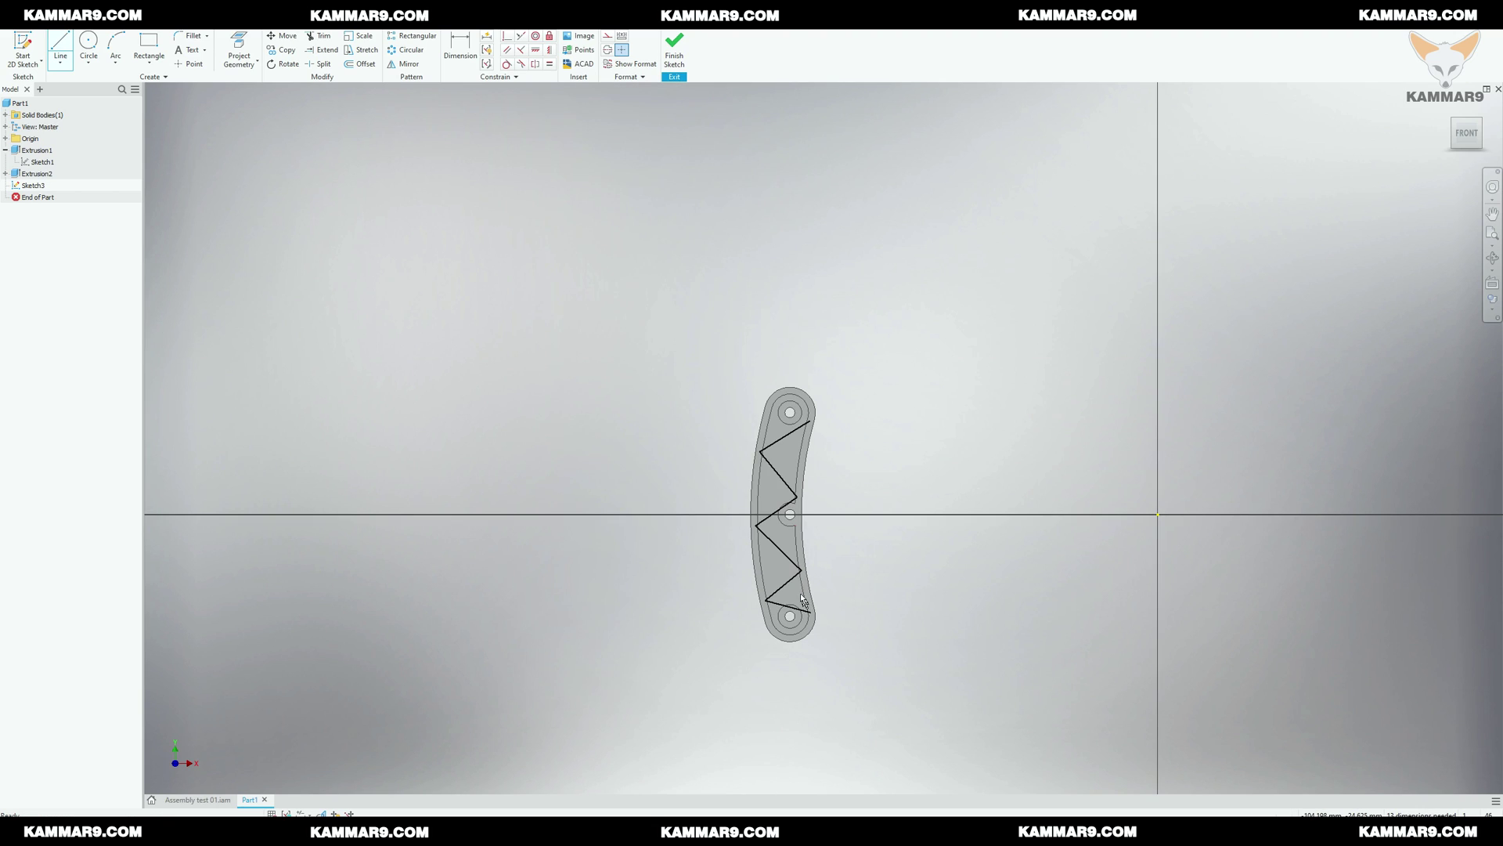
scroll(731, 379, "up", 3)
left_click(675, 50)
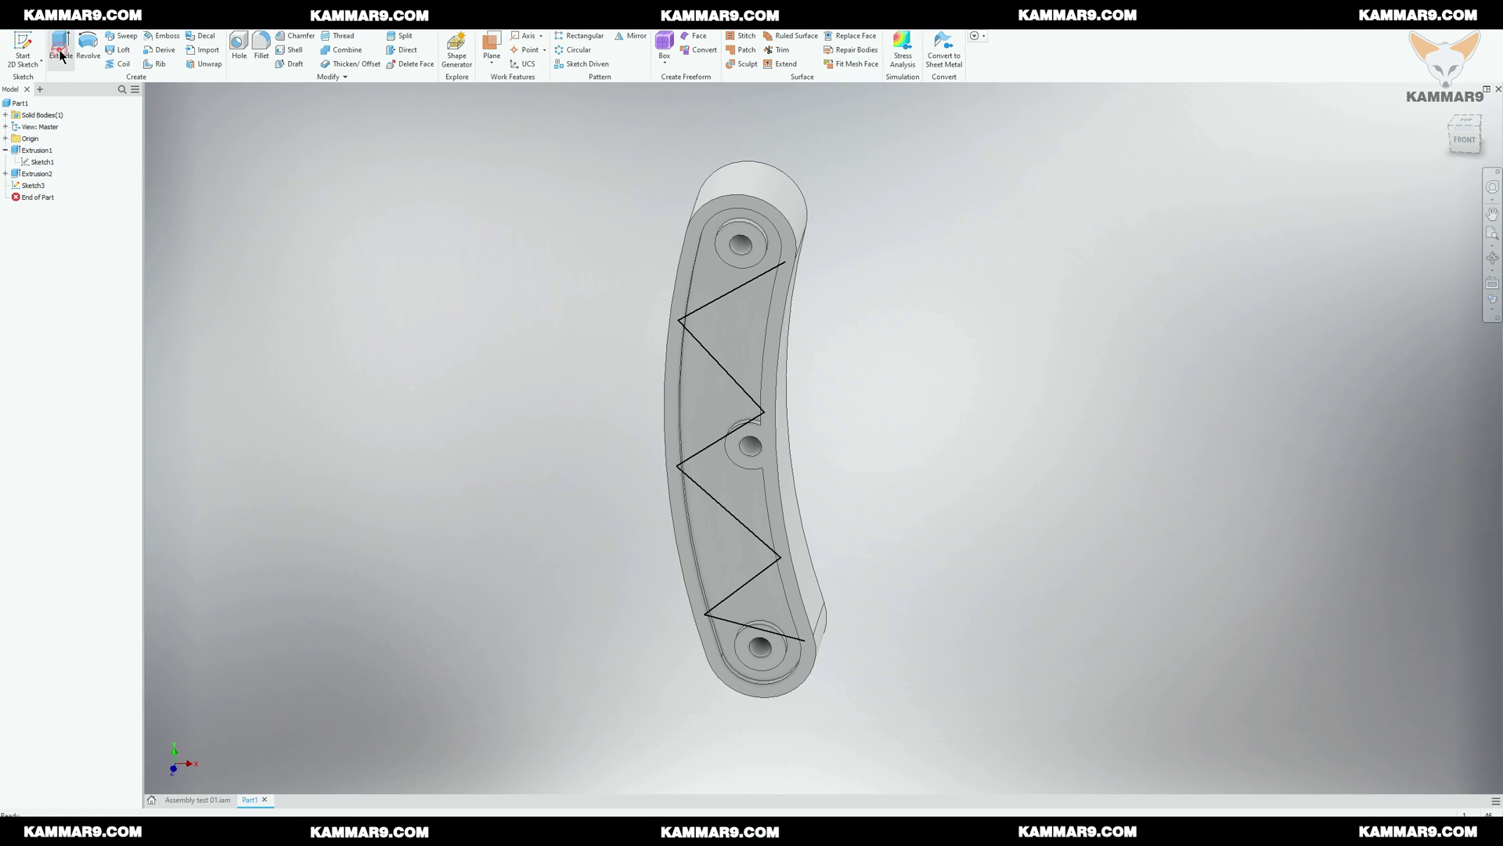
Step: Set up an Extrude in surface mode with the zigzag's six lines as the profile
left_click(59, 47)
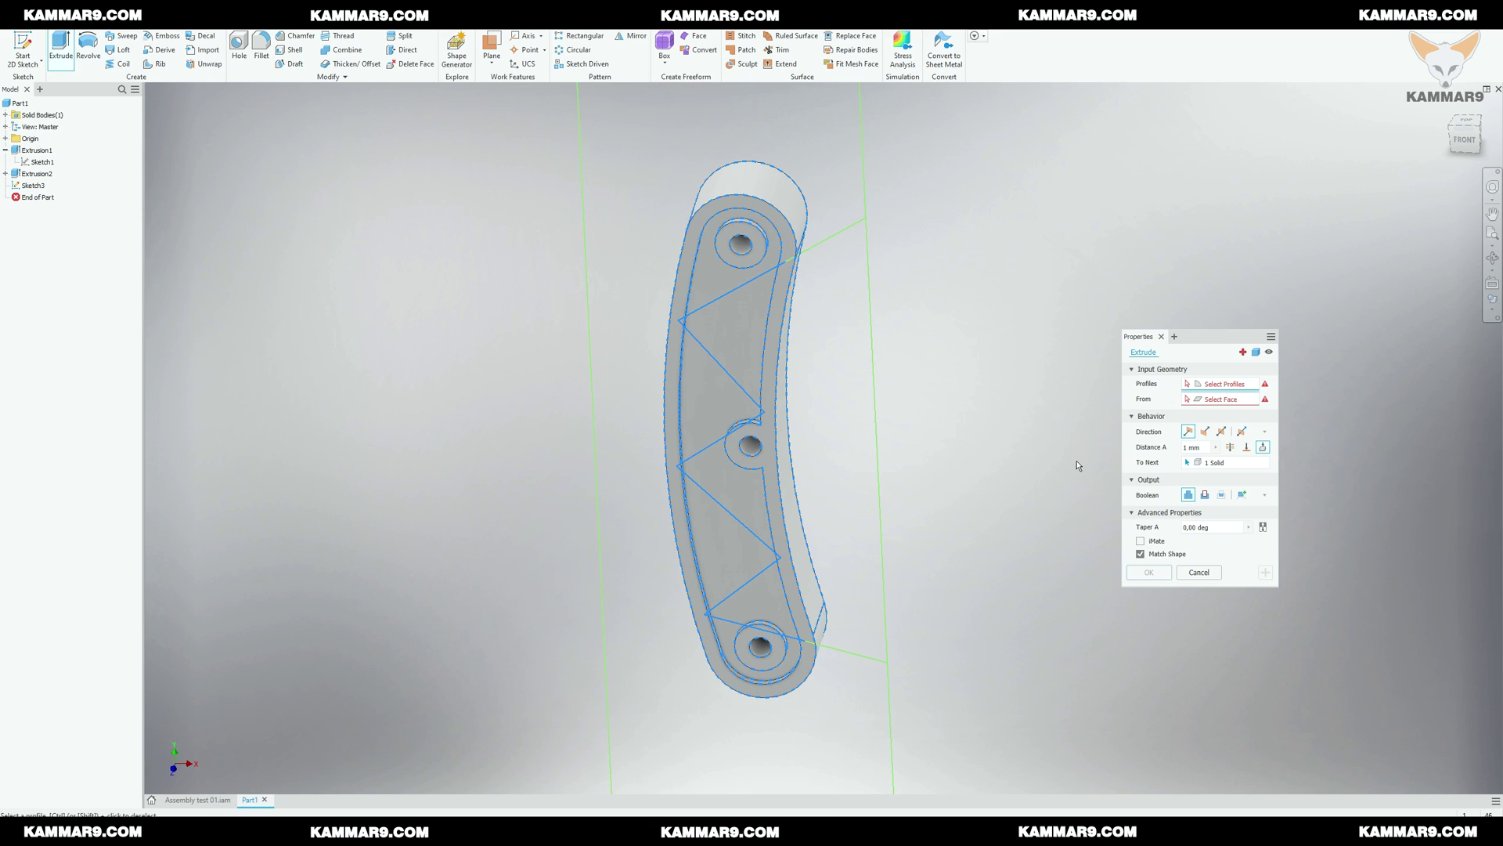
mouse_move(980, 410)
middle_mouse_down("shift")
mouse_move(957, 422)
mouse_move(971, 426)
middle_mouse_up("shift")
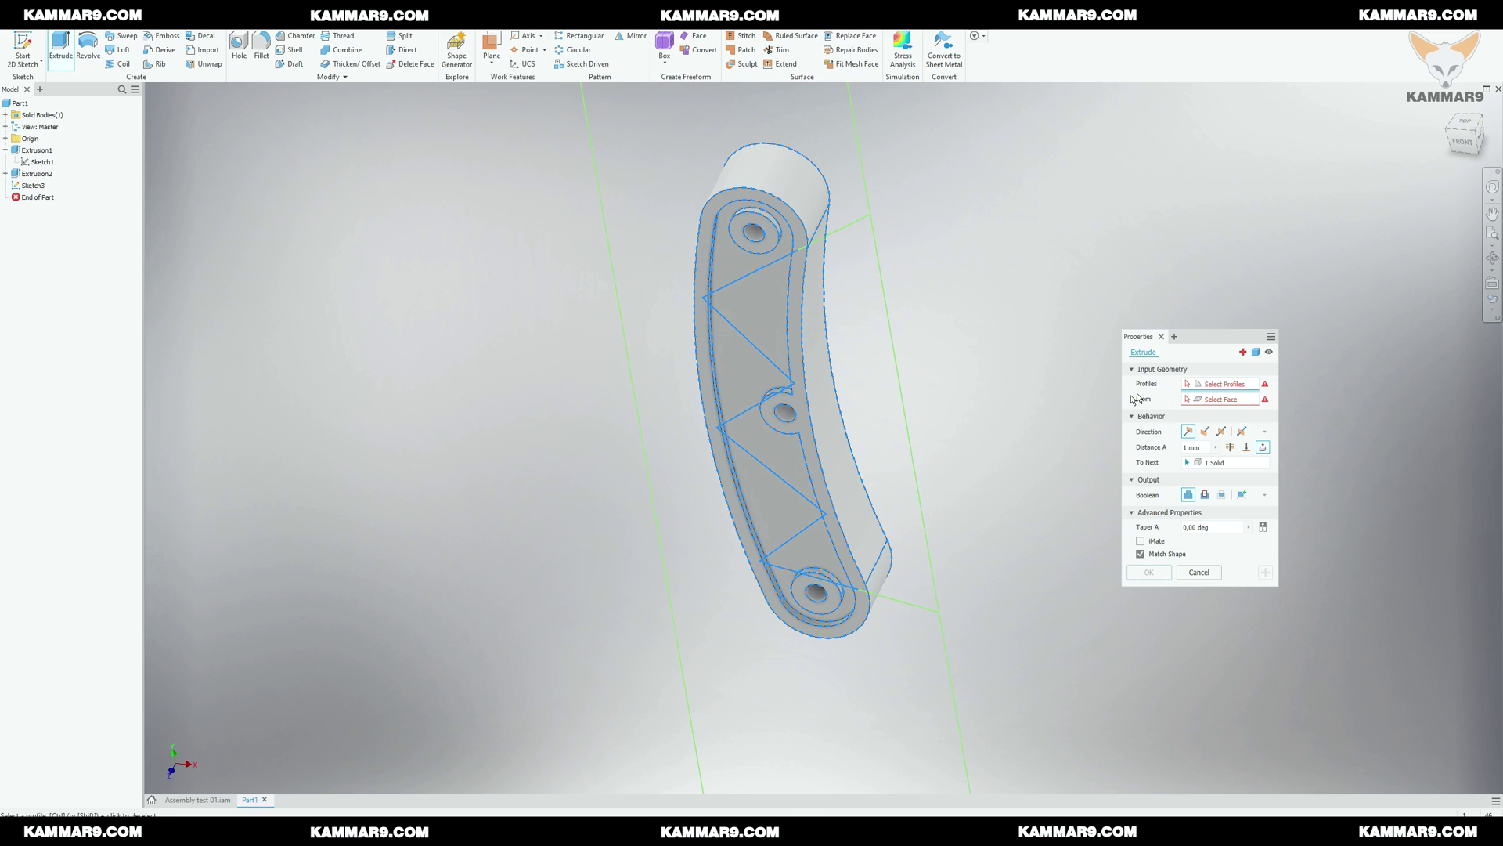
left_click(1258, 352)
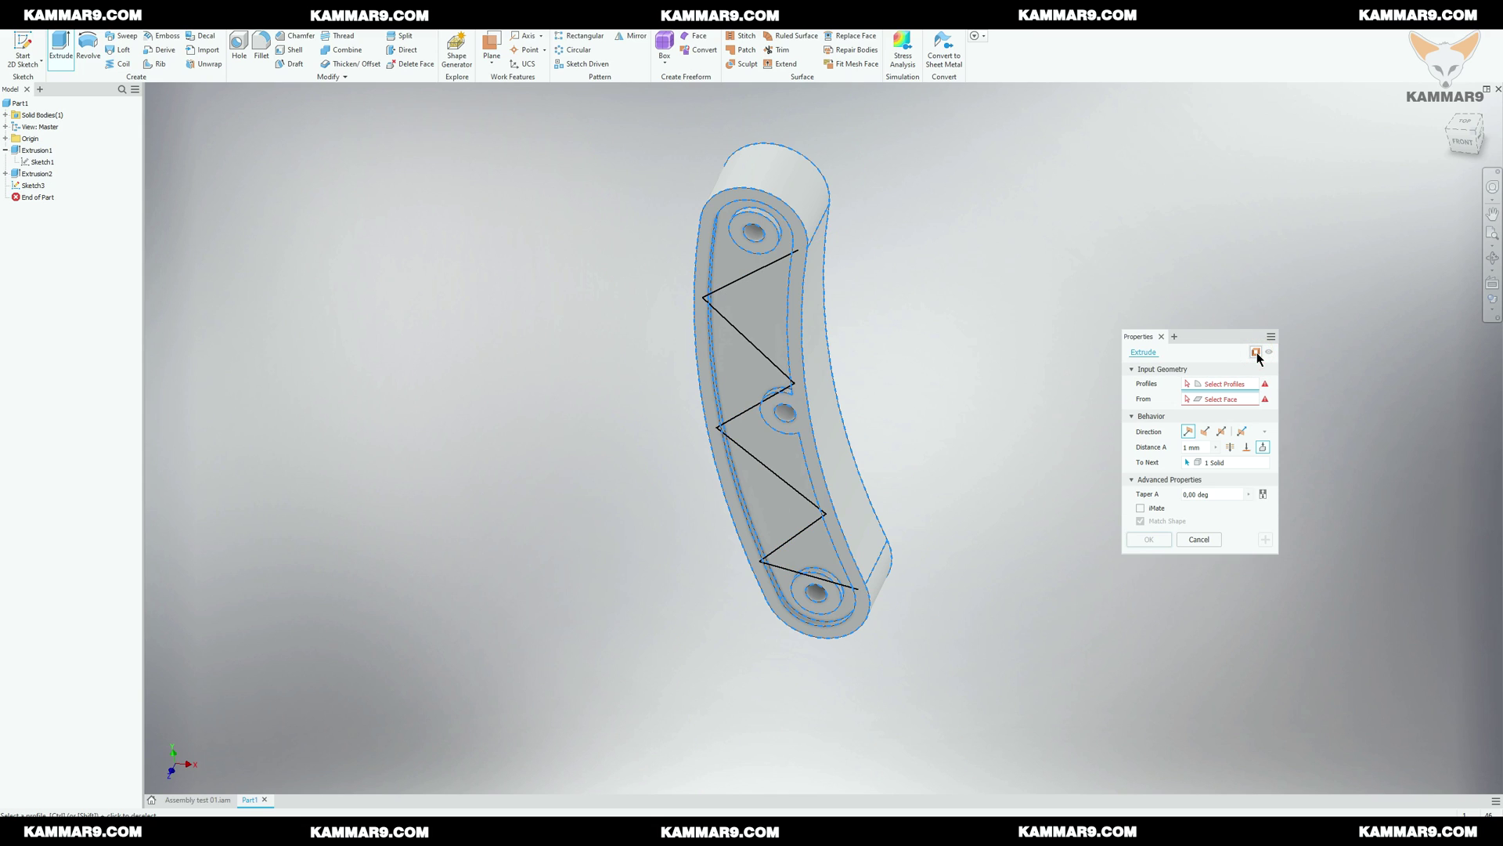
left_click(732, 329)
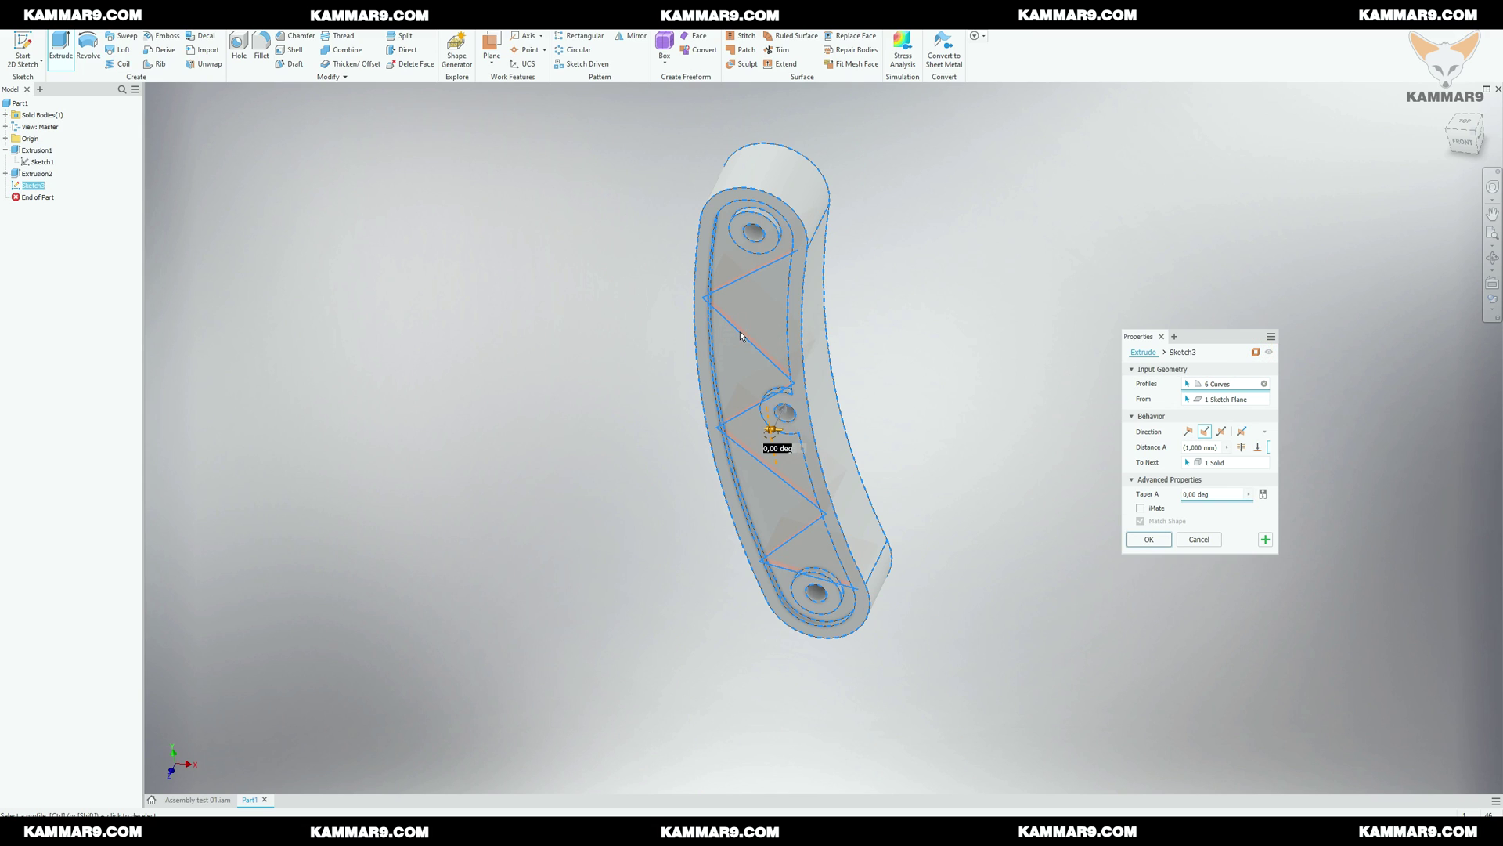
middle_click_drag(912, 389, 721, 292, "shift")
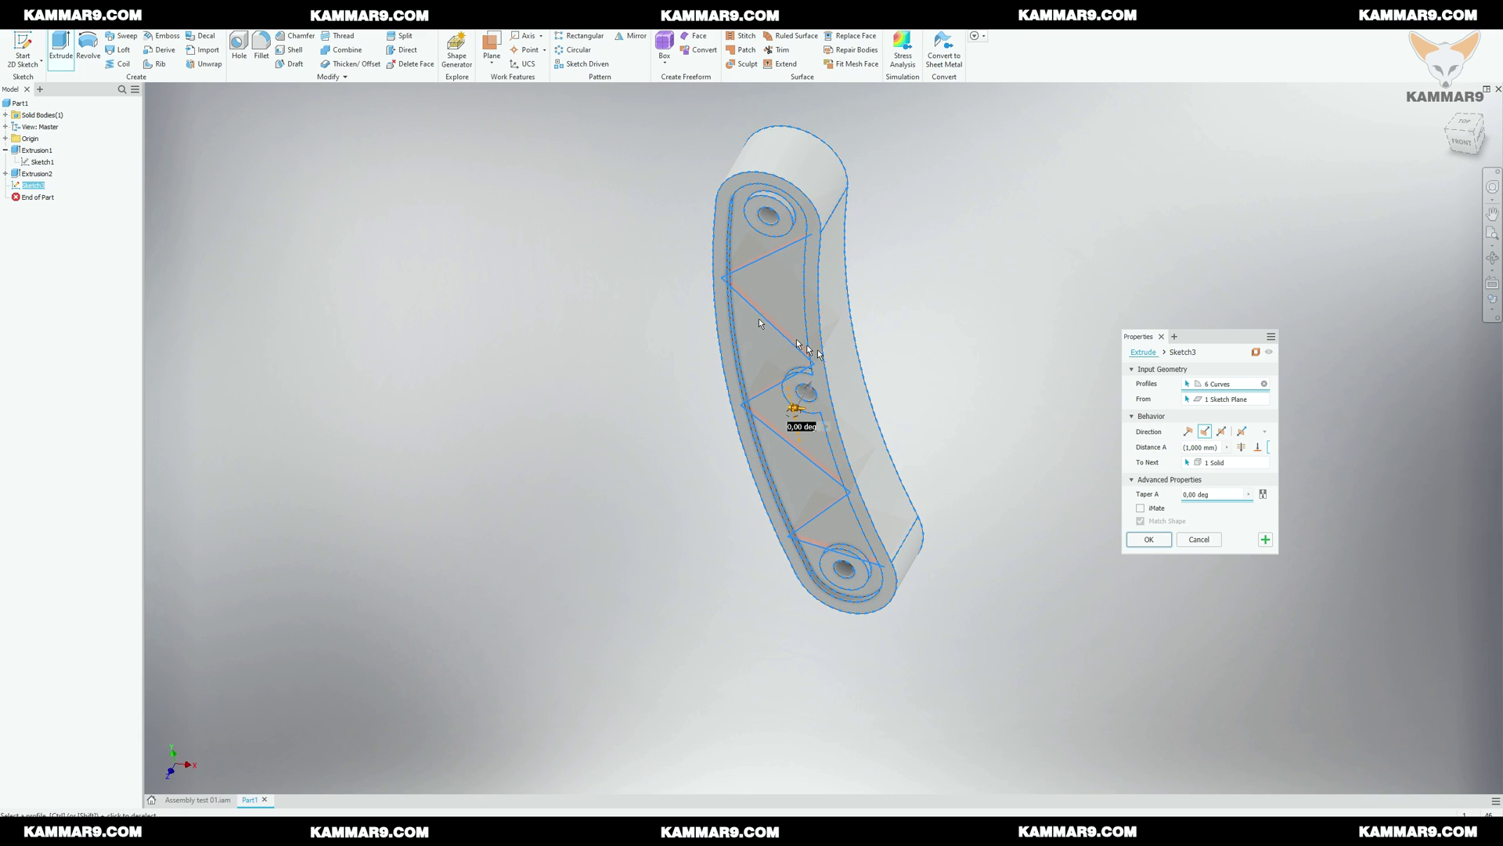
scroll(727, 290, "up", 5)
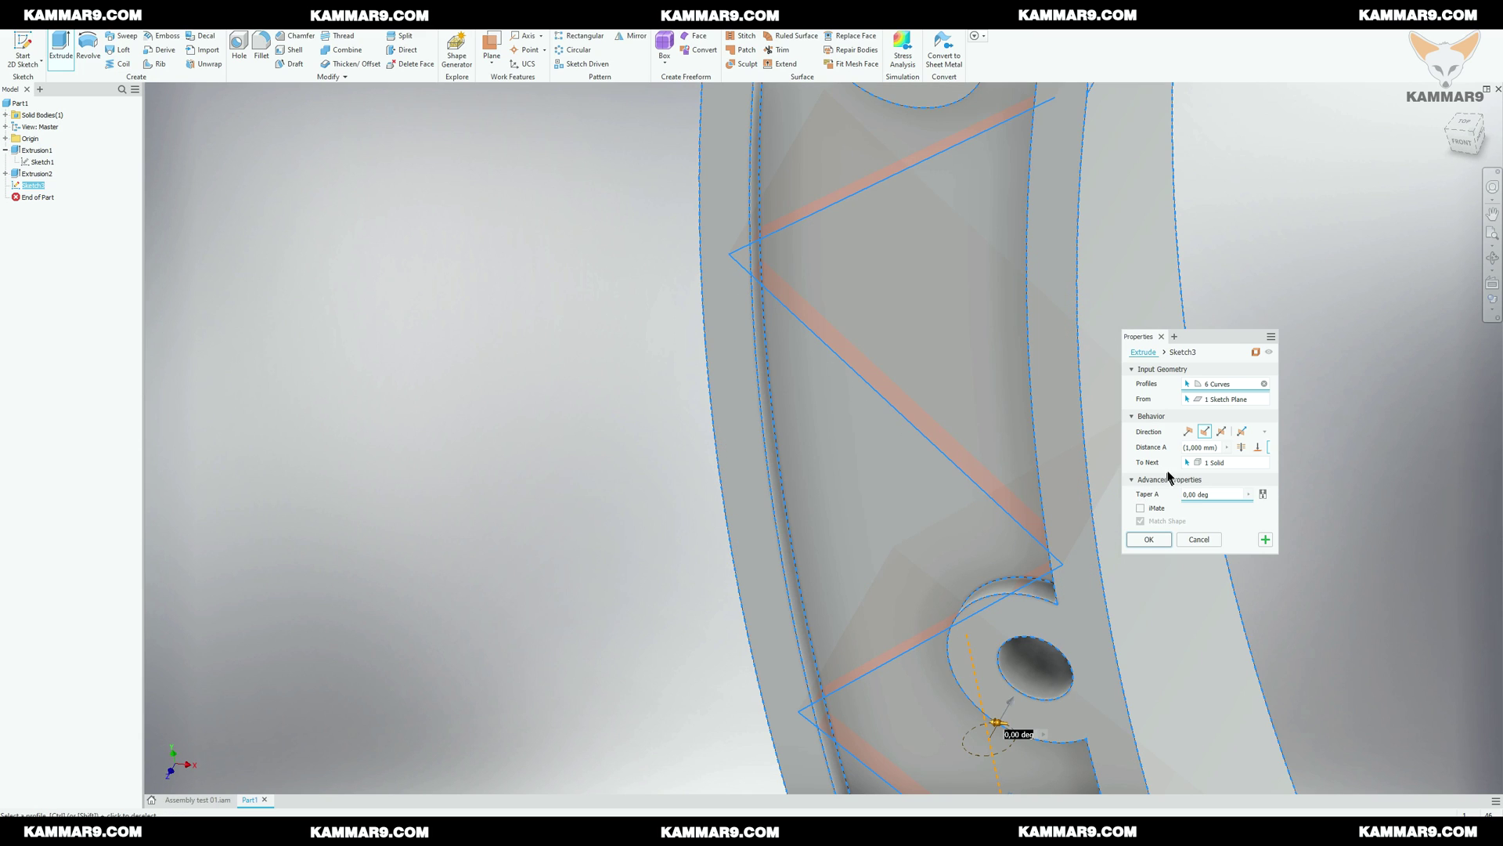
Step: End the zigzag surface extrusion at the pocket's floor face and create it
left_click(1256, 449)
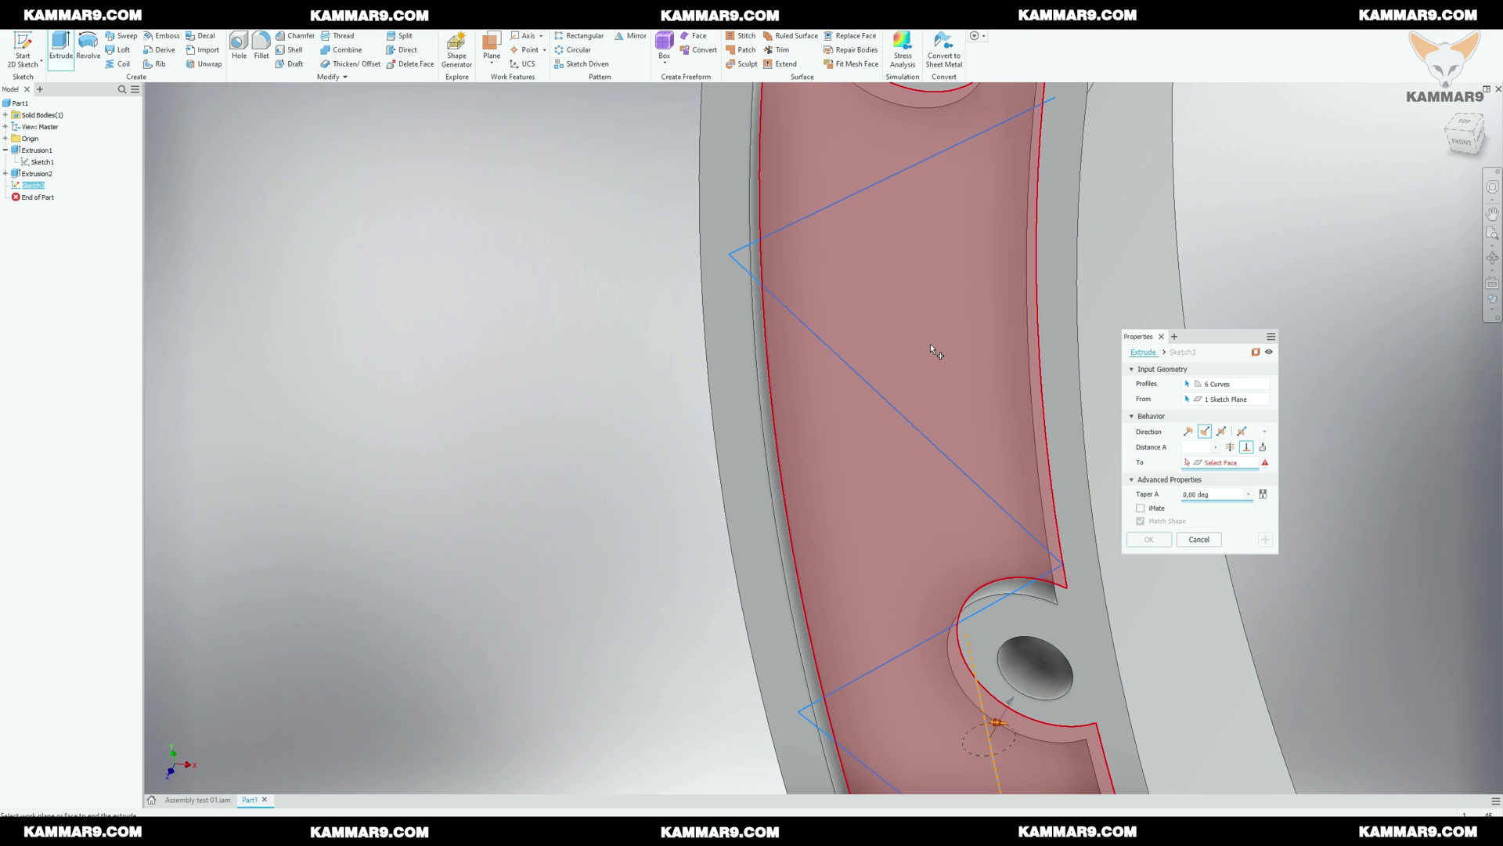
left_click(930, 345)
scroll(694, 403, "down", 5)
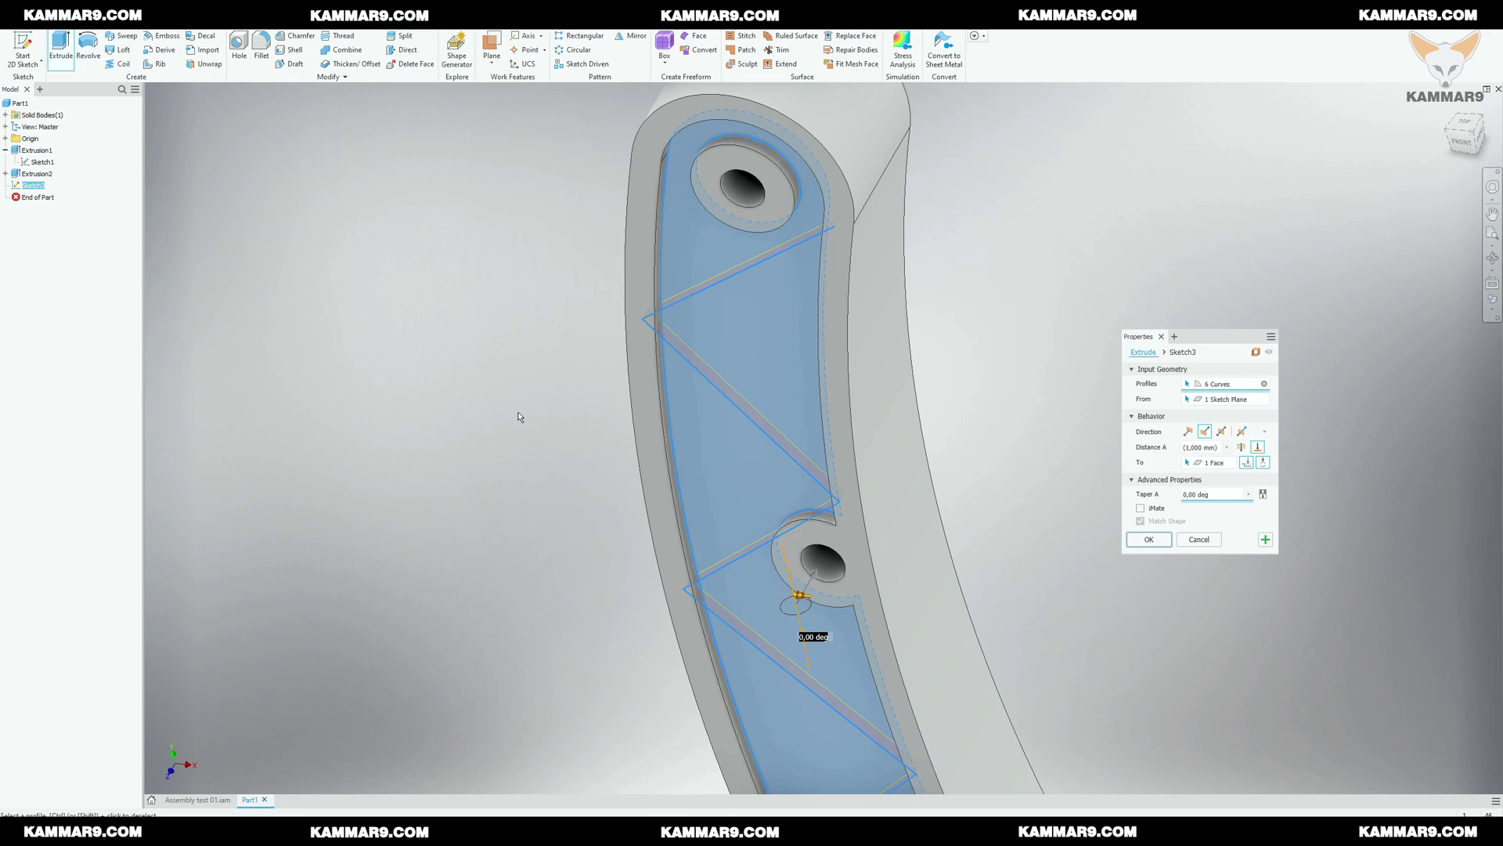
scroll(617, 561, "up", 5)
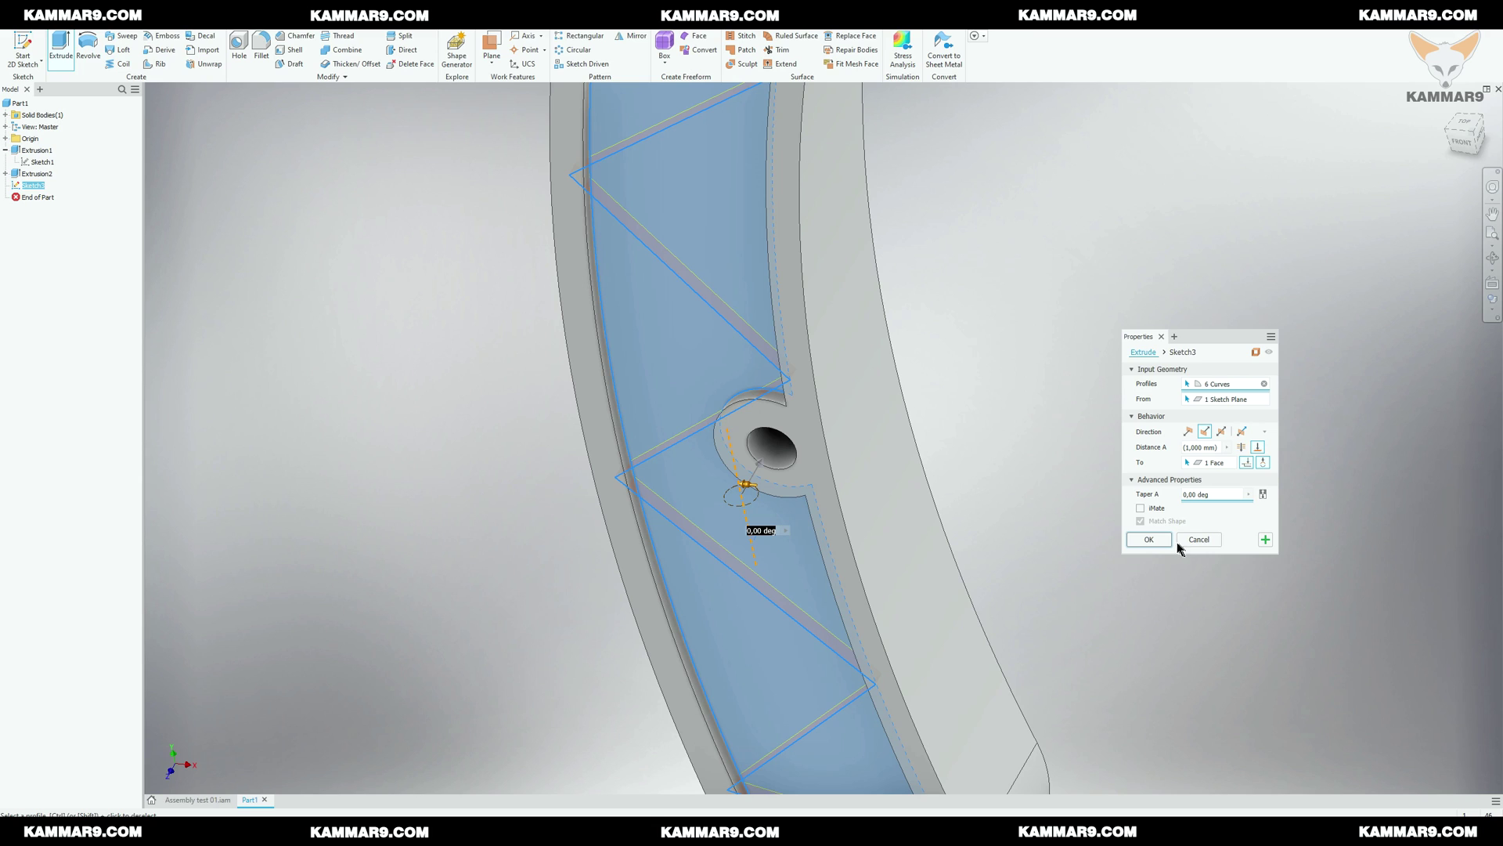
left_click(1149, 539)
left_click(1154, 570)
scroll(1030, 477, "down", 5)
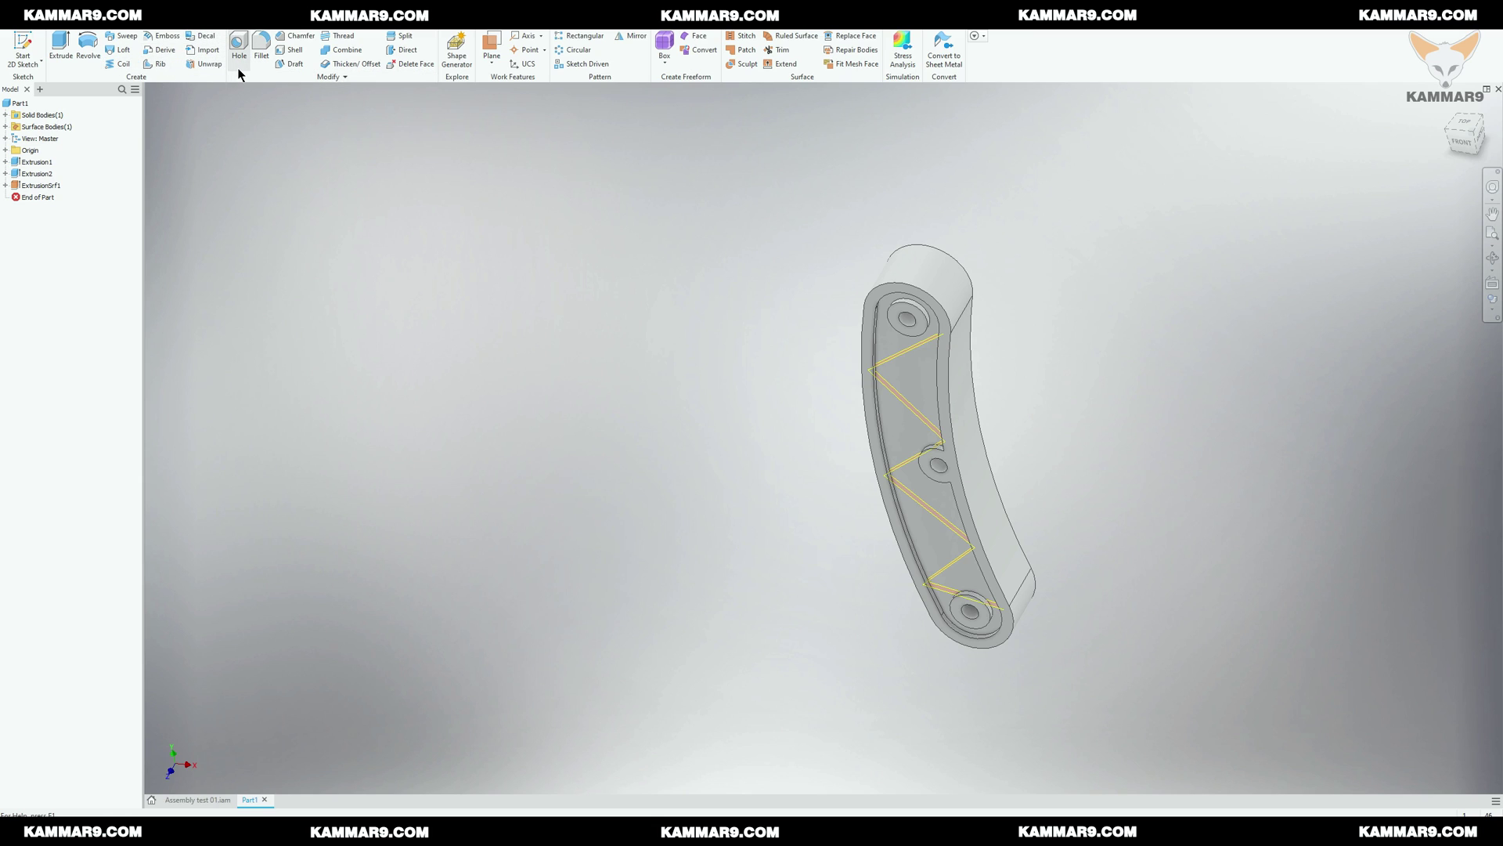
Step: Thicken all six zigzag surface faces symmetrically by 1 mm to form solid ribs in the pocket
left_click(346, 63)
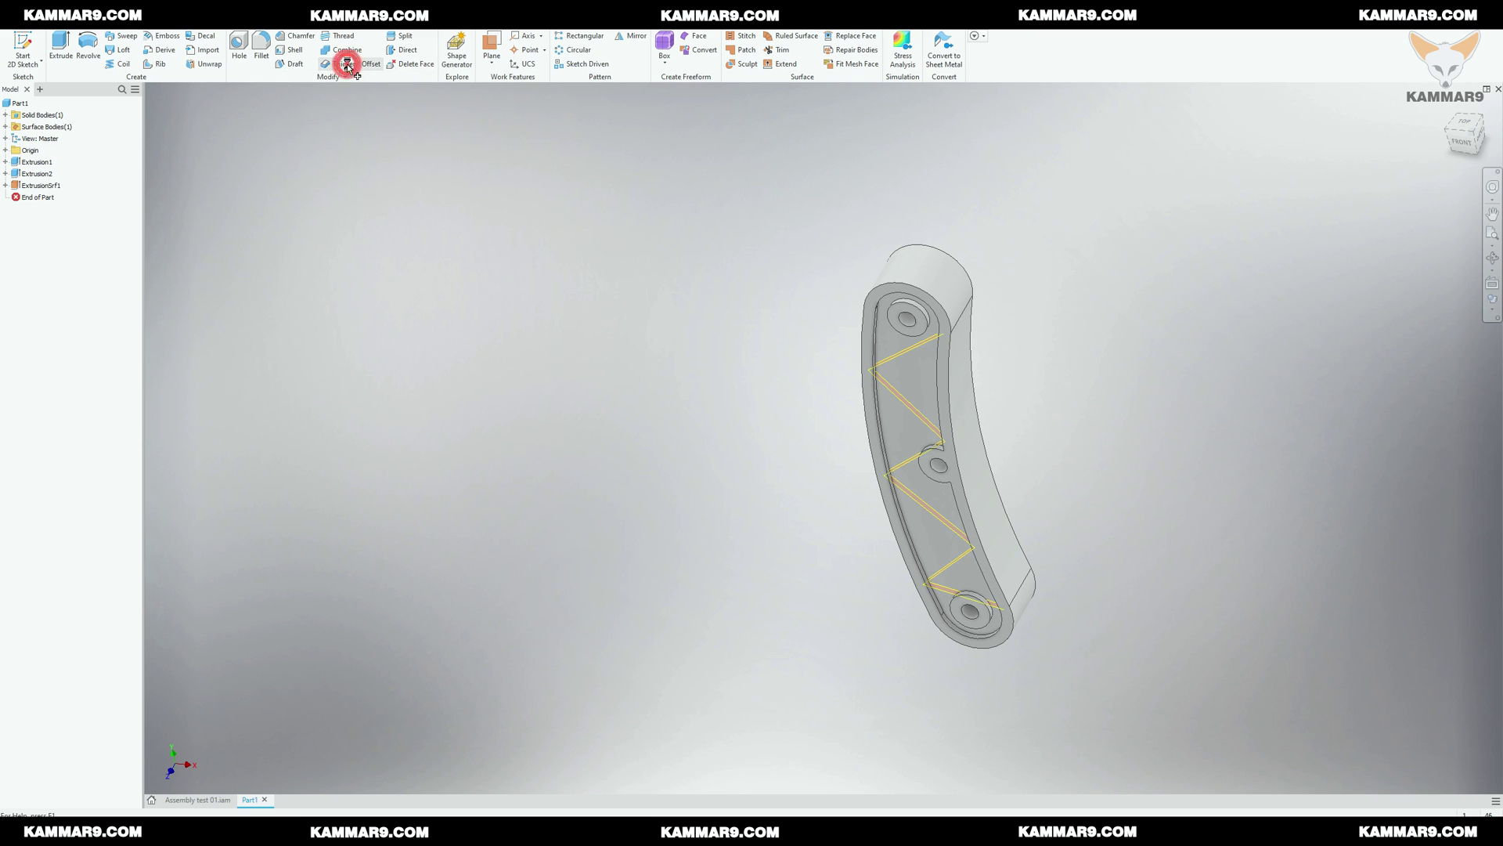
scroll(909, 345, "up", 3)
left_click(900, 344)
left_click(860, 416)
left_click(901, 562)
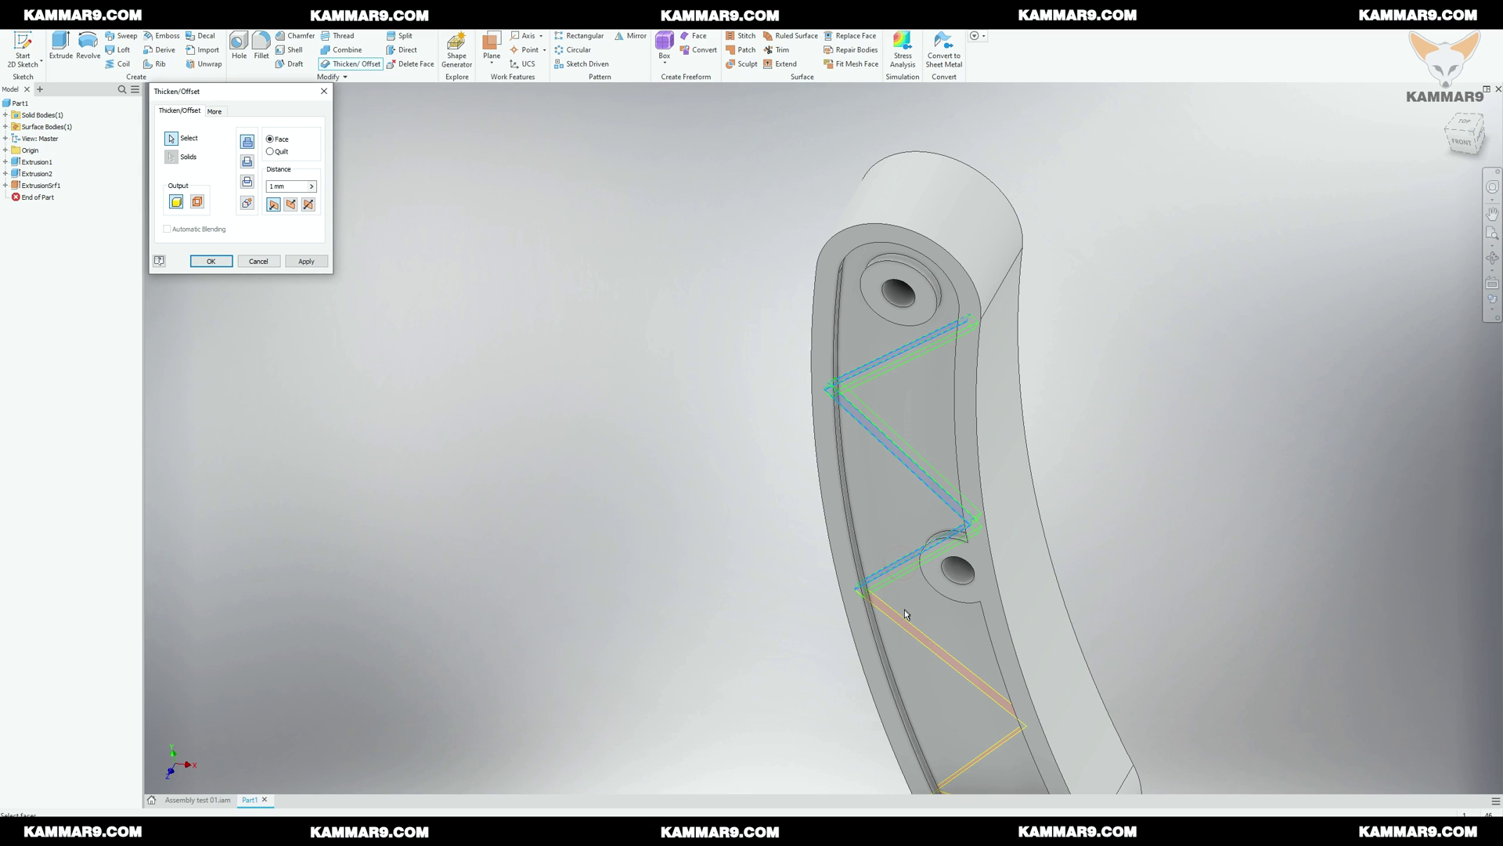
left_click(904, 622)
scroll(859, 479, "down", 2)
scroll(932, 642, "up", 3)
left_click(943, 643)
left_click(914, 699)
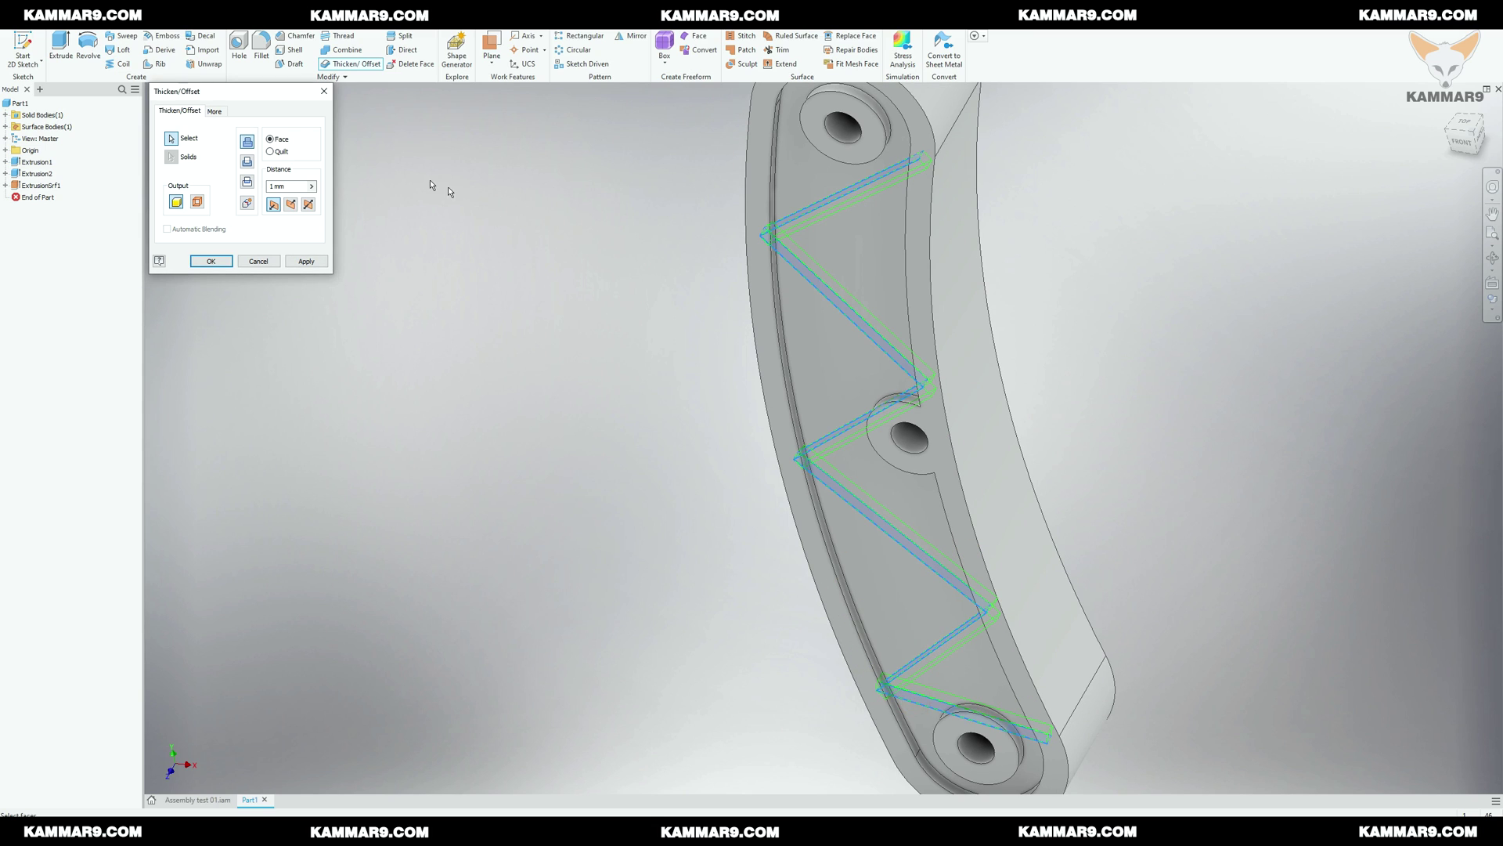
left_click(308, 205)
left_click(211, 260)
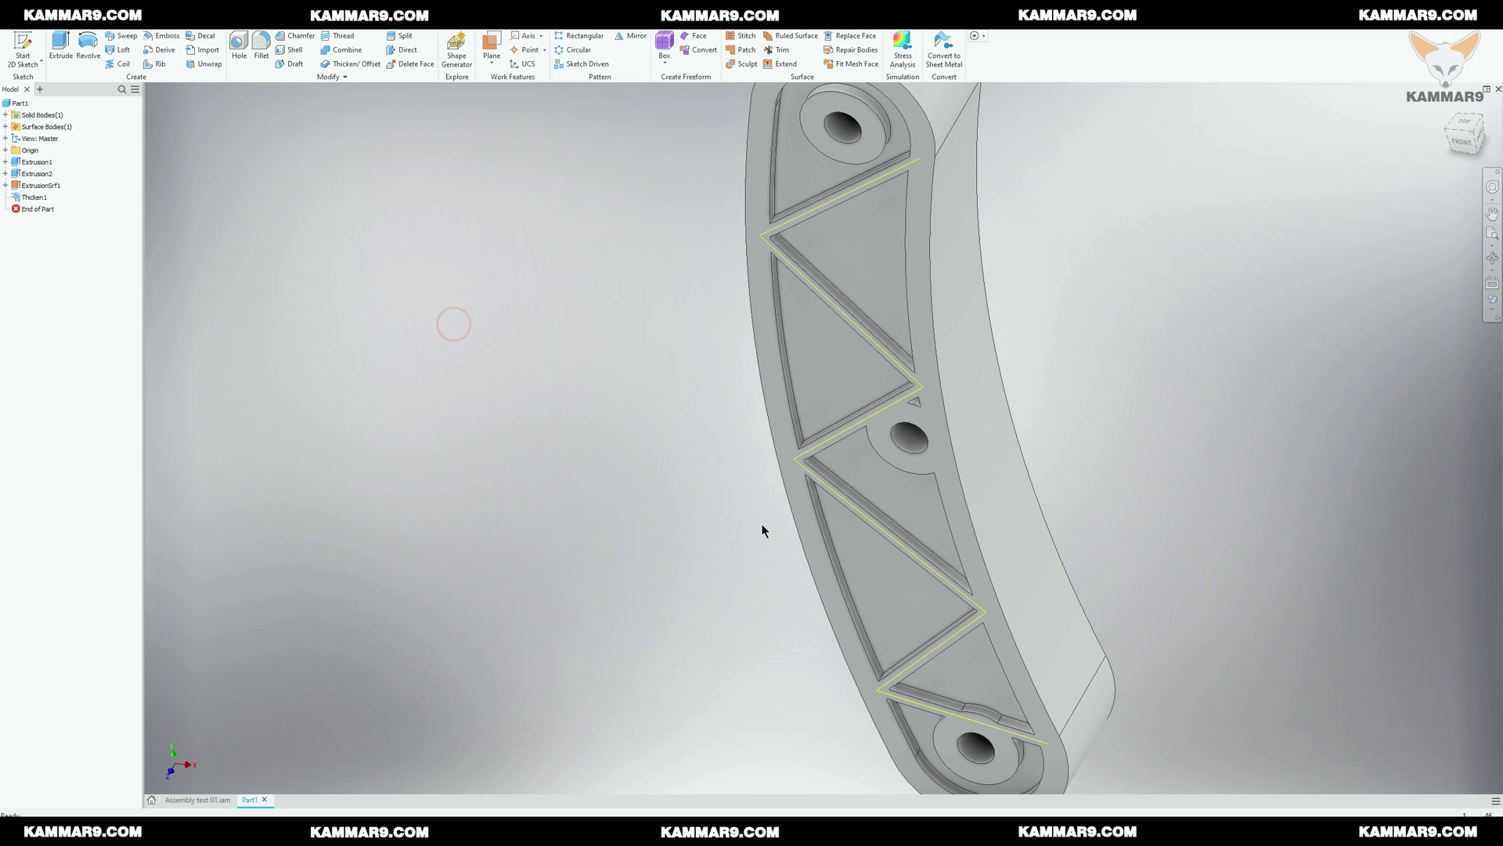
scroll(731, 524, "down", 5)
middle_click_drag(1021, 449, 688, 520, "shift")
middle_click_drag(728, 433, 722, 446, "shift")
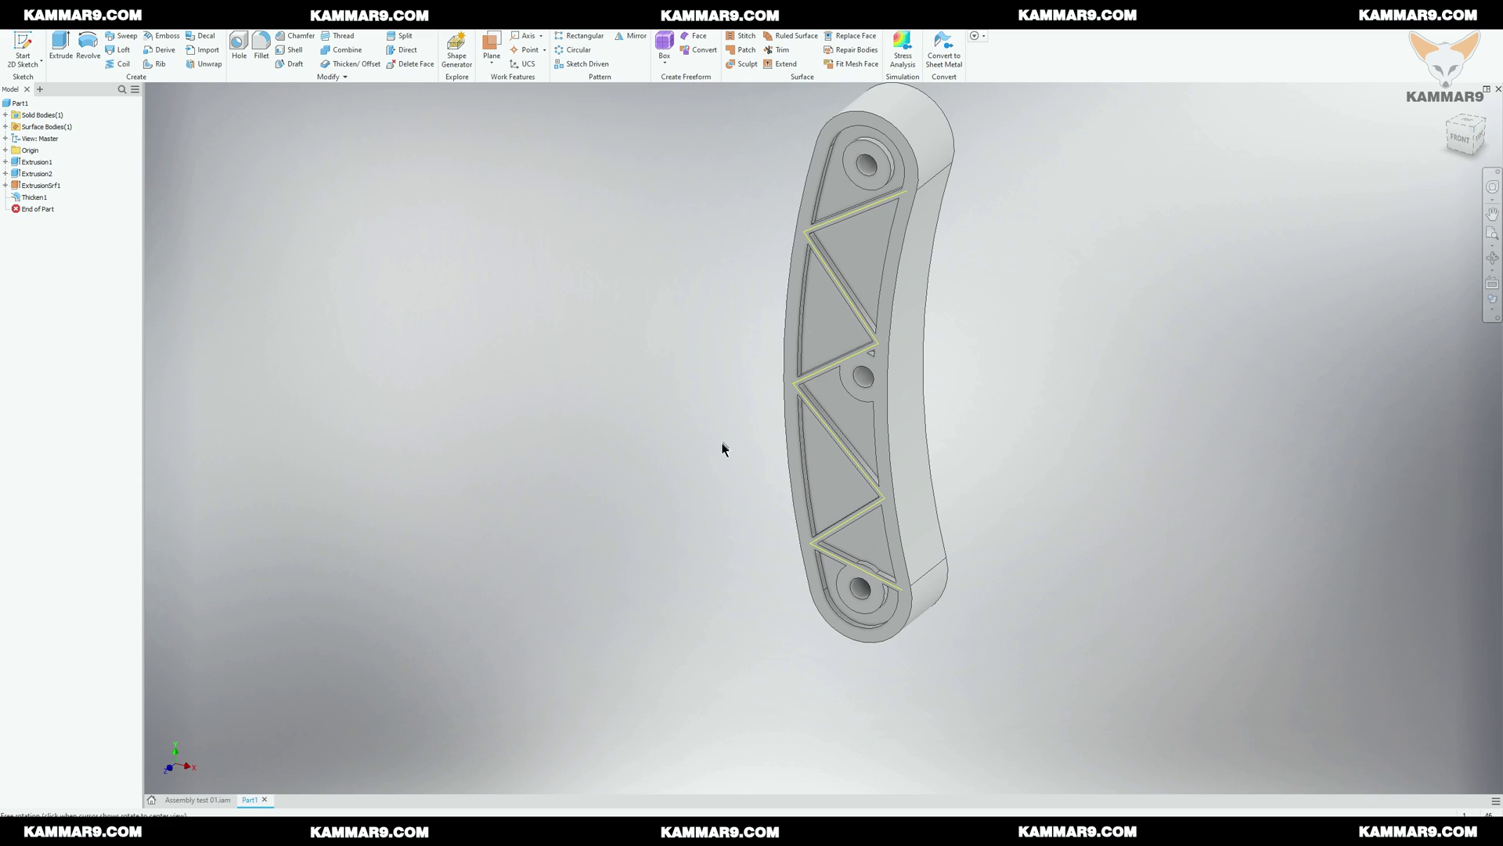
scroll(749, 515, "down", 3)
scroll(740, 462, "up", 2)
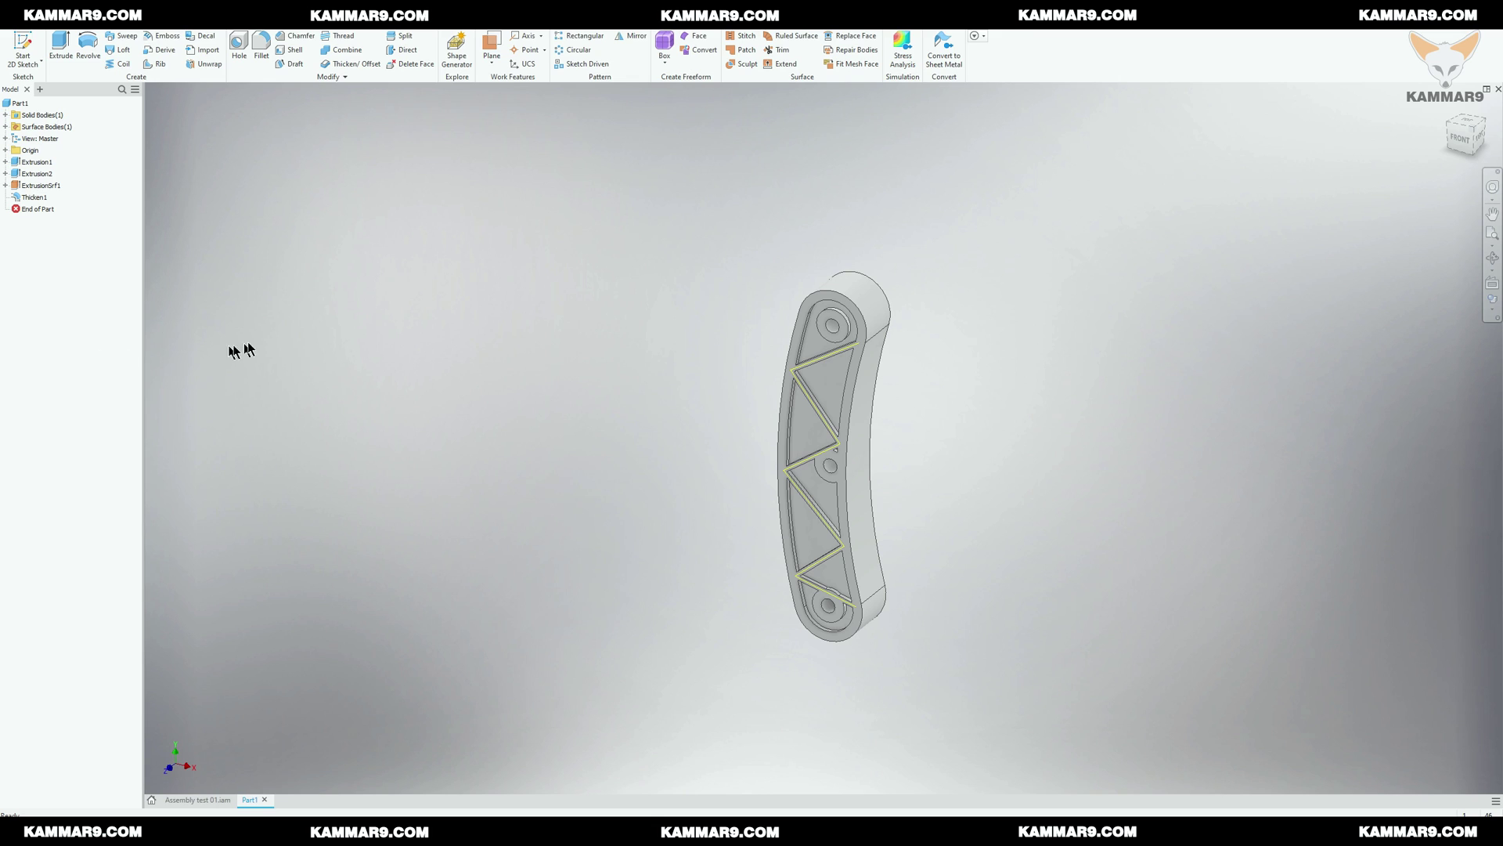
middle_click_drag(557, 383, 505, 427, "shift")
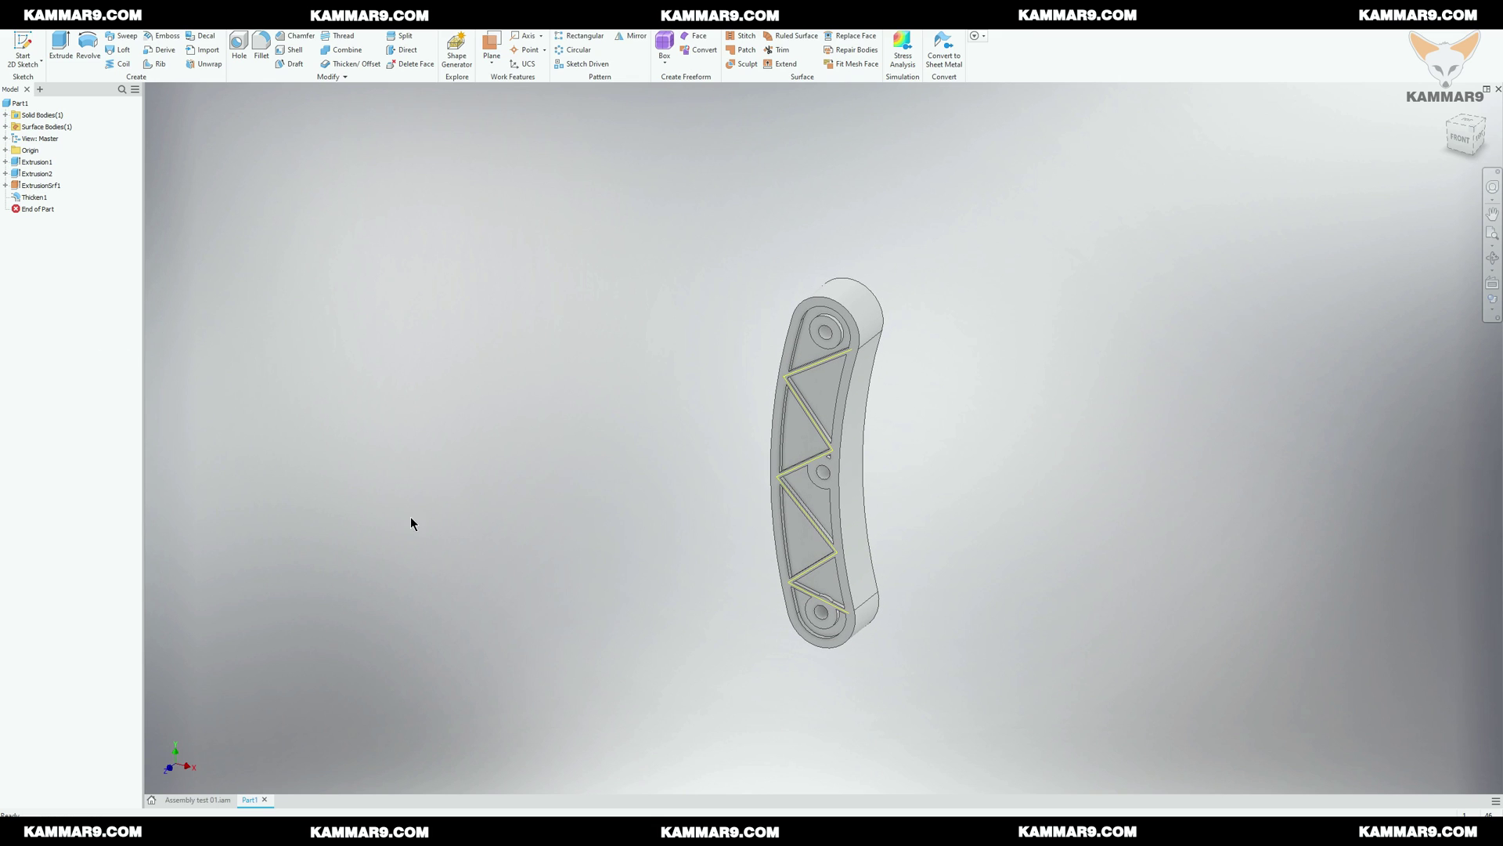
Step: Mirror the pocket cut, the zigzag surface and the thickened ribs to the link's back side about the origin XY plane
left_click(34, 197)
left_click(37, 185, "ctrl")
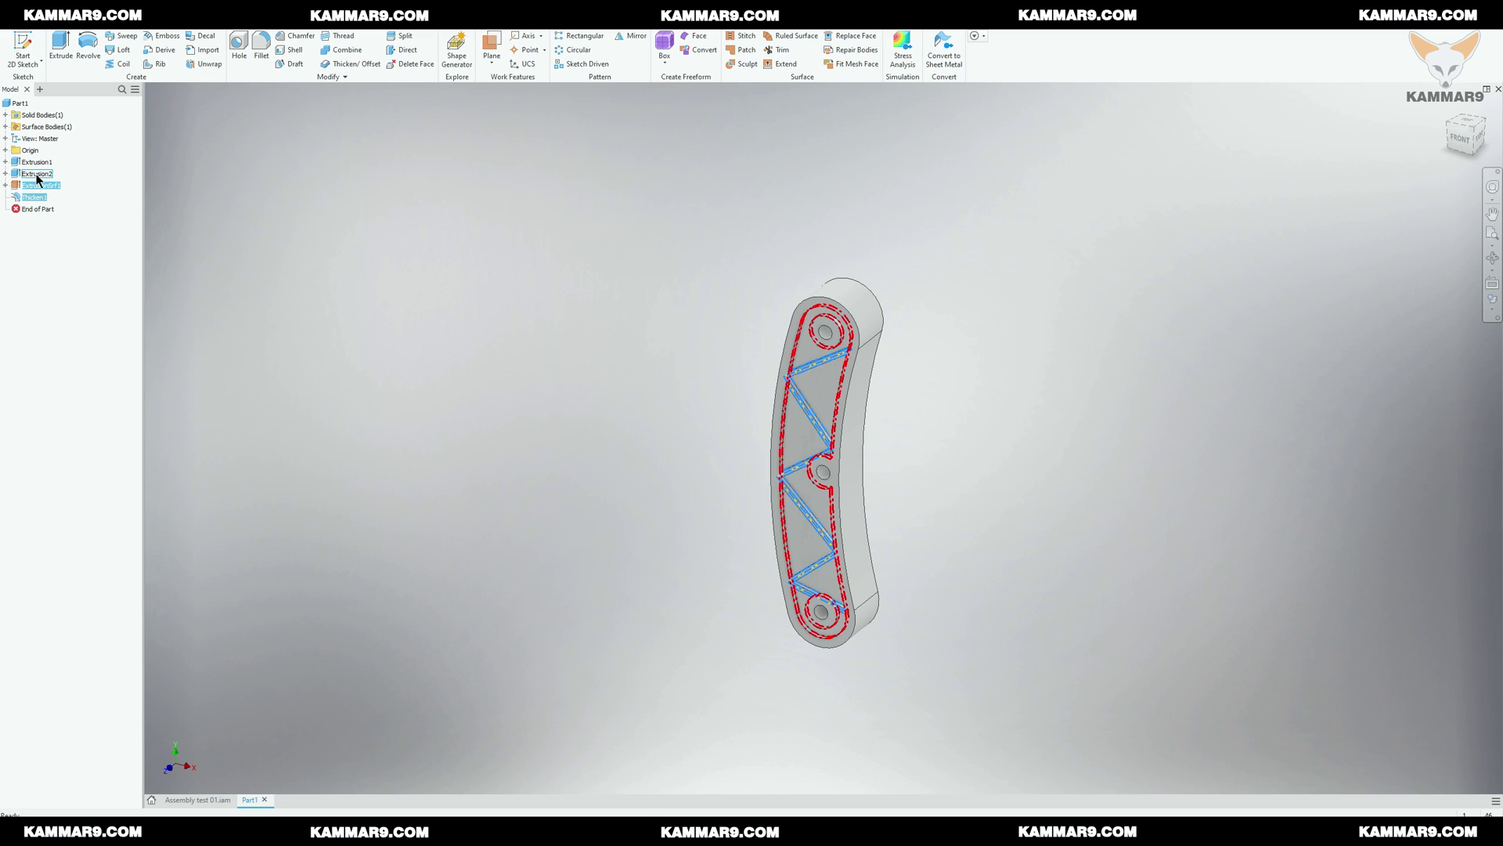
left_click(36, 174, "ctrl")
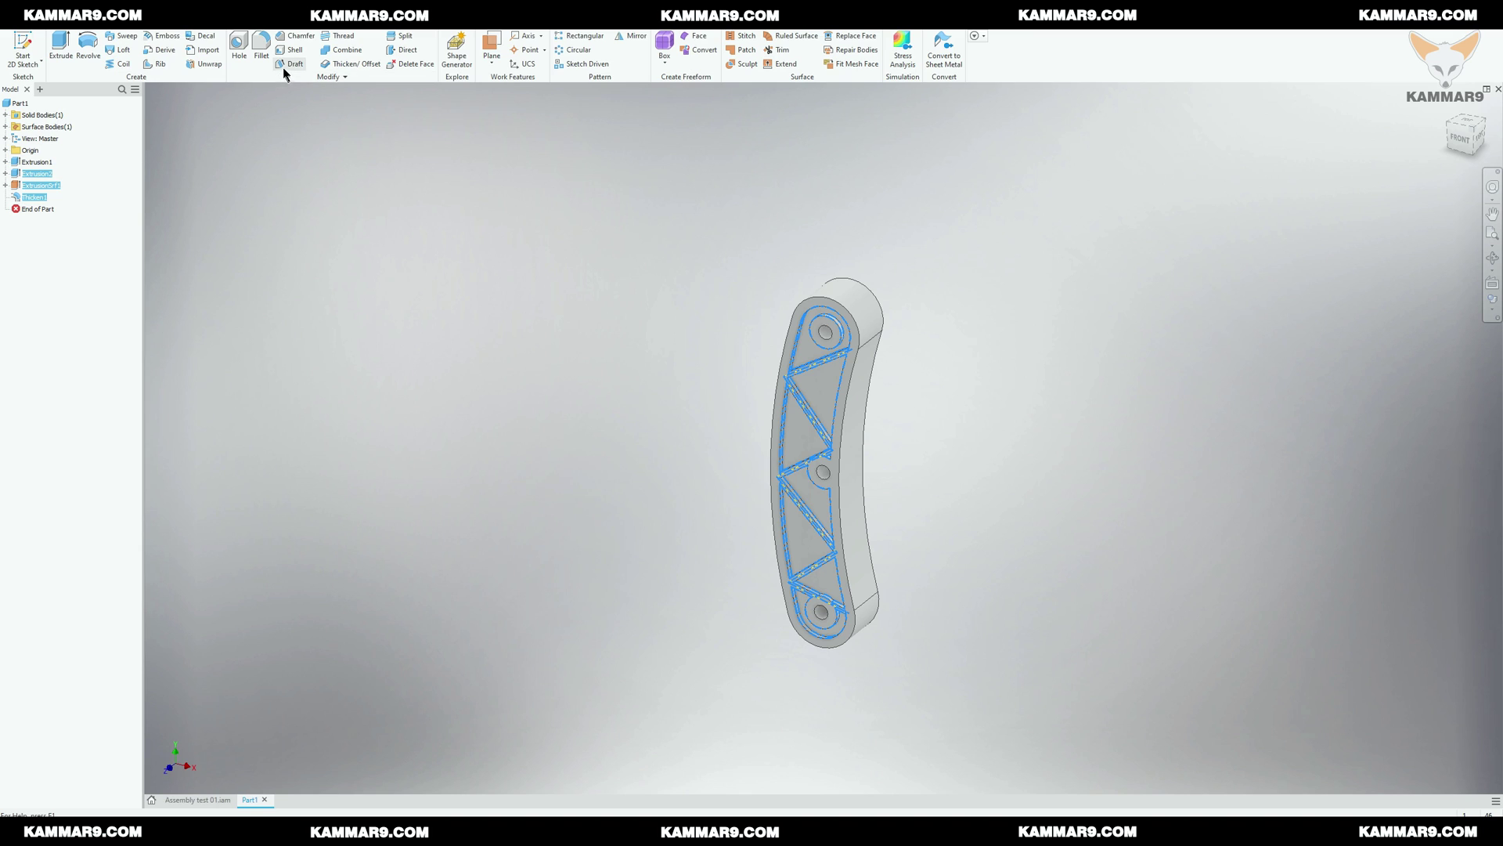
left_click(627, 37)
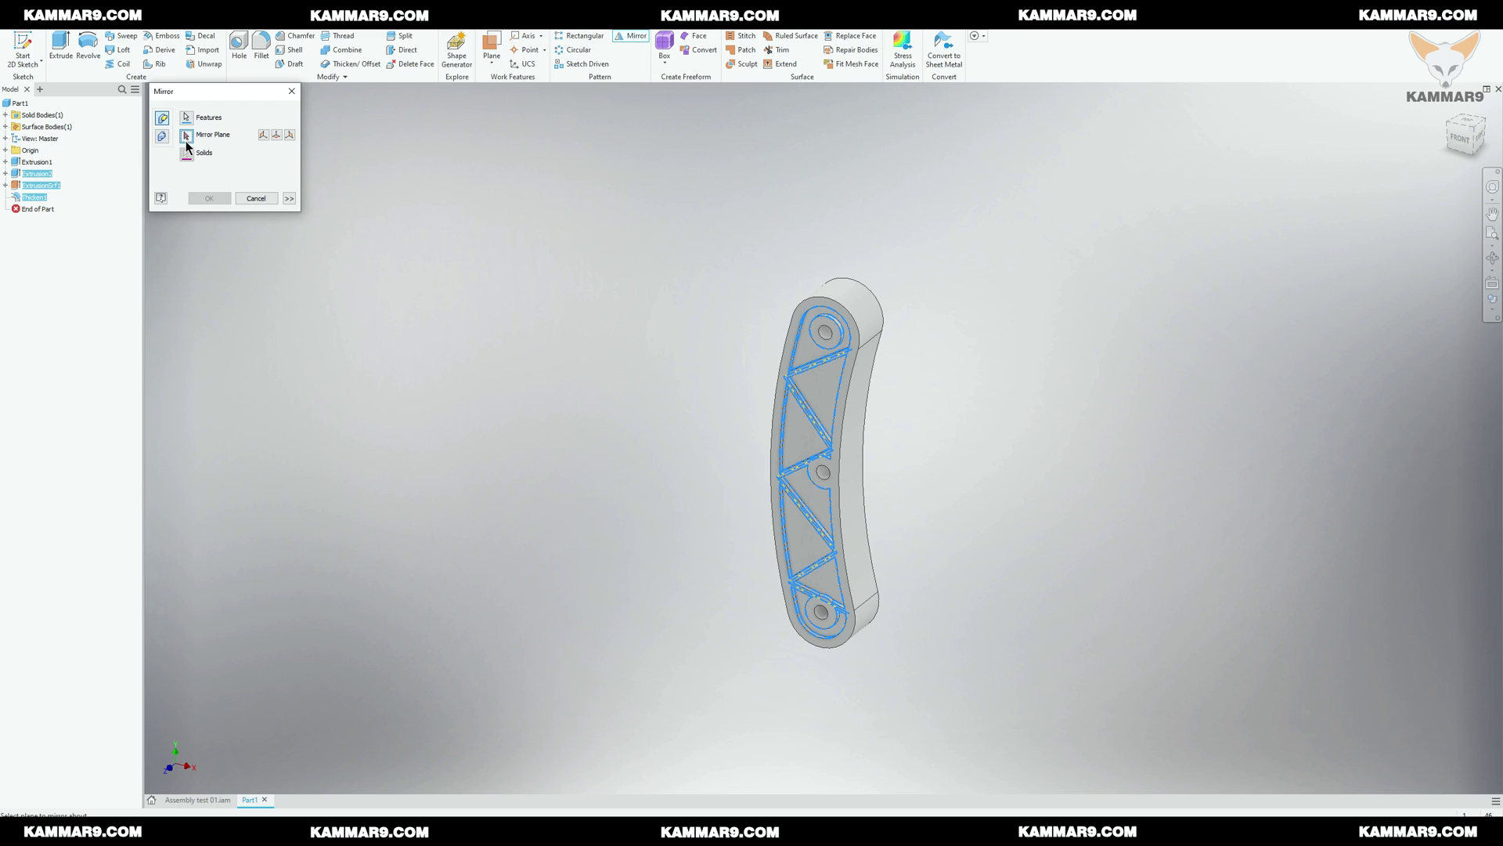
left_click(263, 137)
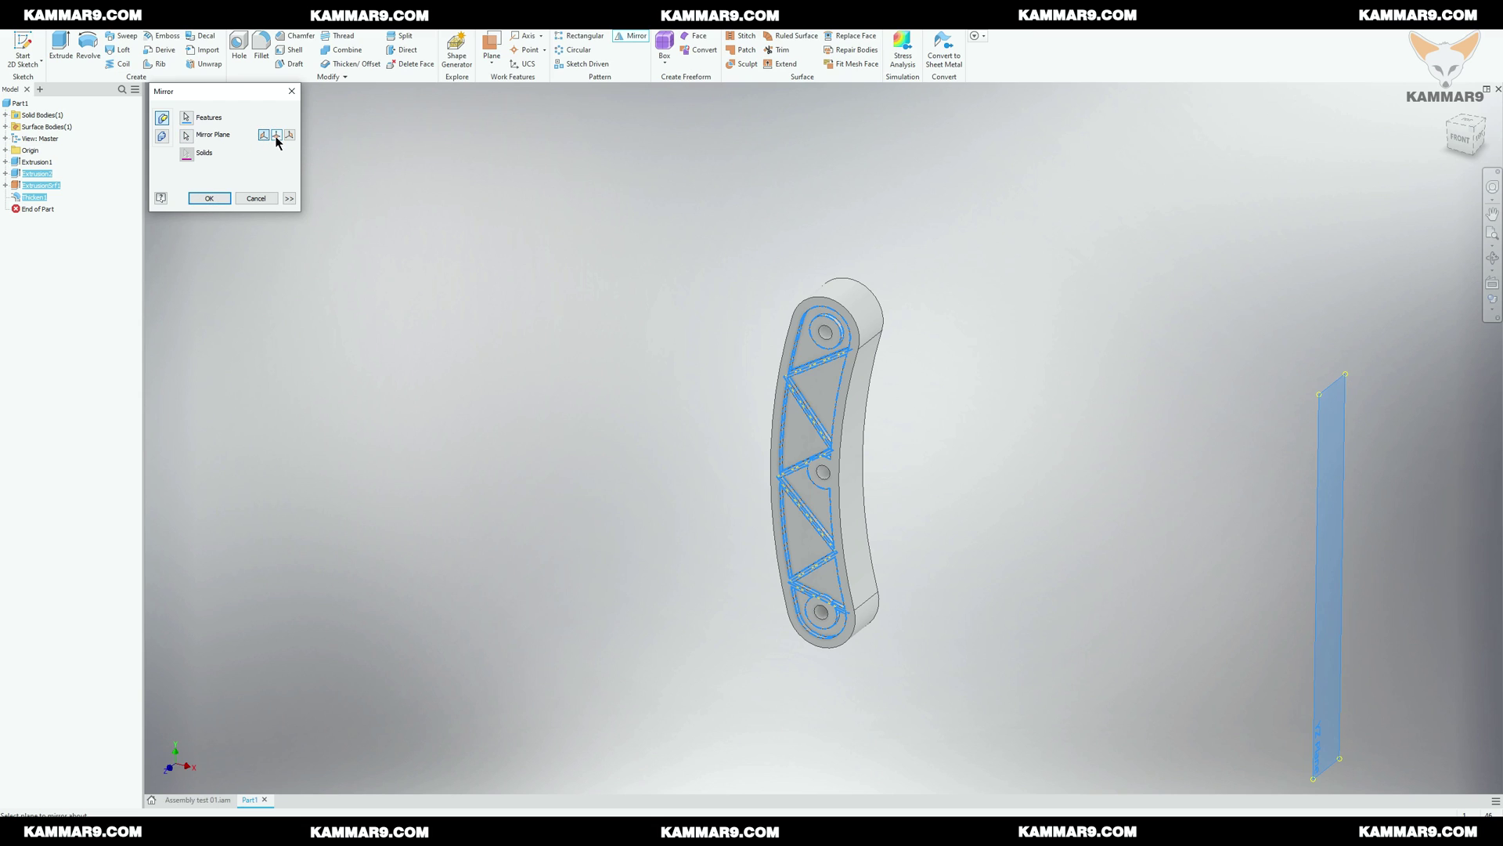
left_click(277, 136)
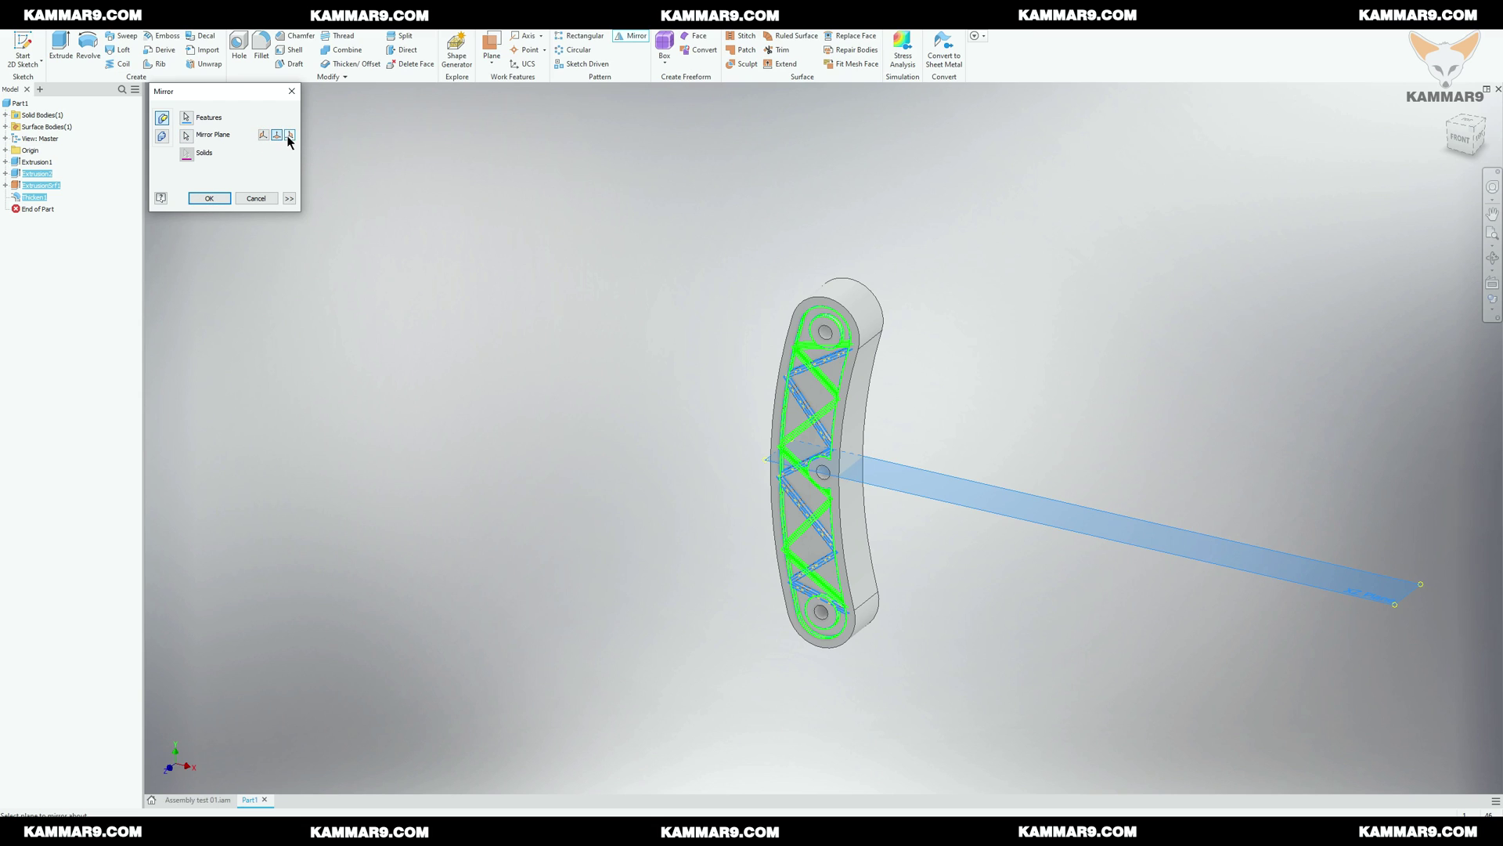
left_click(290, 137)
middle_click_drag(545, 327, 388, 379, "shift")
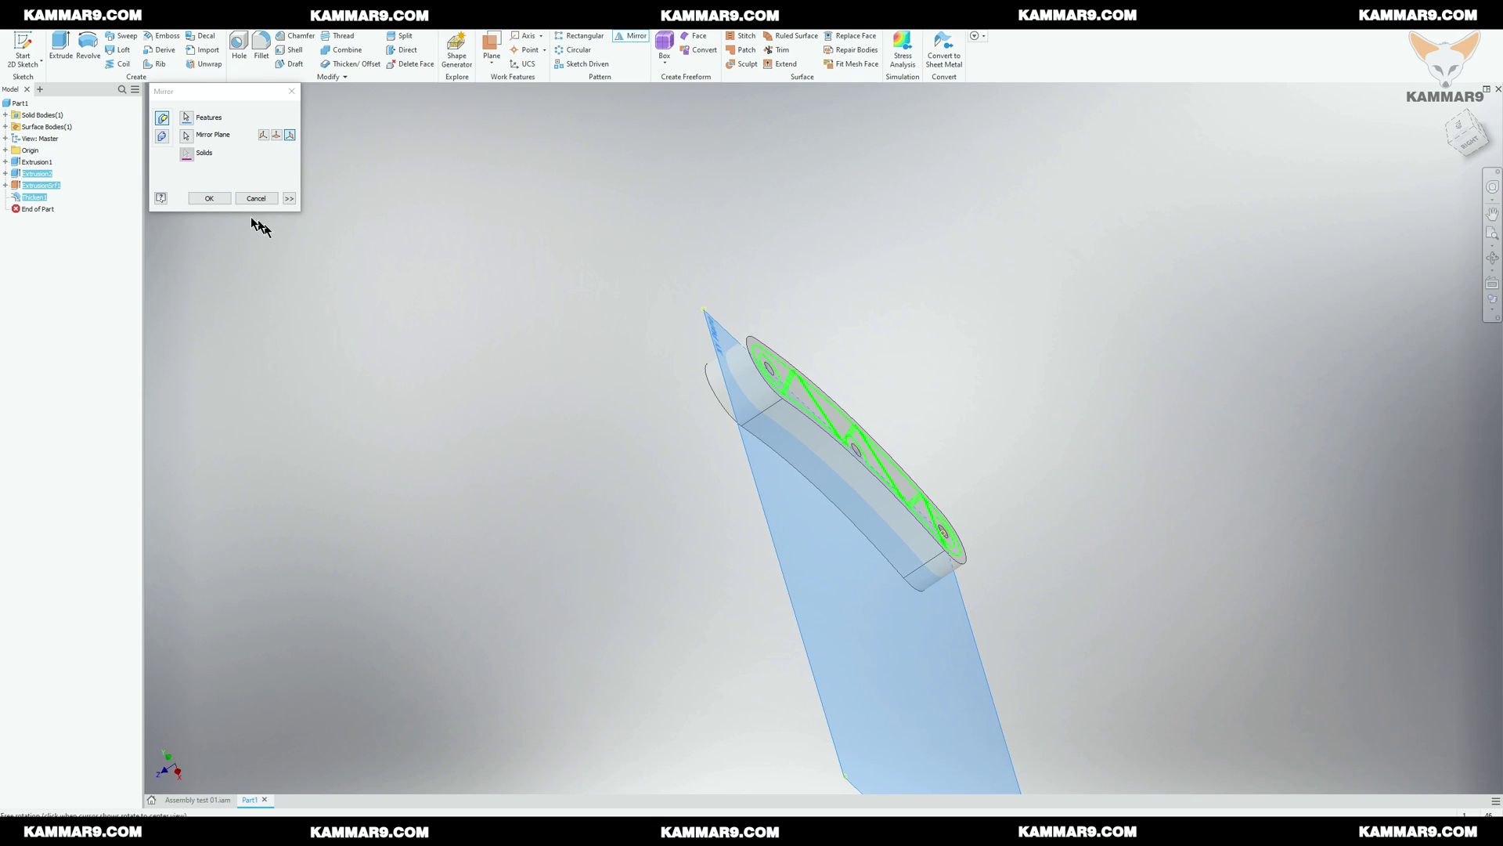
left_click(221, 200)
Step: Hide the original zigzag surface extrusion on the front side
middle_click_drag(633, 319, 818, 261, "shift")
left_click(33, 185)
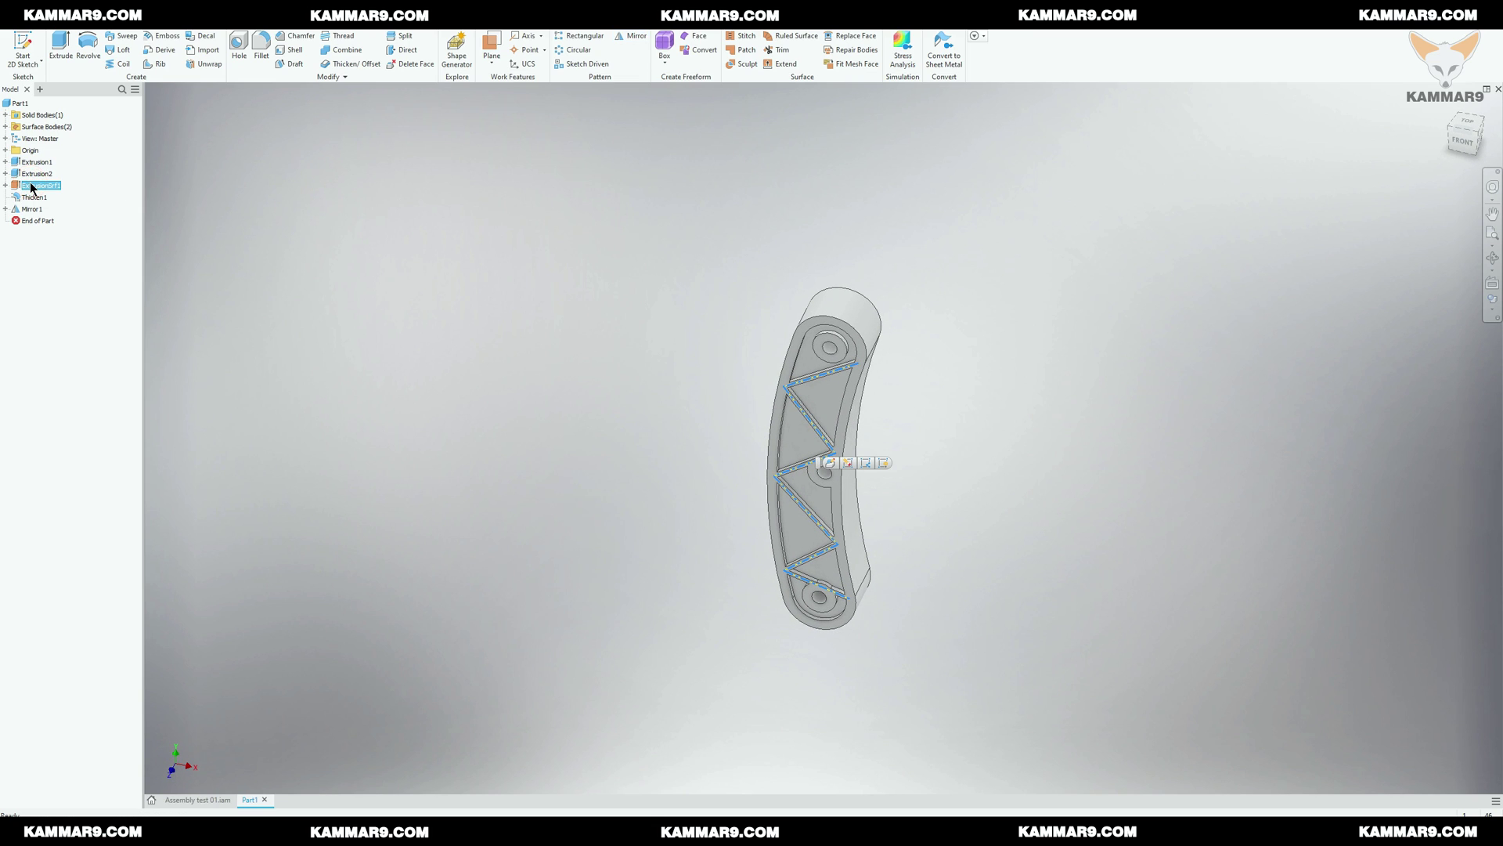
right_click(33, 188)
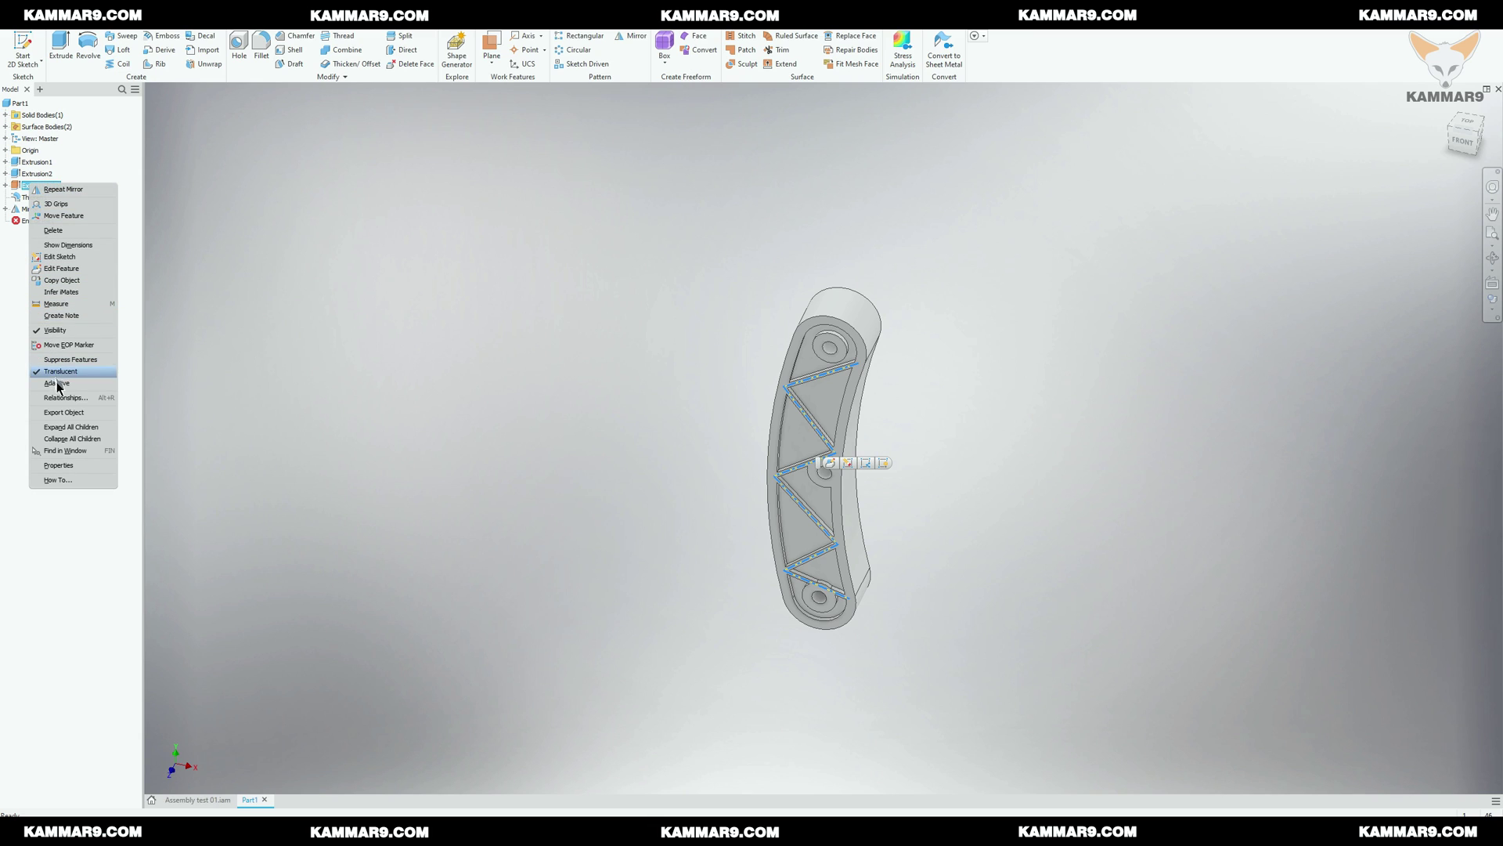
left_click(63, 329)
left_click(662, 440)
Step: Save the part as "Chain Tensioner A" in the V12 engine folder
scroll(662, 440, "up", 2)
scroll(662, 440, "down", 4)
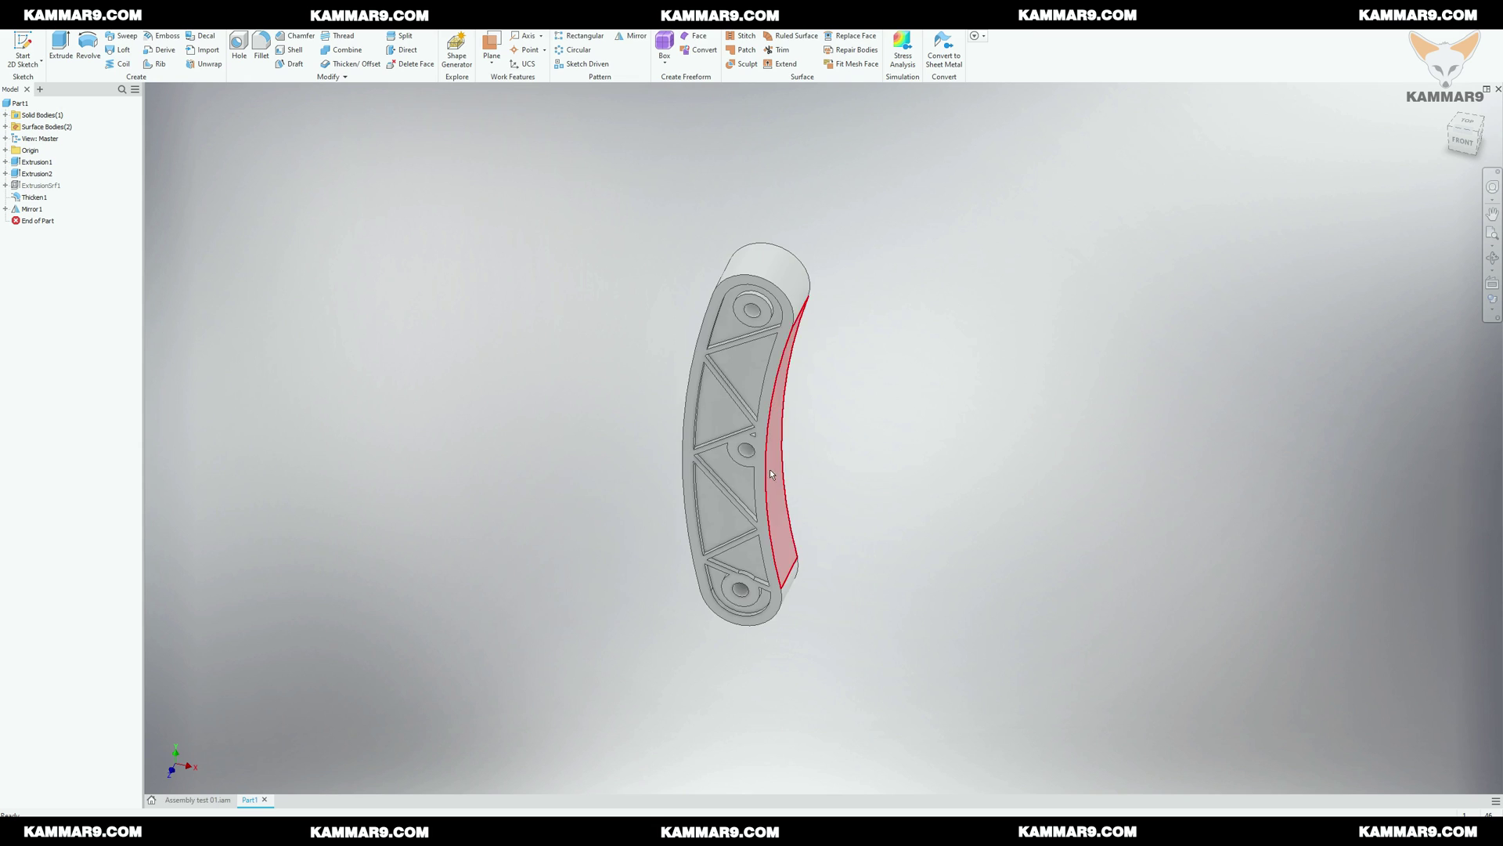
scroll(657, 458, "up", 2)
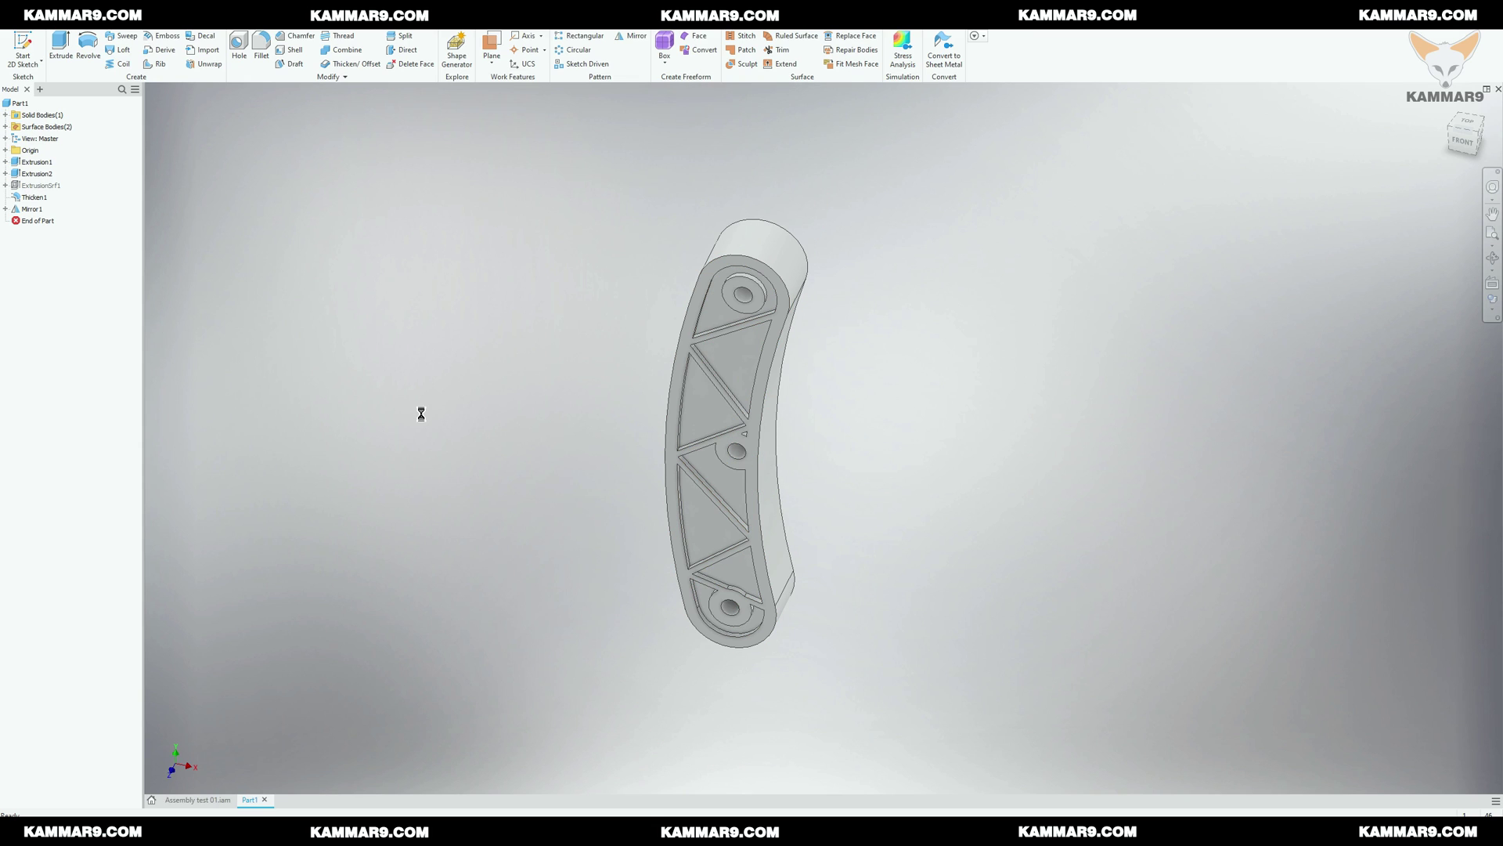
left_click(431, 365)
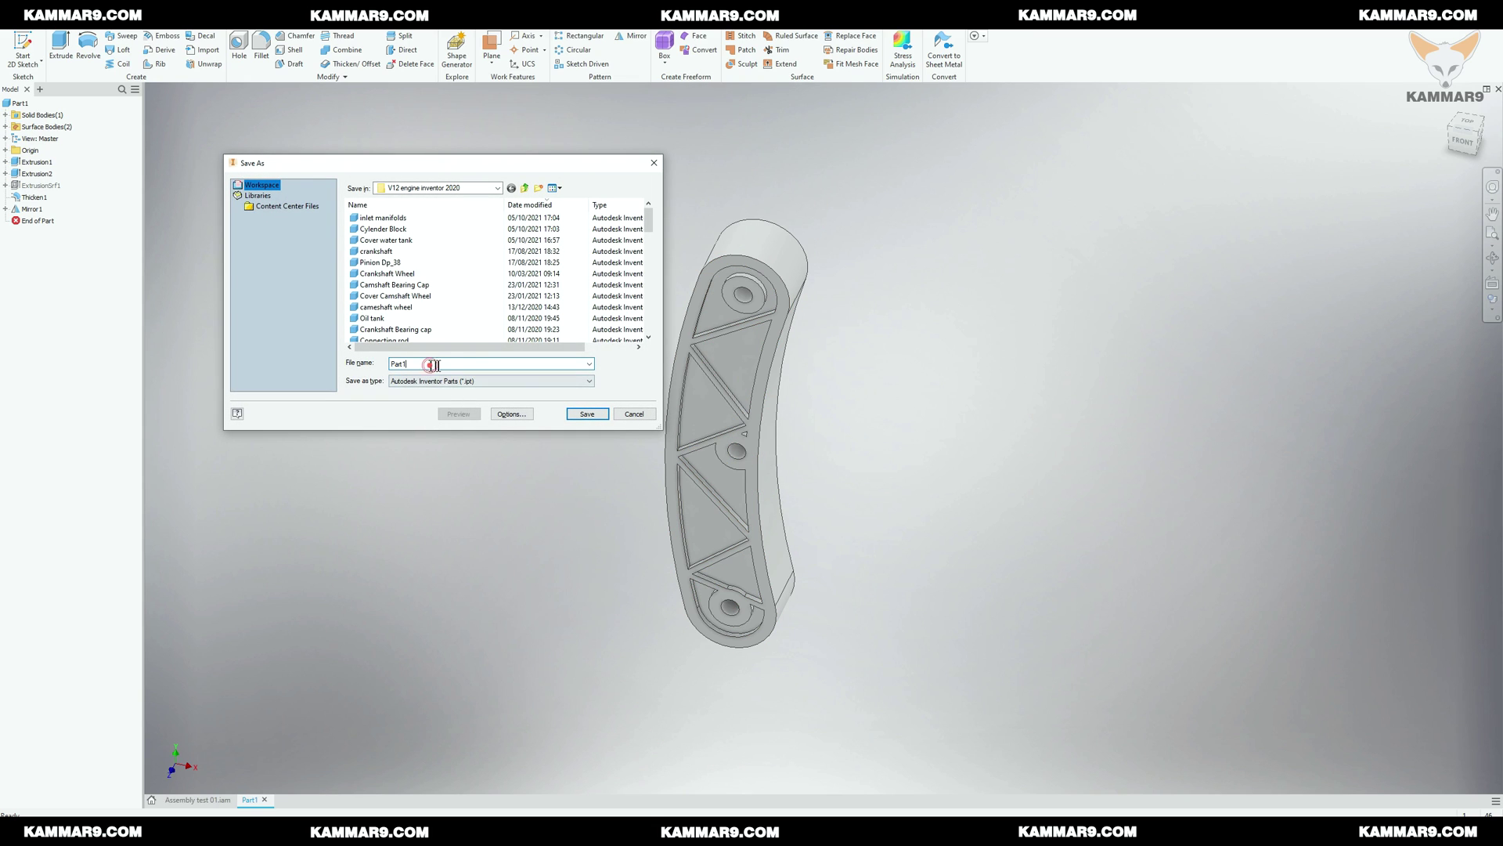
double_click(466, 363)
type("Chain")
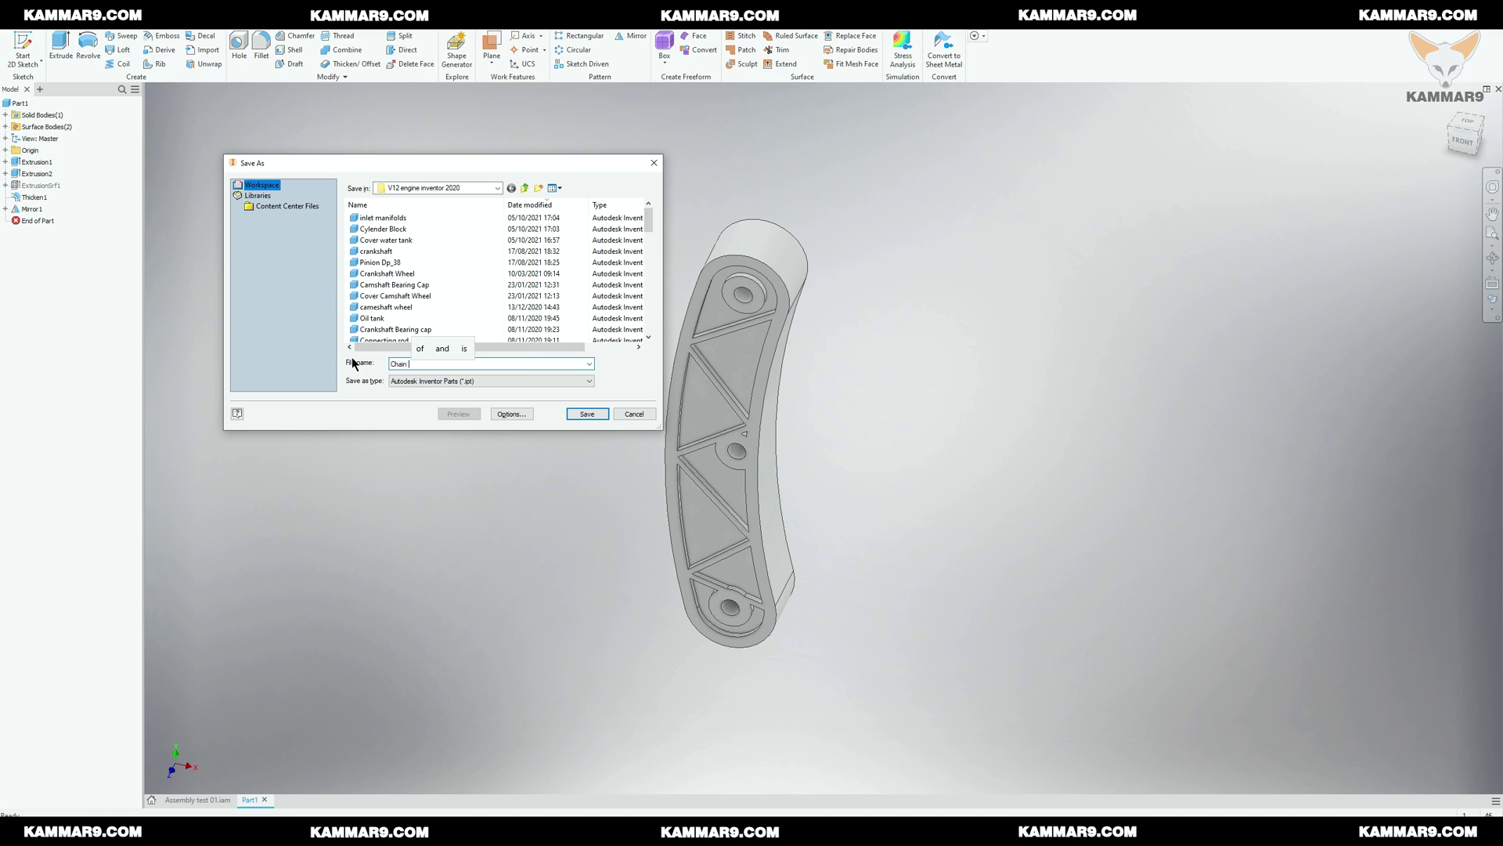
type(" Tensio")
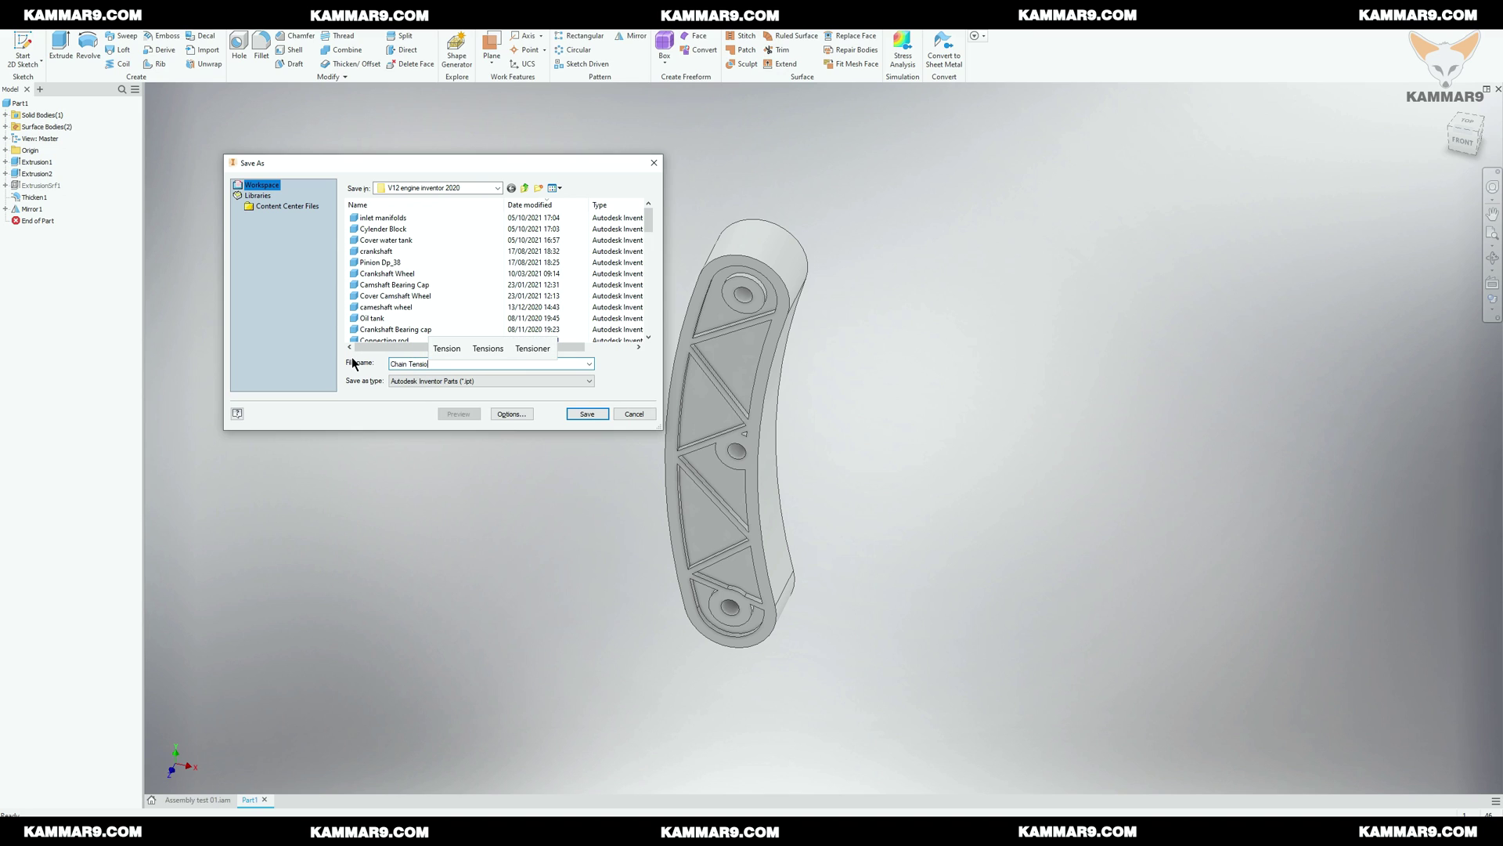
type("ner A")
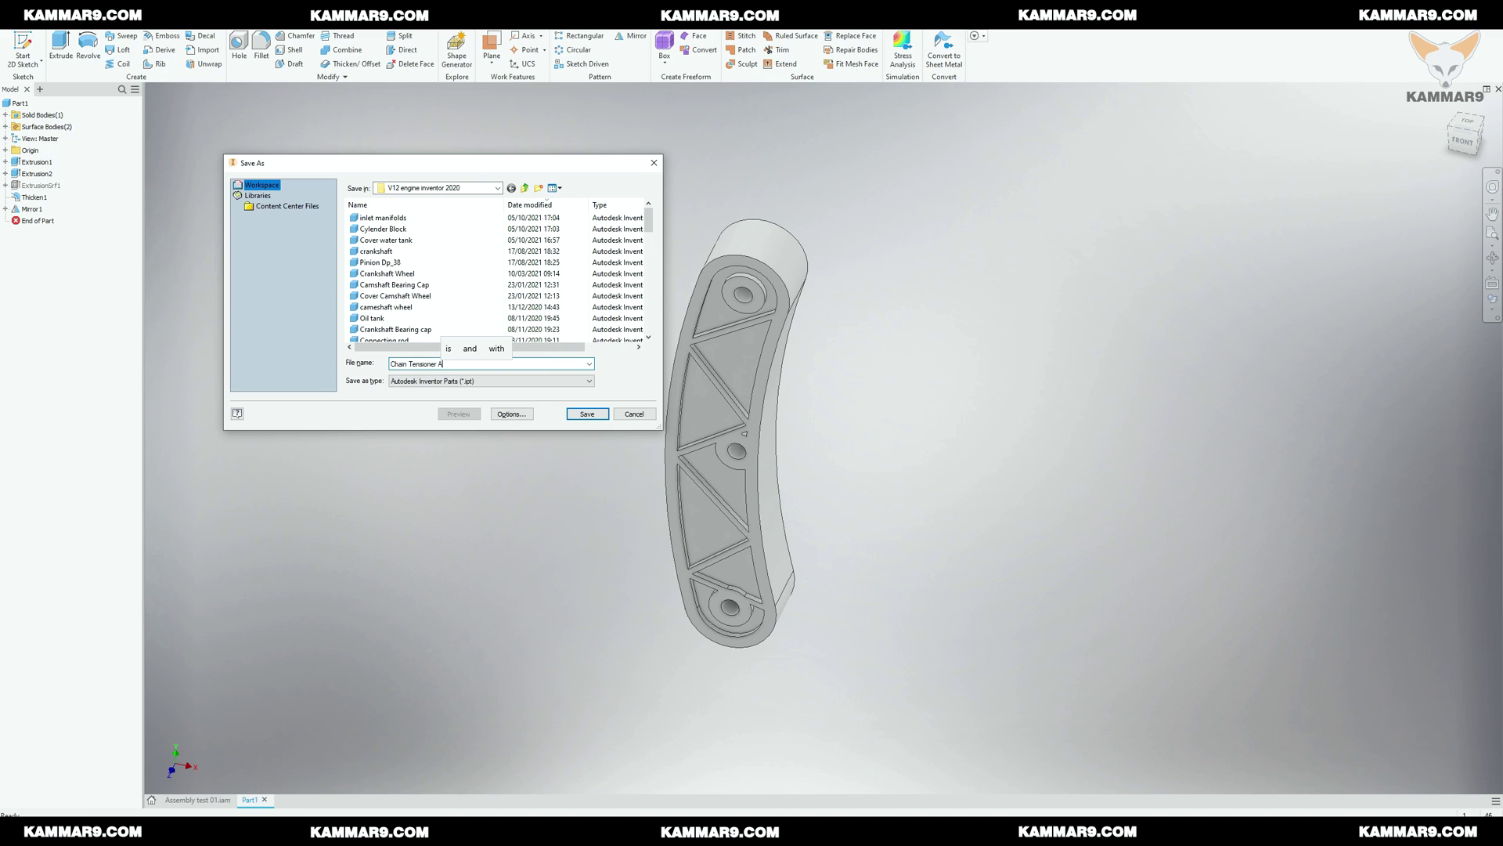
left_click(587, 415)
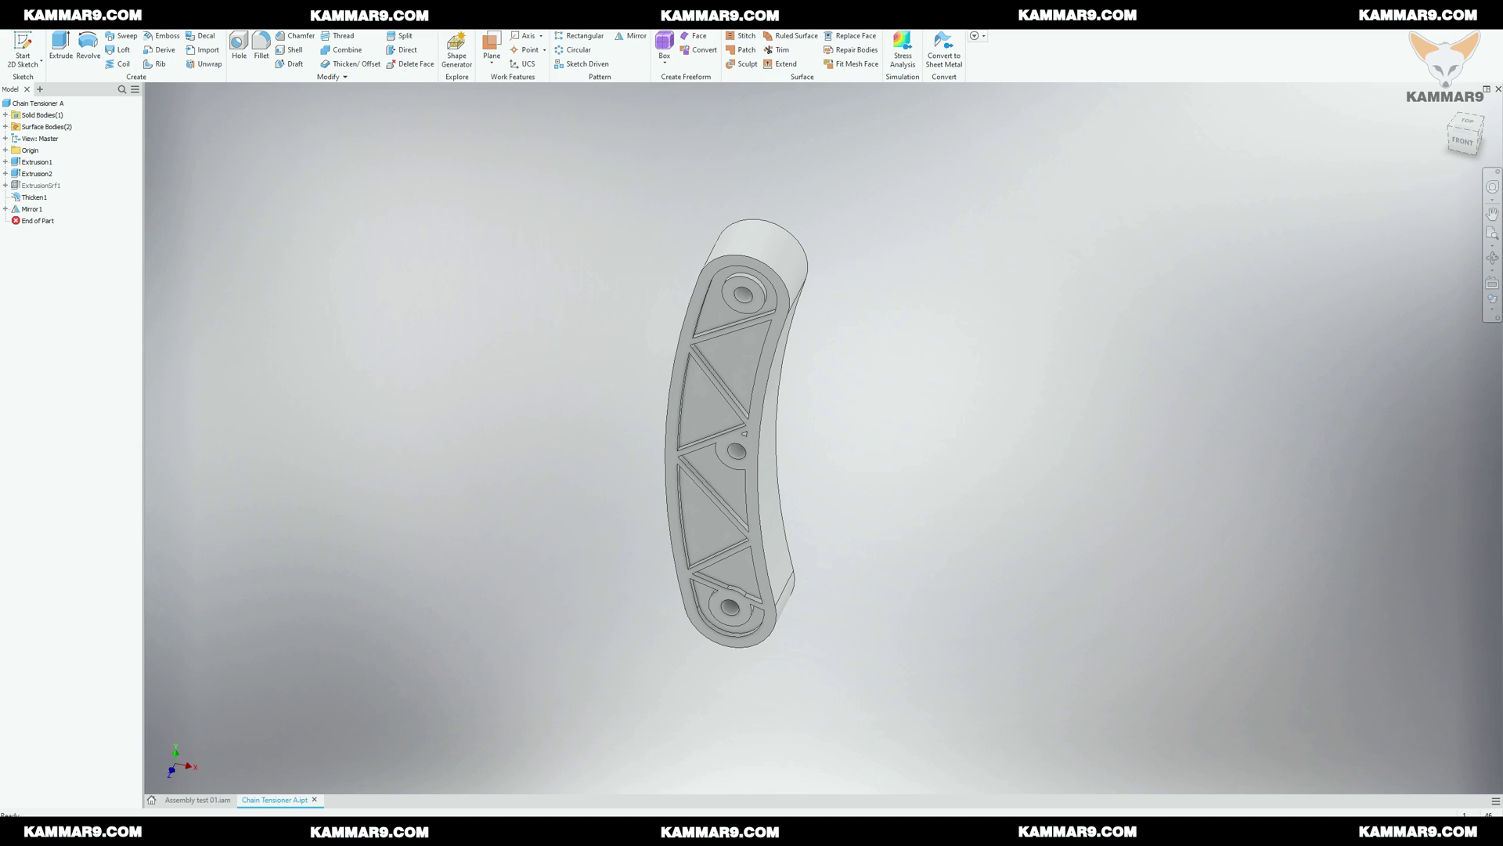
Step: Create a new 2D sketch on the origin XY plane
middle_click_drag(433, 322, 468, 334)
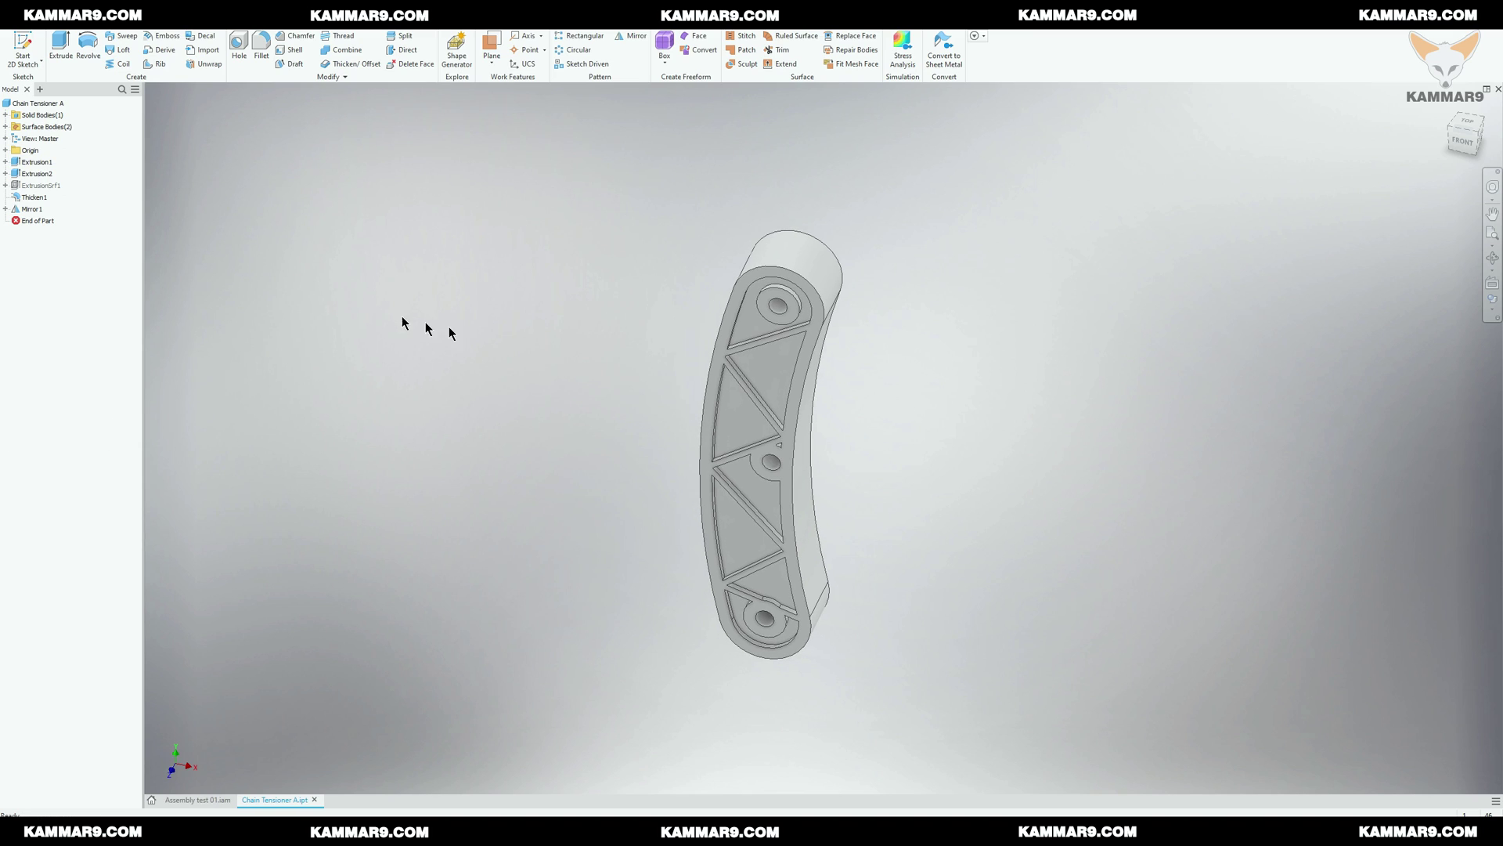
left_click(6, 151)
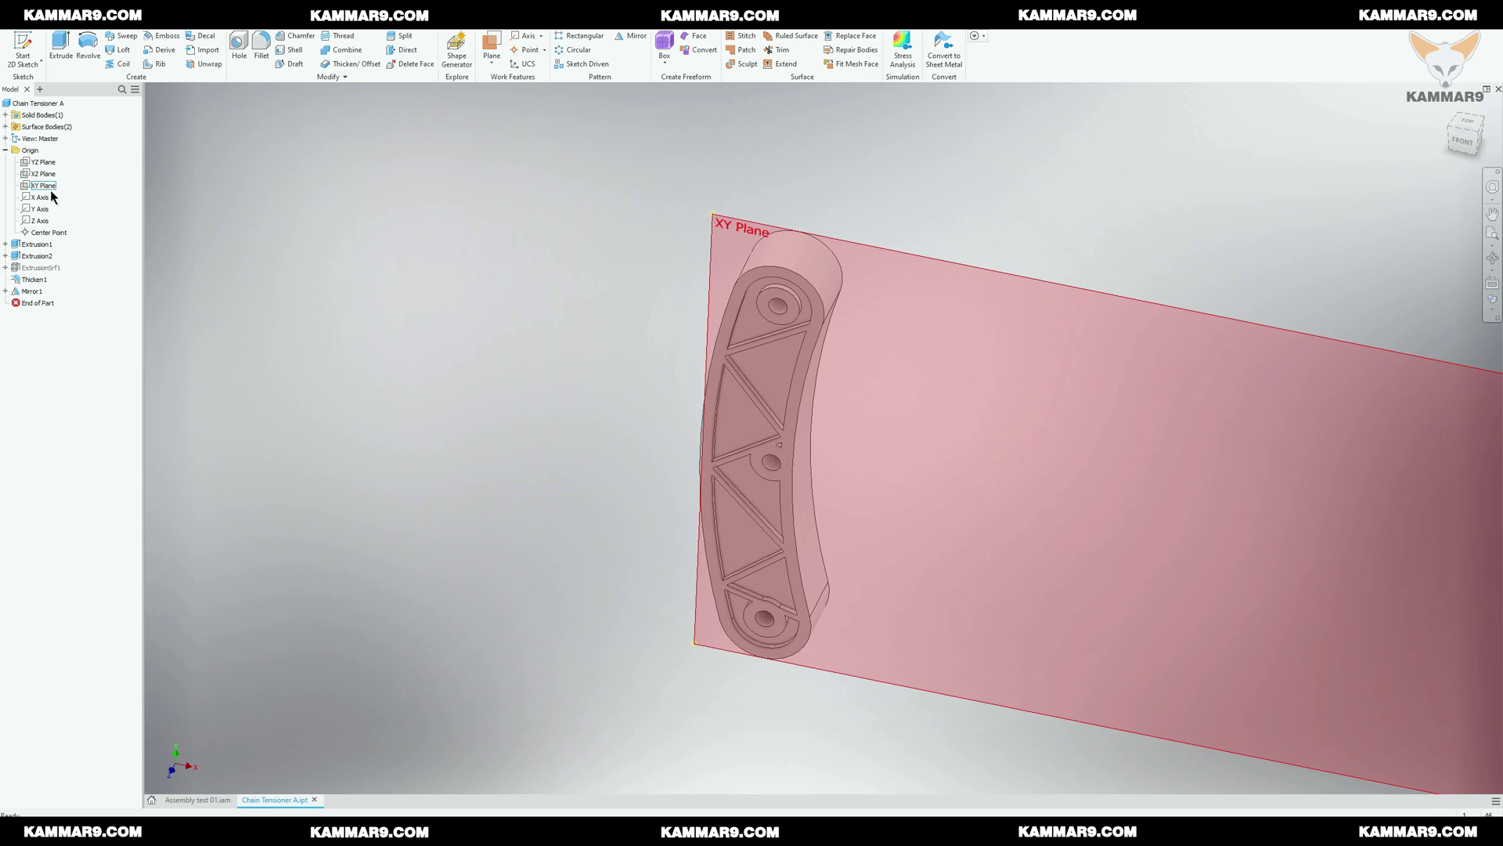
left_click(39, 186)
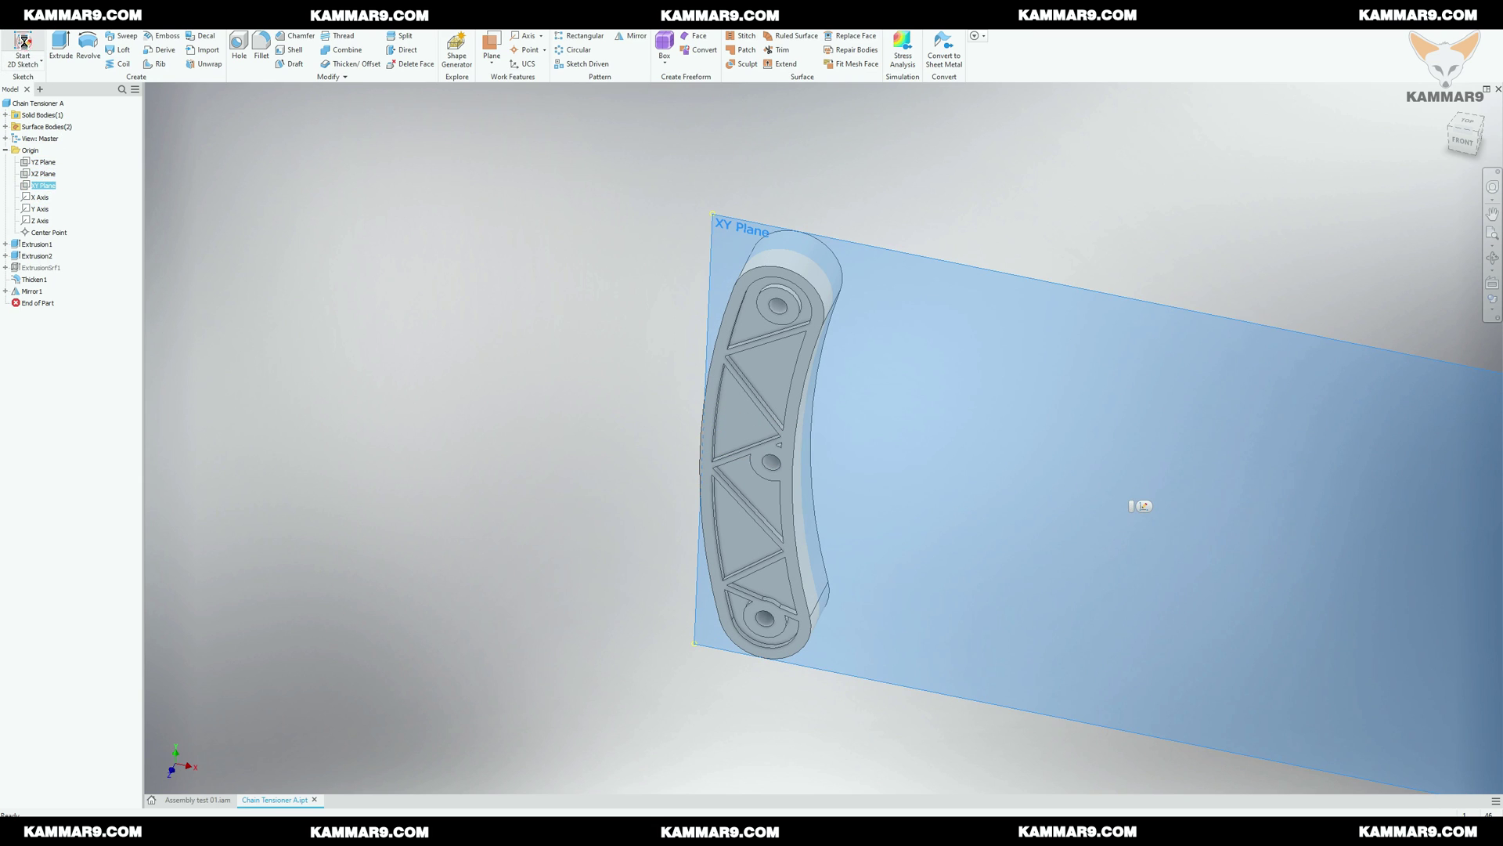
left_click(24, 46)
scroll(978, 485, "down", 10)
scroll(979, 509, "up", 5)
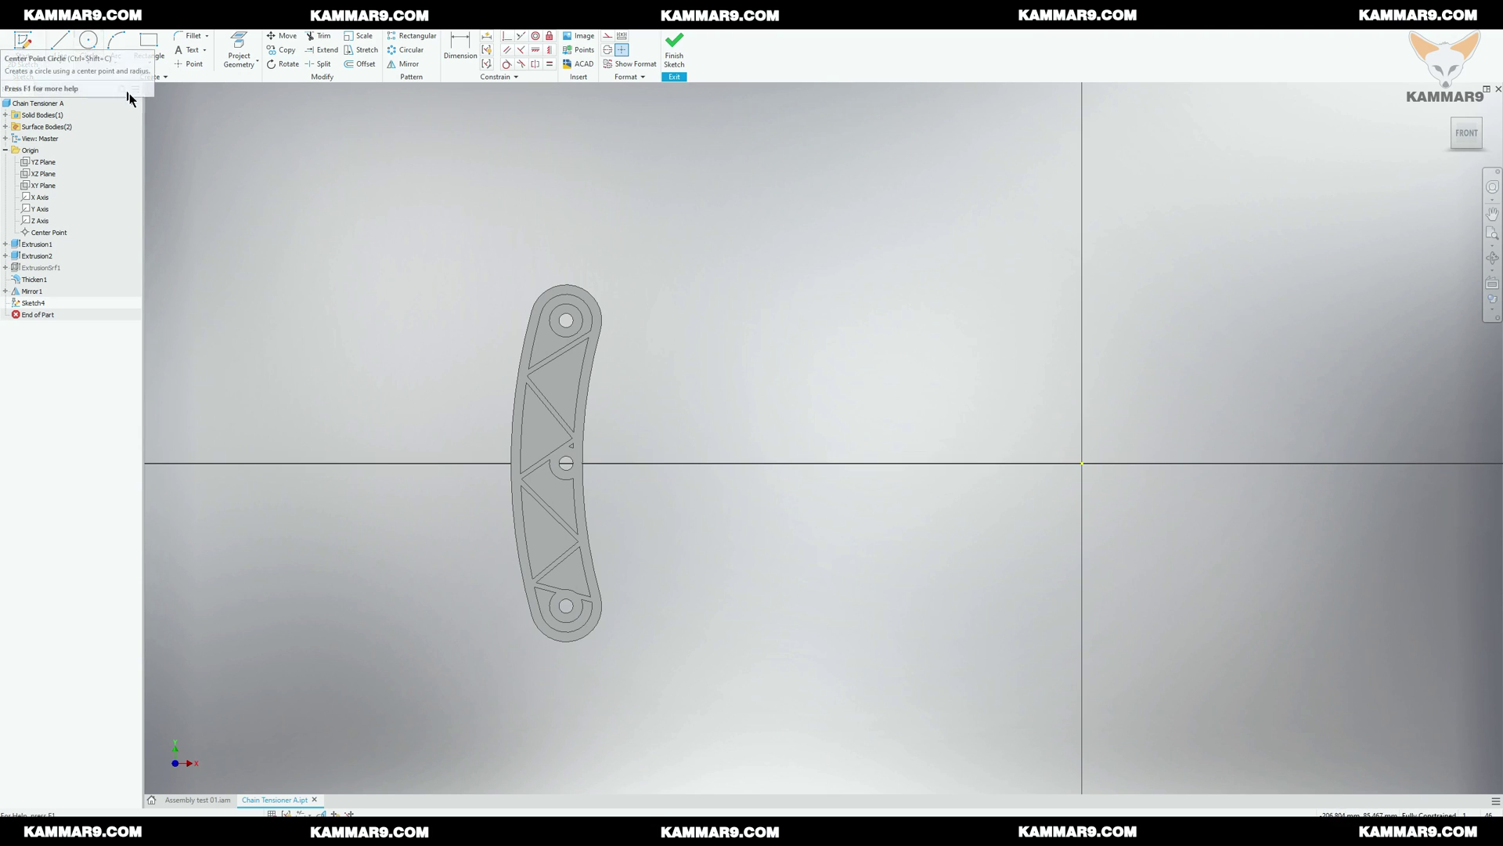
scroll(531, 445, "up", 3)
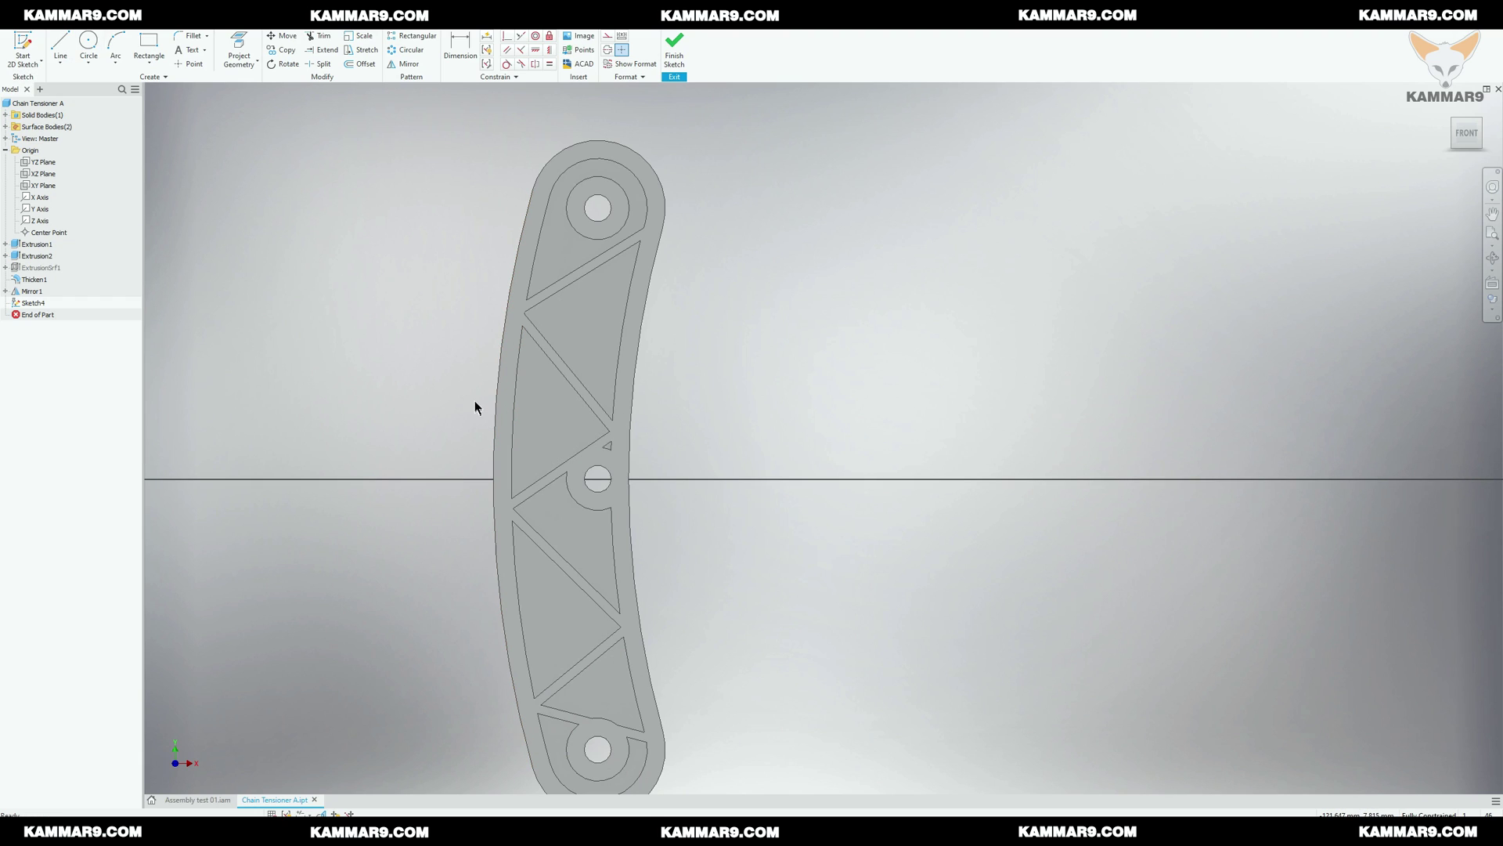
Step: Project the link's outer convex arc edge into the sketch
left_click(247, 56)
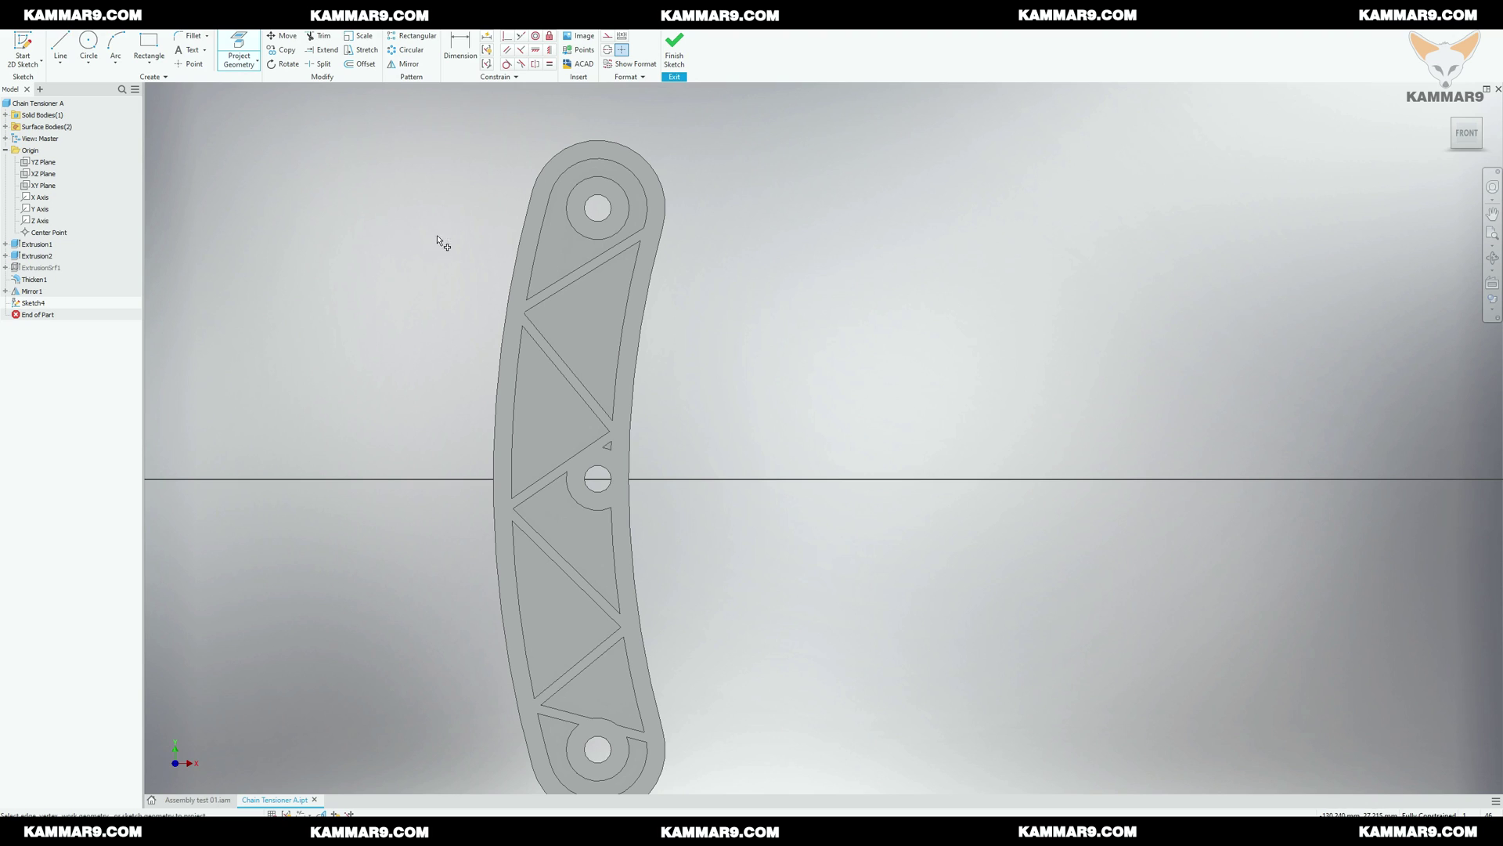
left_click(361, 63)
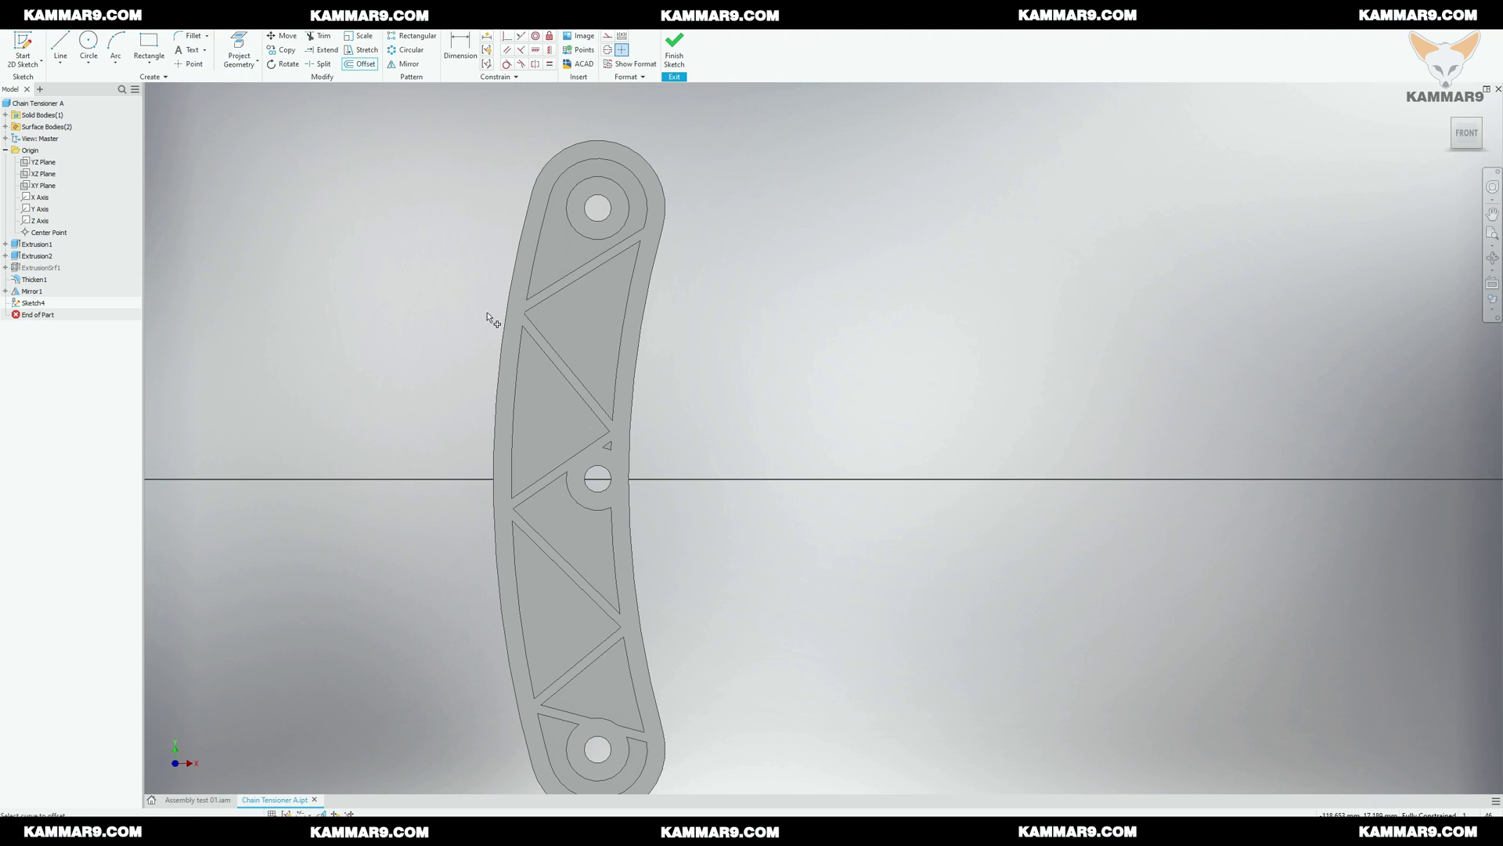
left_click(239, 49)
left_click(501, 349)
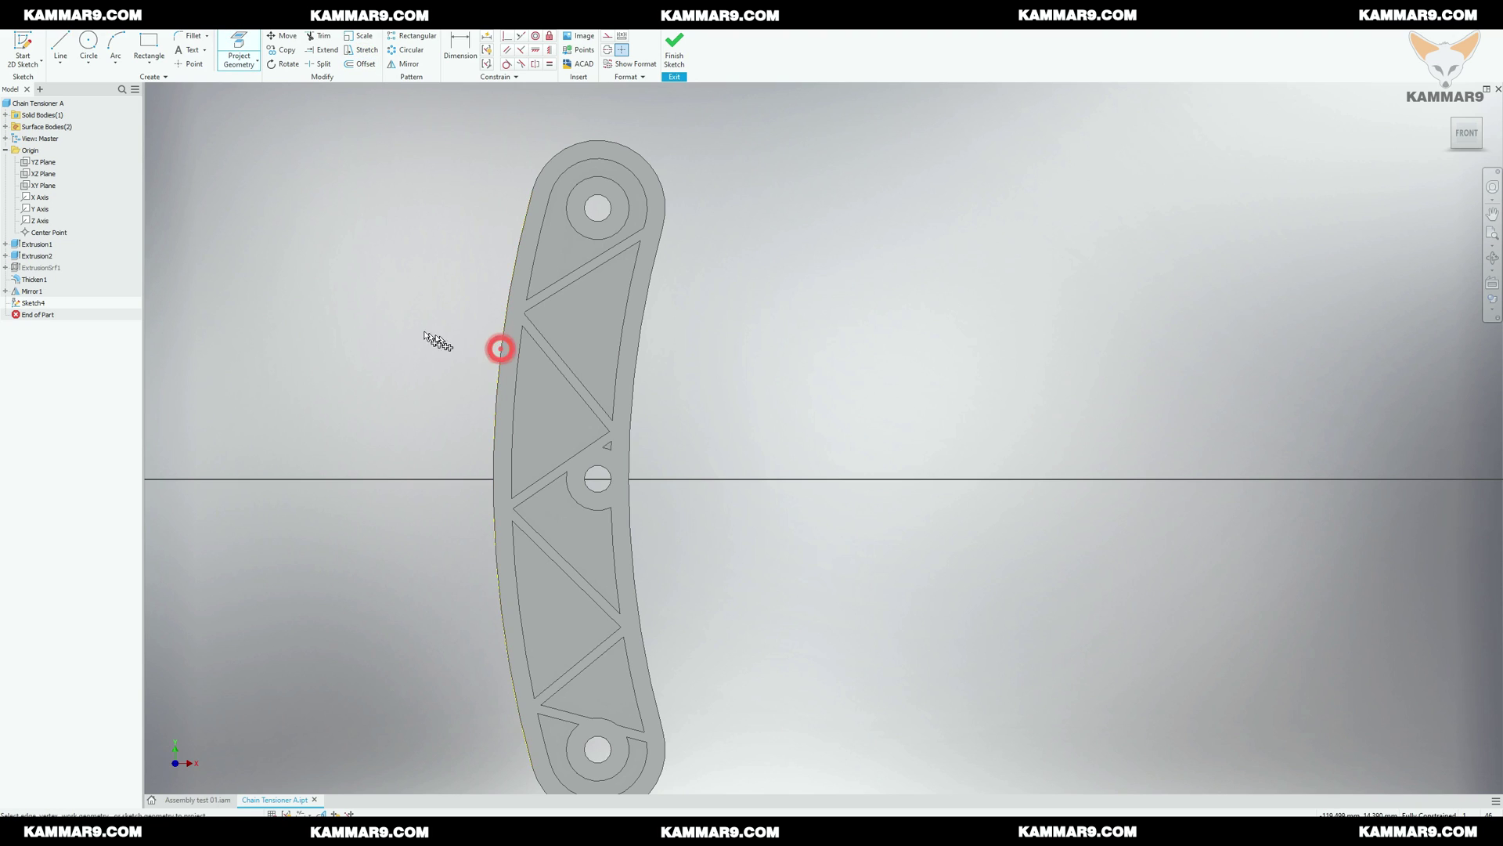
key("Escape")
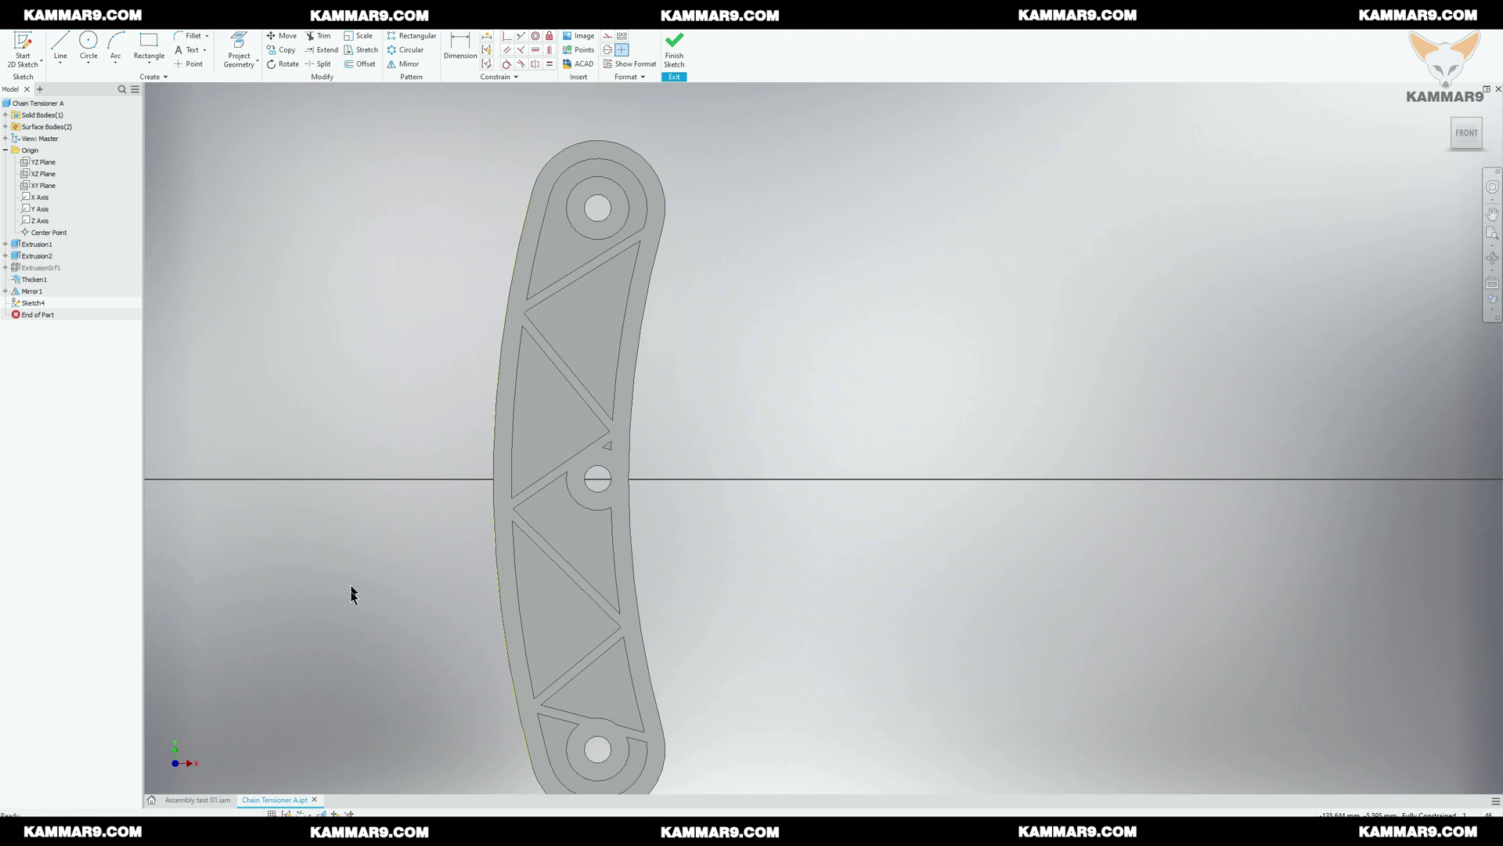
Step: Offset the projected arc 2.5 mm inward and slice the graphics at the sketch plane
left_click(350, 65)
left_click(498, 353)
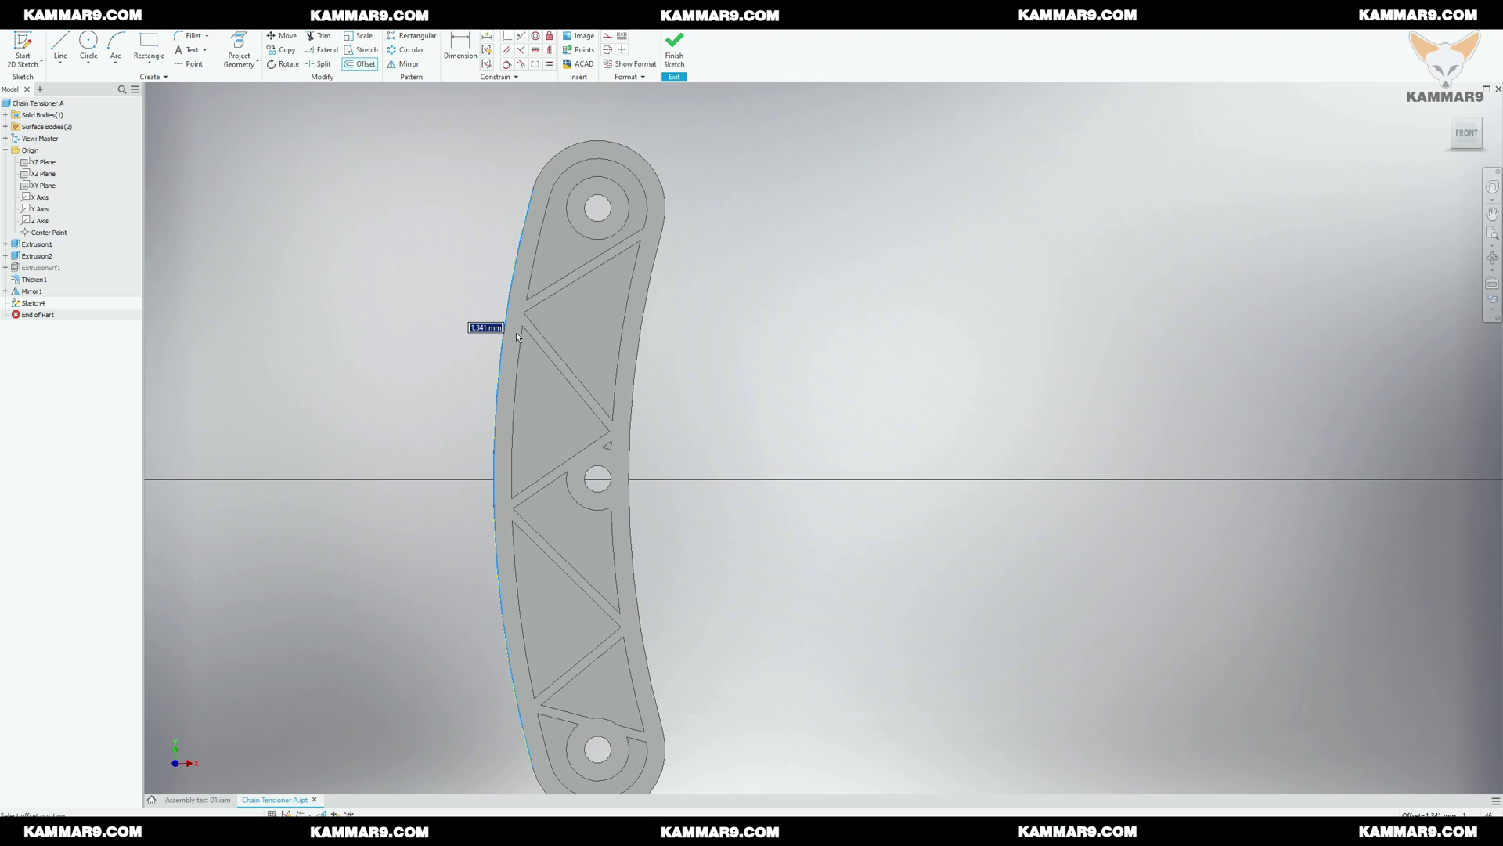
type("2")
key("Return")
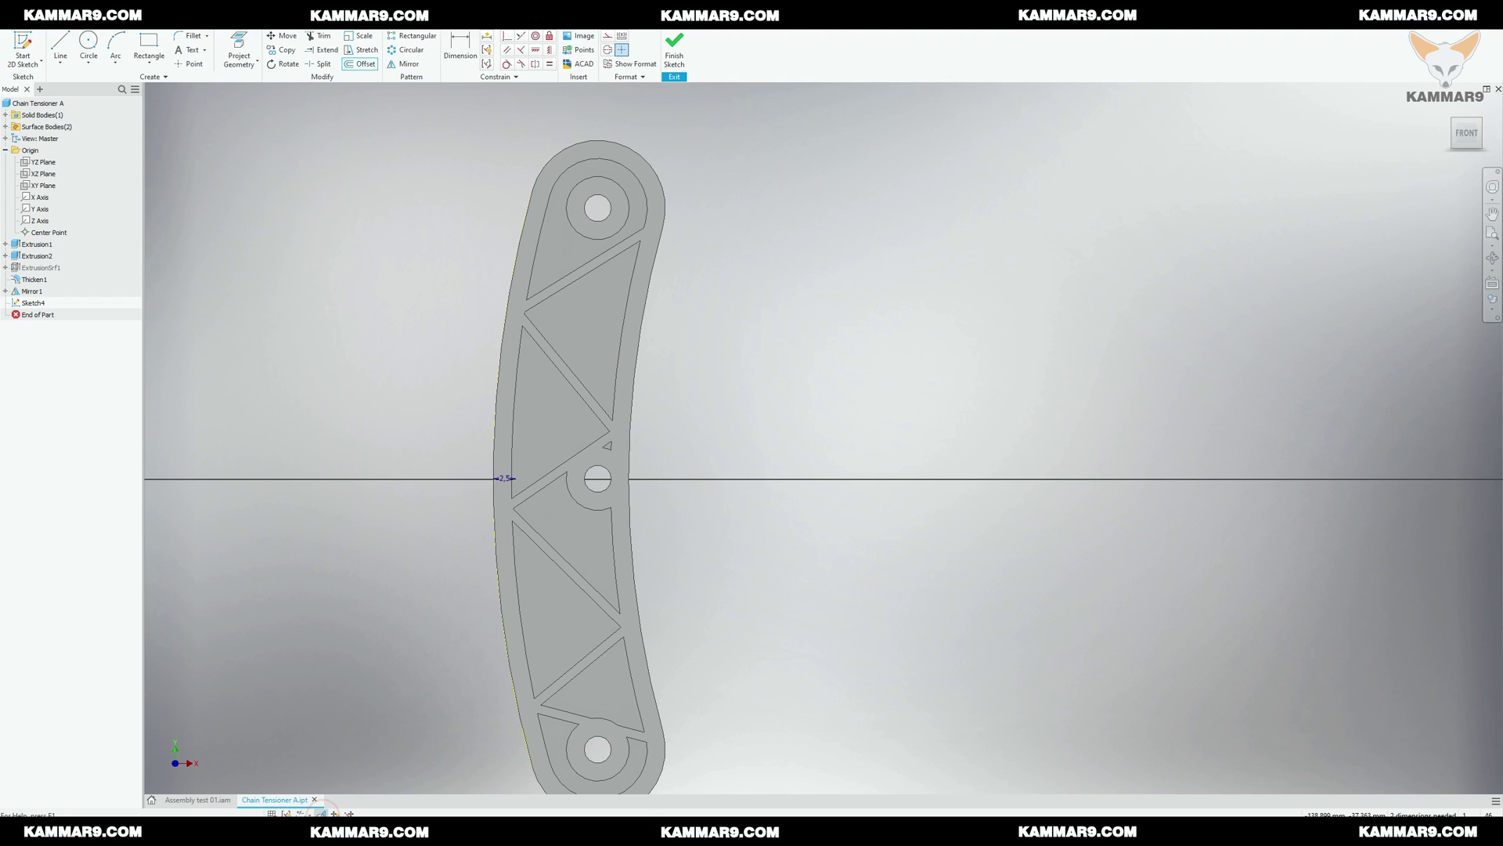
left_click(320, 813)
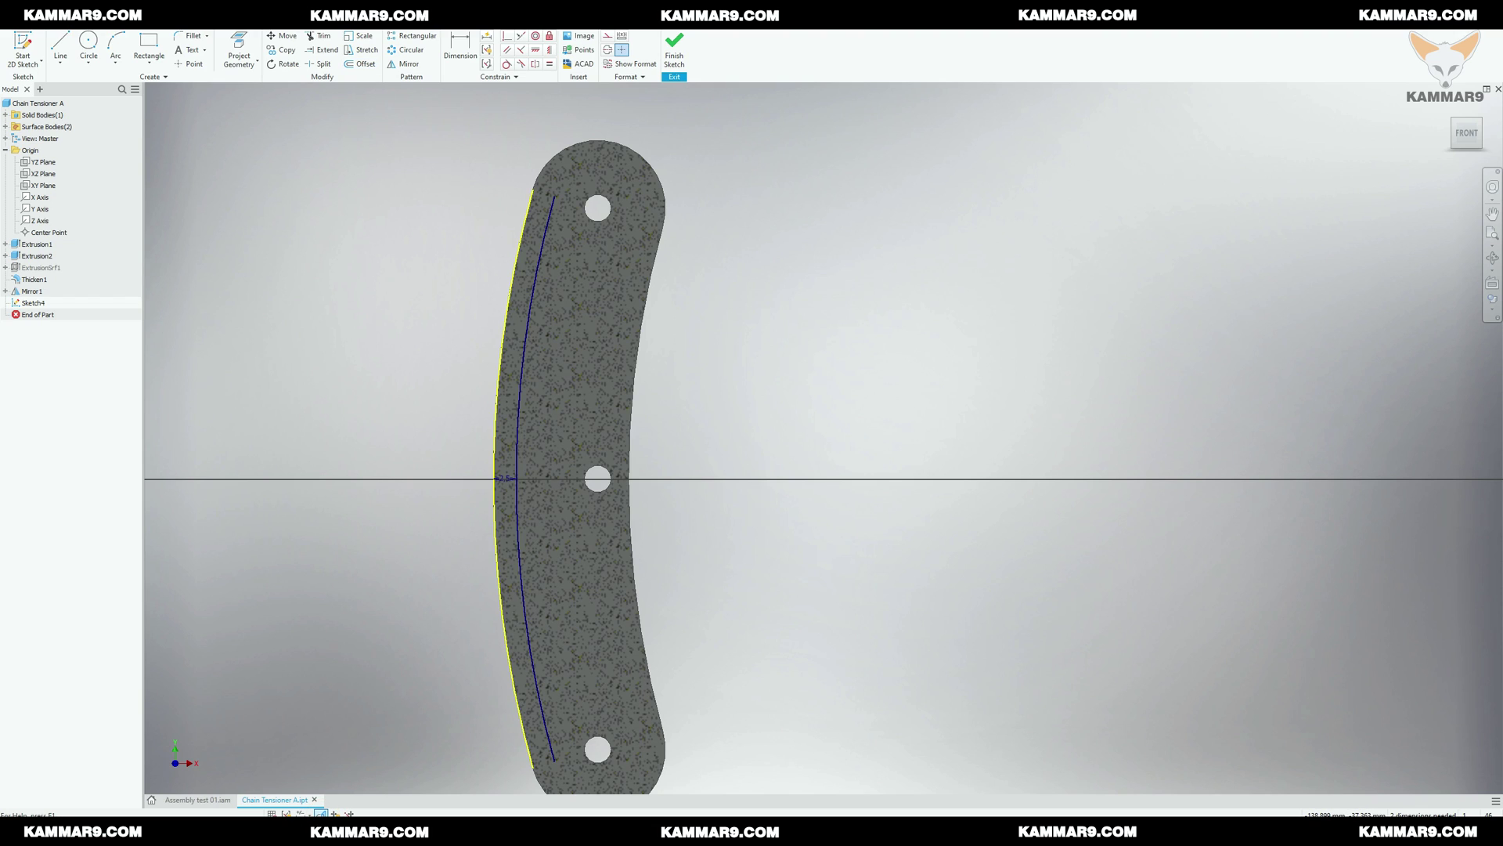
Step: Draw a circle centred on the origin through the offset arc's upper end, and convert the offset arc to construction geometry
scroll(405, 476, "up", 3)
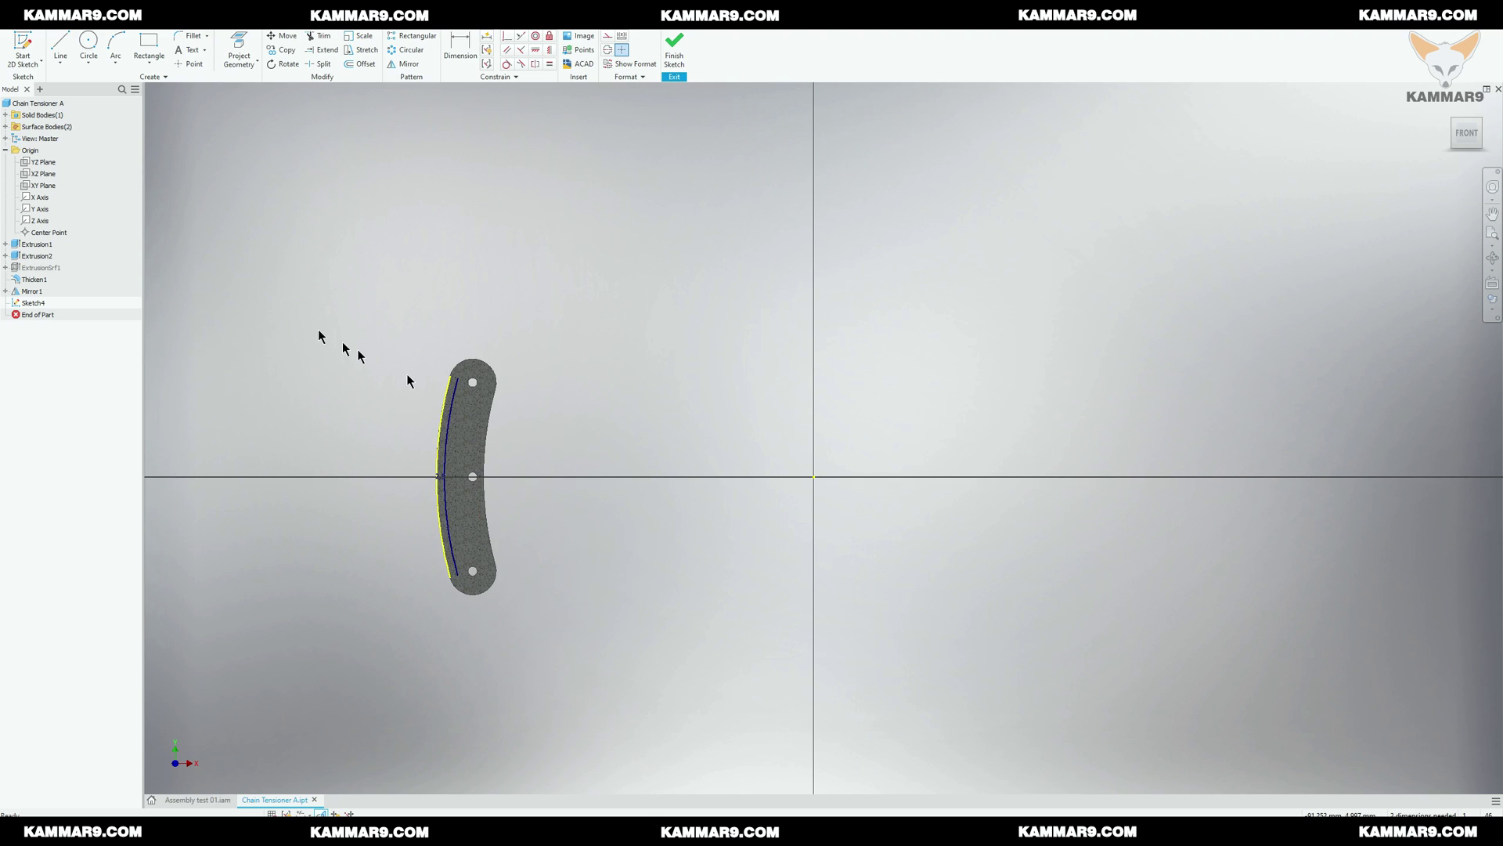
left_click(89, 44)
left_click(815, 476)
scroll(470, 382, "down", 4)
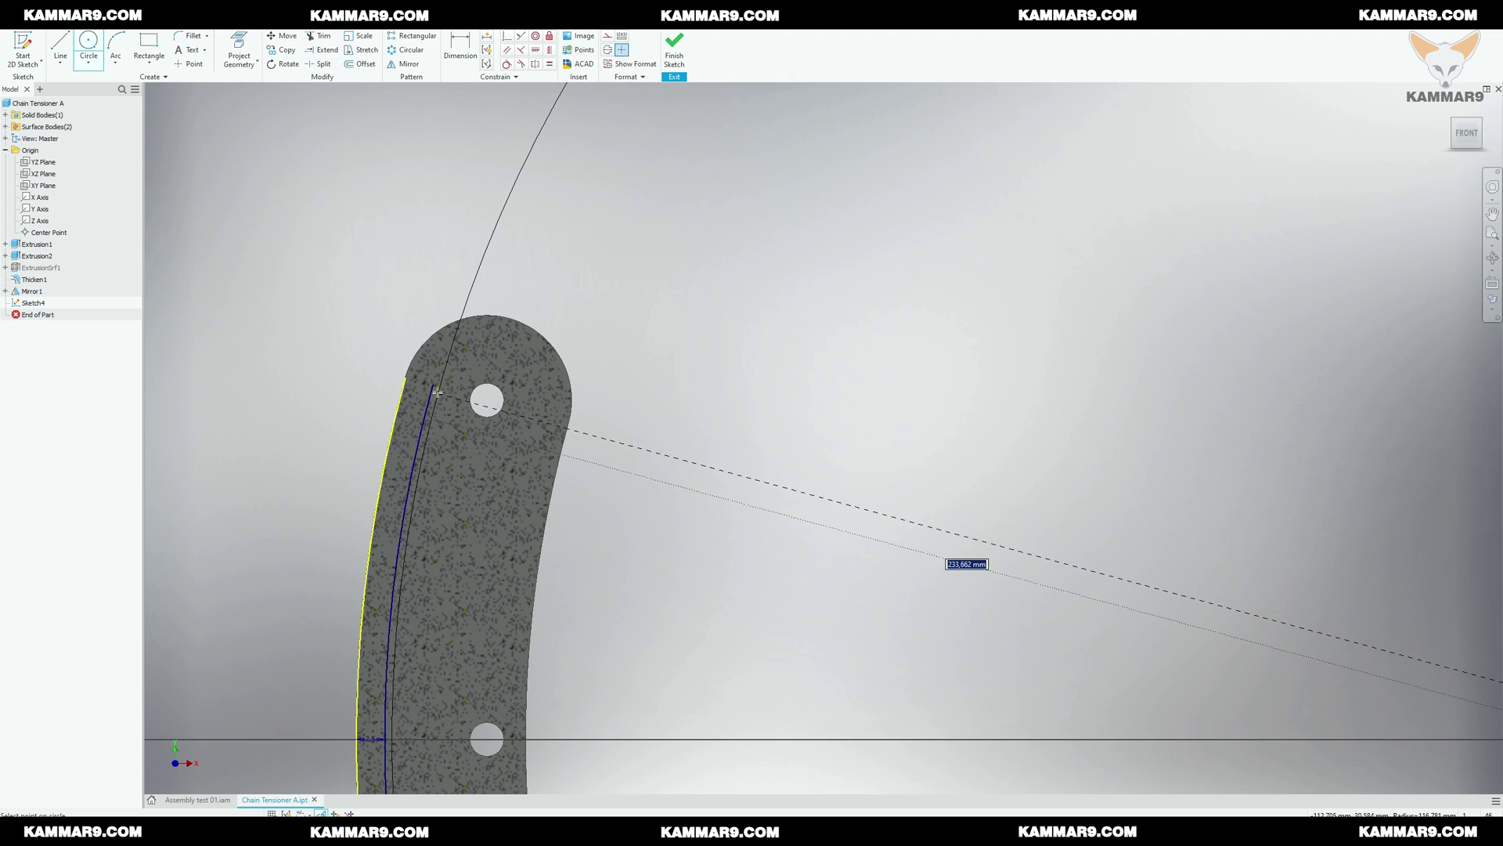
left_click(432, 389)
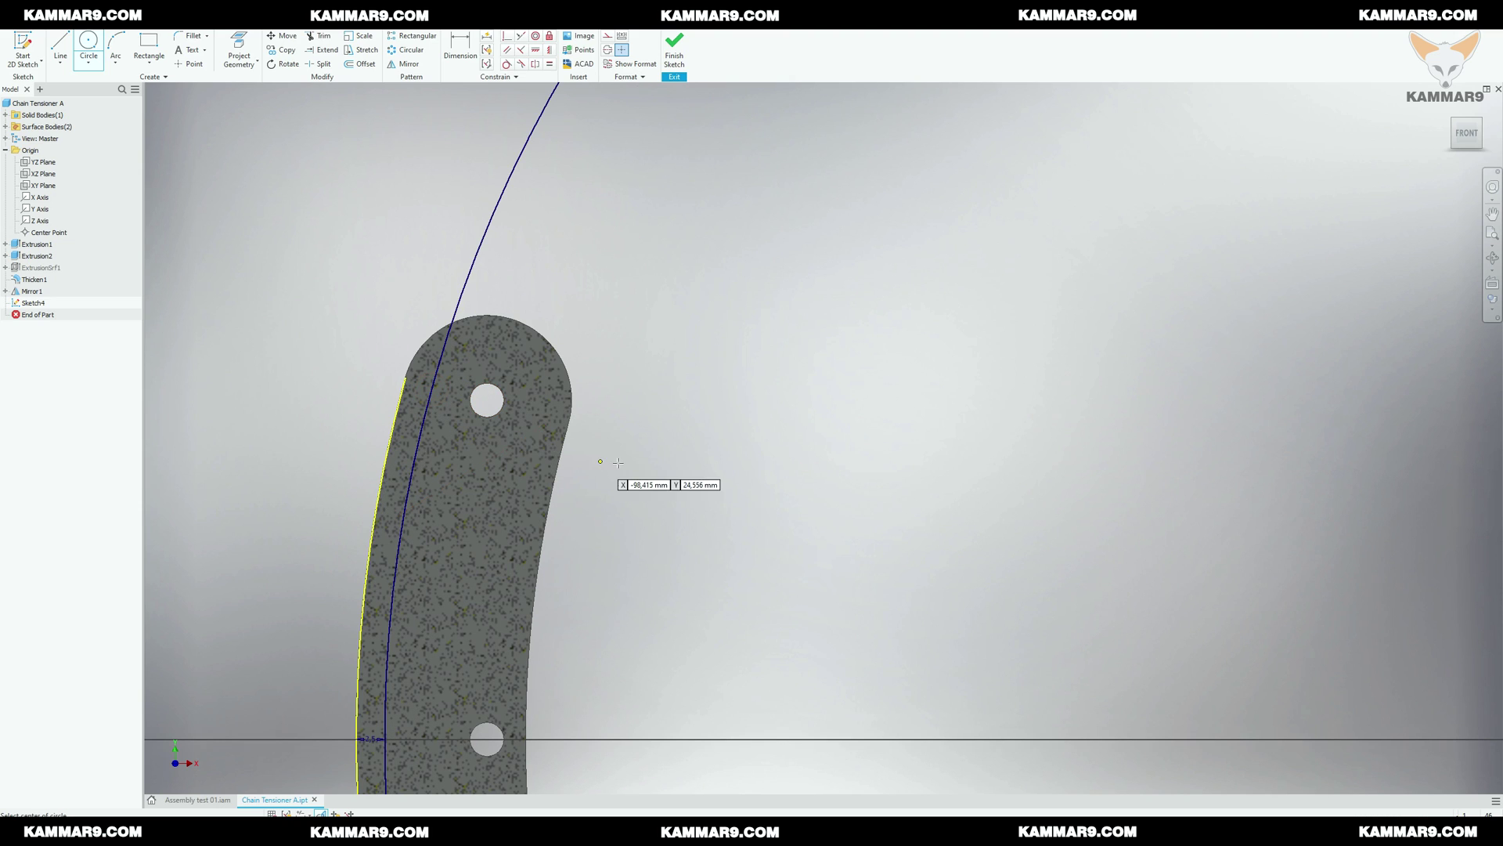
key("Escape")
left_click(429, 427)
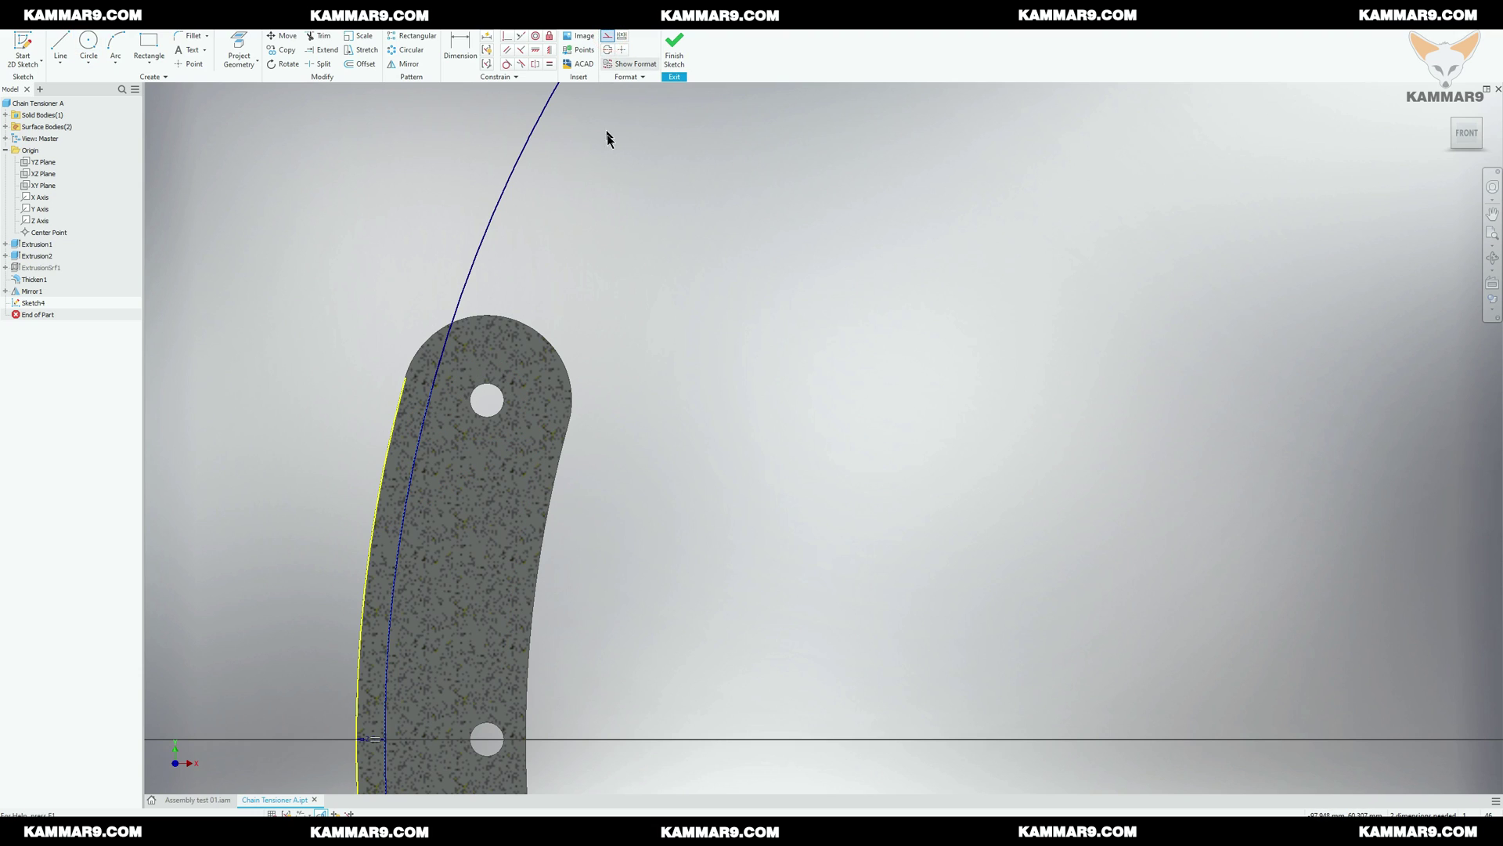
left_click(727, 367)
scroll(745, 448, "down", 8)
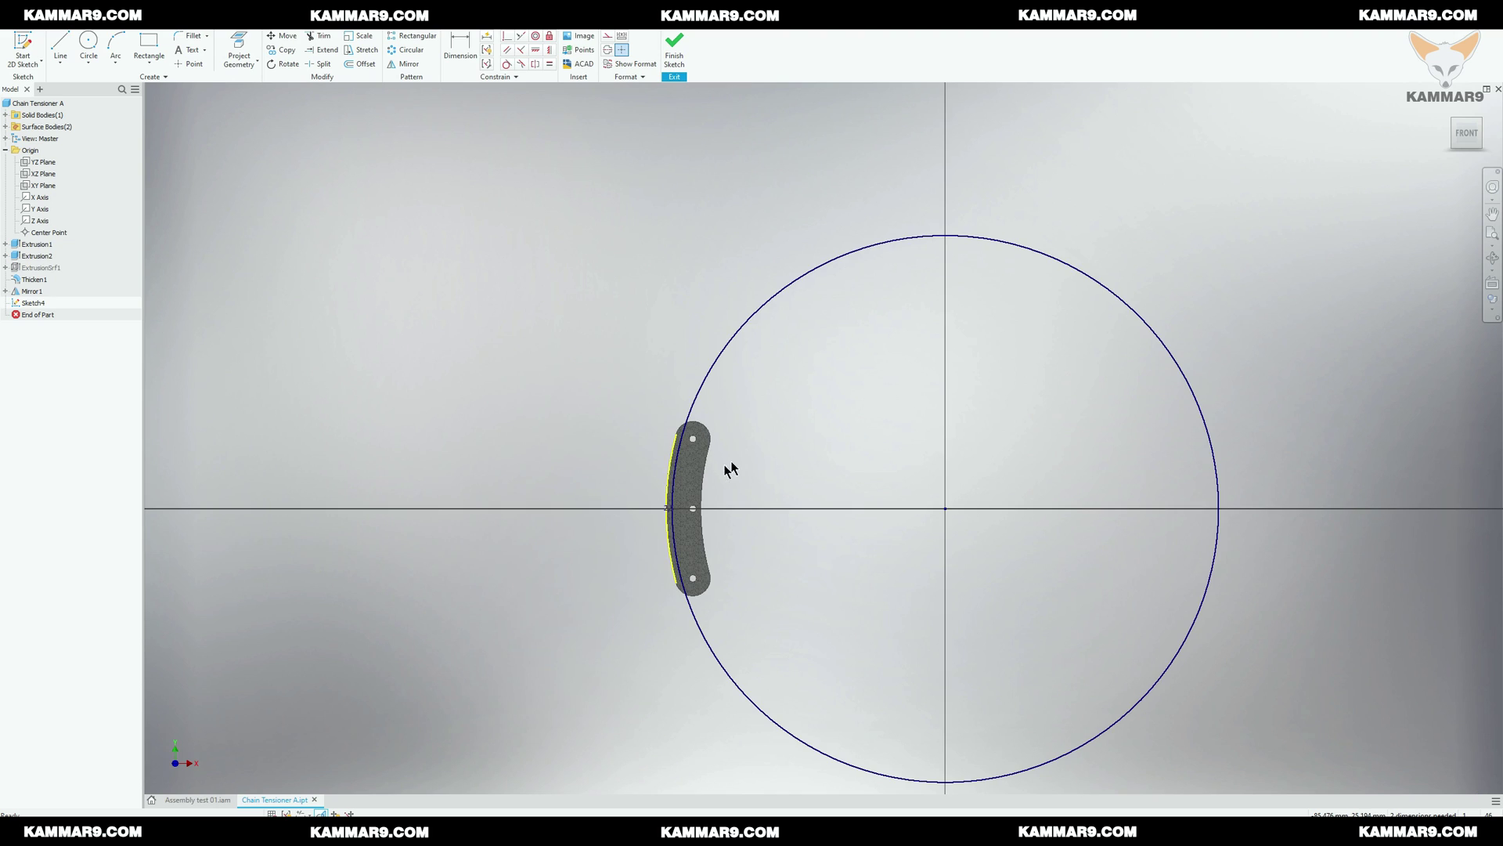
scroll(575, 525, "up", 3)
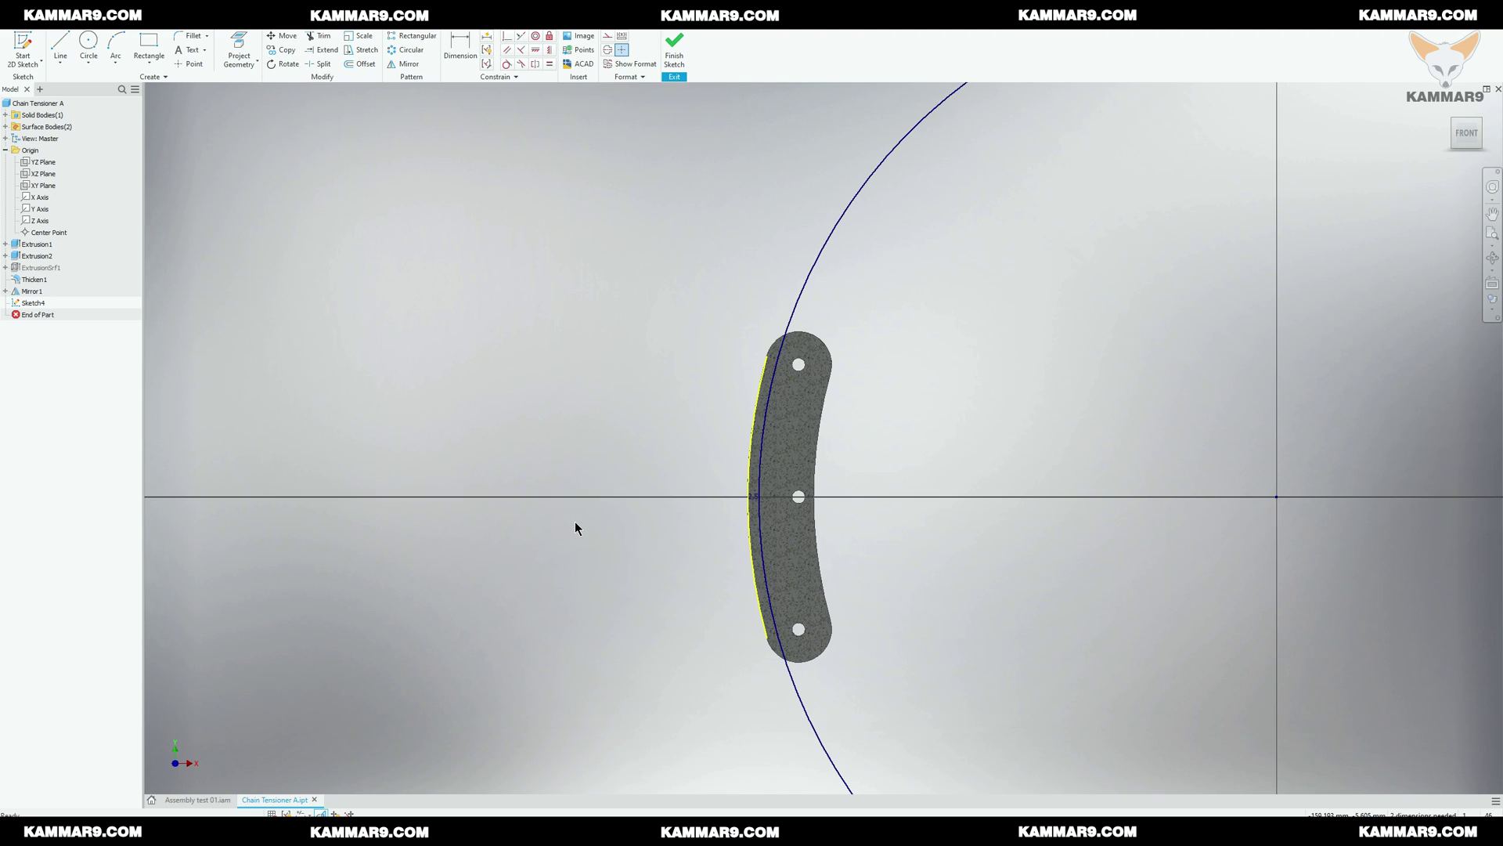
Step: Draw a rectangle over the link's convex side with its upper inner corner on the circle, and make the lower inner corner coincident with the circle
left_click(143, 39)
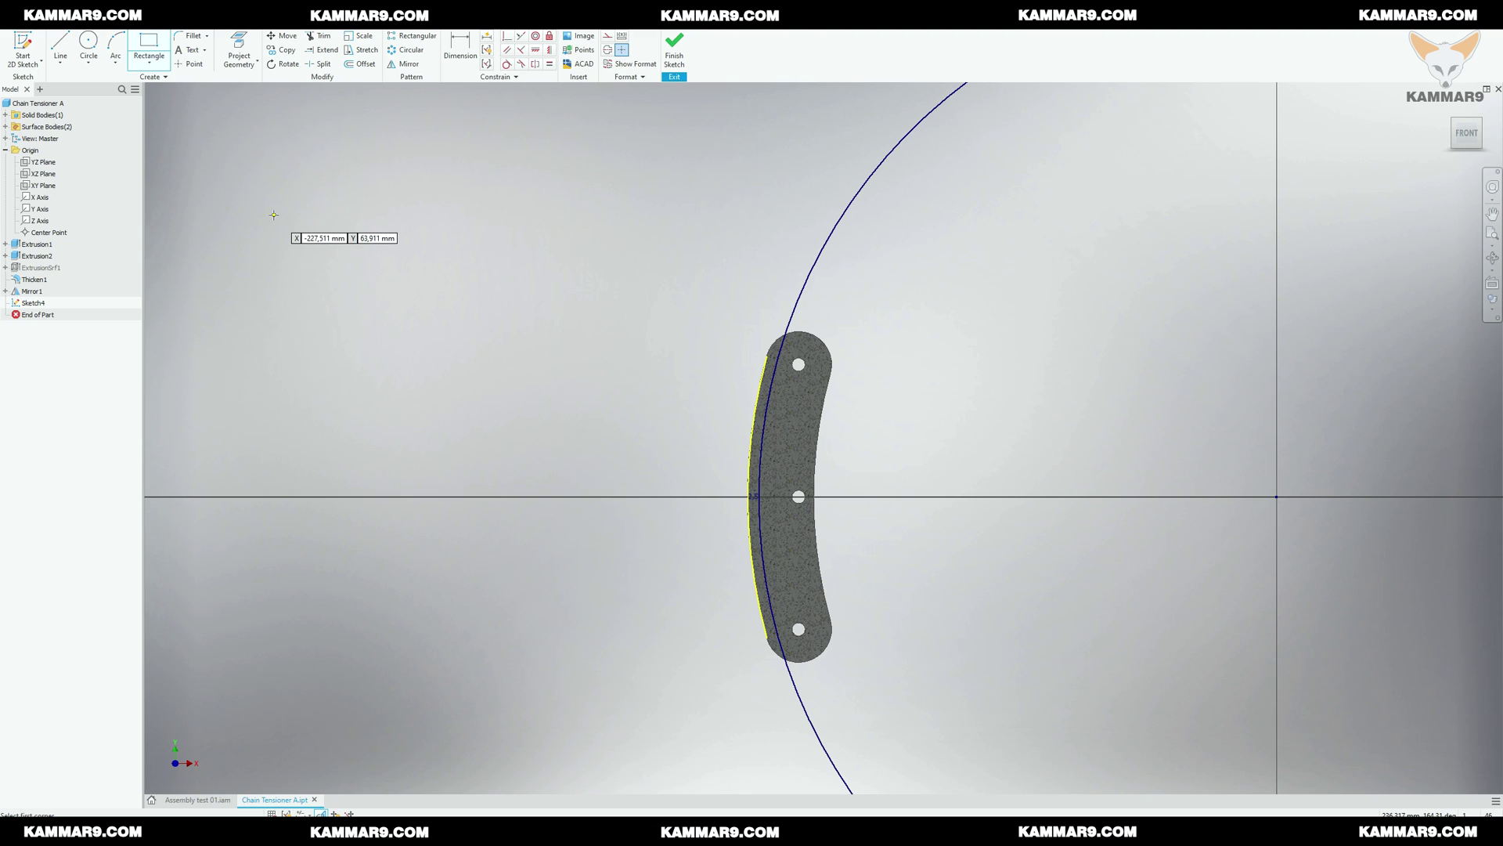
left_click(149, 47)
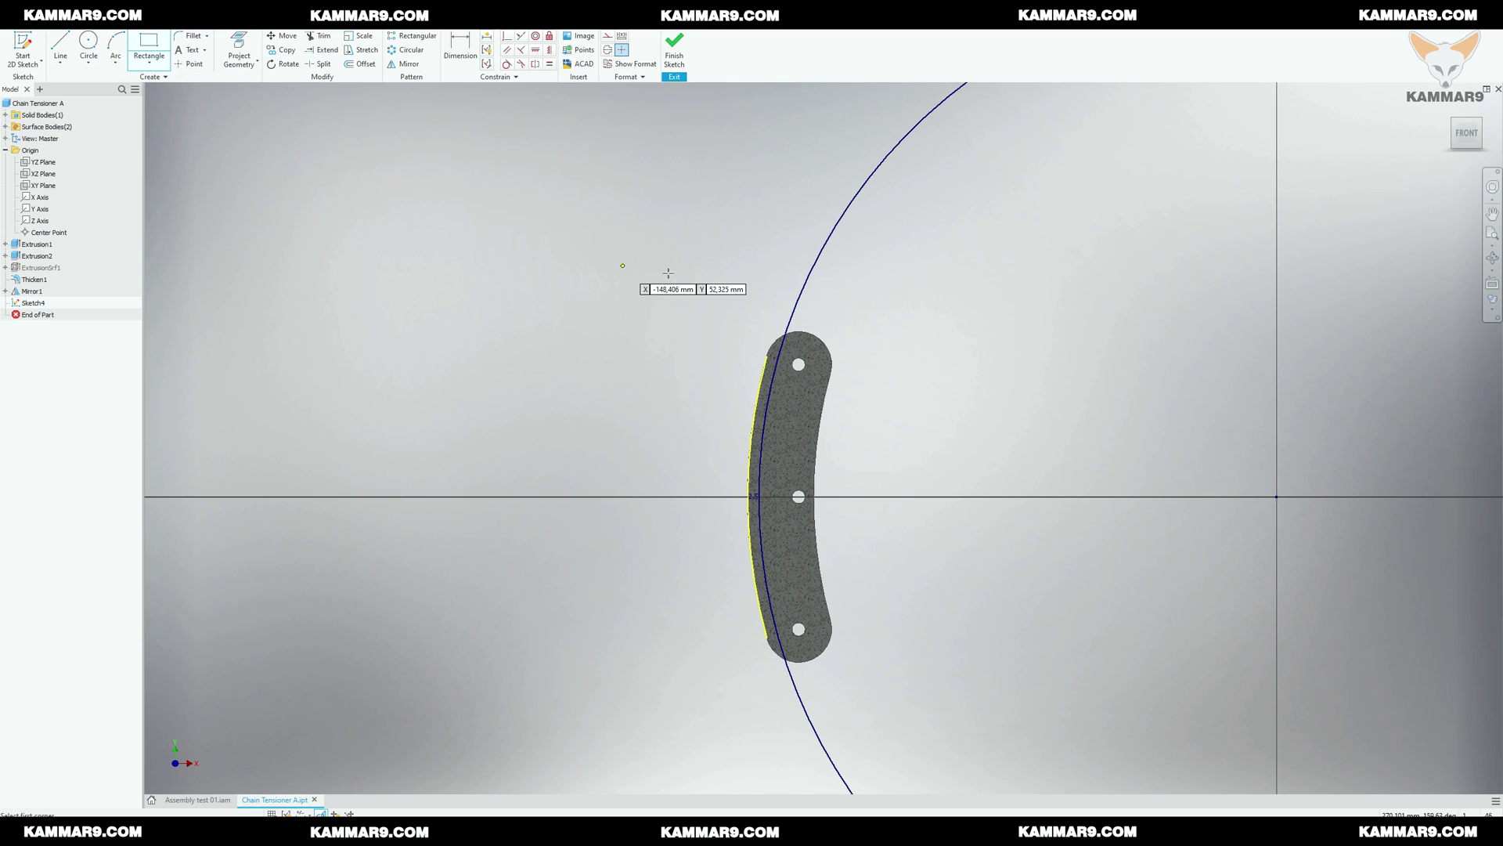
left_click(804, 287)
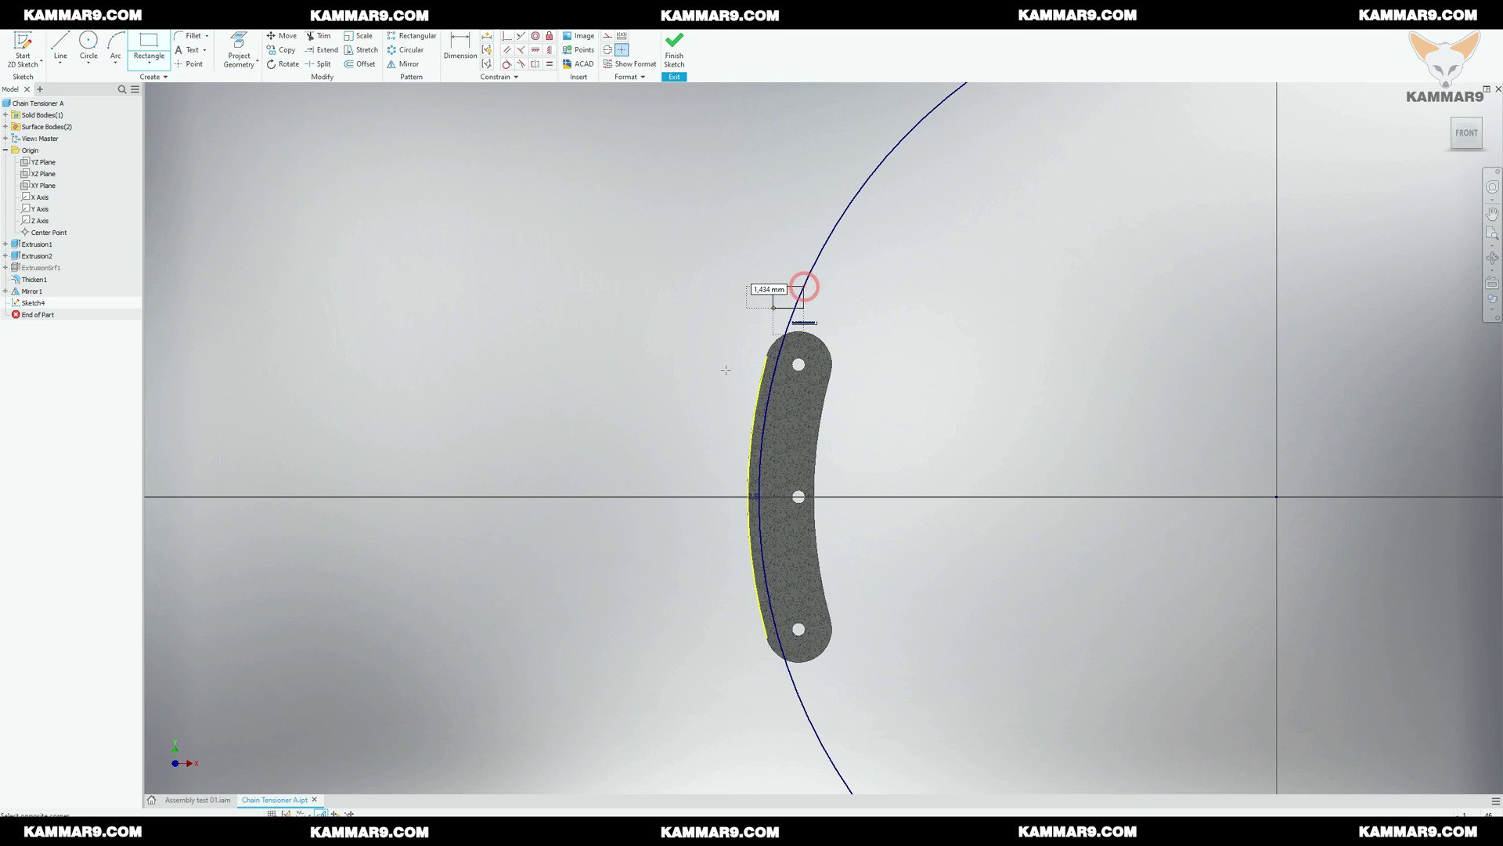
left_click(635, 733)
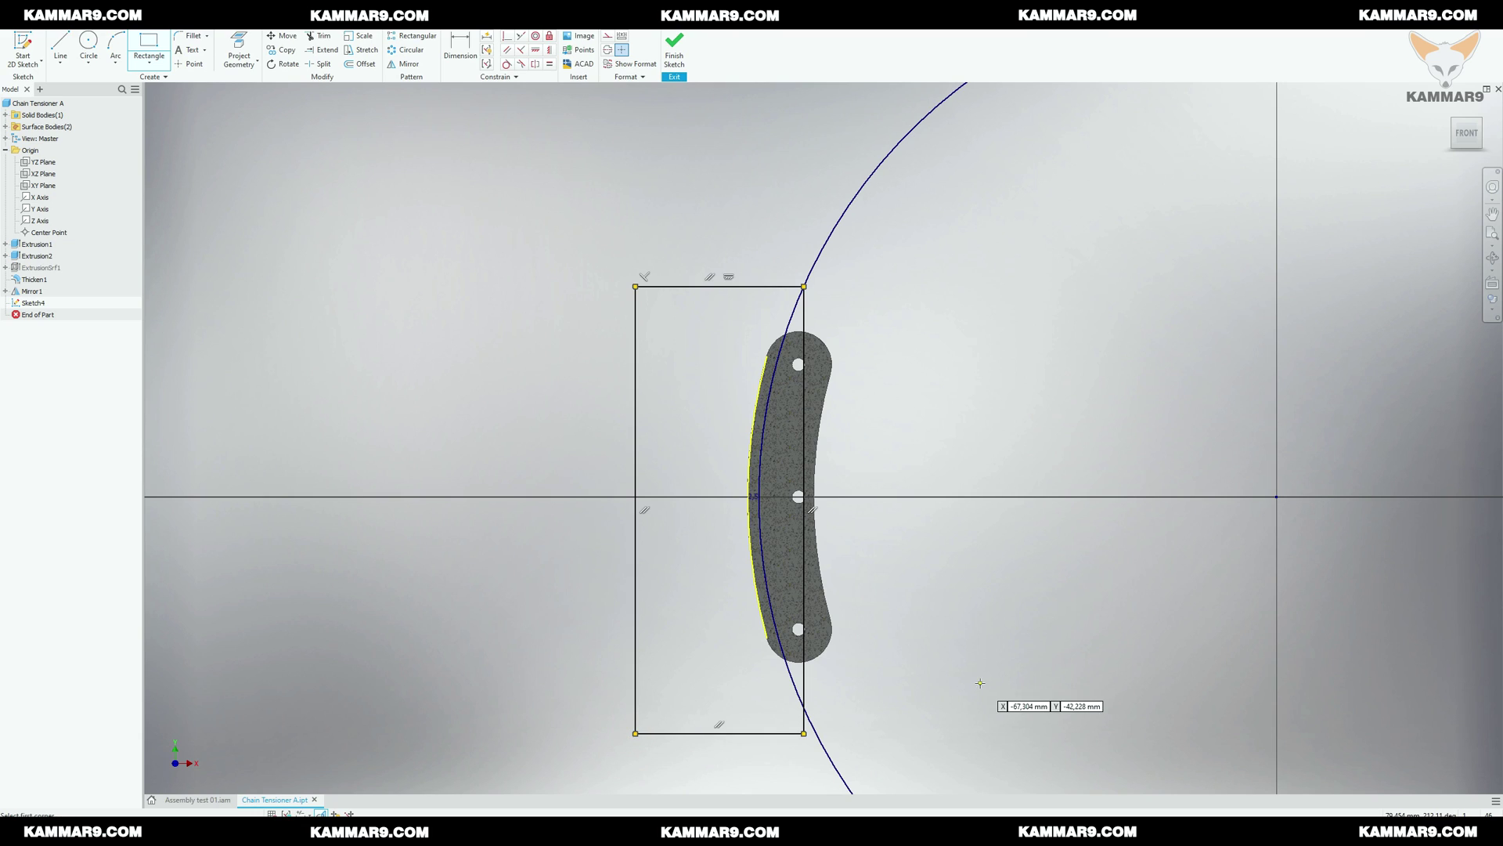
left_click(812, 729)
left_click(506, 38)
Step: Dimension the rectangle to 30 mm wide and 90 mm high
key("d")
left_click(682, 286)
left_click(693, 234)
type("30")
key("Return")
left_click(671, 317)
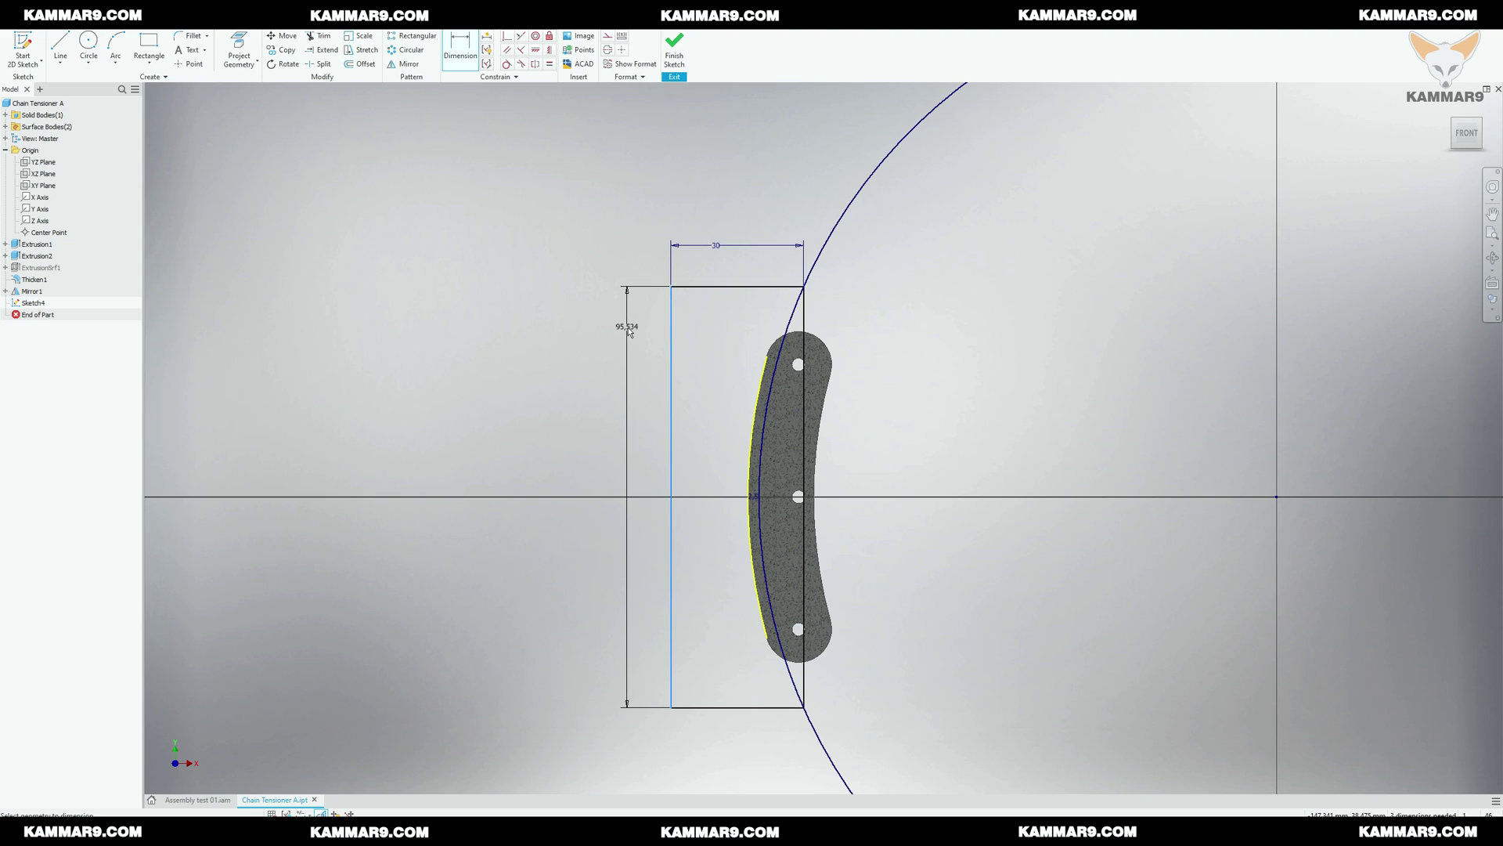
left_click(628, 333)
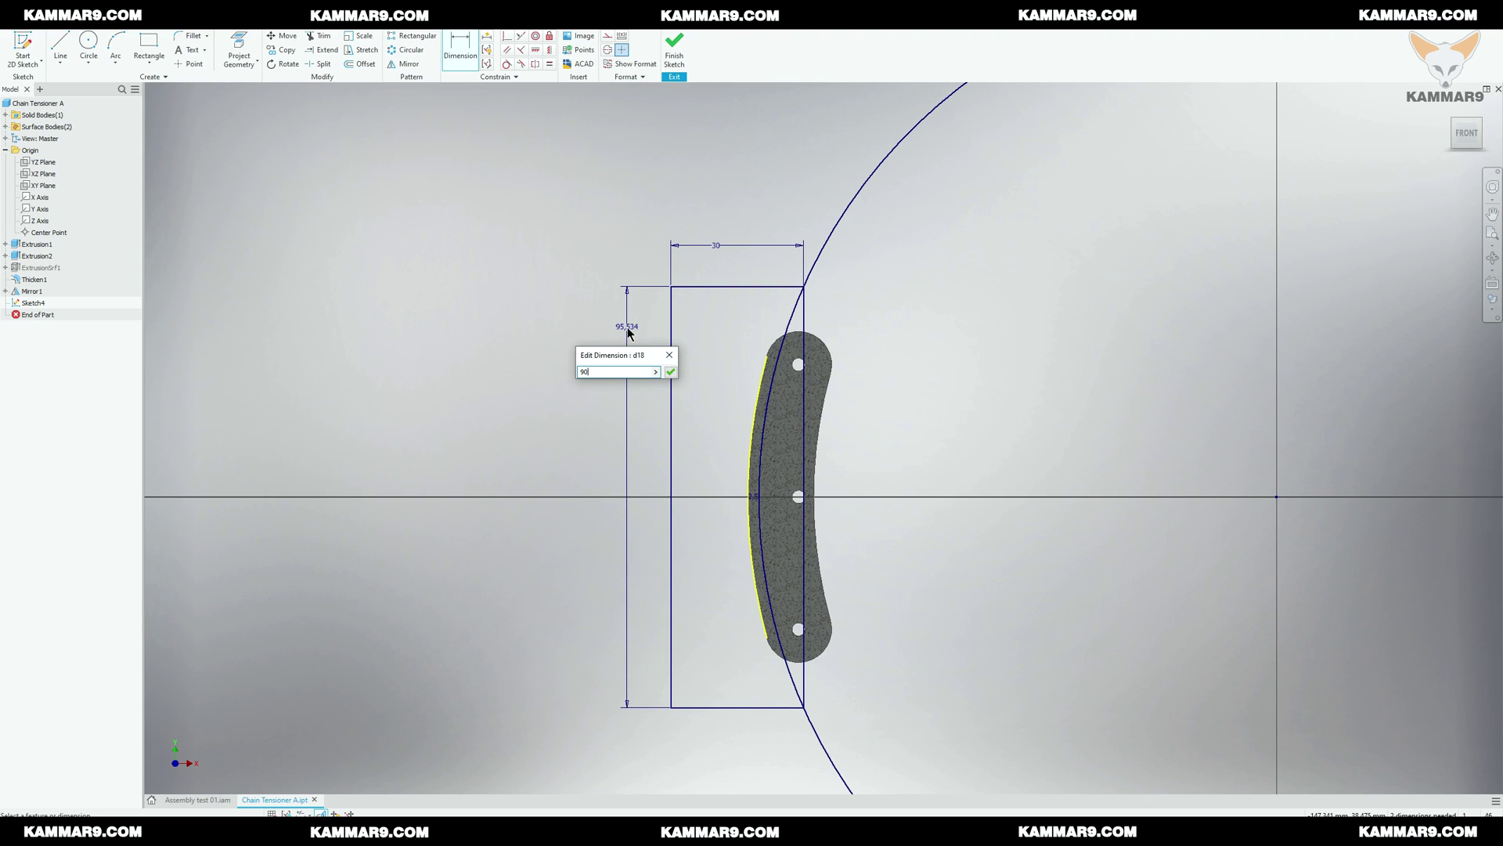
type("90")
key("Return")
key("Escape")
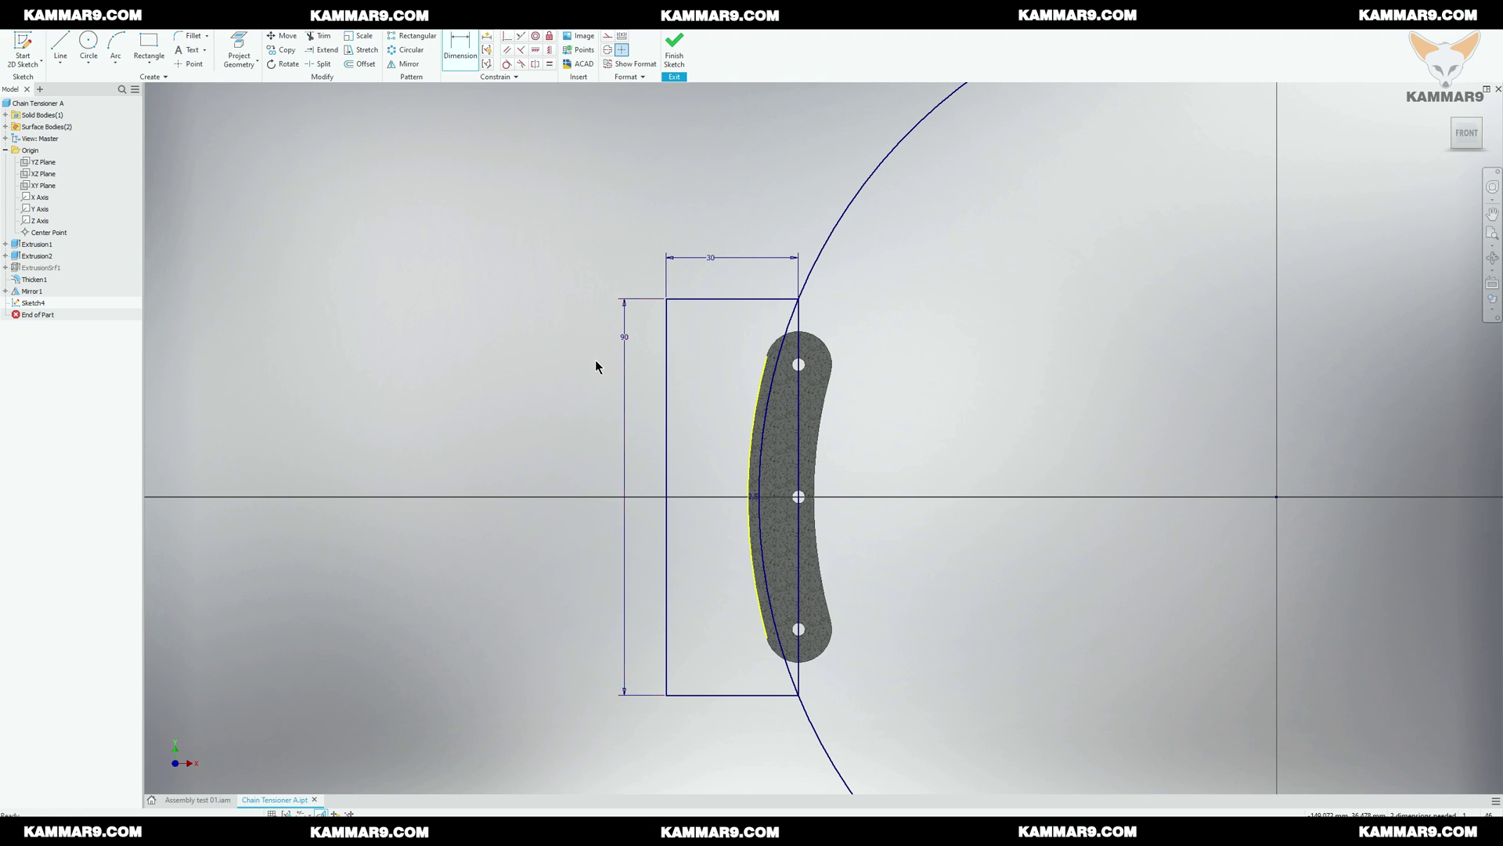
Step: Extrude the rectangle region outside the circle symmetrically about the sketch plane, with a total distance of 7.8 mm
scroll(595, 365, "down", 4)
scroll(599, 381, "up", 3)
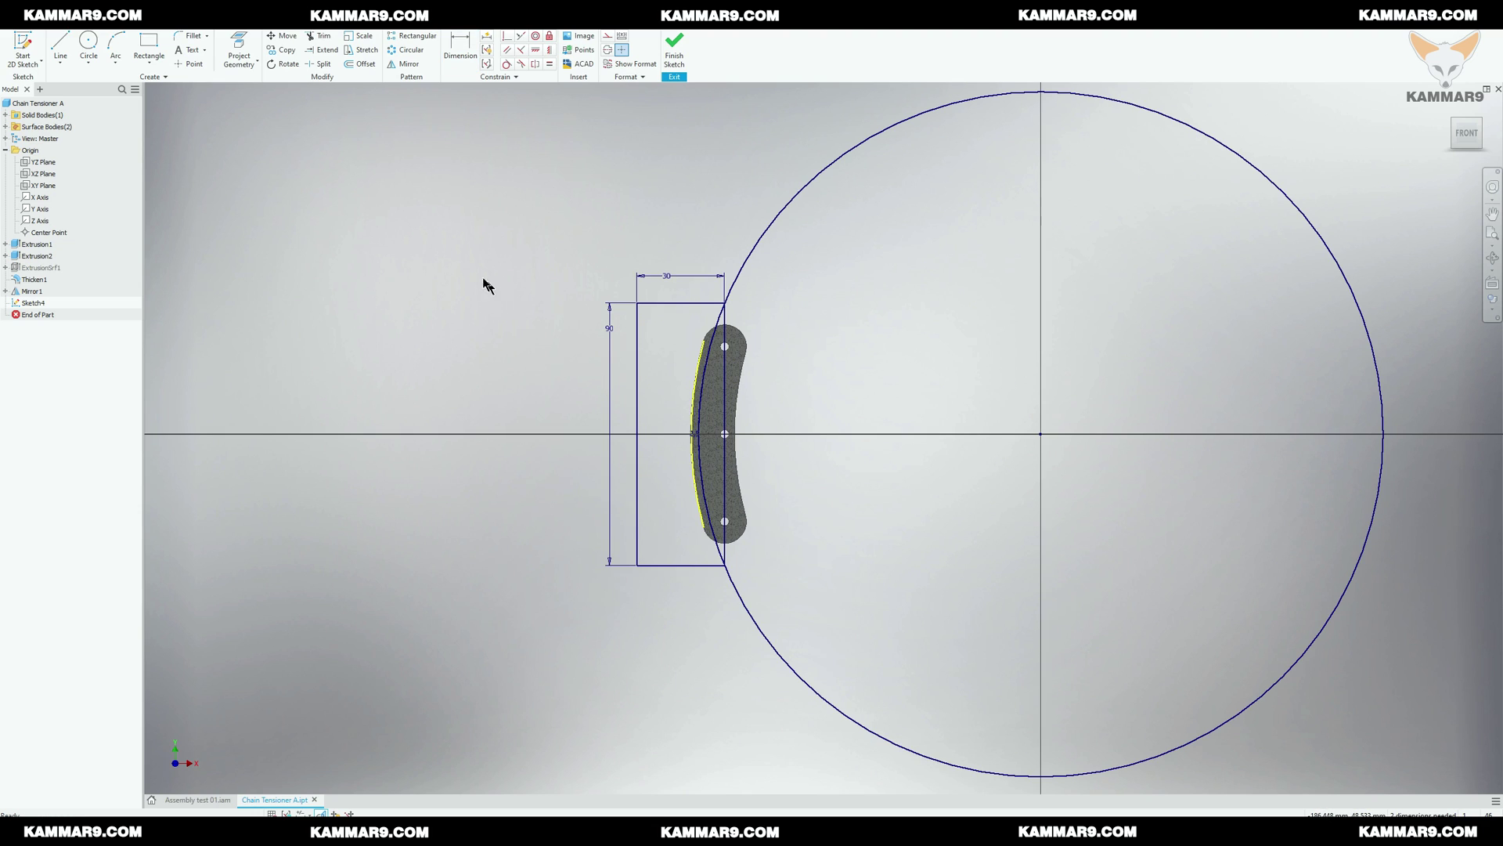
left_click(62, 22)
left_click(60, 45)
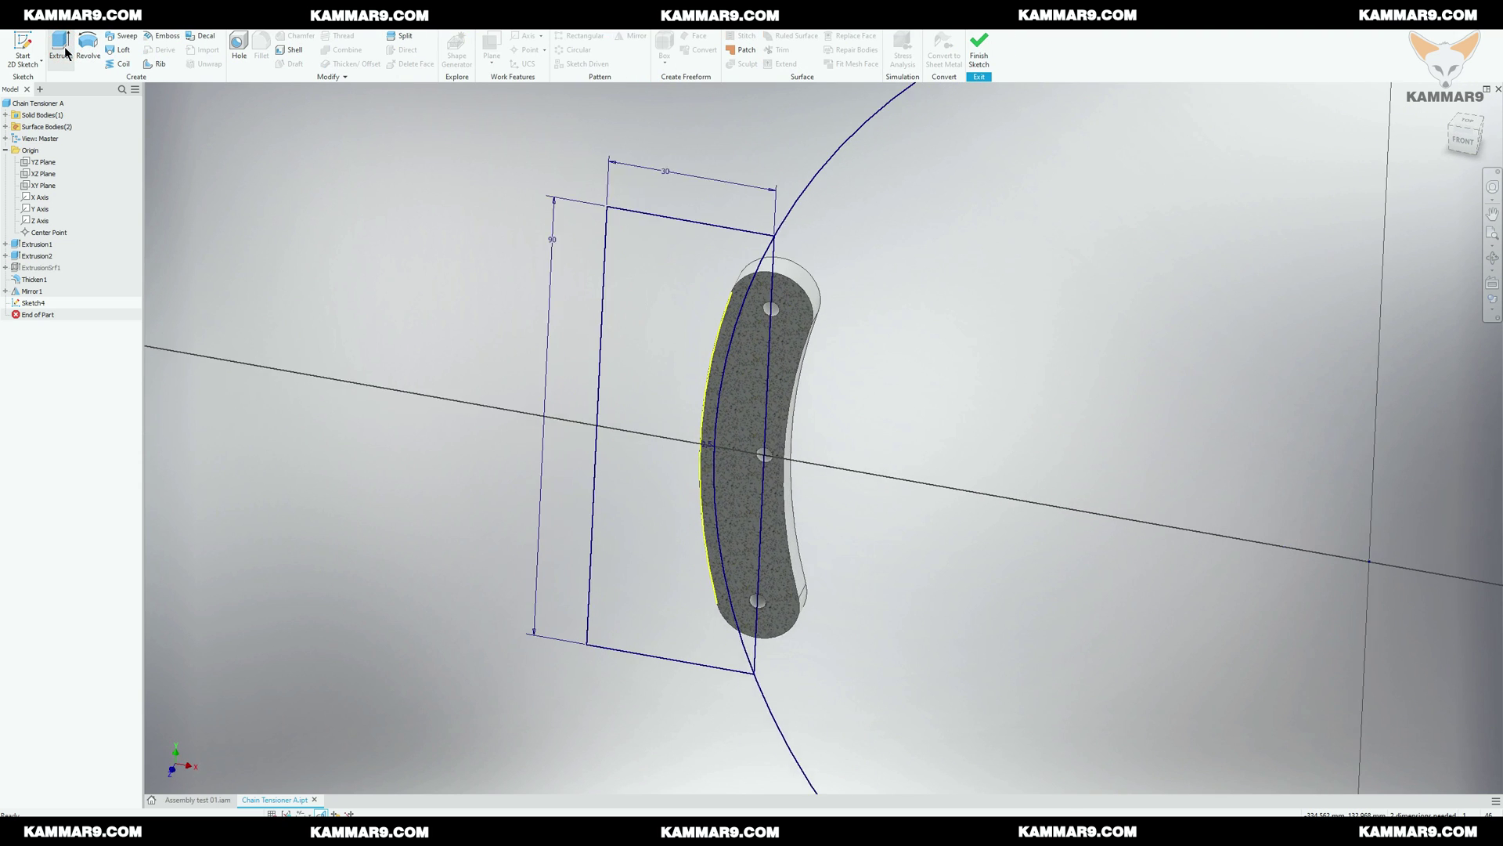
left_click(640, 317)
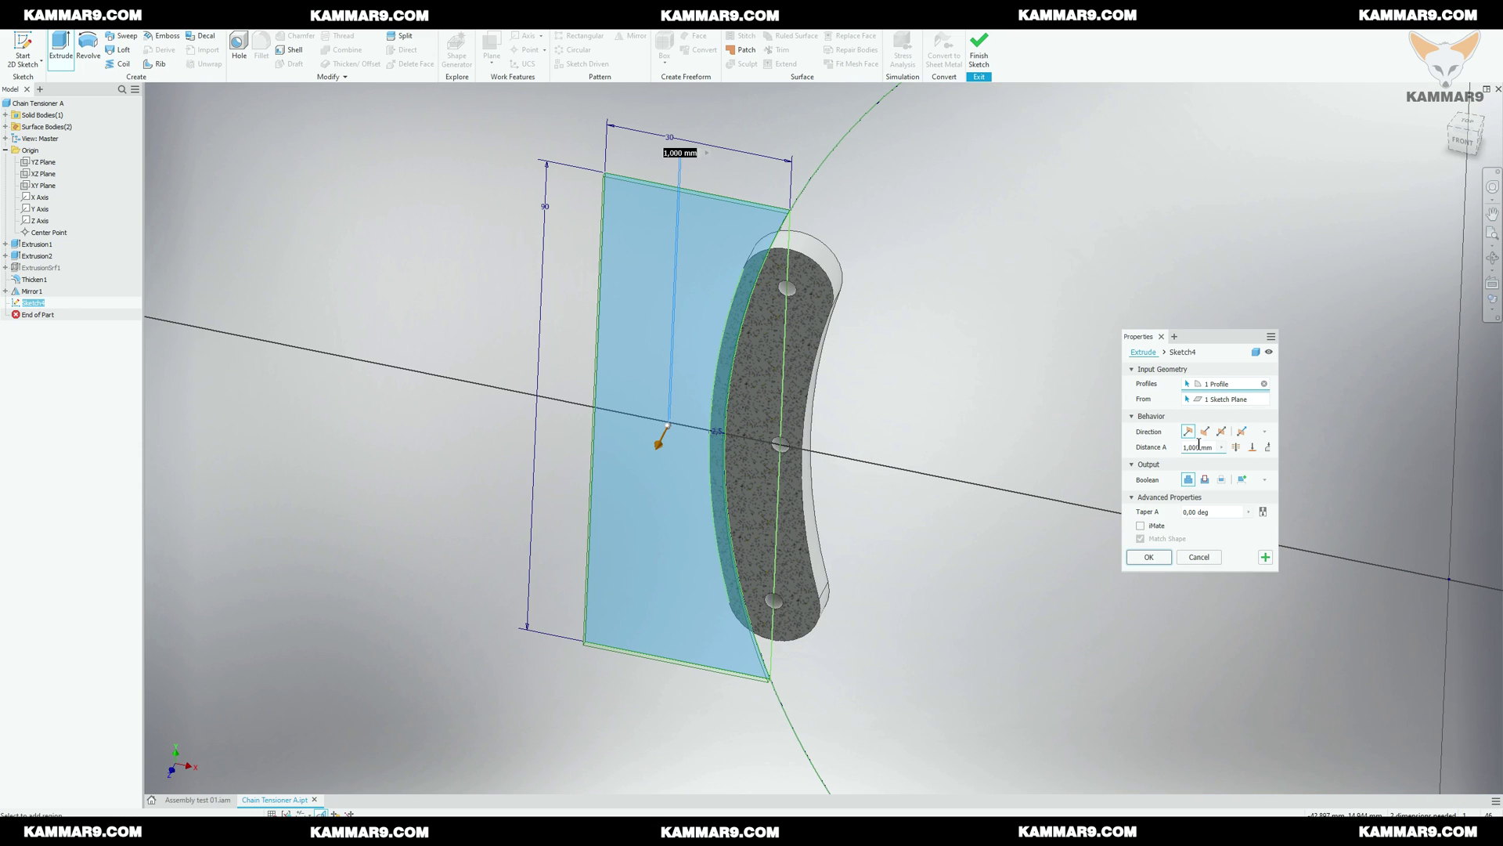
left_click(1221, 431)
left_click(1206, 447)
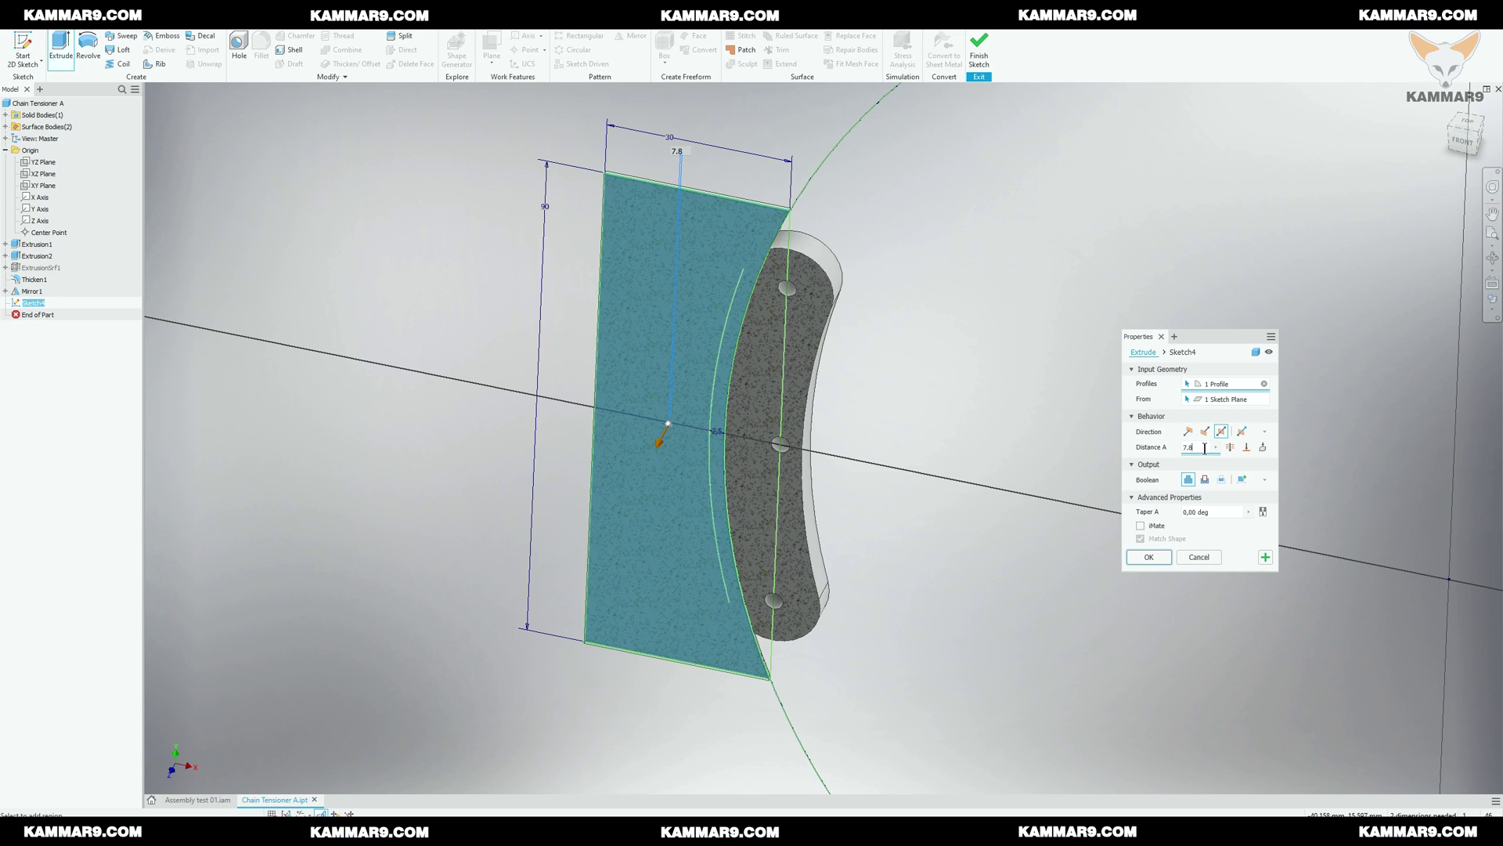
left_click(1151, 557)
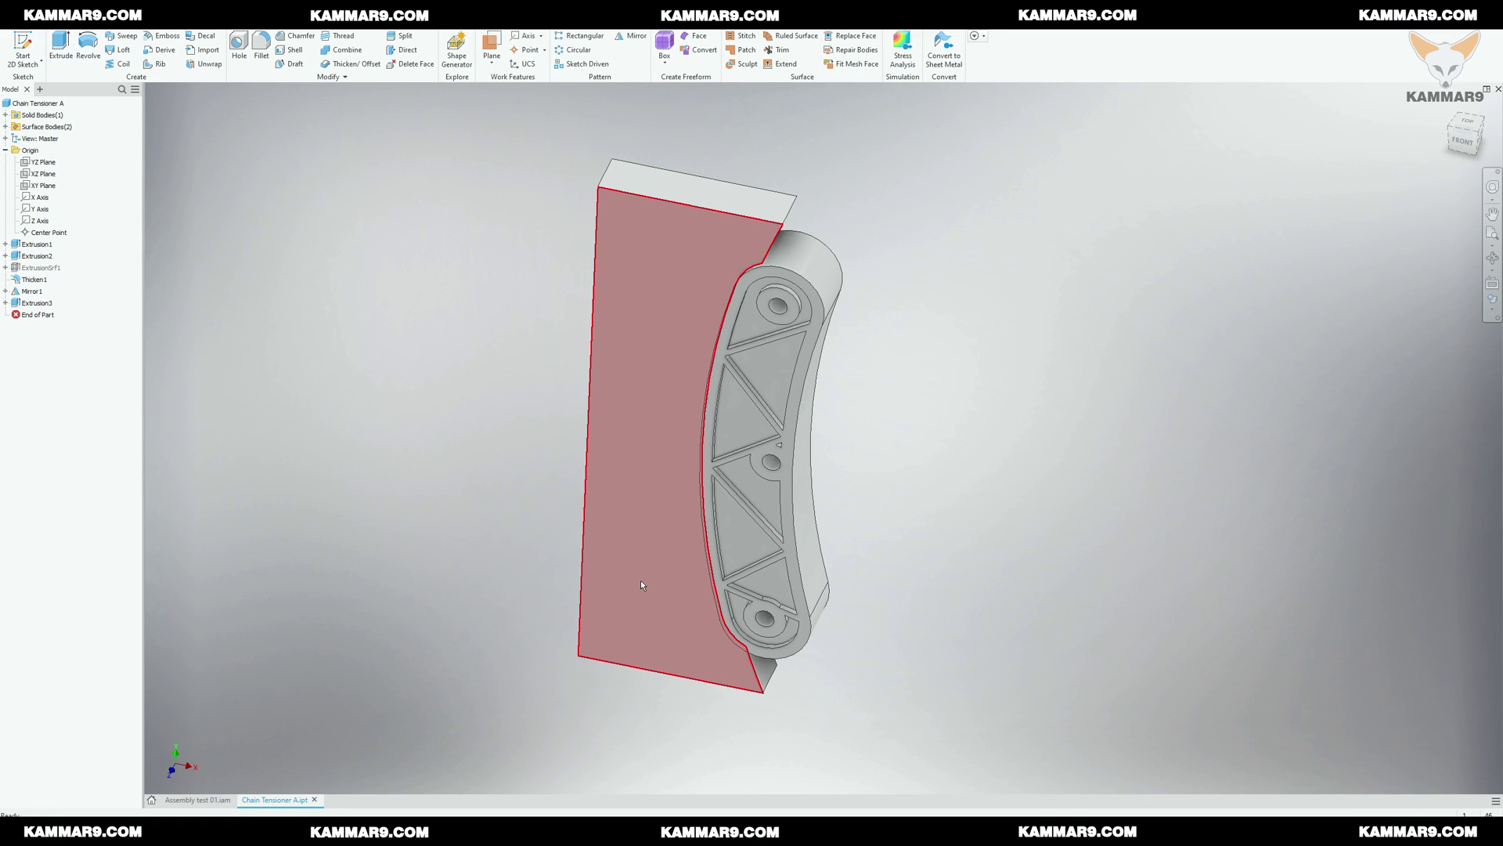
Step: Edit the new block extrusion on the link's convex side to cut material instead of joining it
right_click(35, 303)
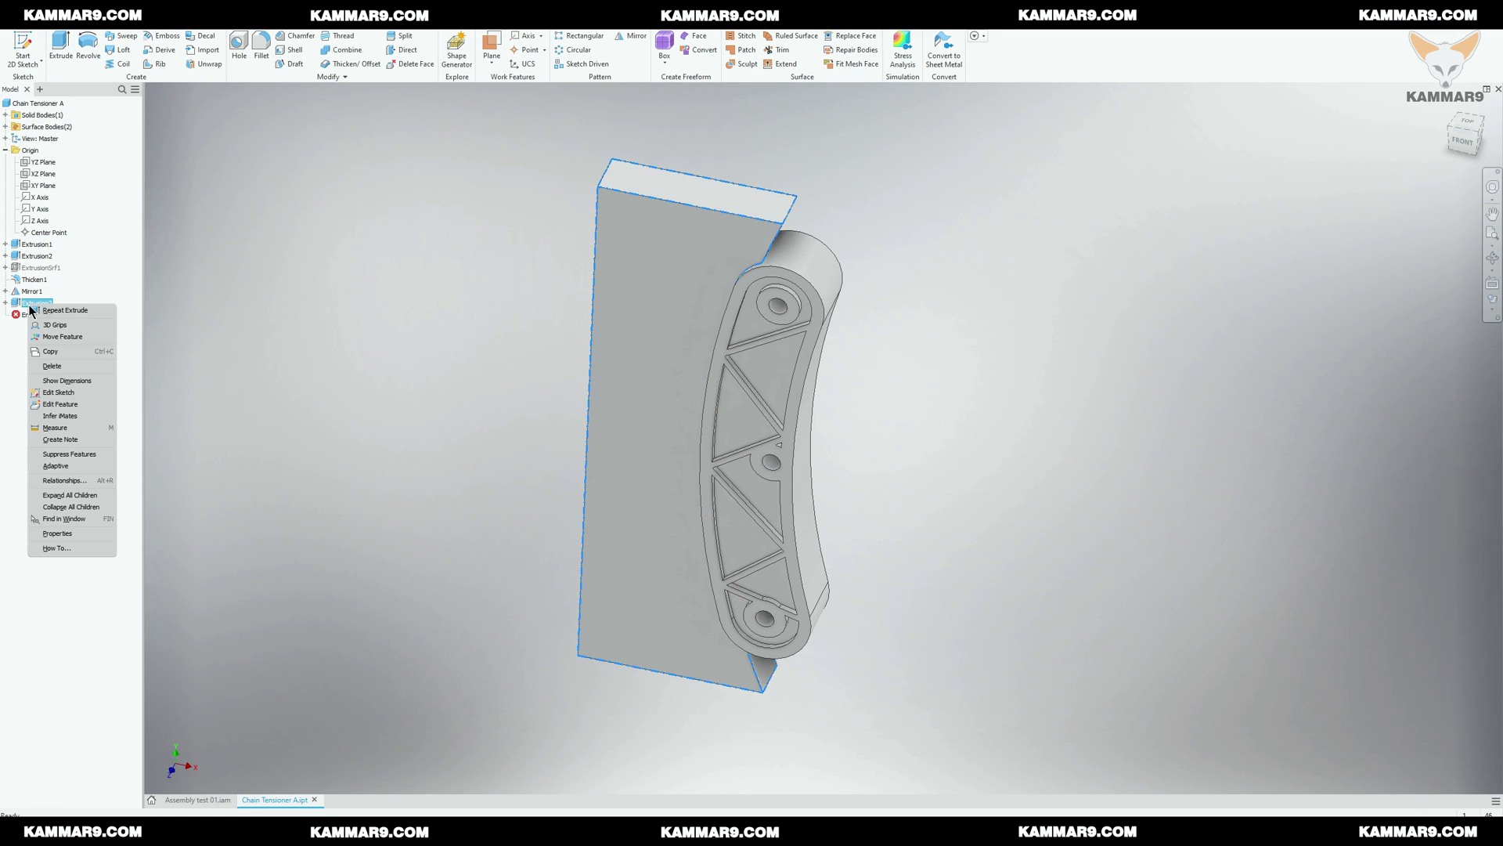
left_click(63, 403)
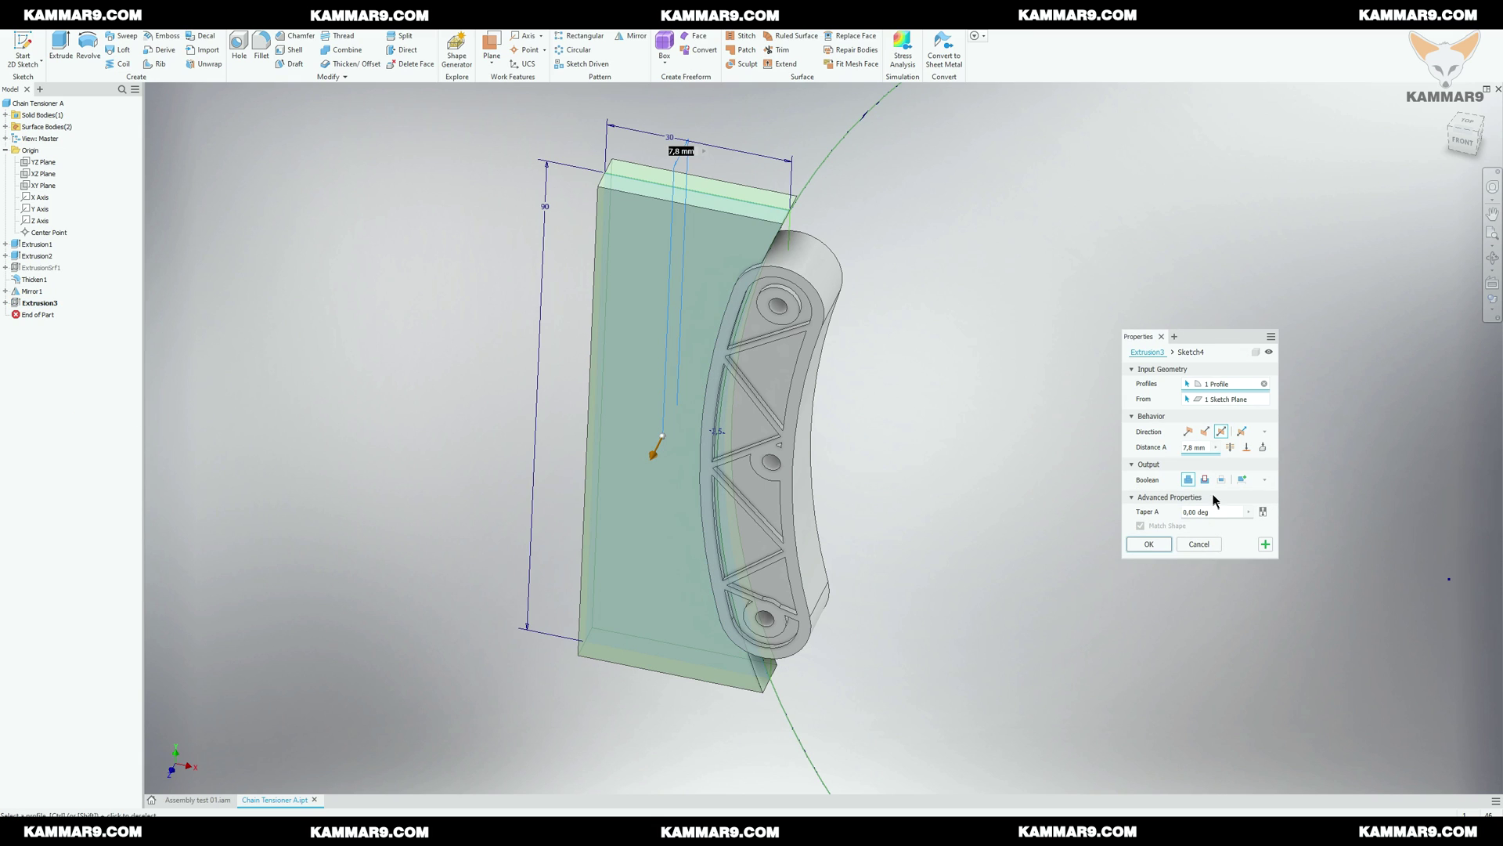
left_click(1205, 480)
left_click(1151, 543)
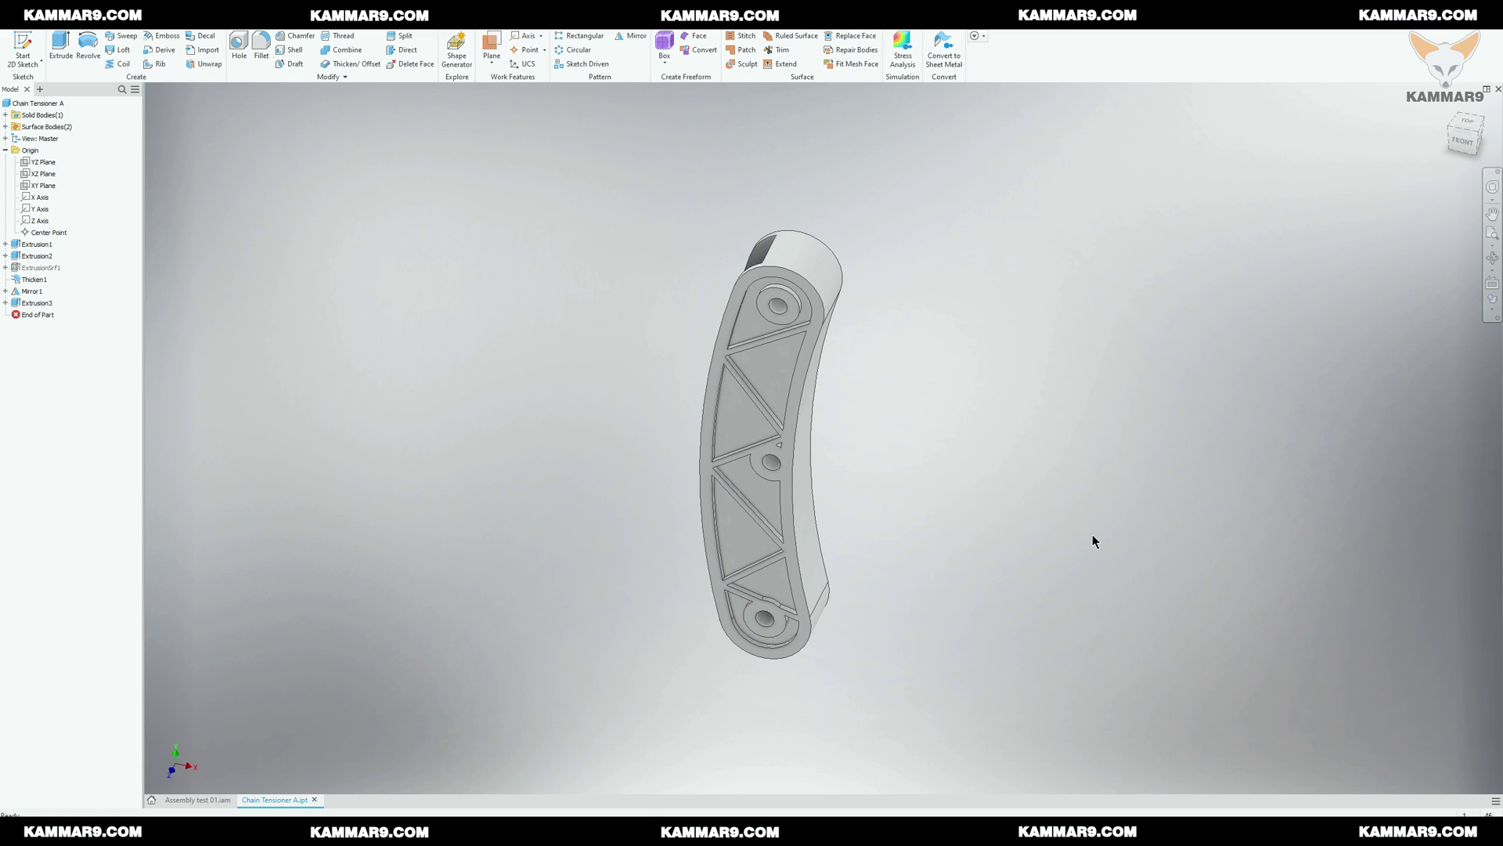
middle_click_drag(664, 424, 751, 446, "shift")
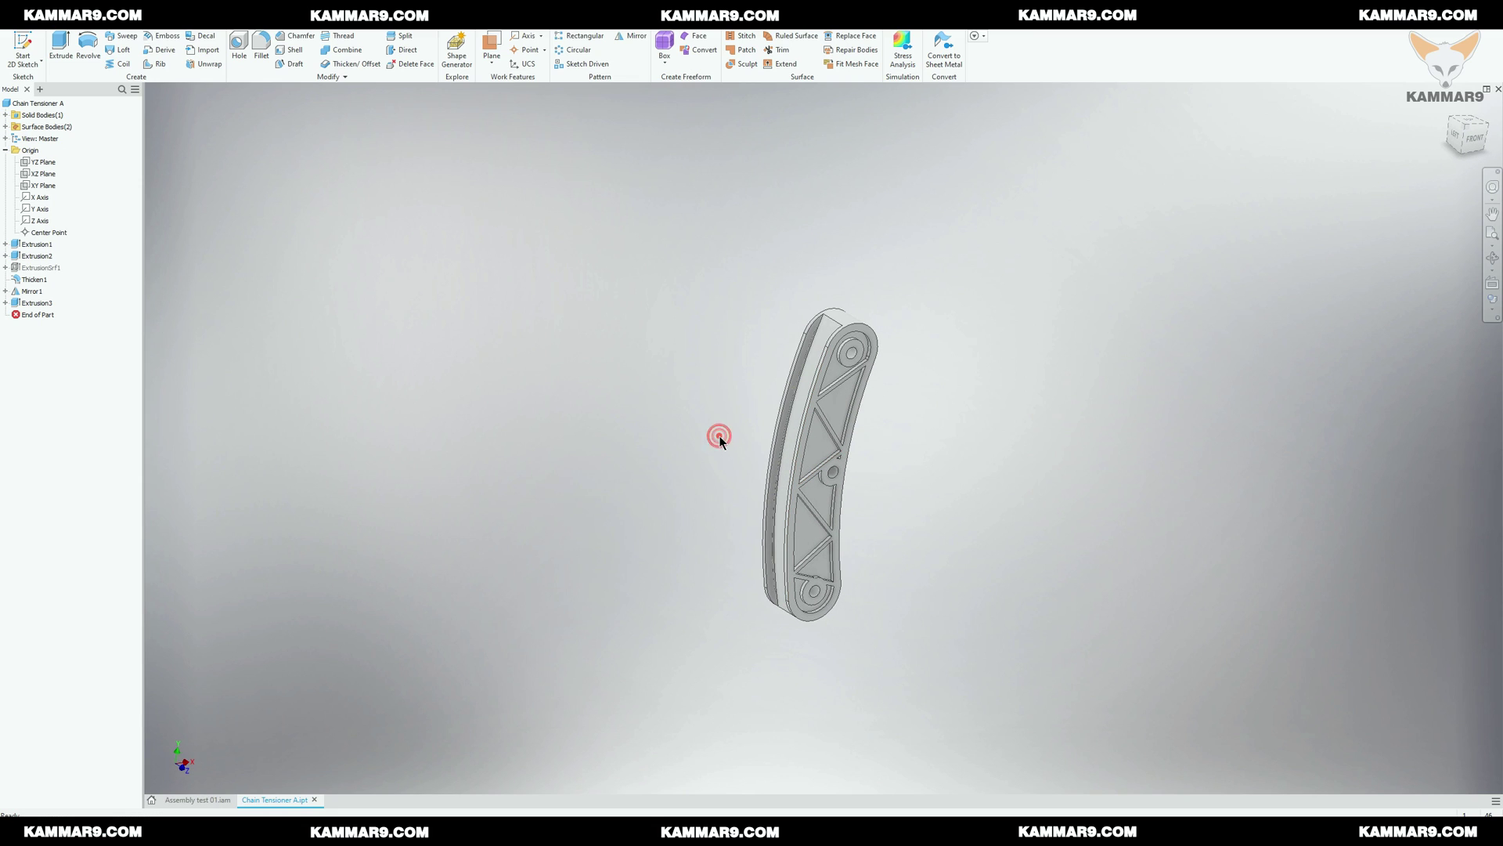